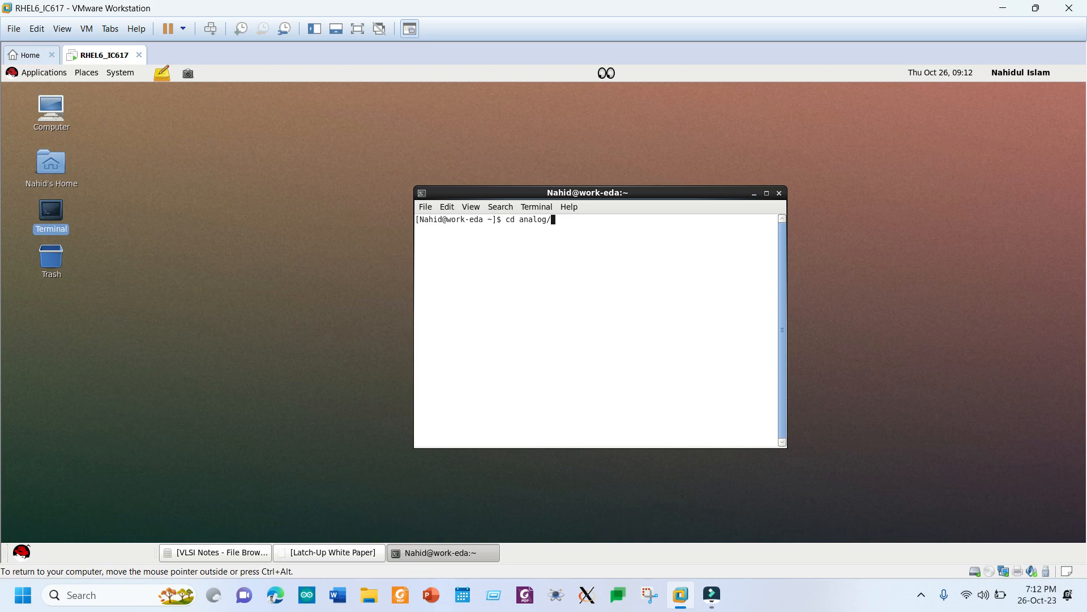
- Start a C shell in the analog directory and launch Virtuoso with "virtuoso &"
type("csh")
key("Return")
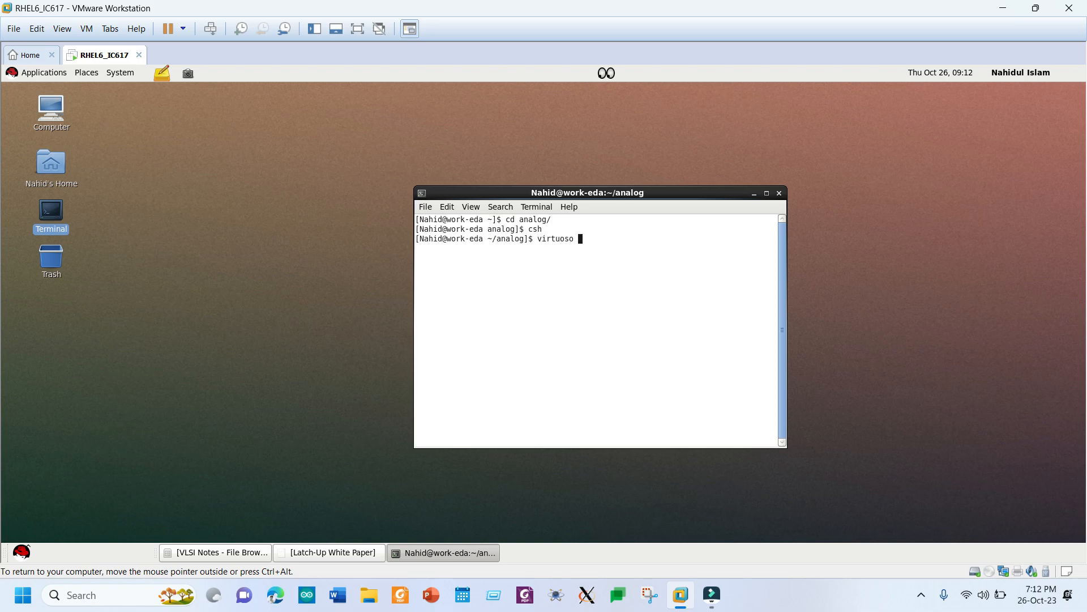
type("virtuoso &")
key("Return")
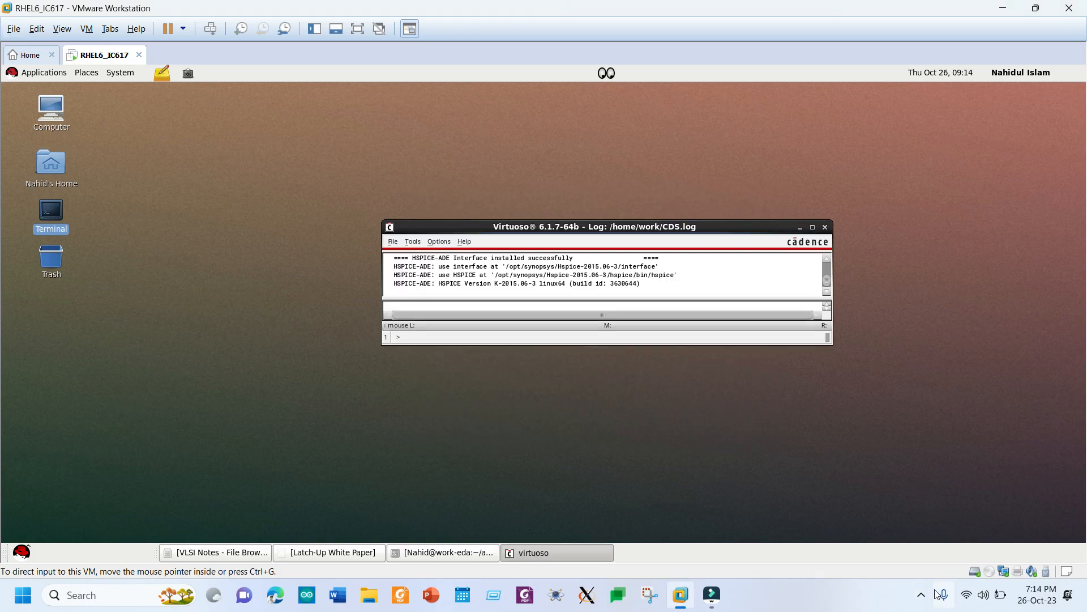
- Open the Library Manager to list the available libraries
left_click(412, 244)
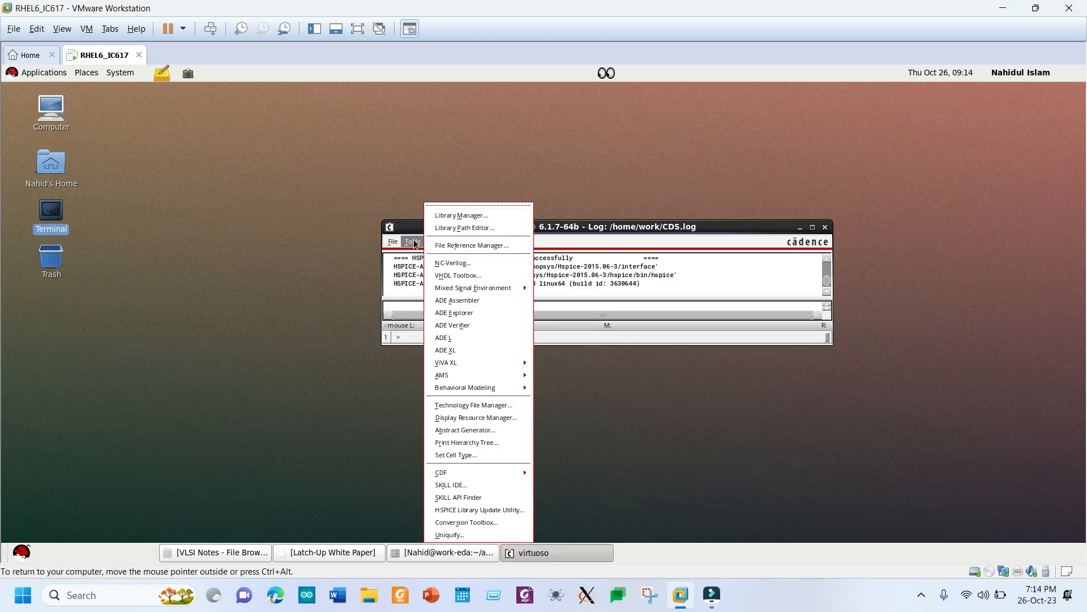
left_click(447, 214)
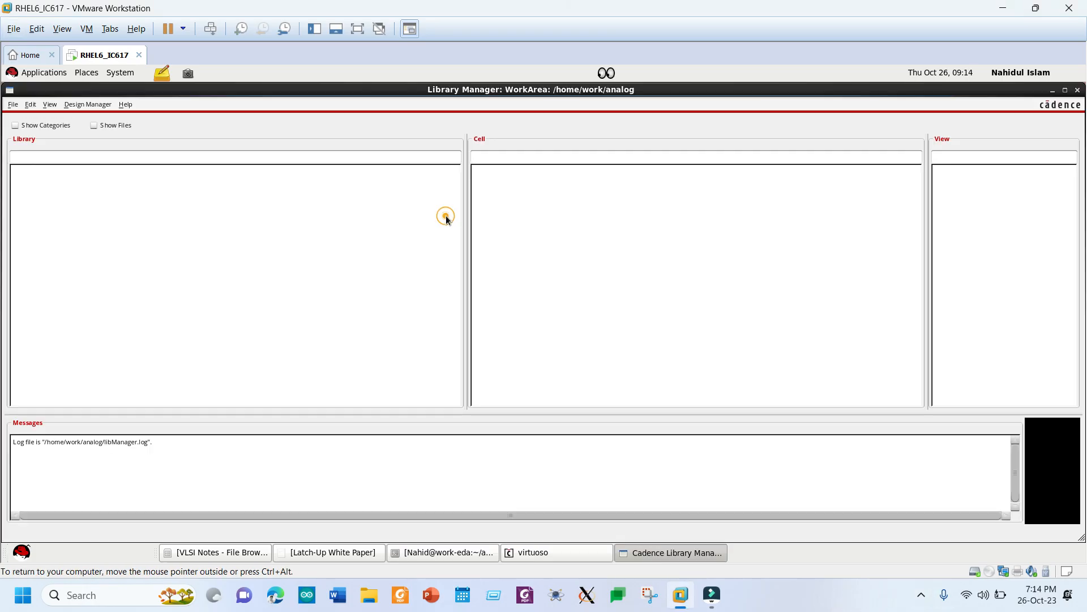
left_click(13, 105)
left_click(19, 117)
left_click(180, 219)
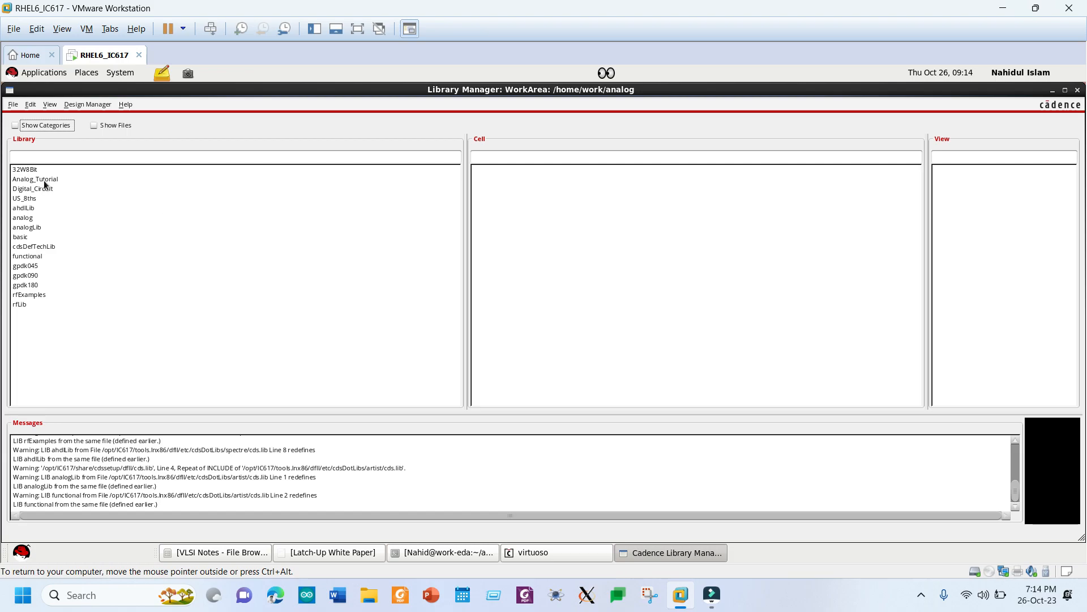
- Delete the layout view of the GURD_RING cell in the Analog_Tutorial library
left_click(44, 179)
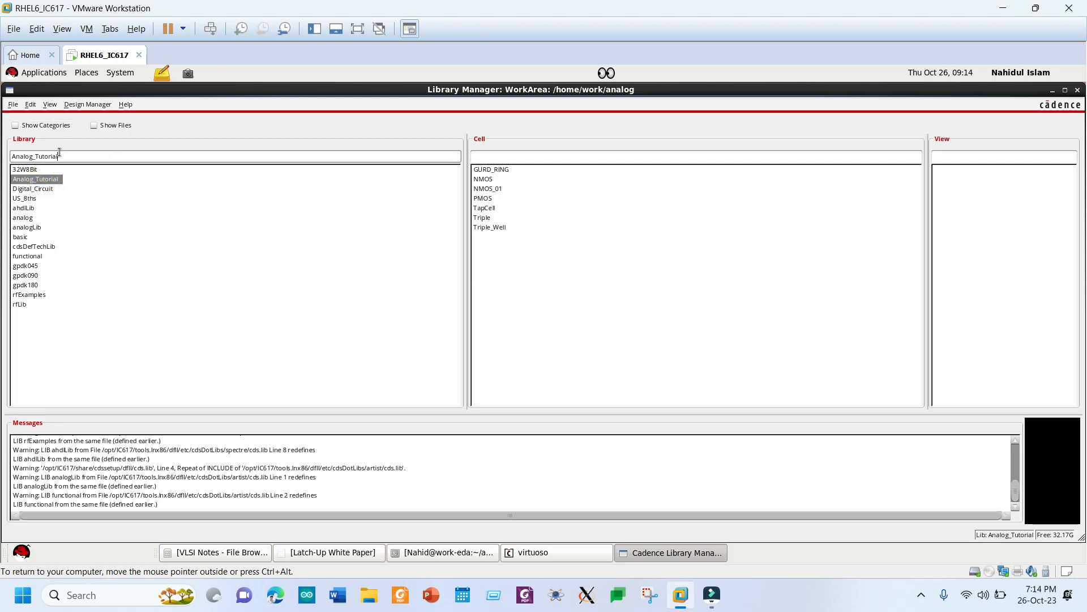
left_click(489, 169)
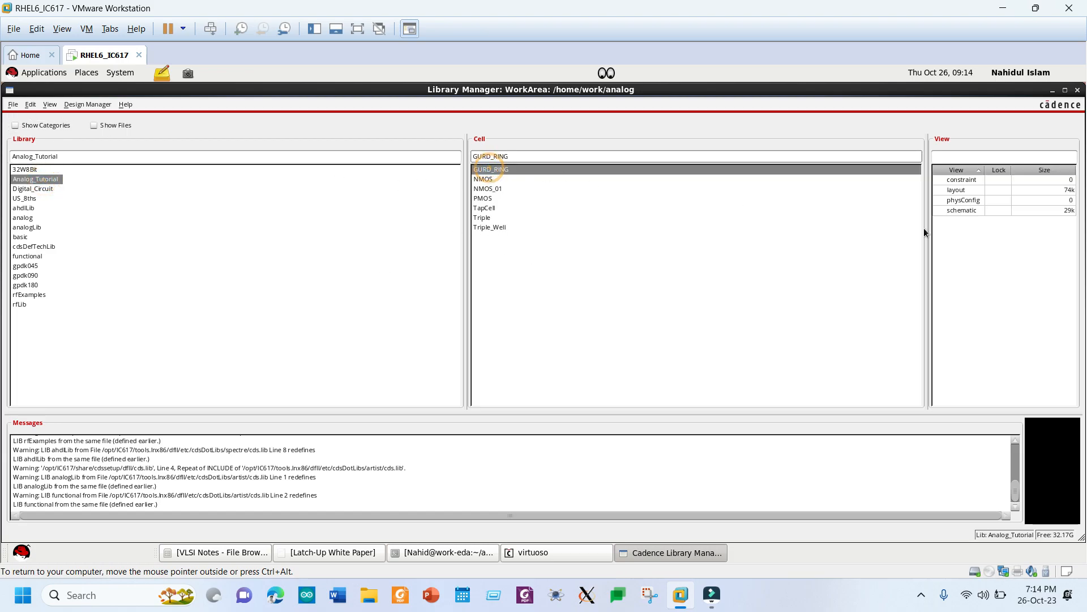
left_click(960, 191)
right_click(960, 191)
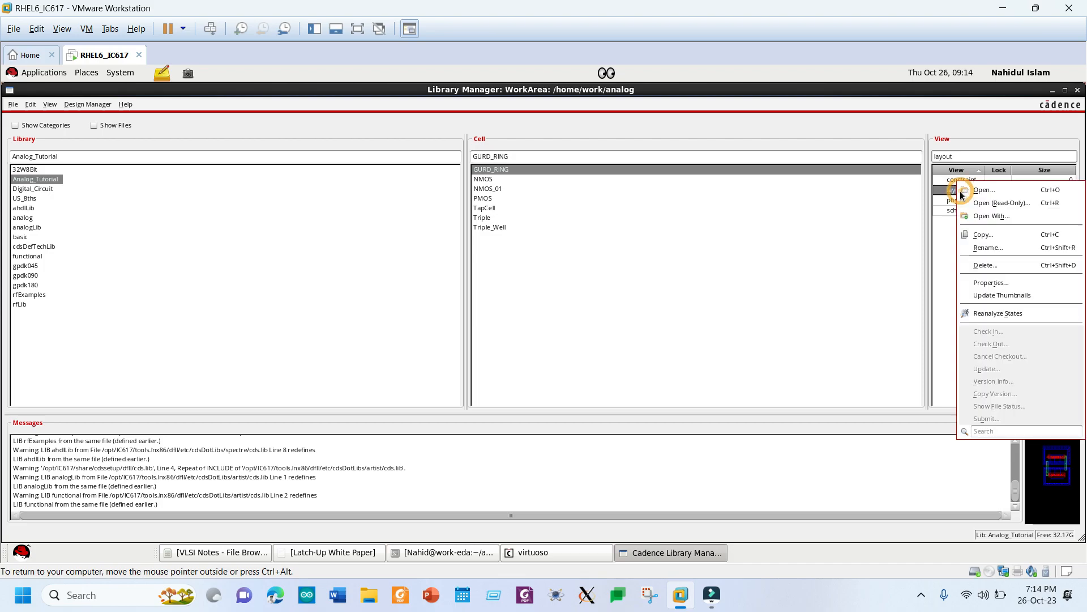
left_click(985, 264)
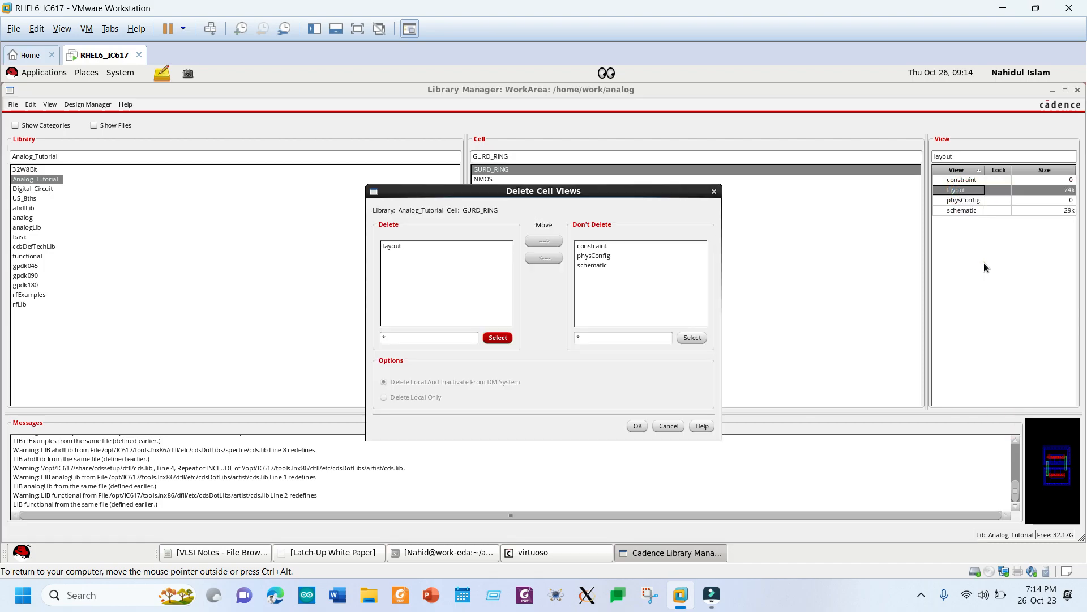
left_click(638, 426)
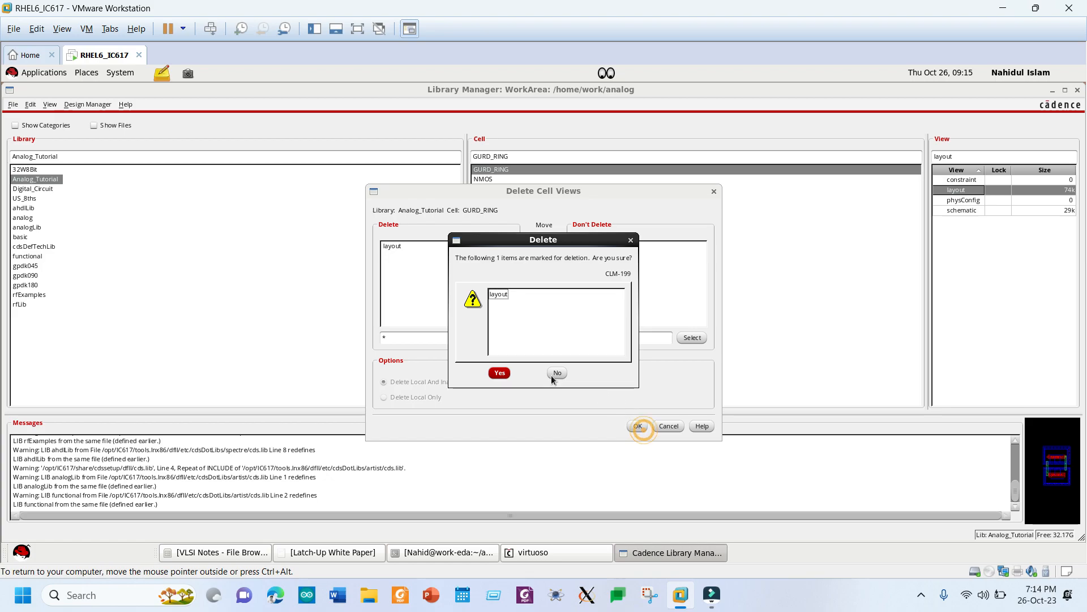
left_click(502, 373)
left_click(568, 296)
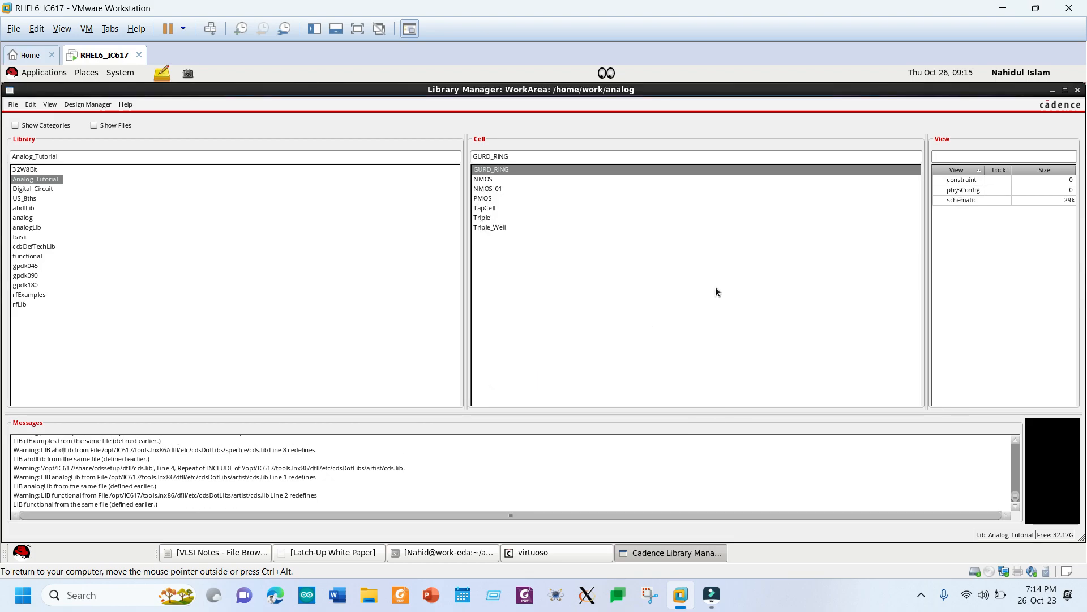
- Open the schematic view of GURD_RING for editing and maximize its window
double_click(963, 200)
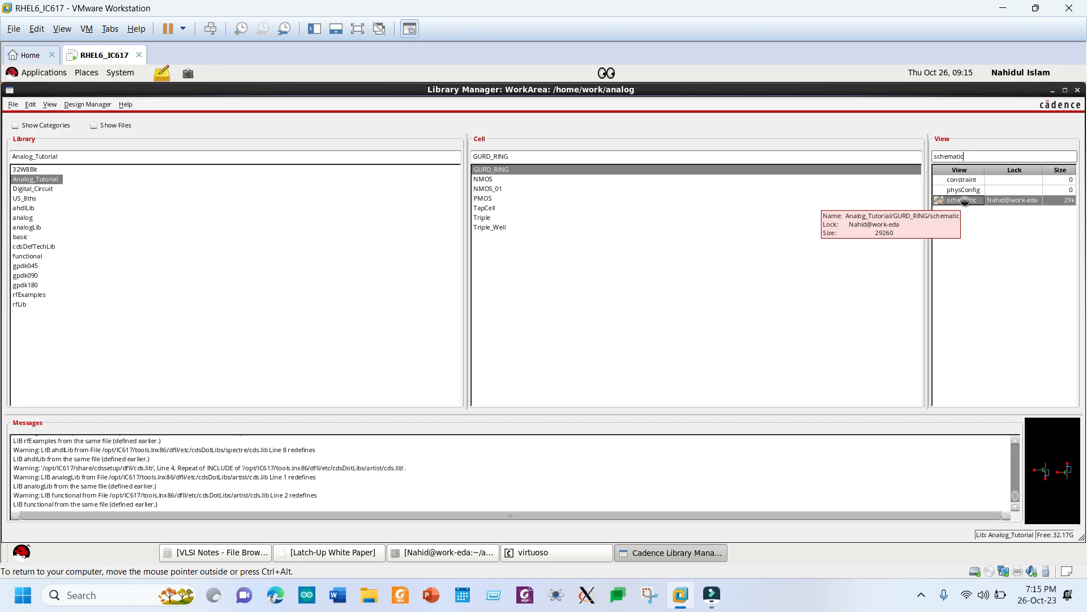
left_click(671, 553)
left_click(672, 553)
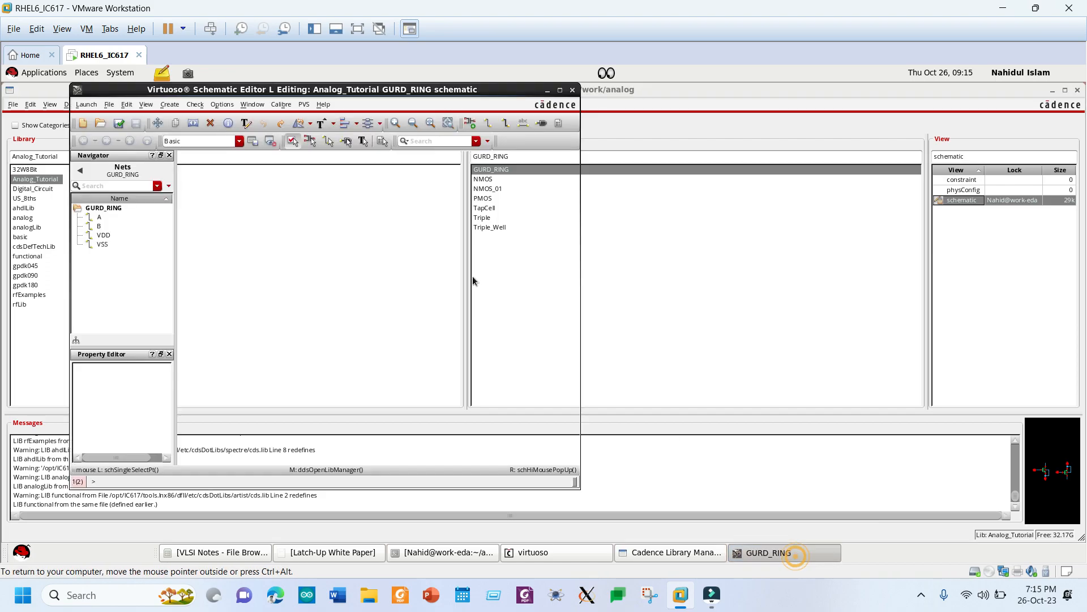
left_click(559, 89)
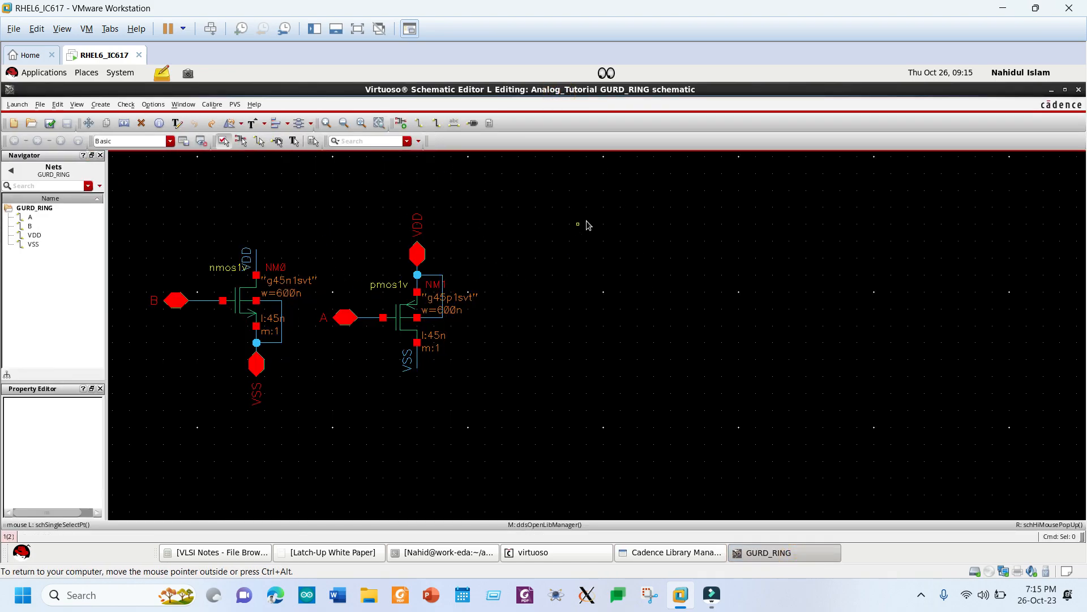
- Move the whole PMOS circuit with its pins slightly farther from the NMOS circuit
left_click_drag(550, 194, 307, 461)
left_click_drag(408, 320, 439, 331)
left_click(600, 365)
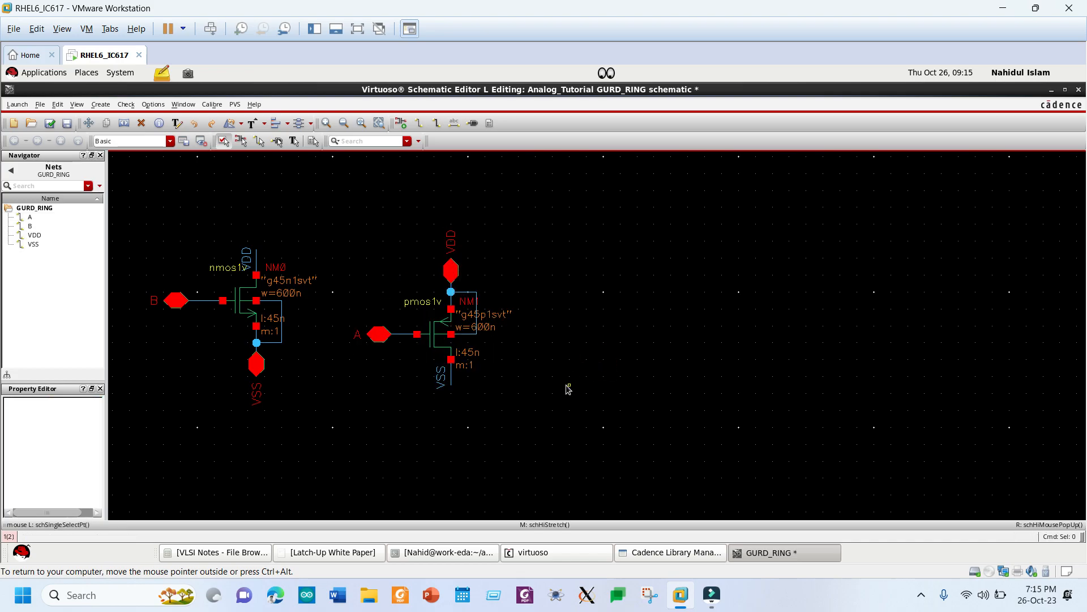
- Delete the PMOS transistor with its wires, pins and labels from the schematic
left_click_drag(604, 189, 333, 481)
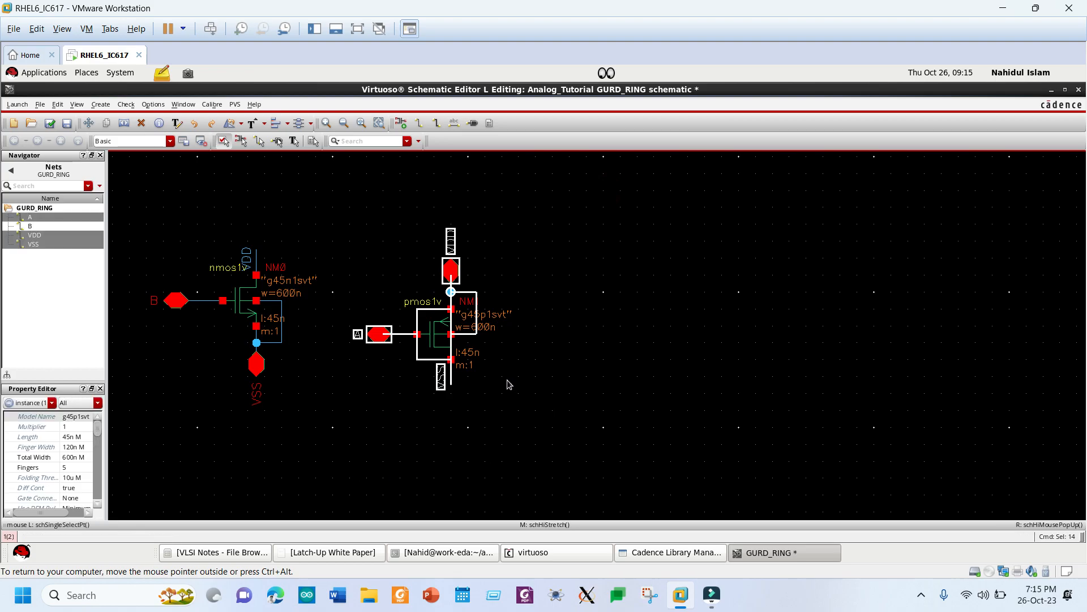
key("Delete")
left_click(432, 374)
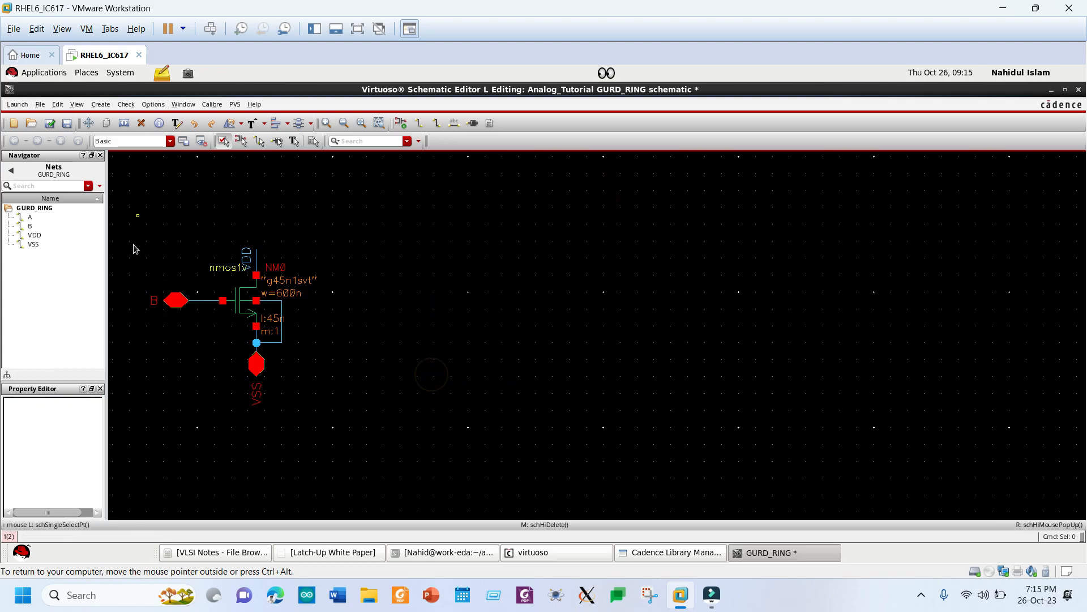
left_click_drag(138, 215, 437, 375)
left_click(435, 373)
left_click_drag(399, 240, 120, 478)
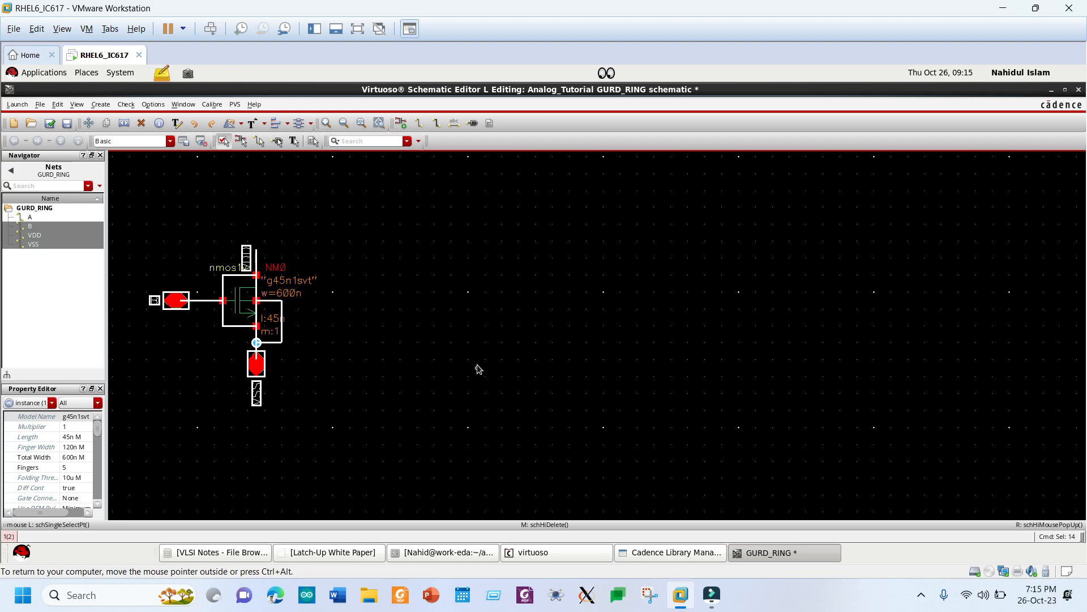
left_click(565, 365)
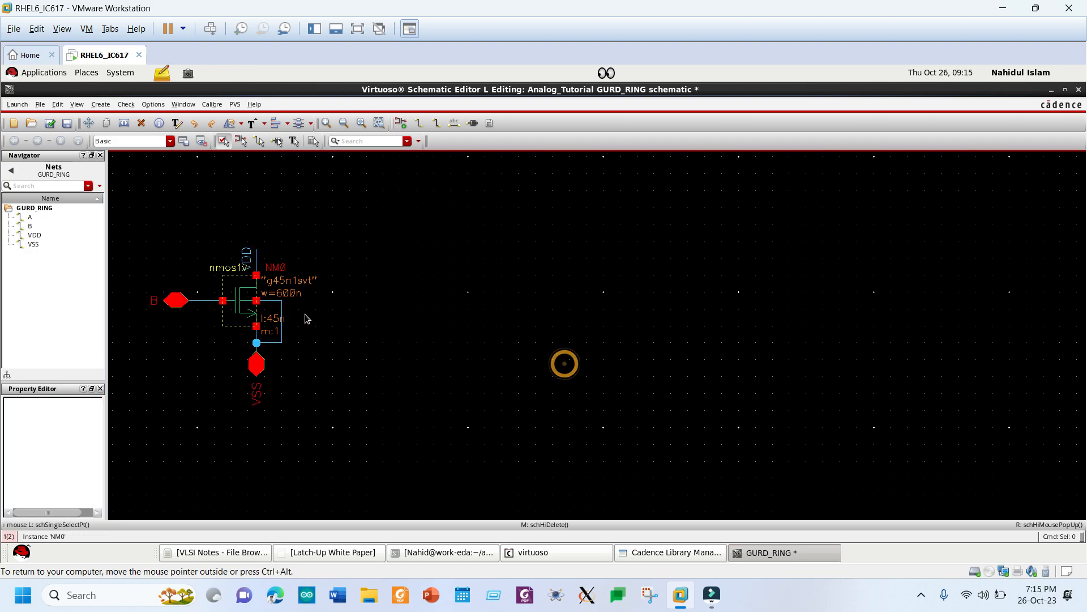
left_click_drag(119, 204, 424, 473)
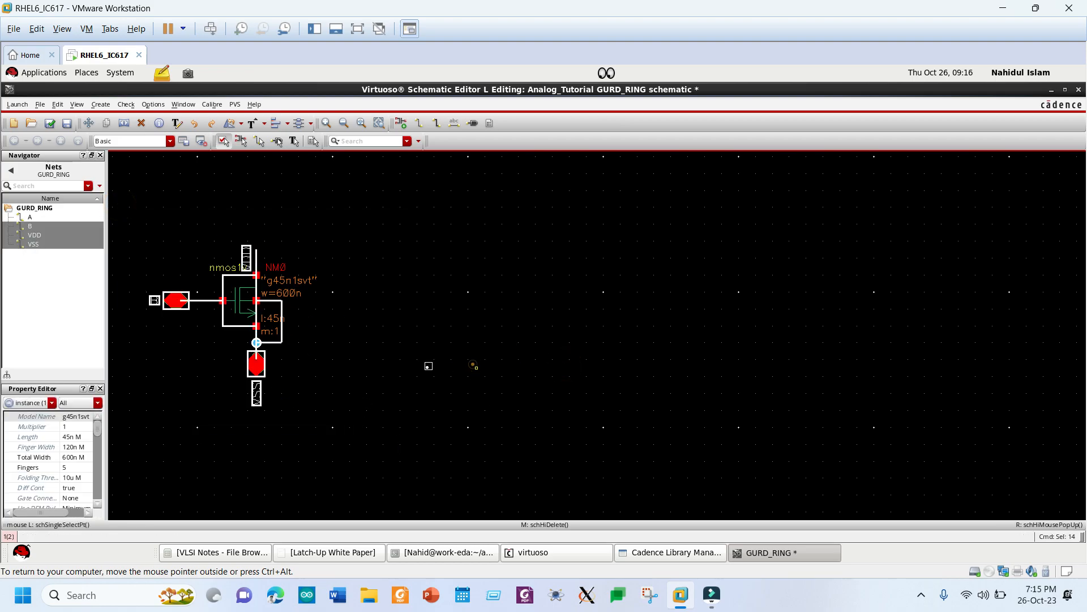
left_click(473, 364)
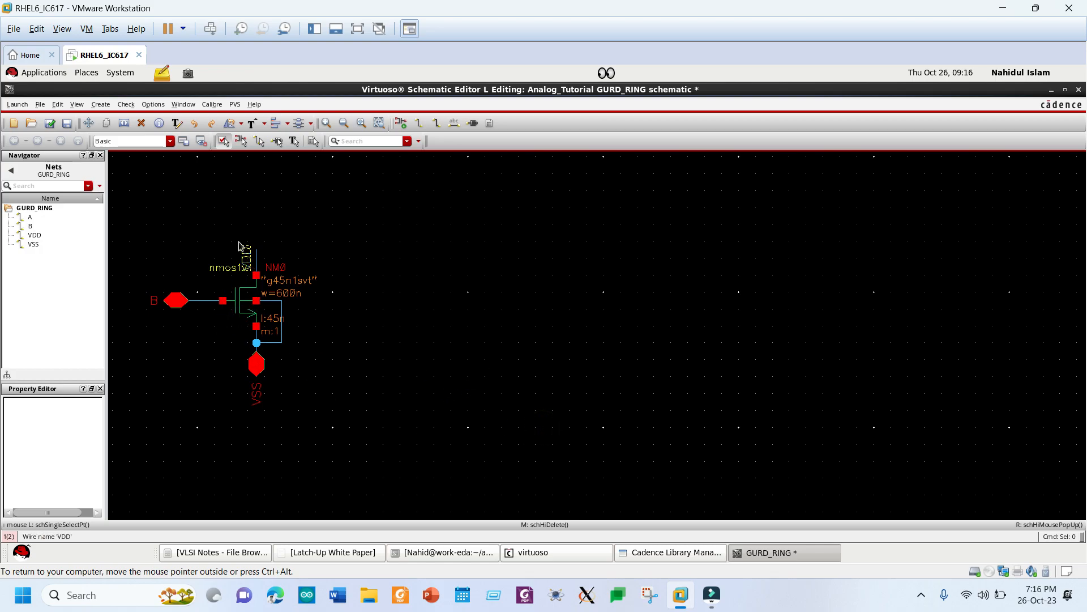
- Launch Layout XL from the GURD_RING schematic with a new layout view and bring its window forward
left_click(40, 105)
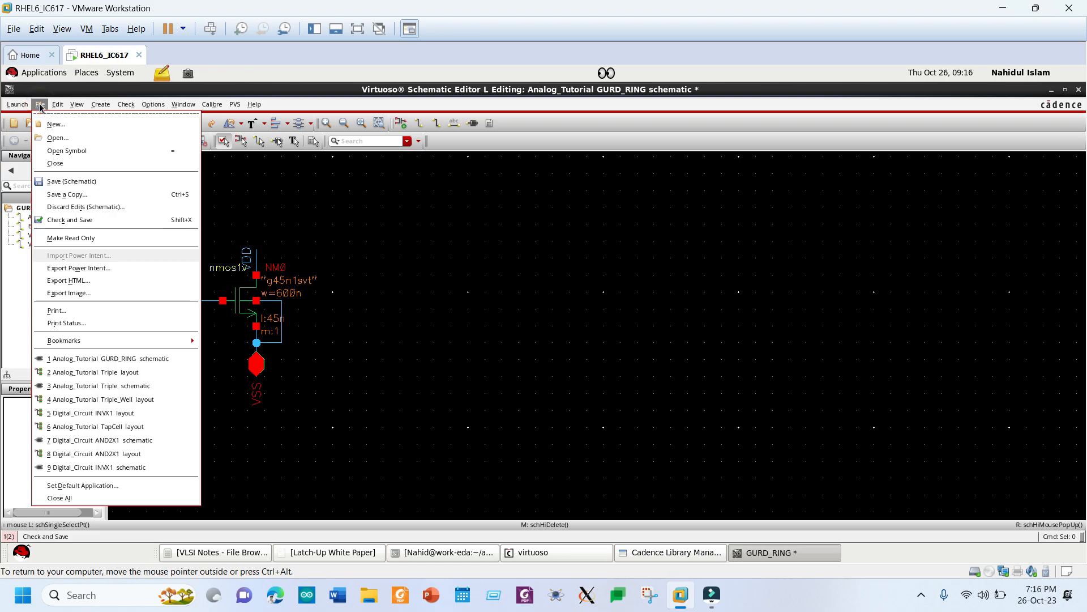
mouse_move(18, 105)
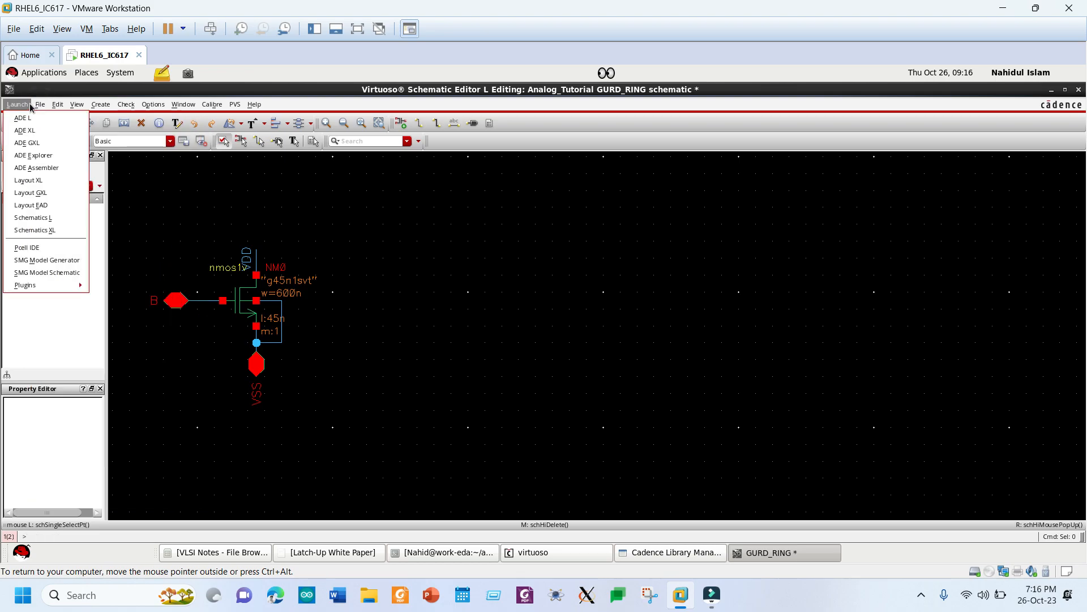
left_click(28, 180)
left_click(287, 281)
left_click(318, 334)
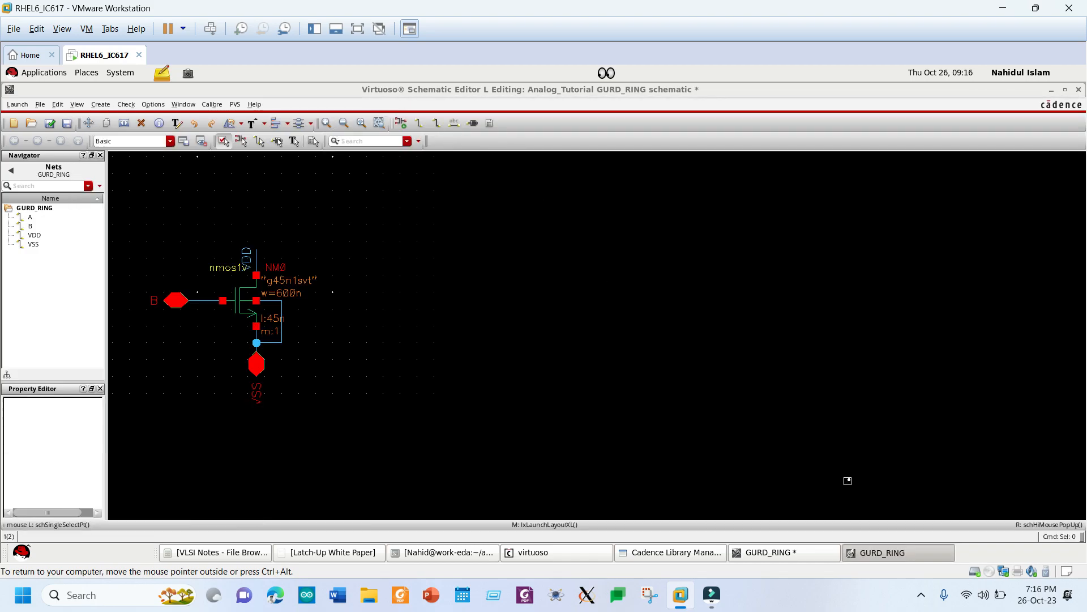
left_click(893, 558)
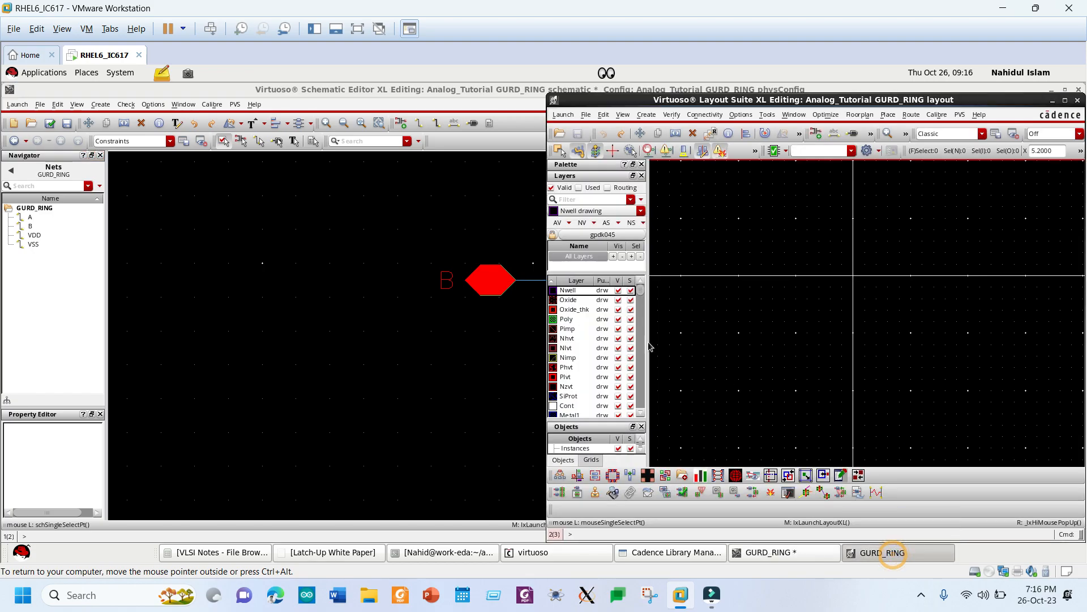
- Restore the schematic window to a smaller size and place it beside the layout window with the NMOS circuit in view
left_click(413, 244)
left_click(1065, 91)
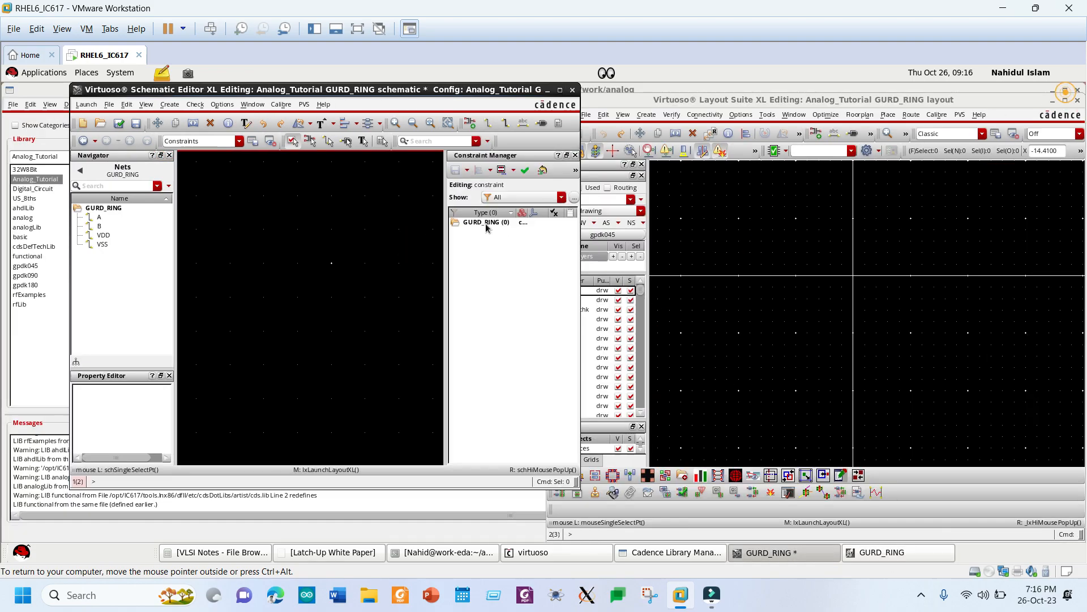
left_click_drag(406, 94, 365, 119)
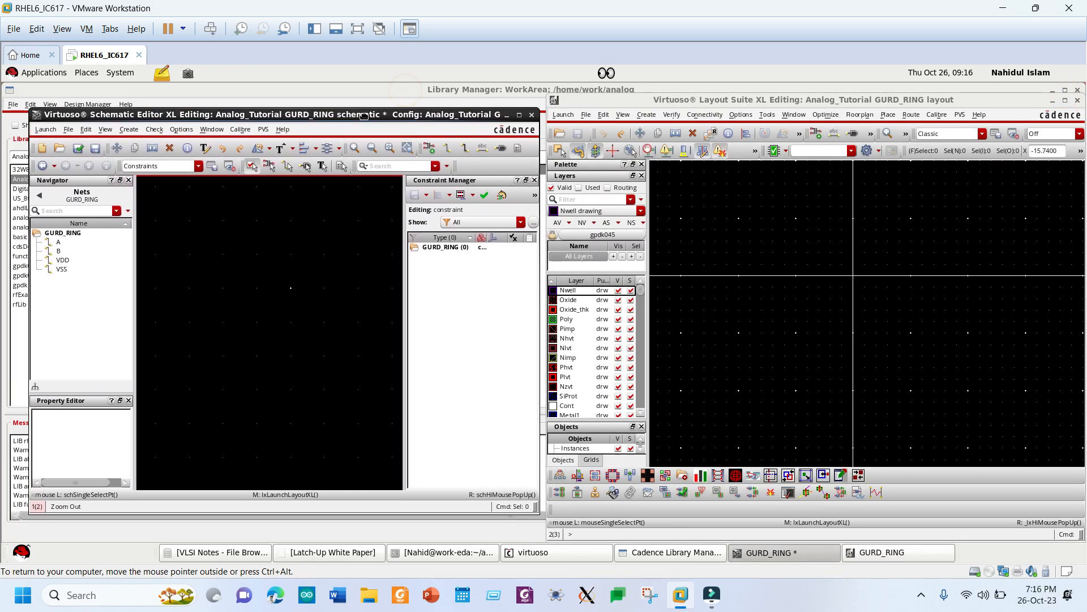
left_click(296, 265)
scroll(297, 264, "down", 2)
scroll(361, 273, "up", 3)
scroll(362, 274, "down", 1)
scroll(324, 208, "up", 1)
- Inspect the finger settings in the NMOS instance's properties and accept the form with 5 fingers
left_click(259, 304)
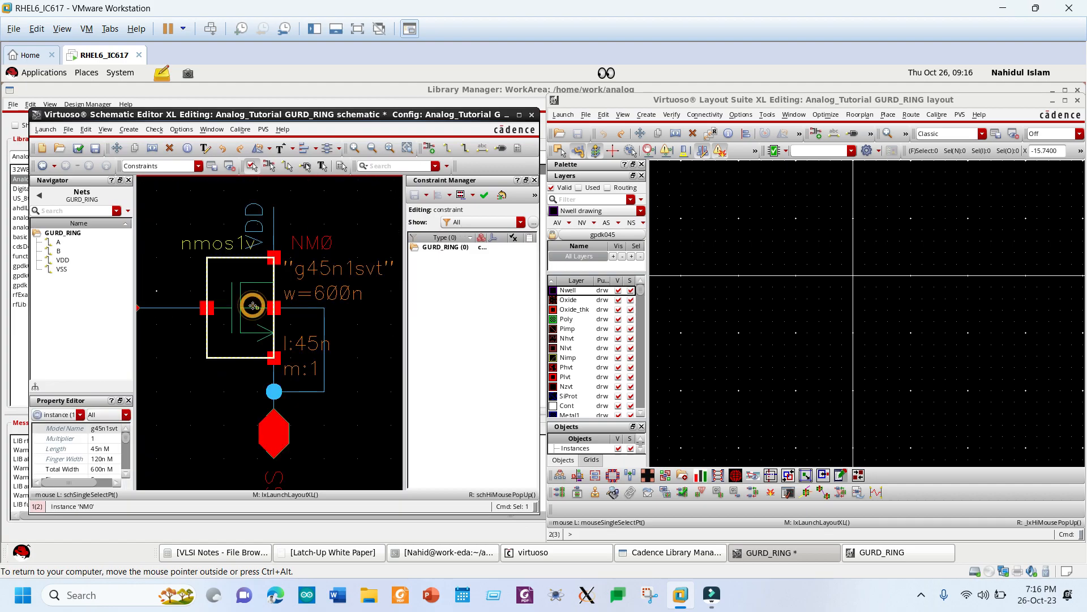
key("q")
left_click(351, 358)
left_click(400, 472)
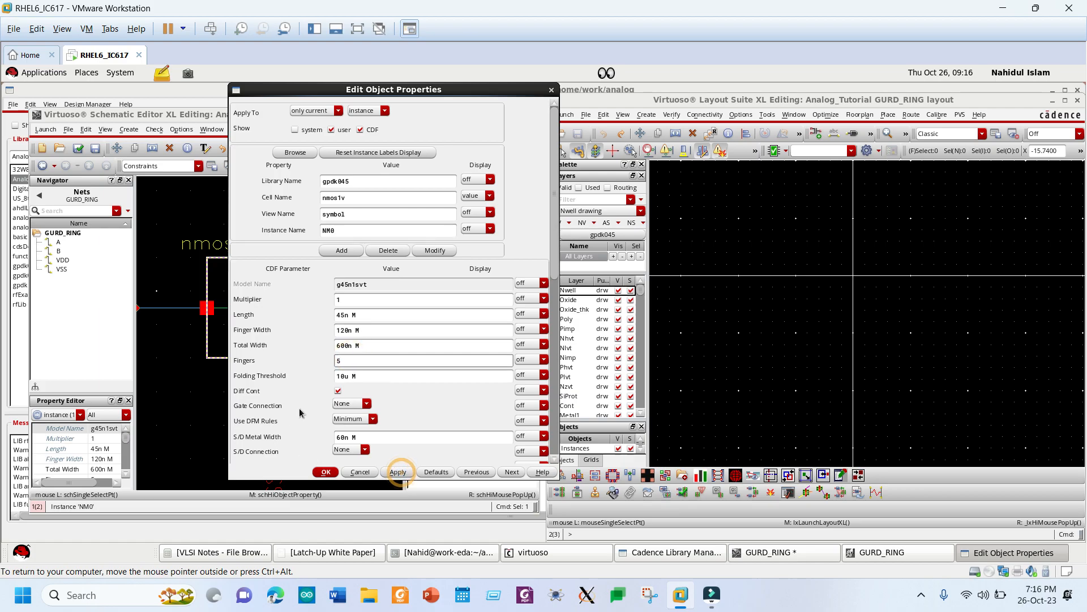
left_click(325, 472)
scroll(340, 377, "up", 1, "ctrl")
scroll(340, 377, "down", 1, "ctrl")
left_click(349, 385)
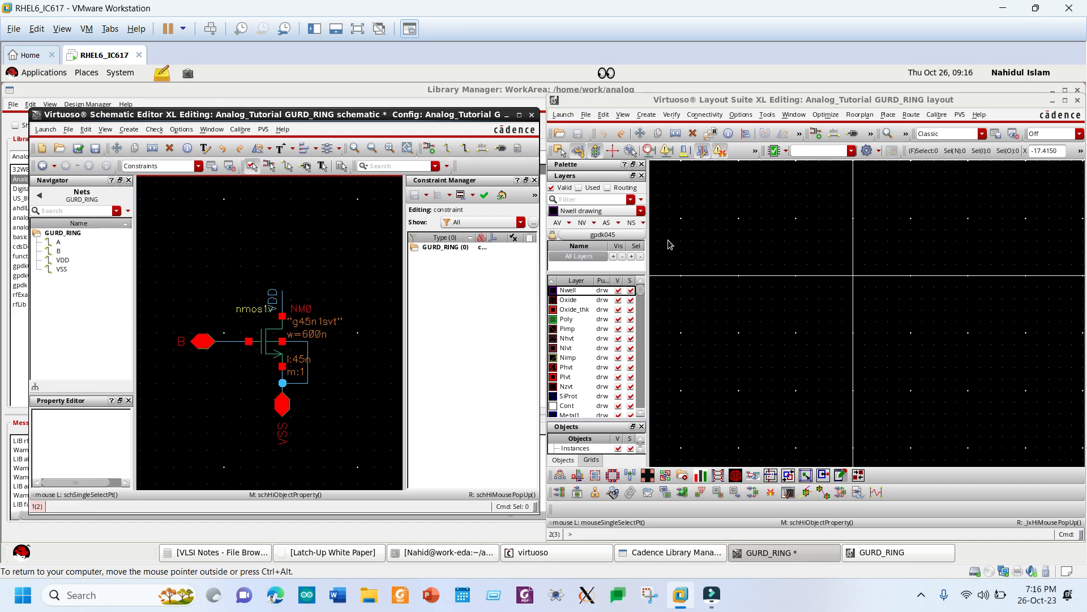
- Start generating all layout elements from source and agree to extract the GURD_RING schematic
left_click(709, 221)
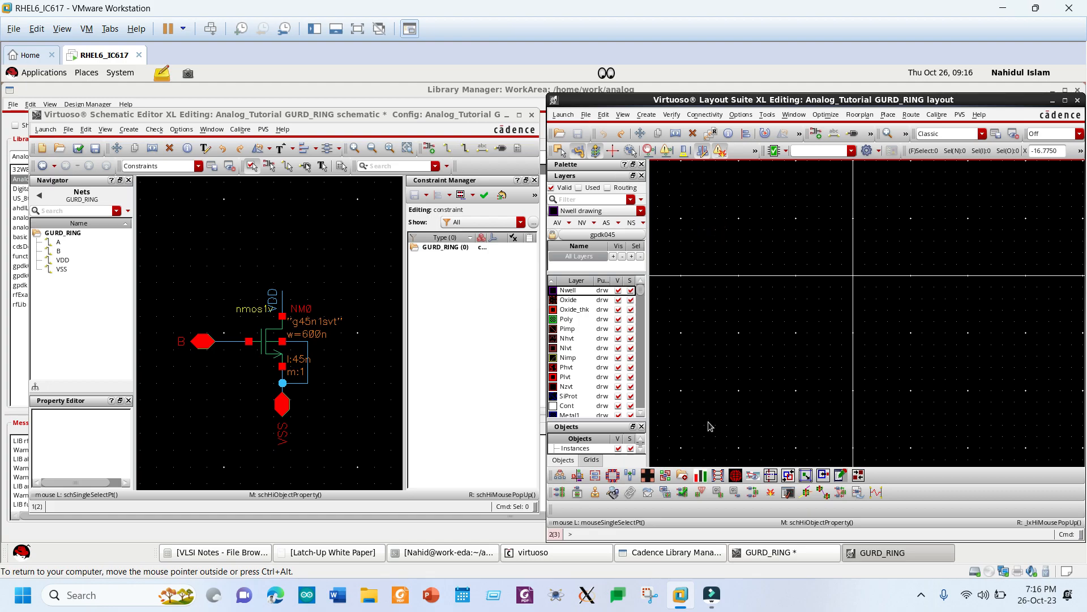
left_click(357, 28)
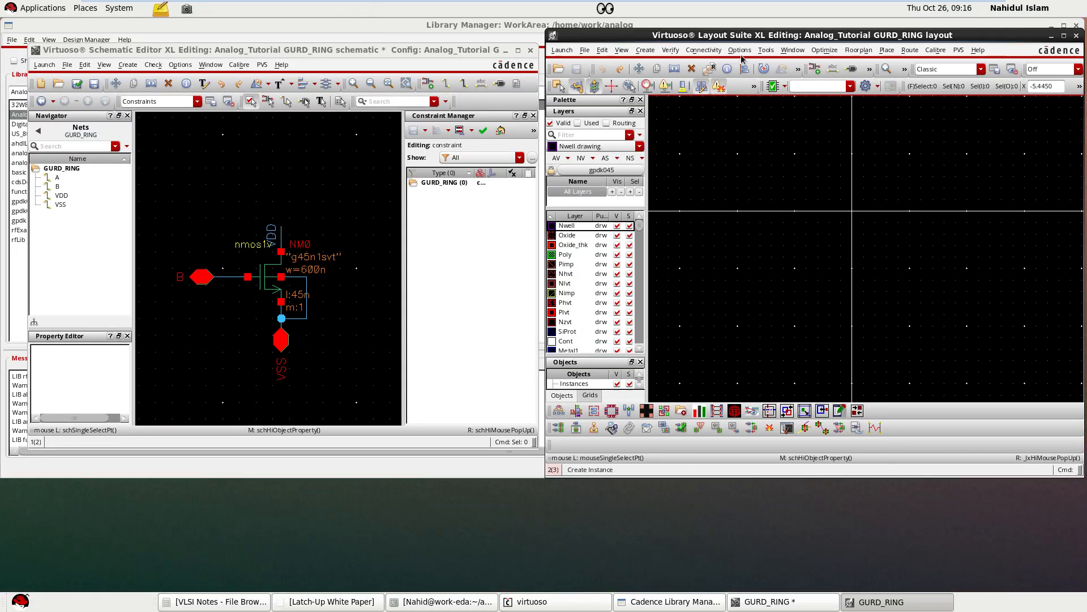
left_click(704, 50)
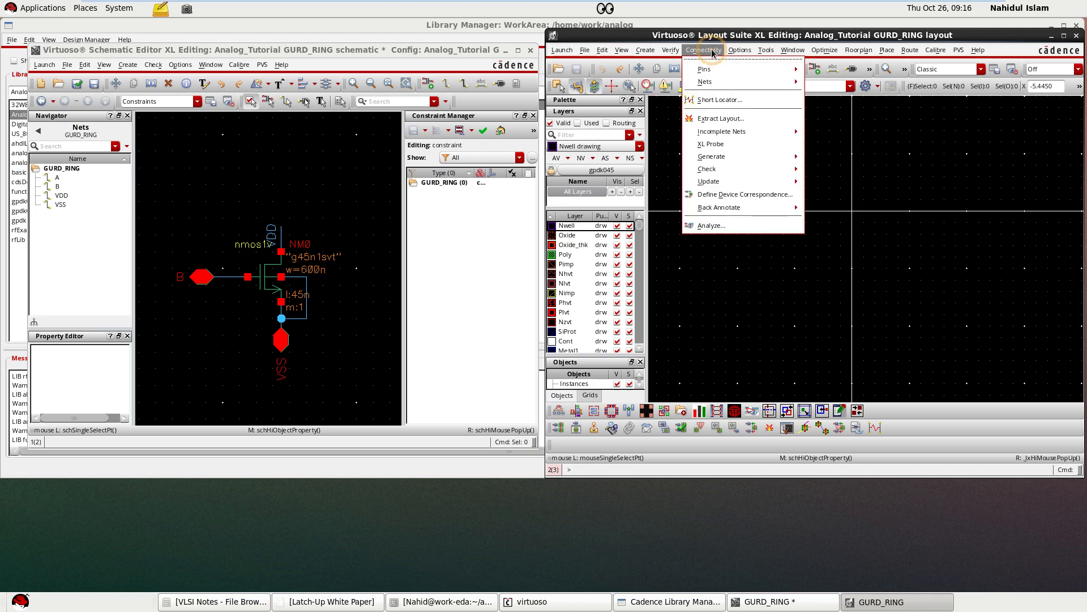
mouse_move(722, 158)
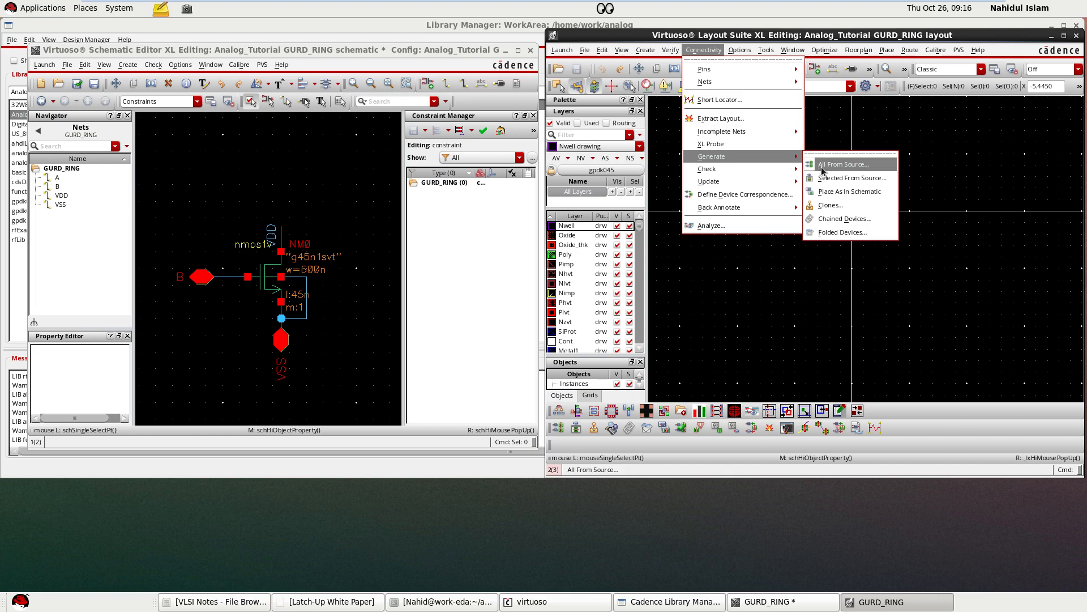
left_click(822, 167)
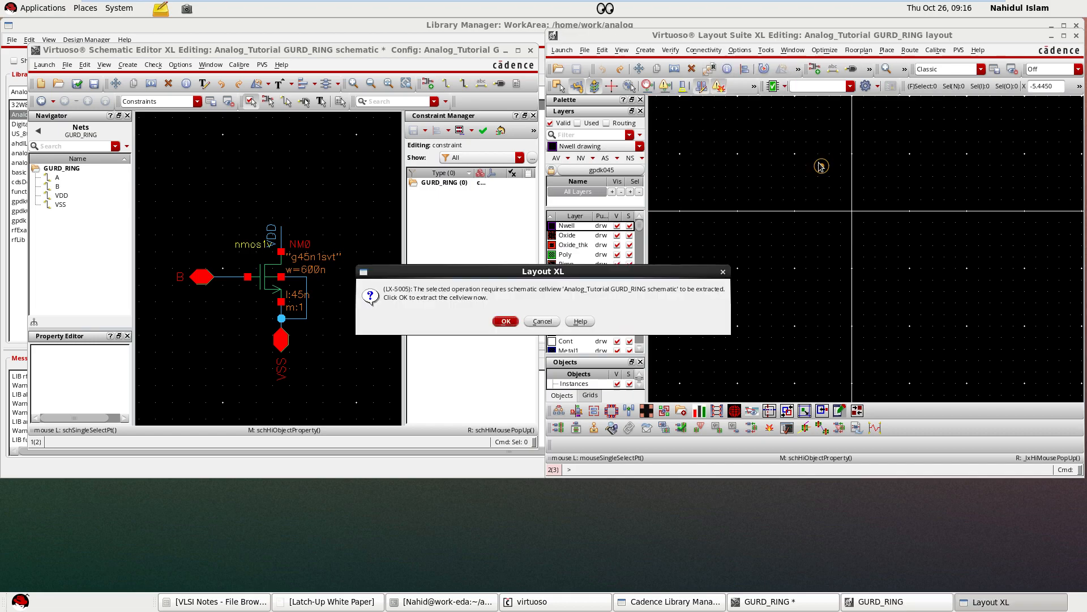
left_click(501, 320)
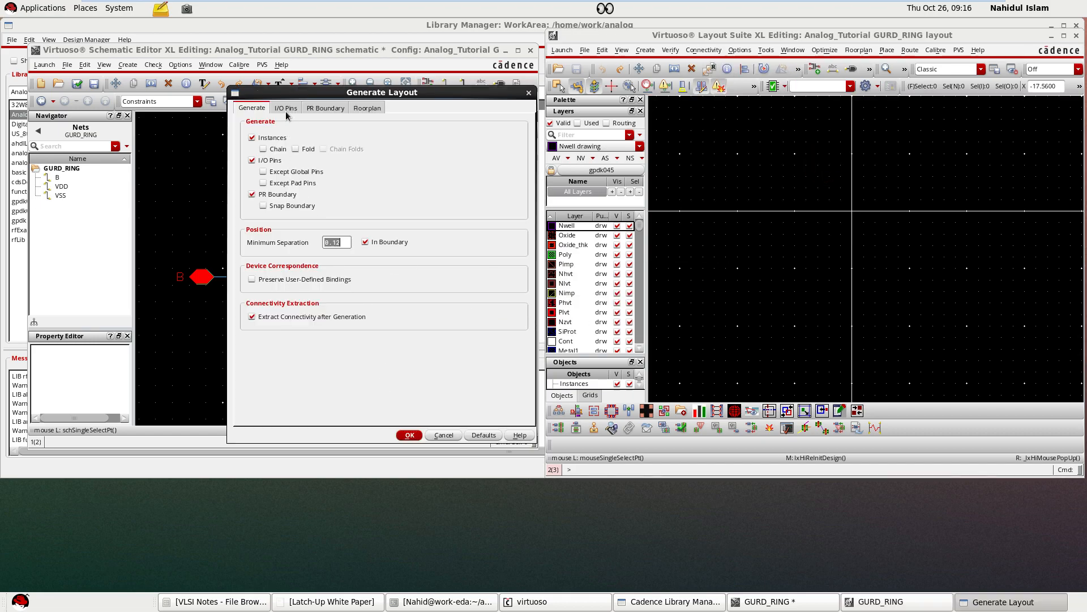
- Set the default layer for all I/O pins to Metal1 pin and generate the layout
left_click(286, 112)
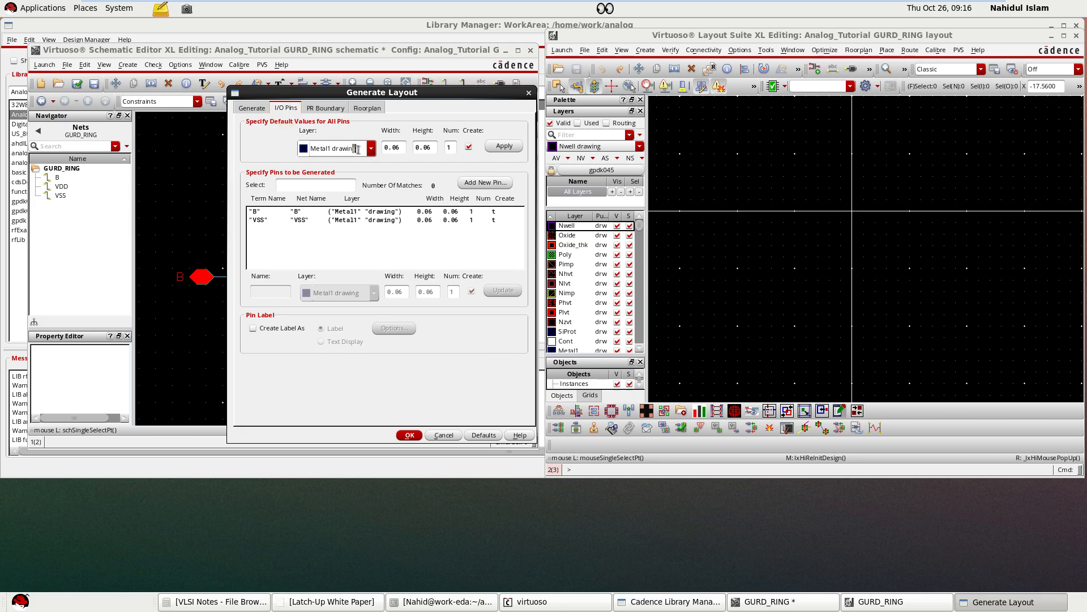
left_click_drag(358, 150, 334, 149)
type("p")
left_click(336, 164)
left_click(503, 148)
left_click(411, 436)
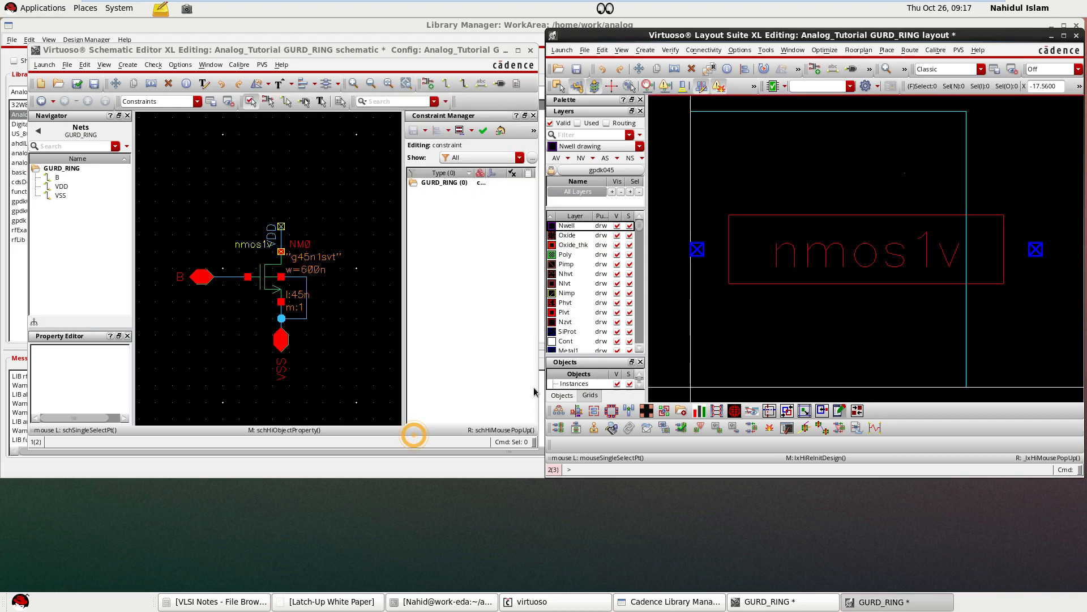
- Delete the VDD wire label above the NMOS transistor in the schematic
scroll(833, 279, "down", 1)
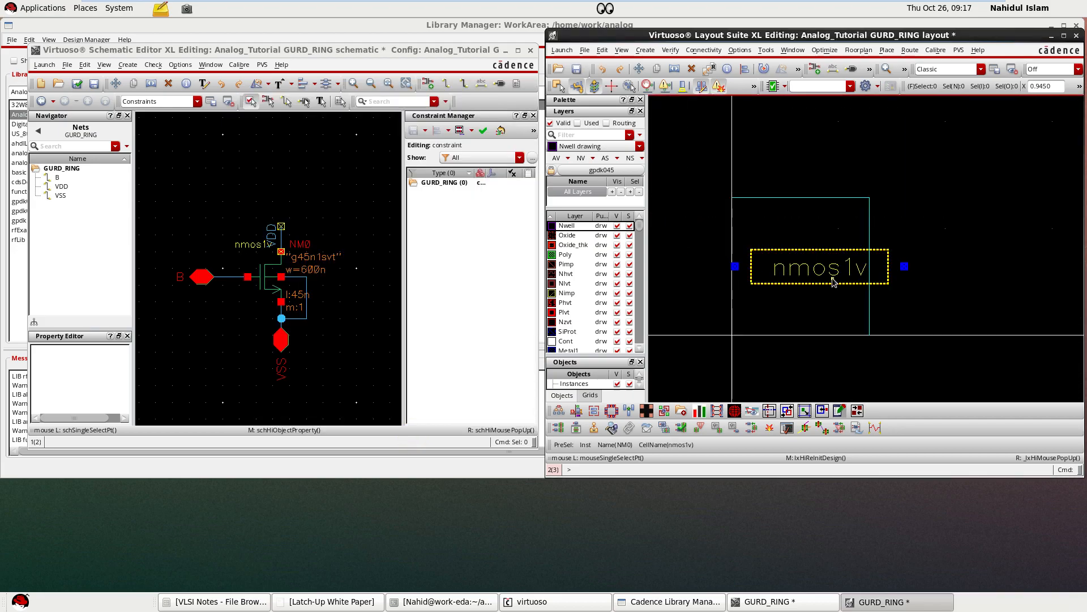
left_click(341, 214)
scroll(270, 205, "up", 1)
scroll(270, 204, "down", 1)
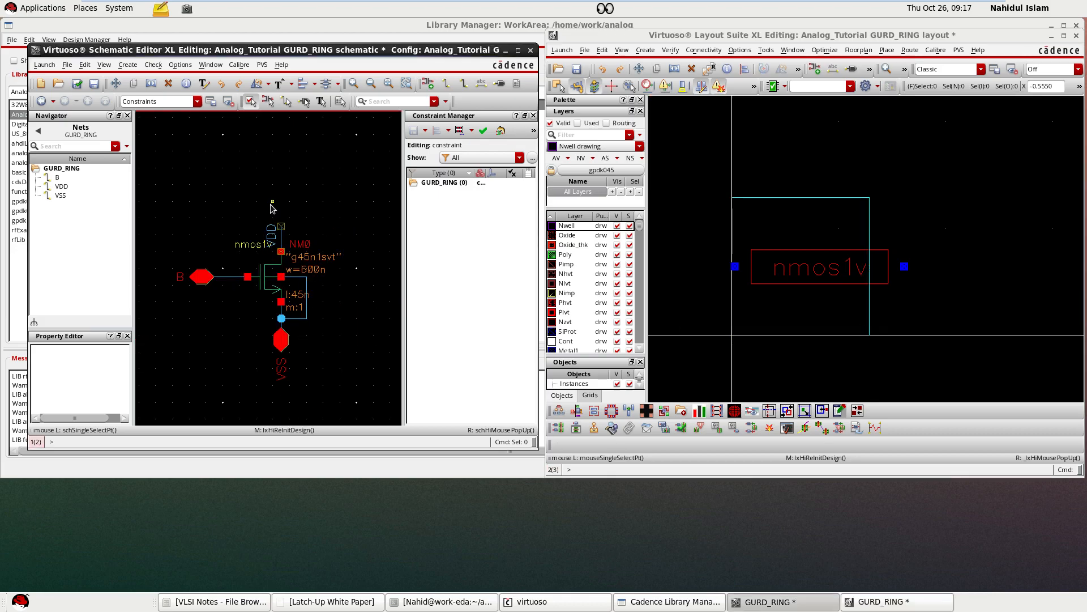
left_click(272, 236)
- Place an input-output pin named VDD, rotated to point upward, at the end of the NMOS drain wire
key("p")
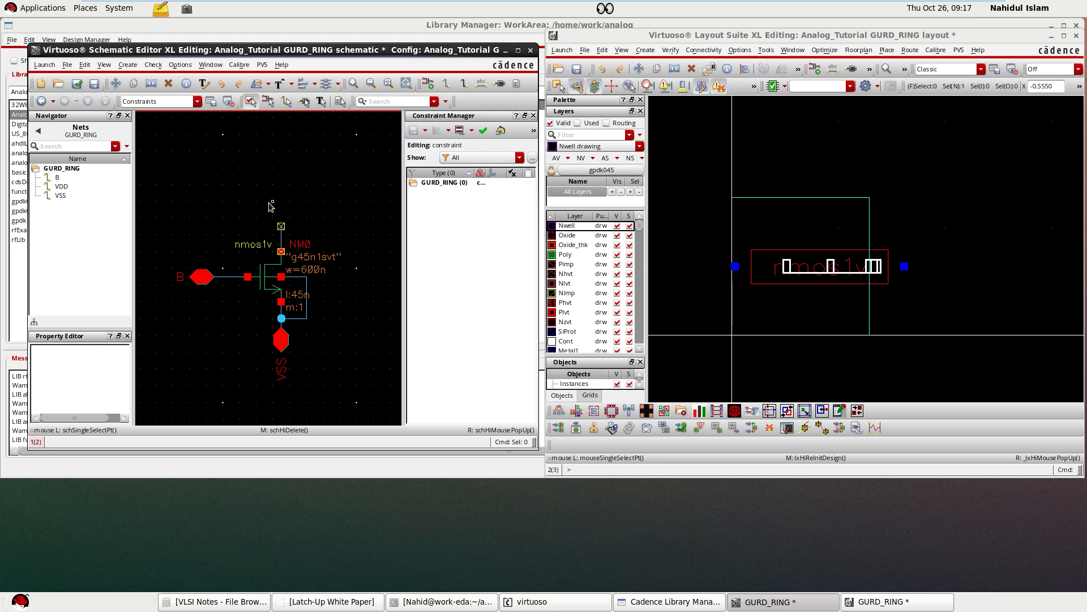
scroll(270, 204, "up", 1)
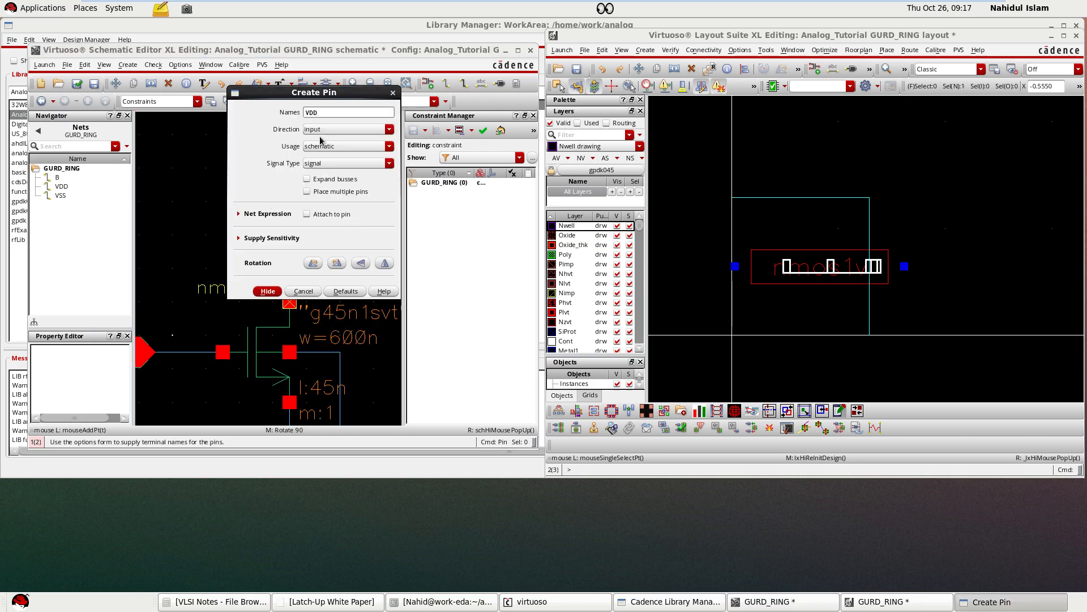
left_click(340, 129)
left_click(311, 116)
left_click(268, 291)
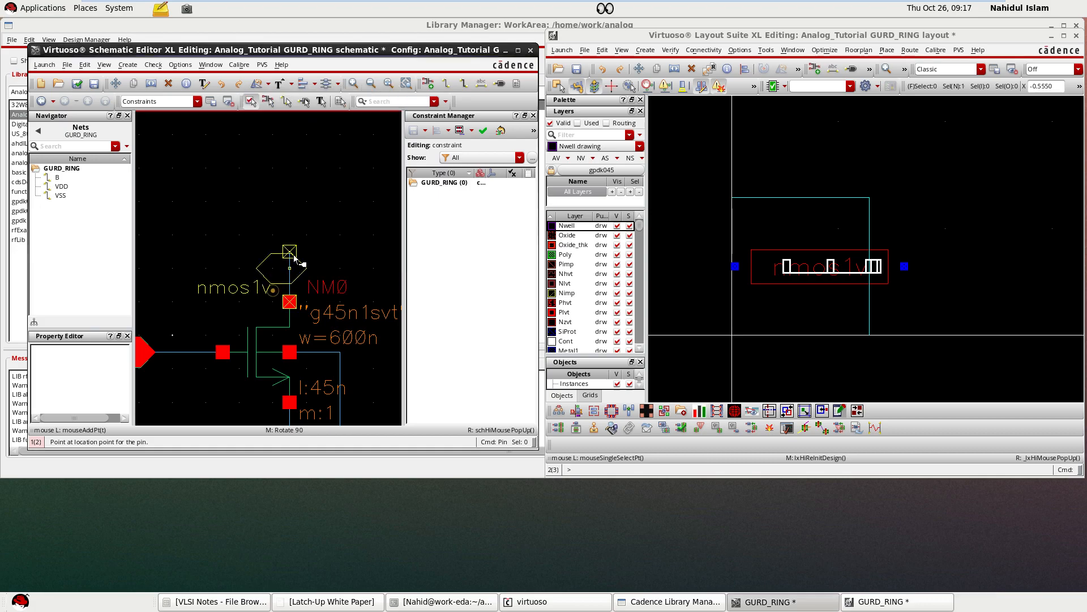
key("r")
key("r")
key("r")
left_click(292, 249)
key("Escape")
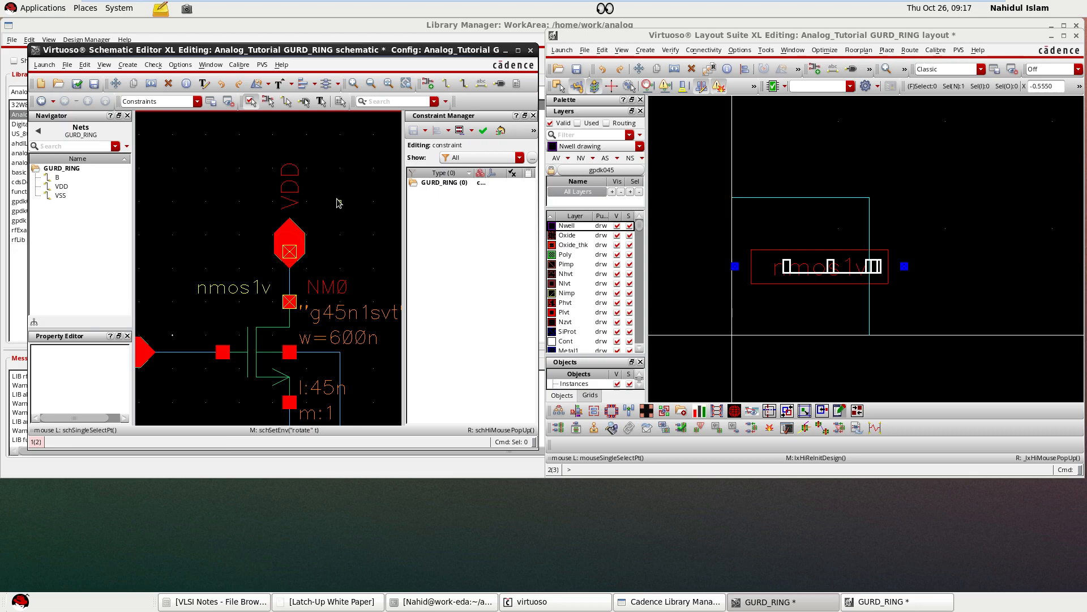
- Update the layout's components and nets from the re-extracted schematic, keeping the default update options
left_click(706, 49)
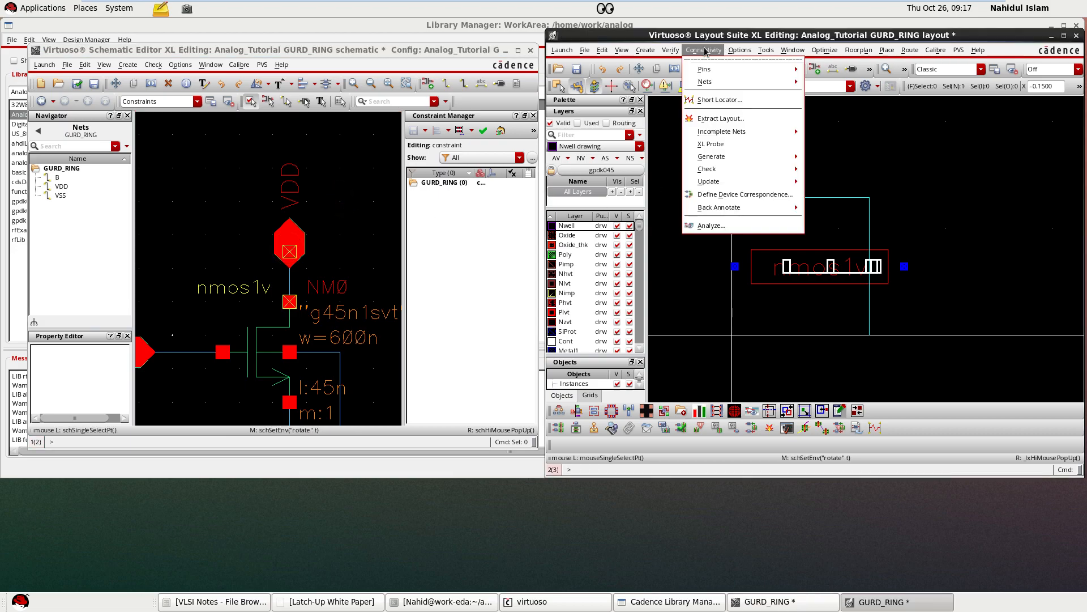
mouse_move(730, 169)
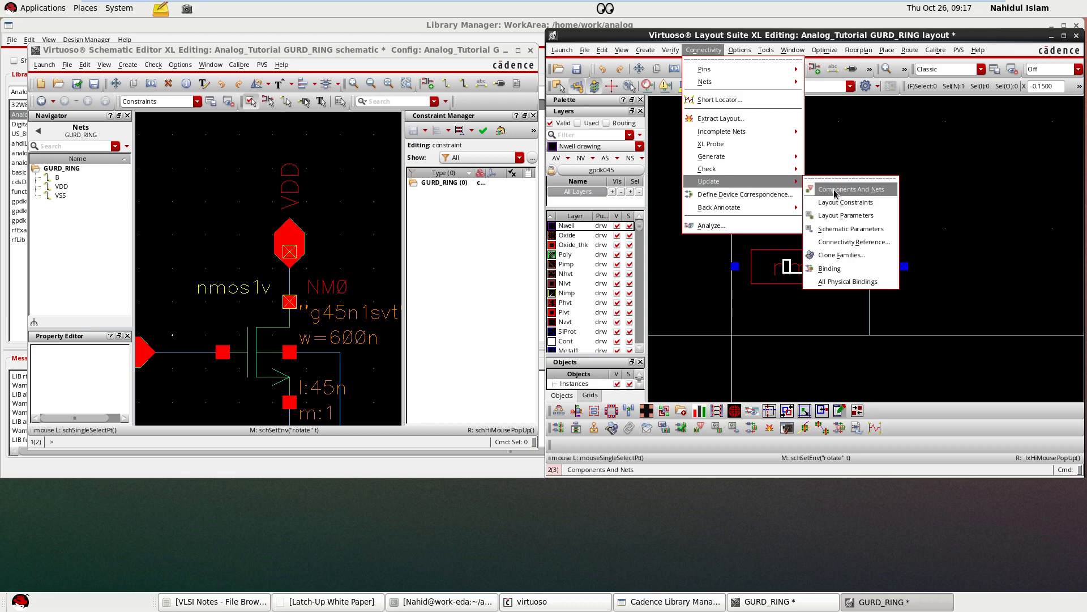
left_click(835, 193)
left_click(506, 321)
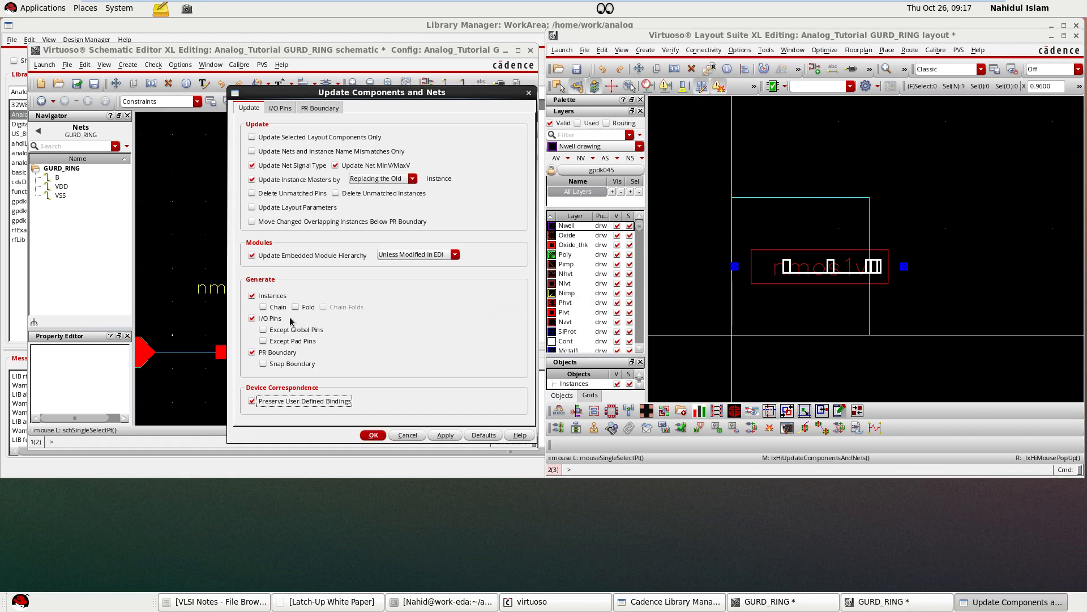
left_click(374, 435)
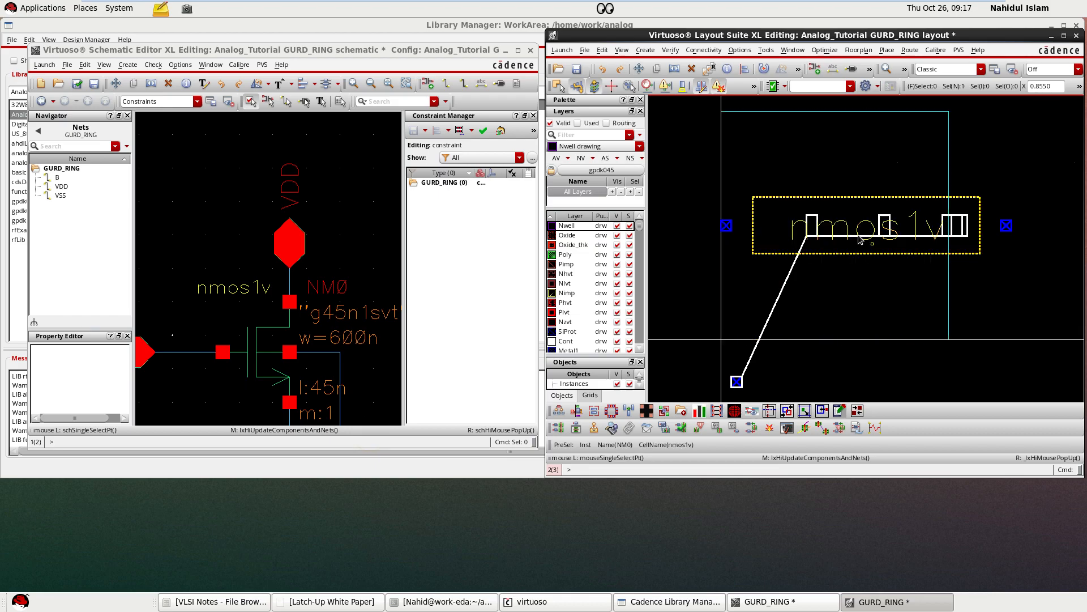
- Move the B, VDD and VSS pins in the layout outside the boundary, to the left of the nmos1v instance
left_click_drag(719, 163, 804, 350)
left_click_drag(785, 308, 741, 309)
left_click(745, 357)
left_click_drag(1035, 194, 906, 271)
left_click_drag(918, 228, 709, 268)
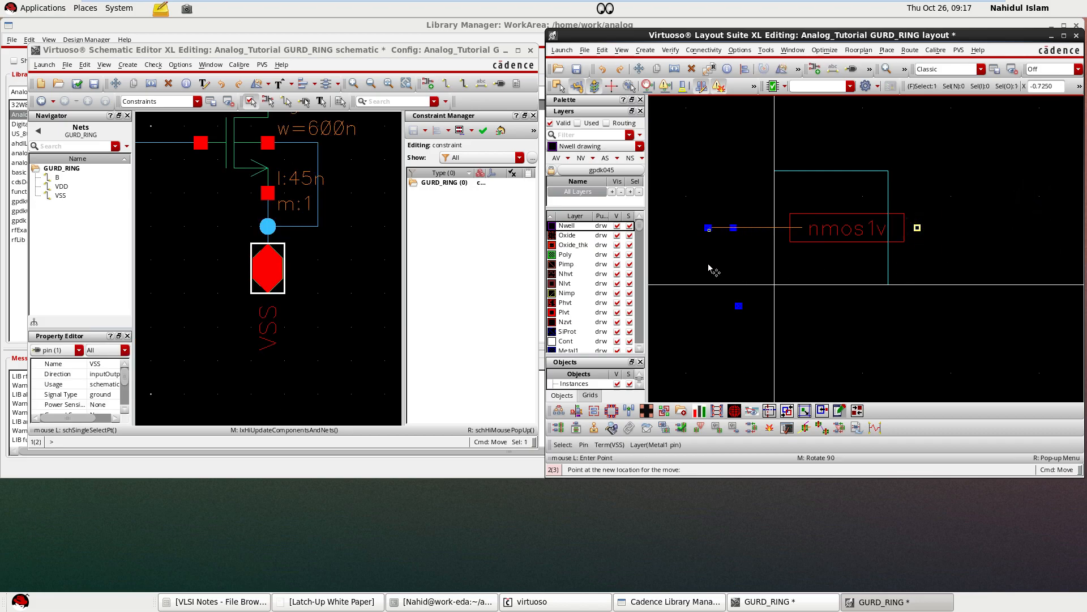
left_click(874, 311)
scroll(843, 177, "up", 1)
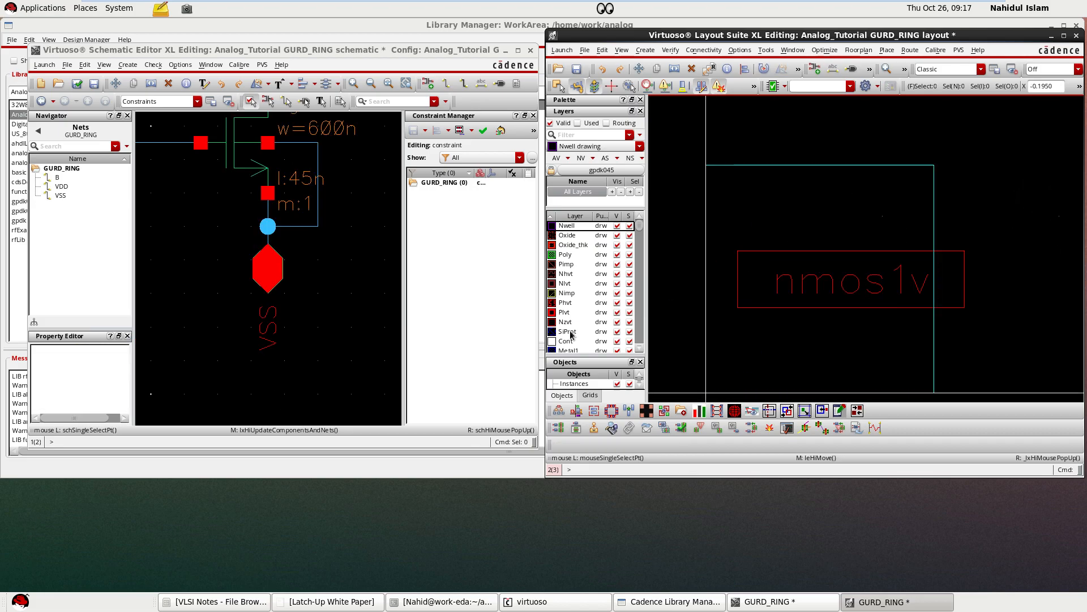
- Dock the palette's Objects pane as a tab with Layers and lengthen the layout window down to the taskbar
left_click_drag(585, 359, 575, 255)
left_click(590, 347)
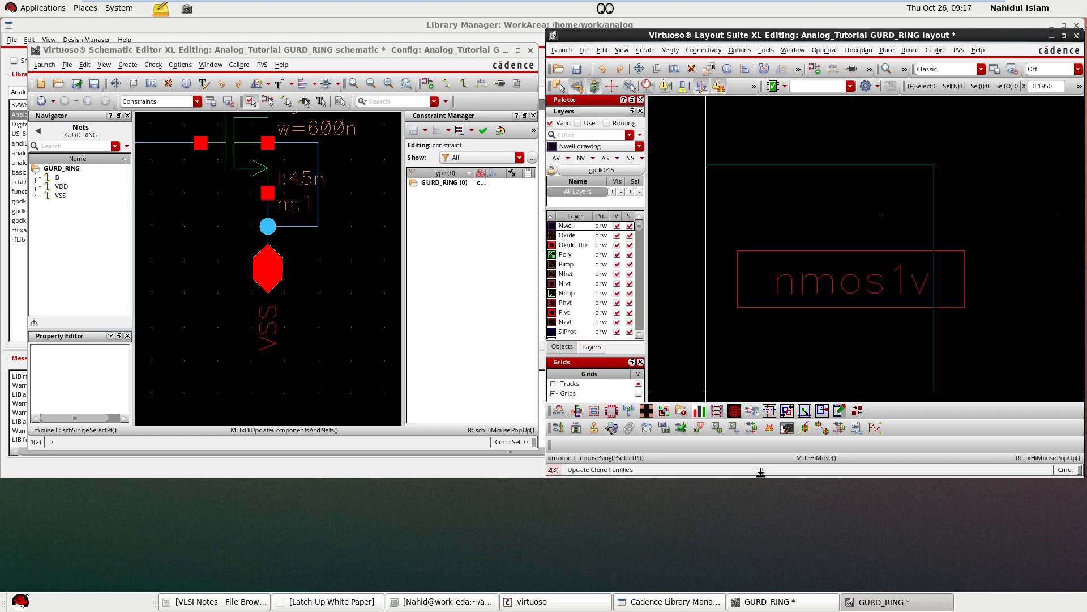
left_click_drag(761, 471, 761, 589)
- Minimize the Library Manager and the Virtuoso log window, and narrow the schematic window
left_click_drag(510, 474, 503, 592)
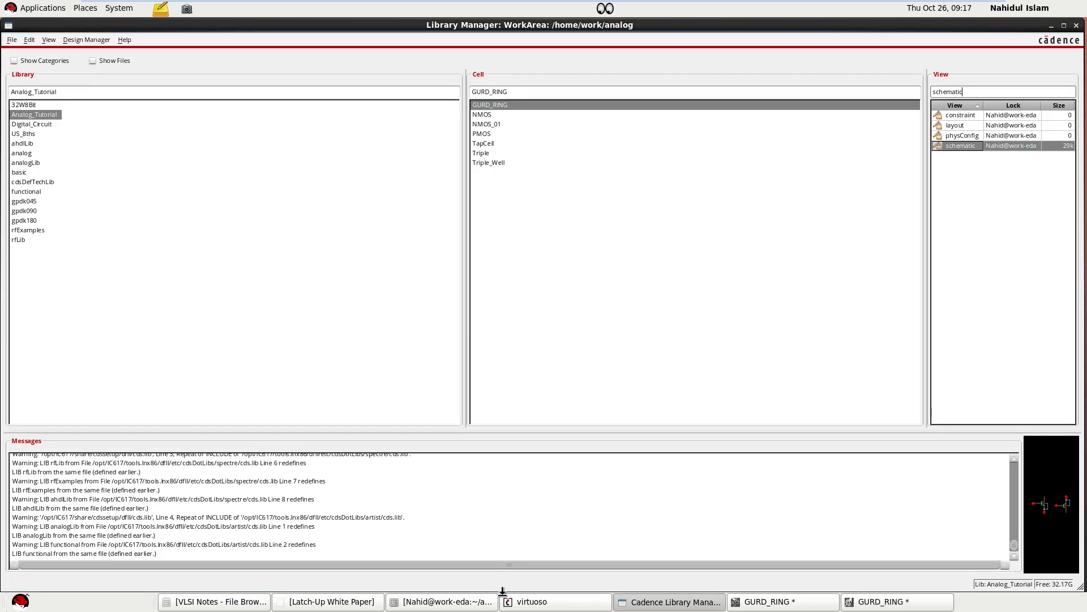
left_click(1051, 26)
left_click_drag(406, 474, 406, 589)
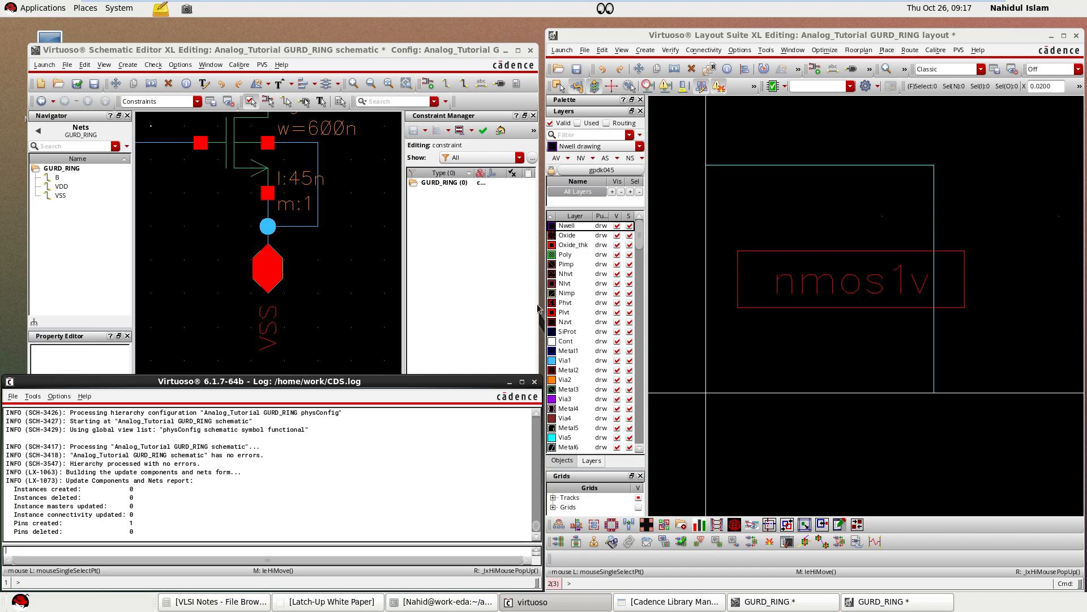
left_click_drag(534, 304, 500, 304)
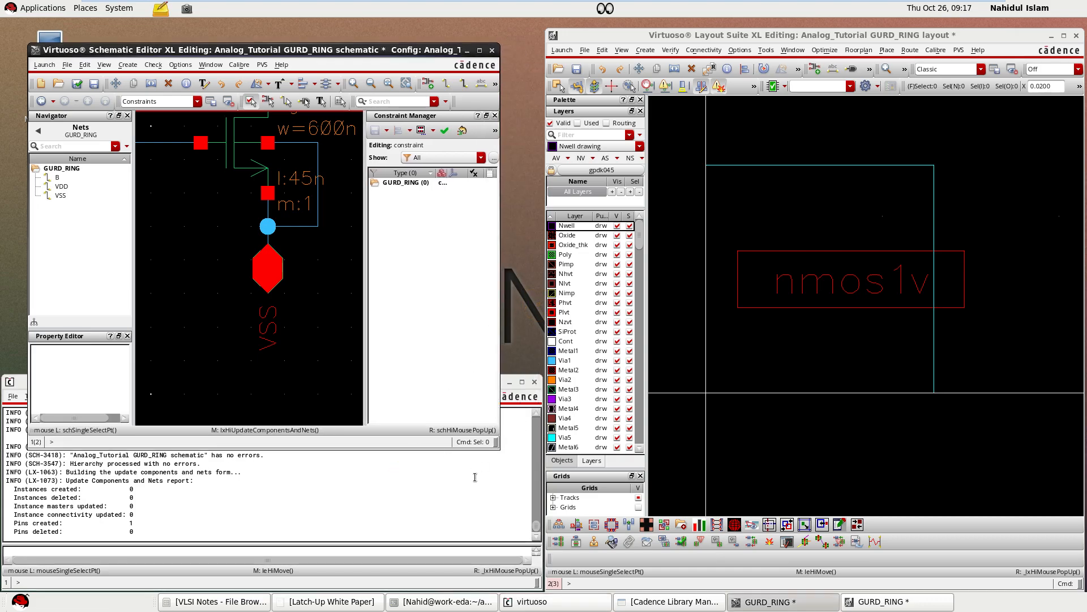
left_click(509, 381)
- Lengthen the schematic window, shrink its Constraint Manager and Navigator panes, and fit the NMOS circuit in view
left_click_drag(380, 448, 382, 569)
left_click_drag(365, 373, 431, 373)
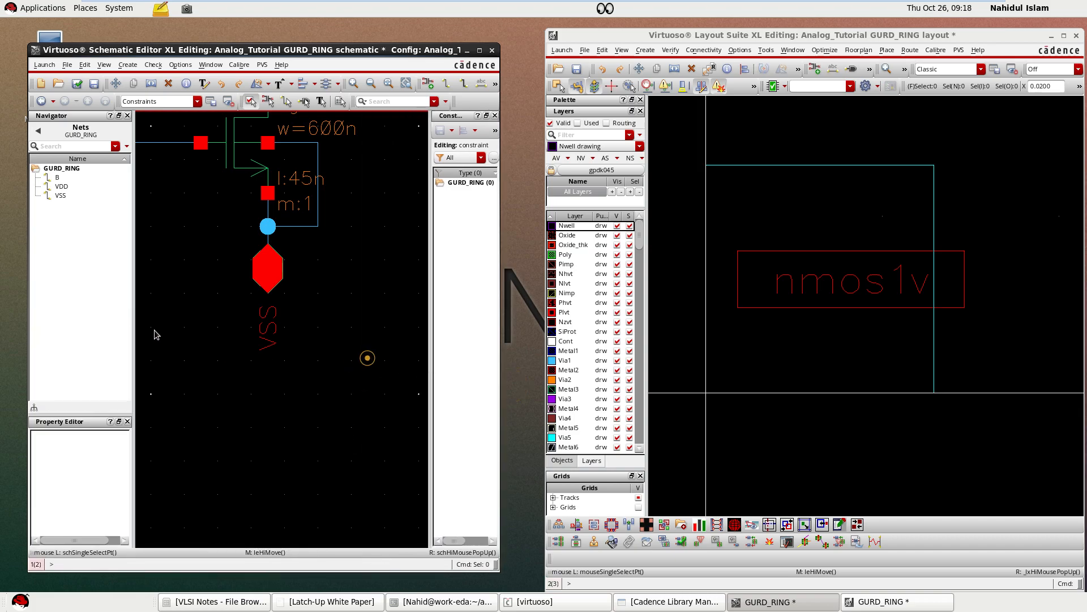
left_click_drag(132, 314, 97, 314)
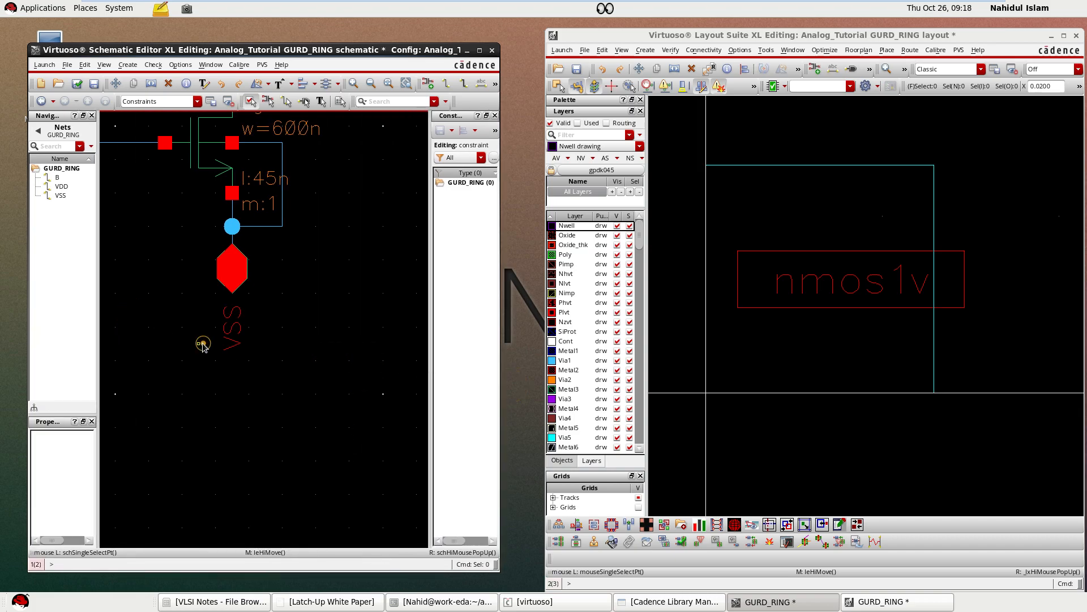
left_click(203, 342)
key("f")
scroll(333, 321, "up", 2, "ctrl")
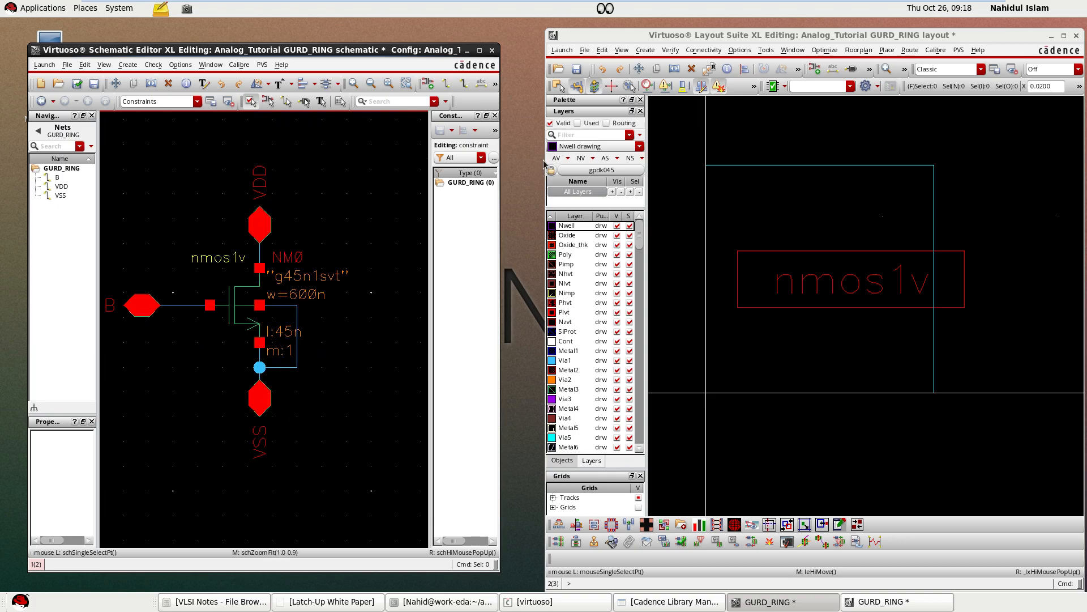
- Widen the layout window toward the schematic window and enlarge the palette's Grids pane
left_click_drag(547, 159, 506, 160)
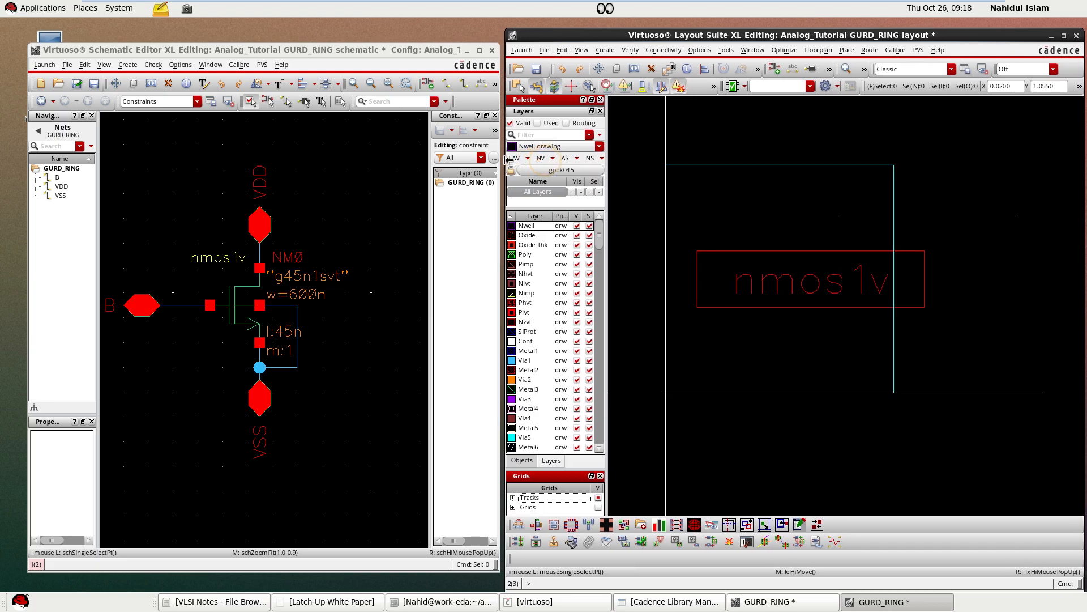
scroll(755, 225, "down", 2, "ctrl")
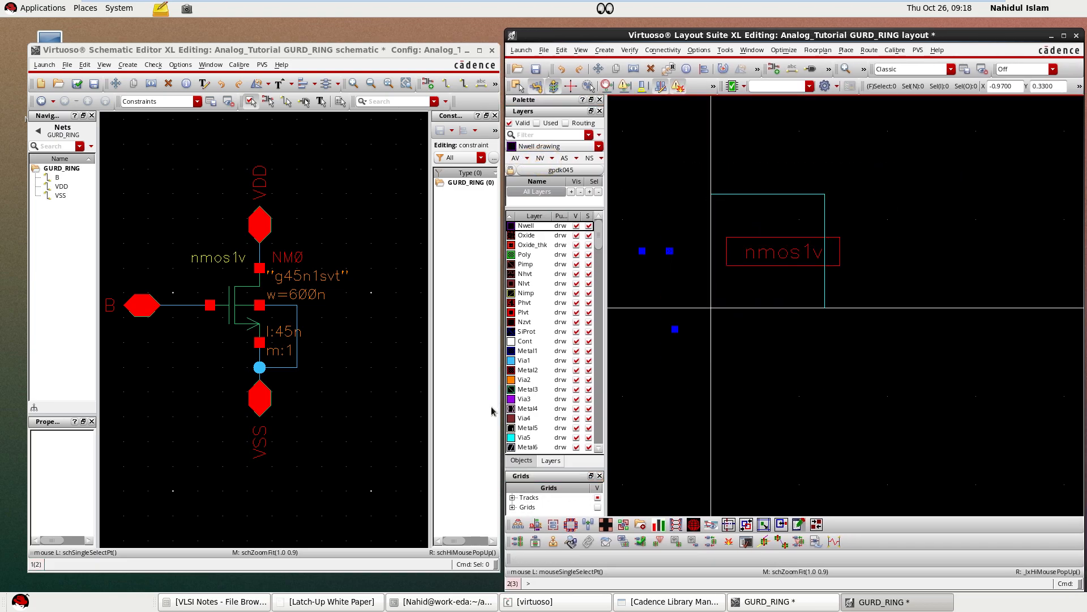
left_click_drag(535, 469, 535, 421)
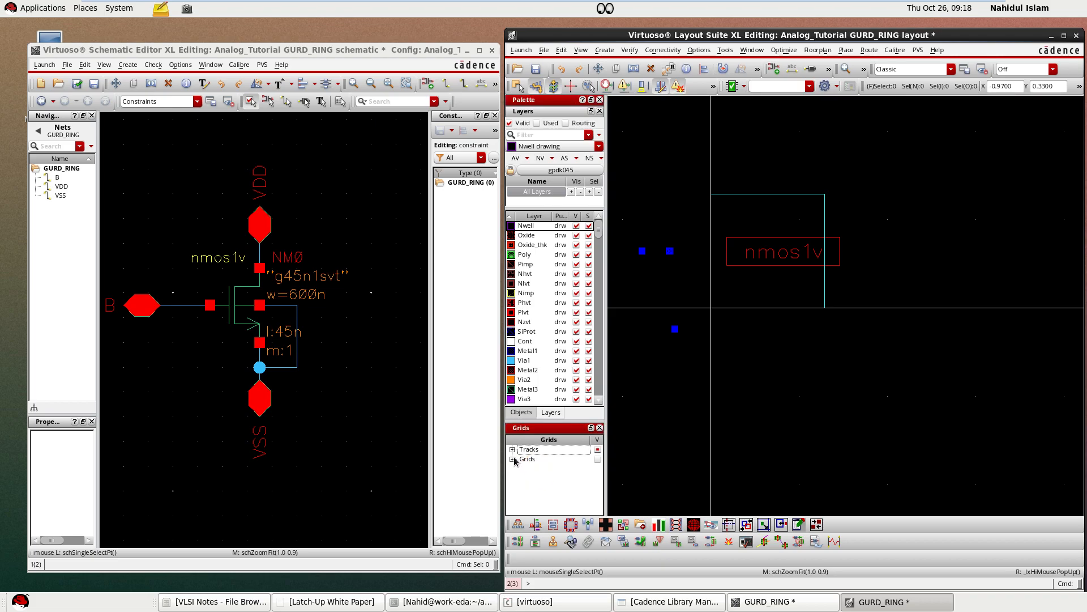
- Examine the Grids and Tracks entries in the layout palette, including the placement and routing grids
left_click(519, 414)
left_click(550, 413)
left_click(550, 450)
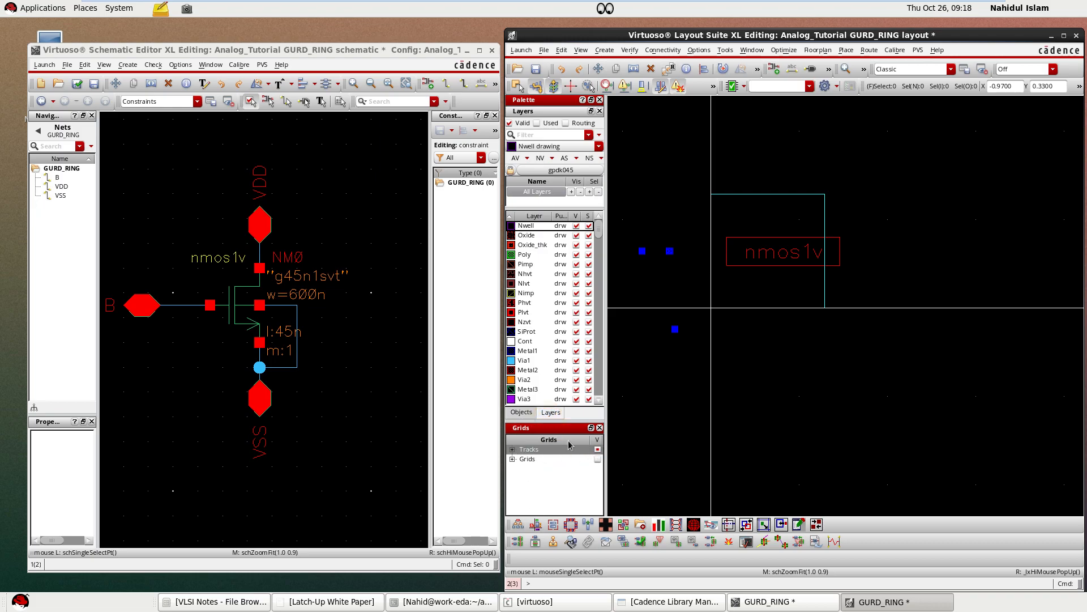
left_click(551, 440)
left_click(513, 449)
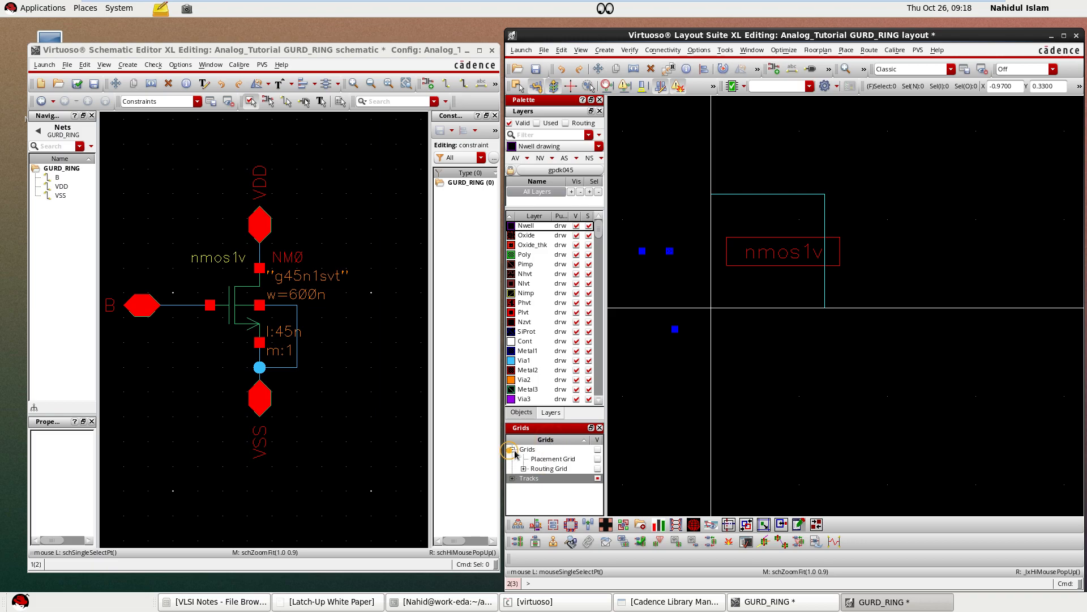
left_click(512, 450)
- Turn off the visibility of Boundaries in the layout and return to the layer list
left_click(522, 413)
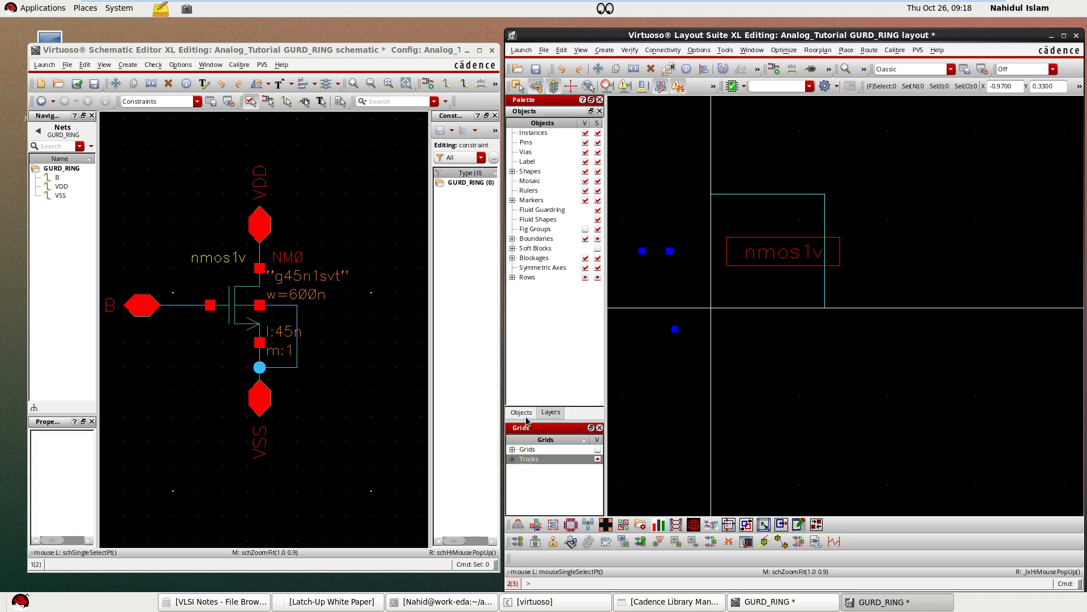
left_click(585, 239)
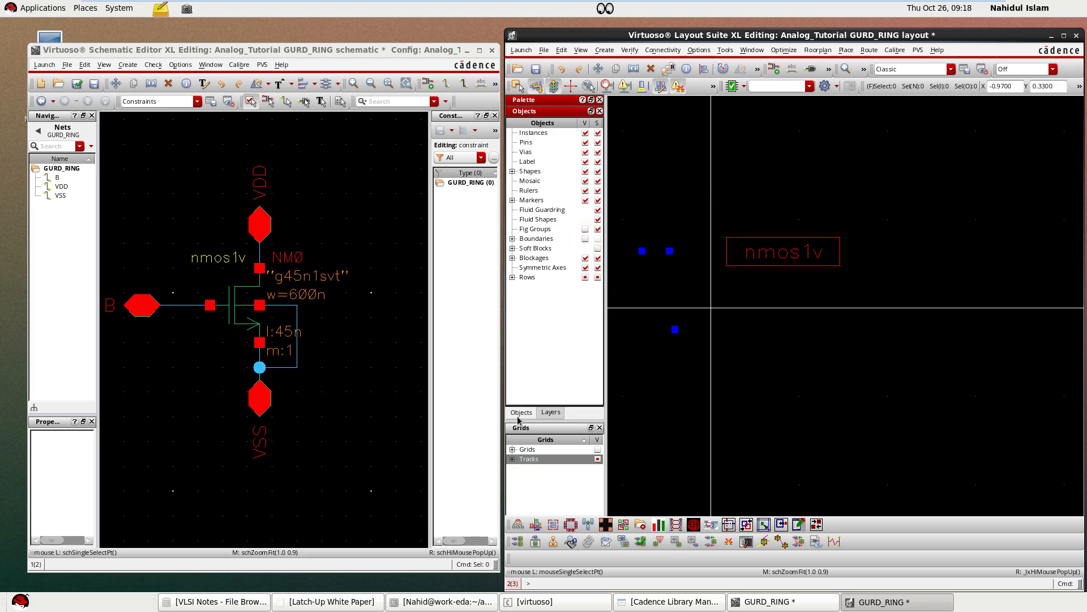
left_click(549, 413)
left_click(817, 362)
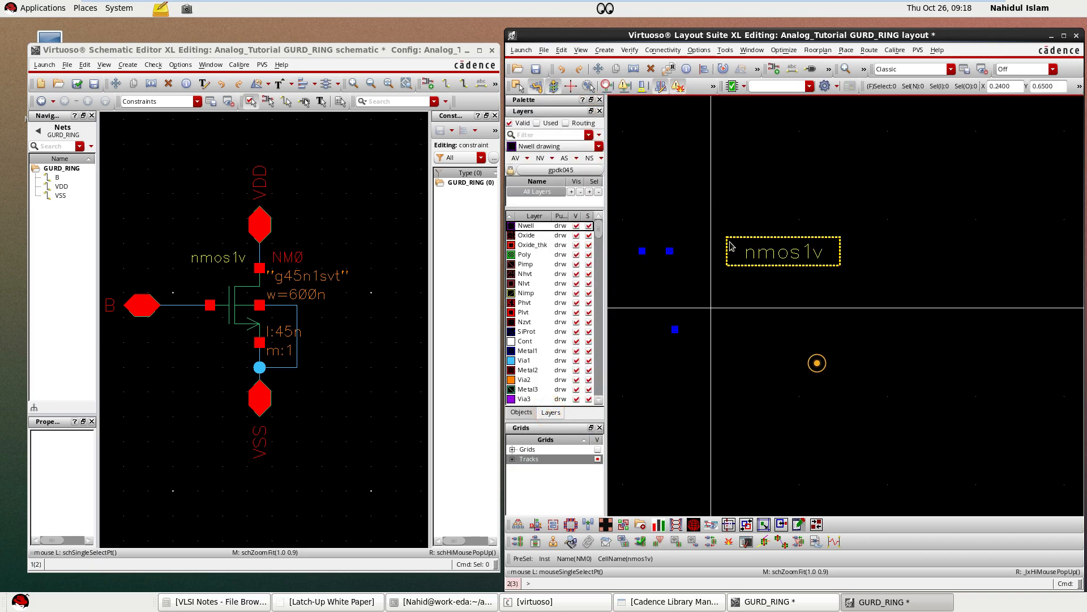
- Display the full internal geometry of the NMOS instance, and review and accept the Layout Editor Options
left_click(722, 199)
key("shift+f")
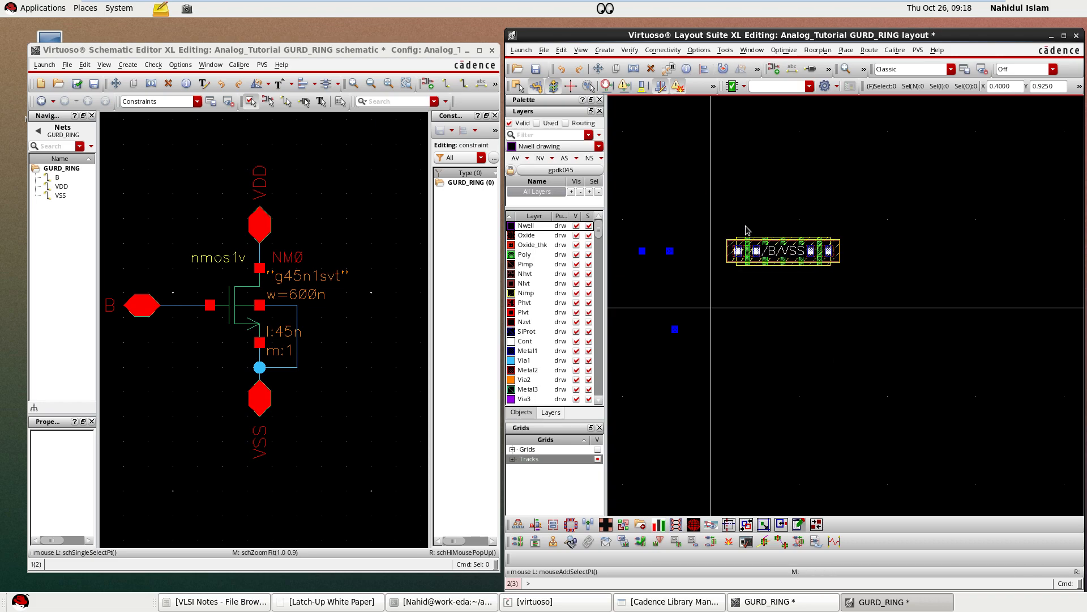
key("shift+e")
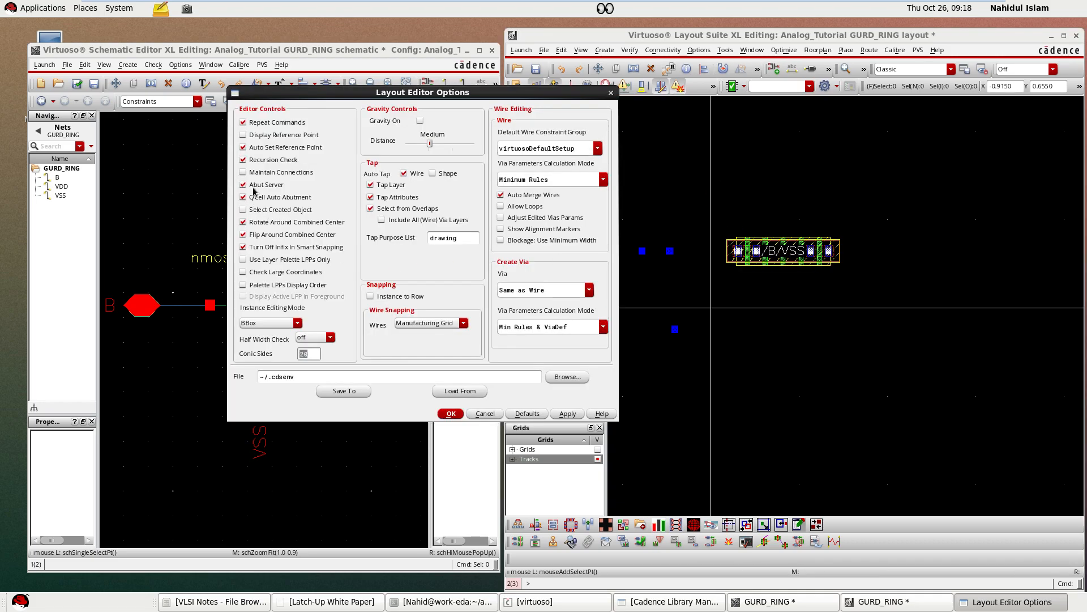
left_click(450, 413)
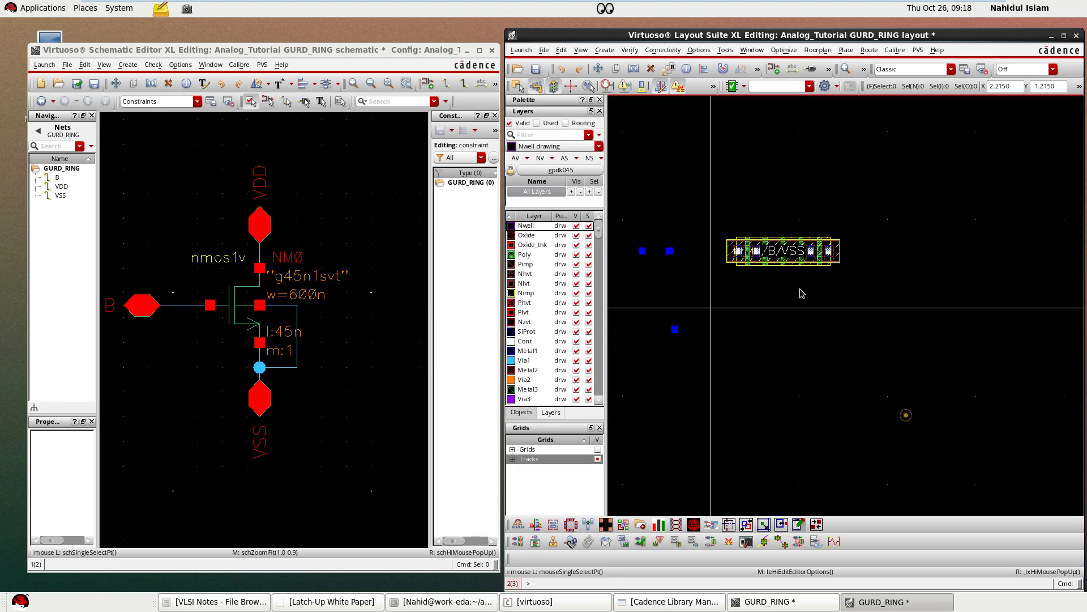
scroll(778, 229, "up", 1)
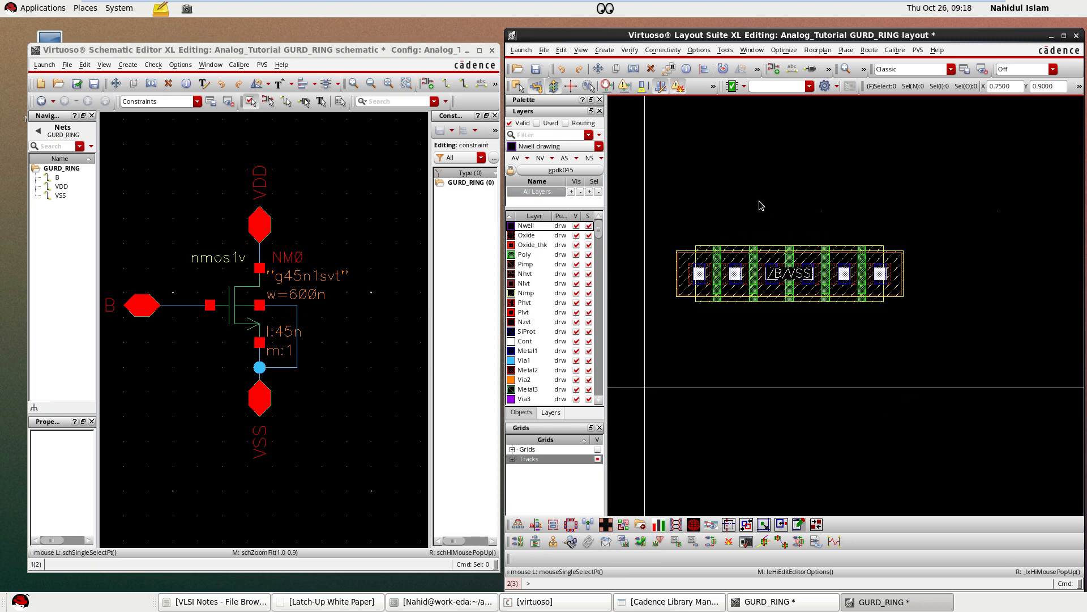
- Restrict the layer list to used layers and show only the Poly and Oxide drawing layers
left_click(536, 123)
left_click(541, 235)
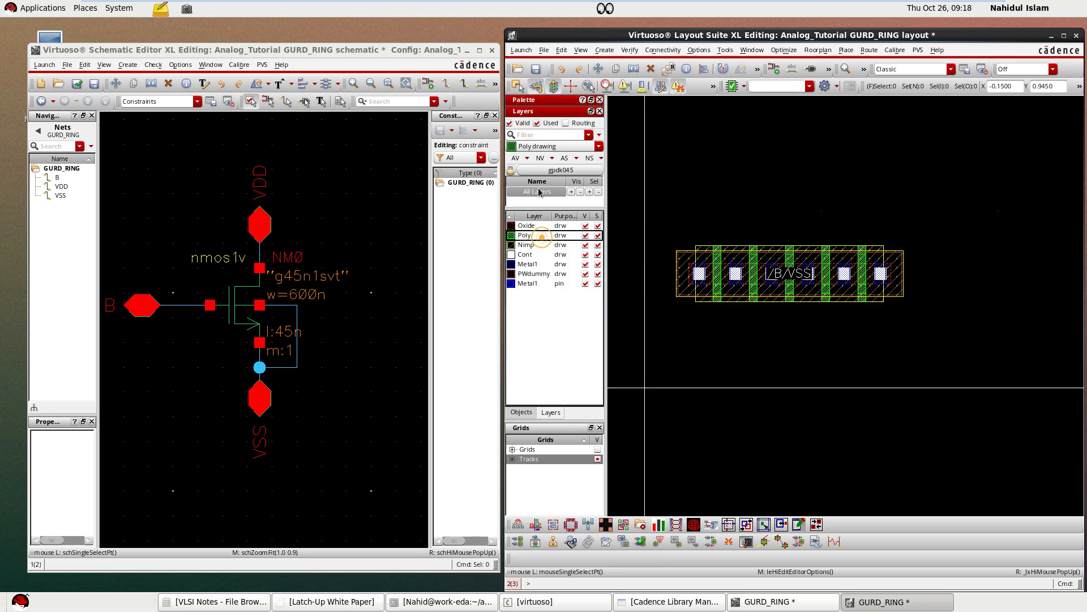
left_click(539, 158)
left_click(552, 226)
scroll(740, 270, "down", 1)
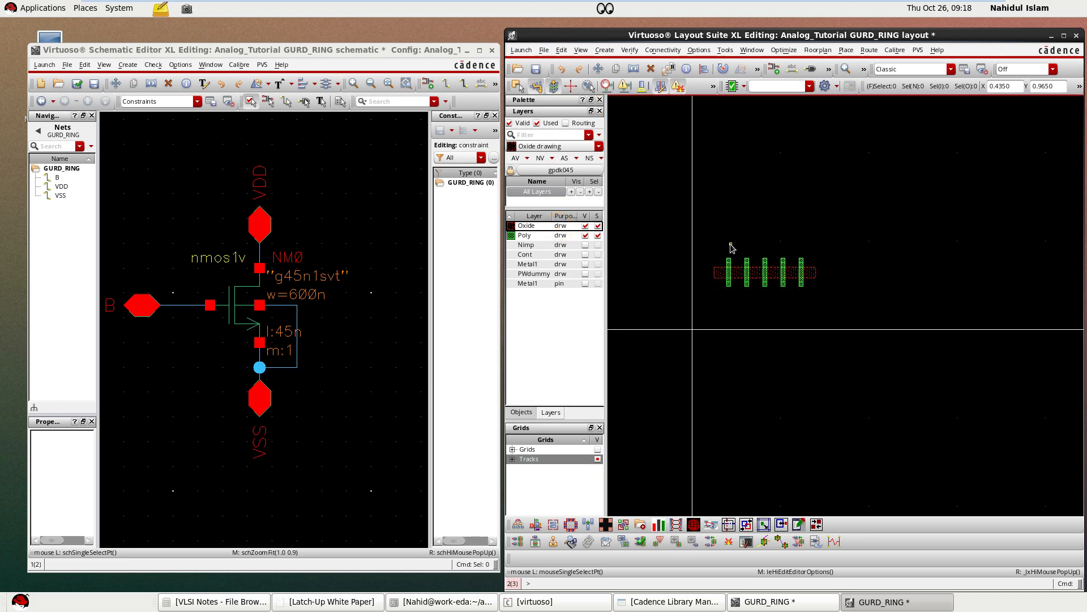
- Examine the transistor's poly gate fingers where they cross the oxide area
scroll(731, 279, "up", 1)
scroll(734, 321, "up", 1)
scroll(733, 317, "down", 1)
scroll(716, 237, "down", 1)
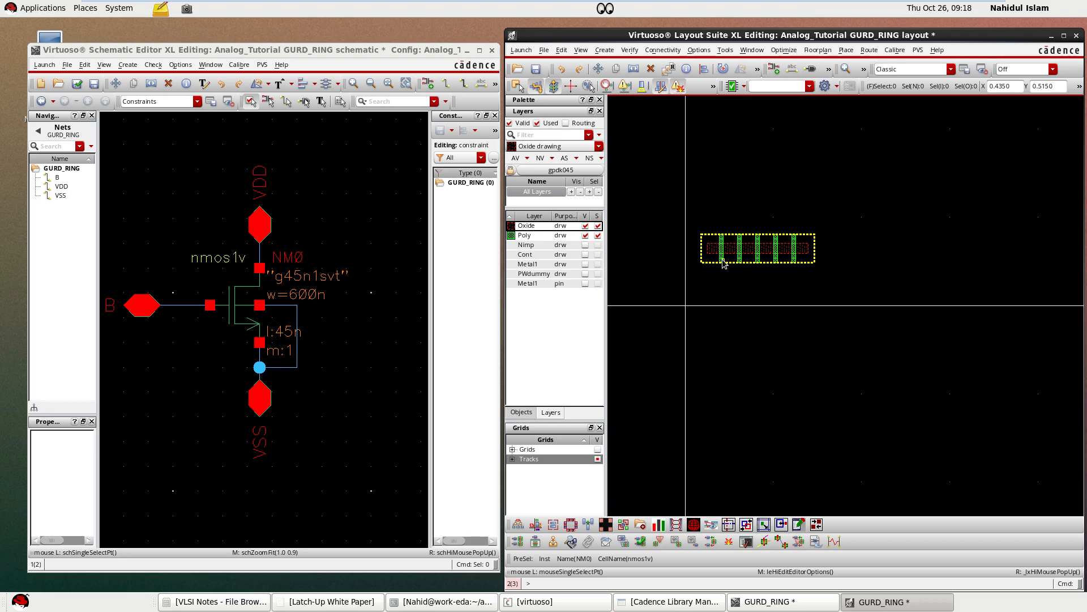
scroll(704, 216, "up", 1)
scroll(725, 273, "up", 1)
scroll(725, 273, "down", 1)
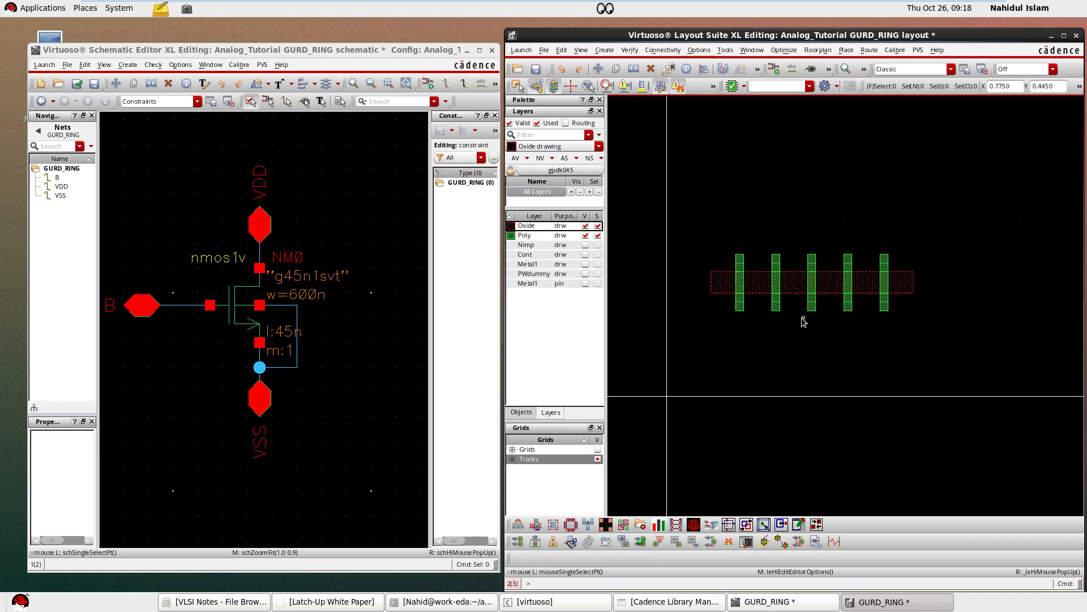
scroll(762, 327, "up", 1)
scroll(725, 307, "down", 1)
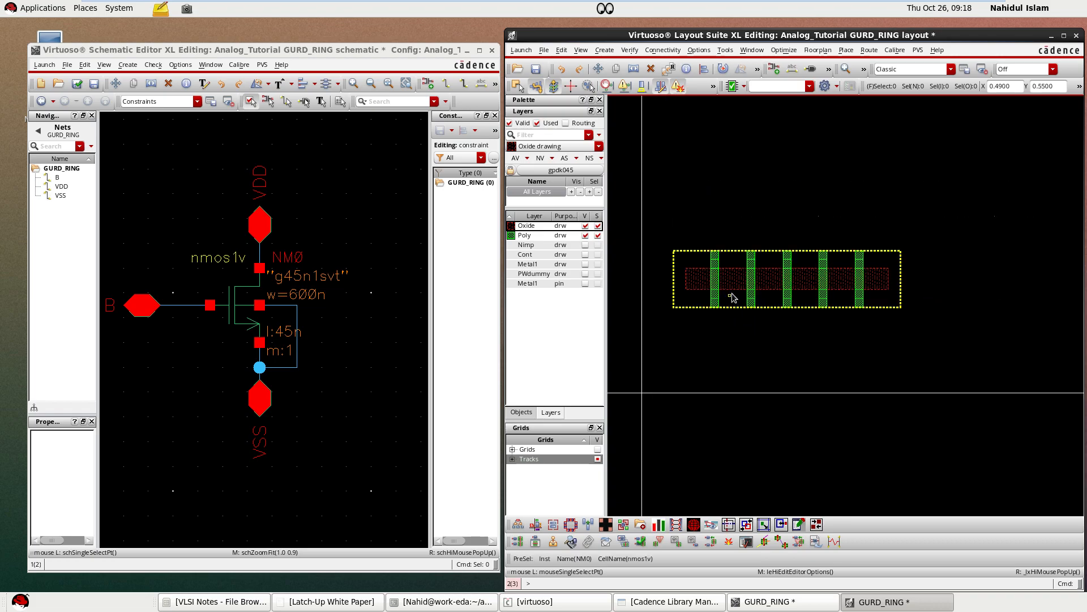
- Make the Cont and Metal1 drawing layers visible and inspect the source and drain contacts
left_click(585, 254)
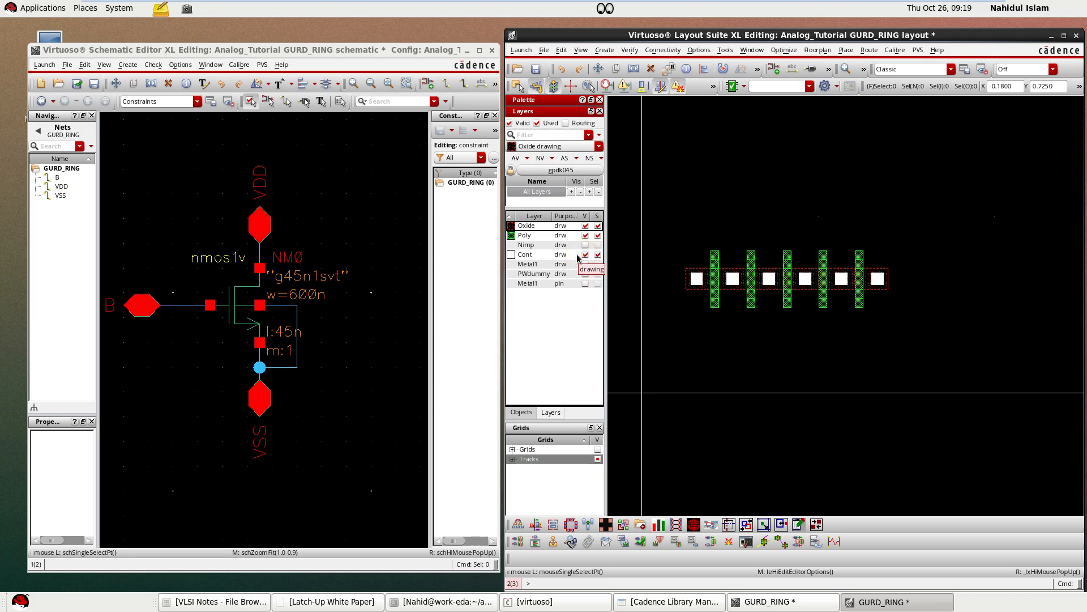
left_click(585, 264)
scroll(686, 272, "up", 2)
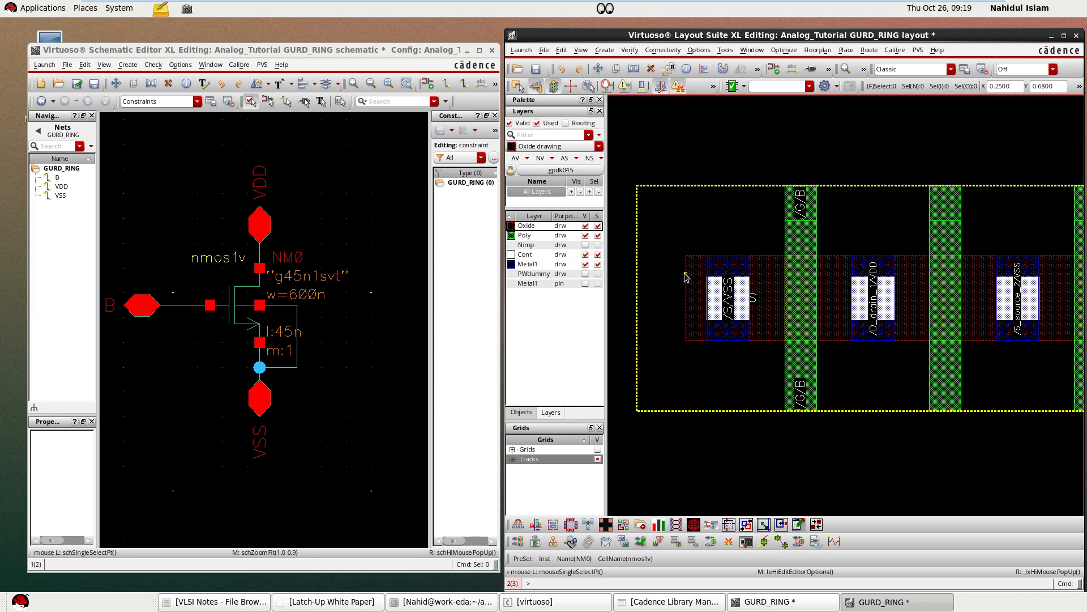
scroll(684, 274, "down", 1)
scroll(729, 330, "up", 1)
scroll(729, 334, "down", 2)
scroll(753, 342, "up", 1)
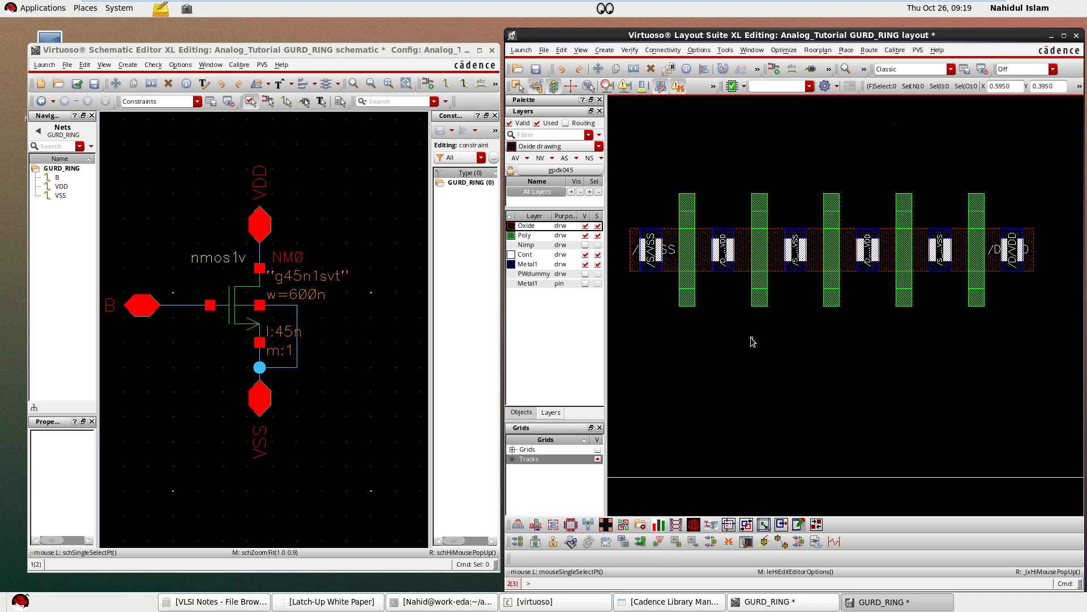
scroll(728, 314, "up", 1)
scroll(702, 331, "down", 1)
- Draw a 0.045 wide Poly wire extending the first gate finger downward beyond its lower end
key("p")
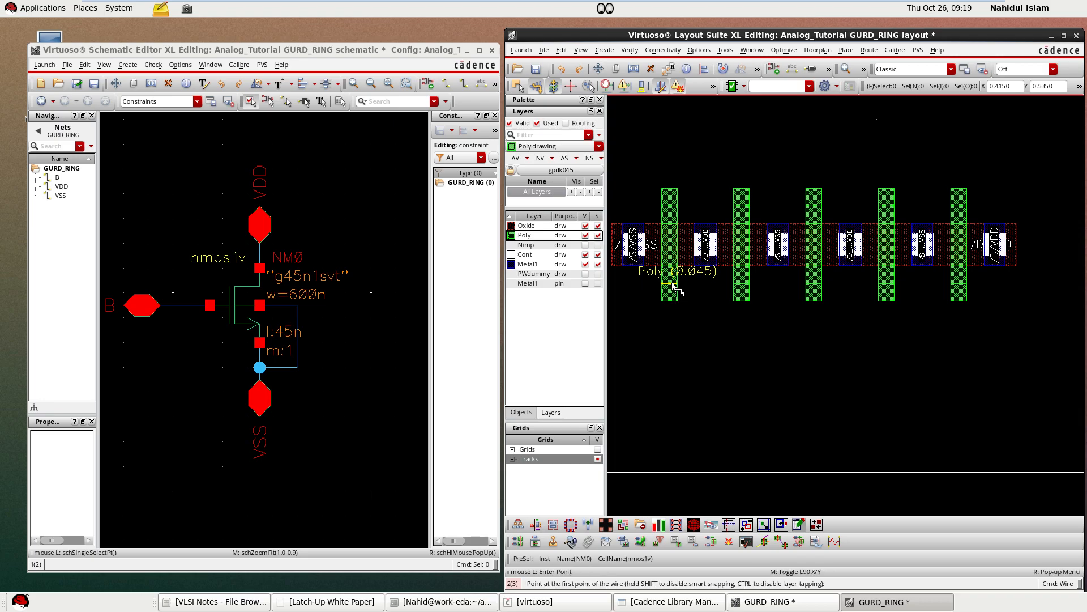
scroll(673, 285, "up", 2)
left_click(678, 286)
scroll(683, 292, "down", 3)
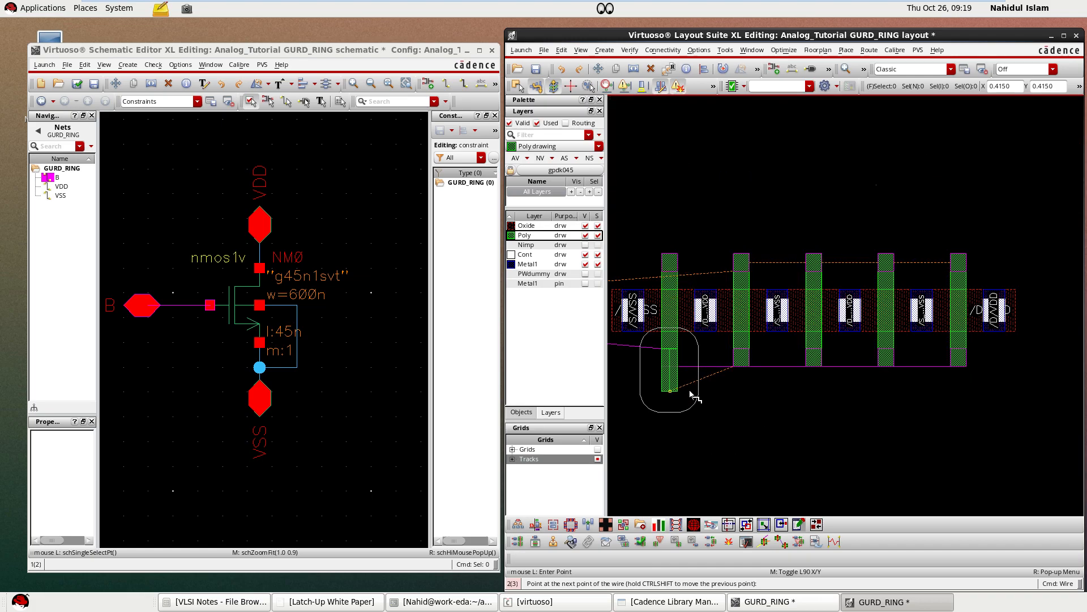
double_click(691, 395)
key("Escape")
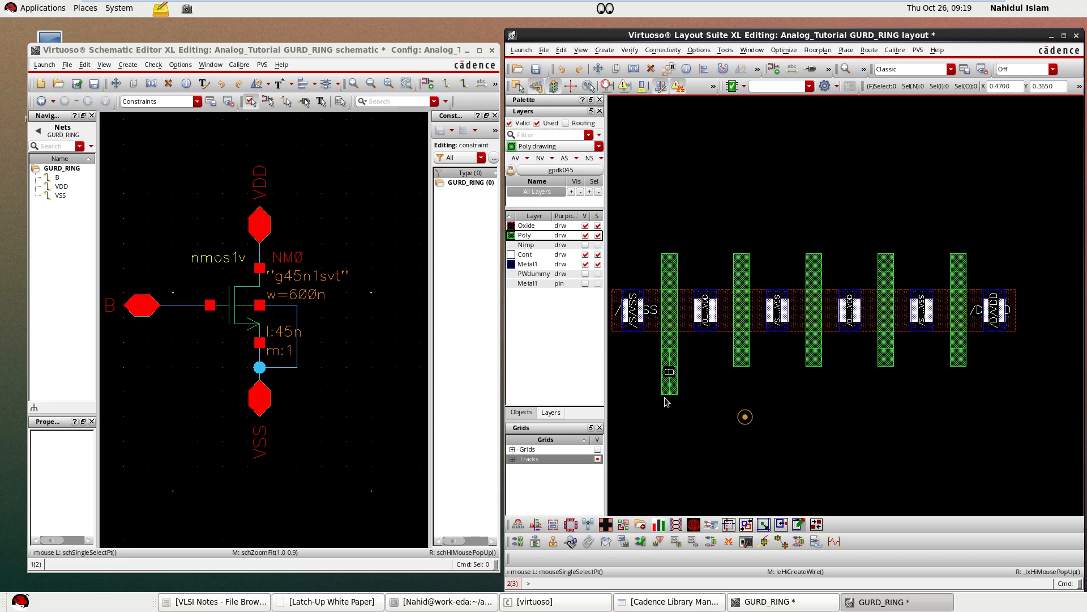
- Copy the poly extension to all gate fingers as an array of 1 row and 5 columns with delta X 0.205
left_click(667, 389)
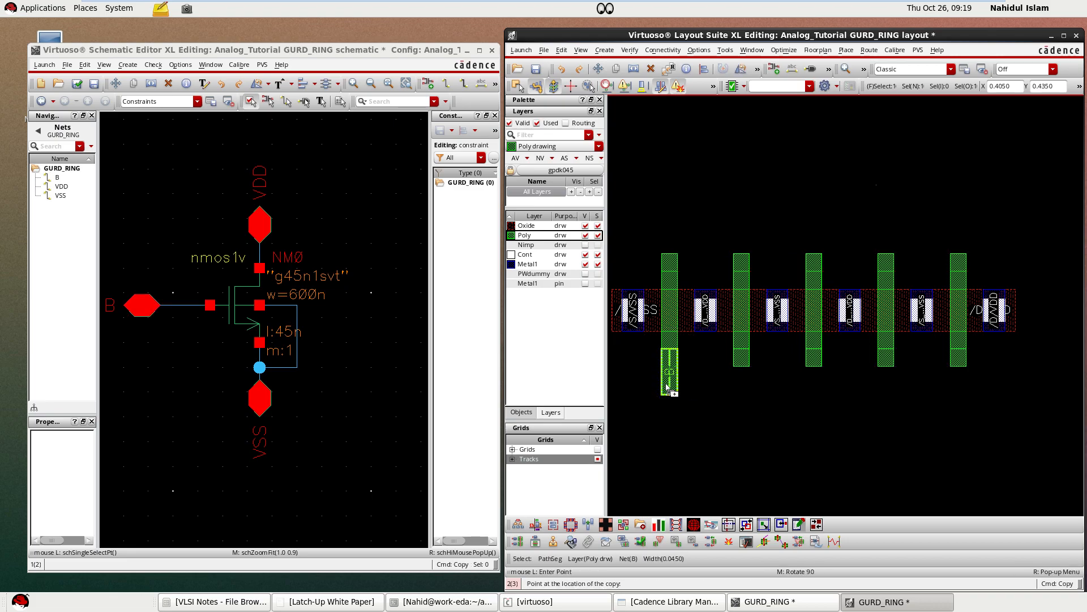
key("c")
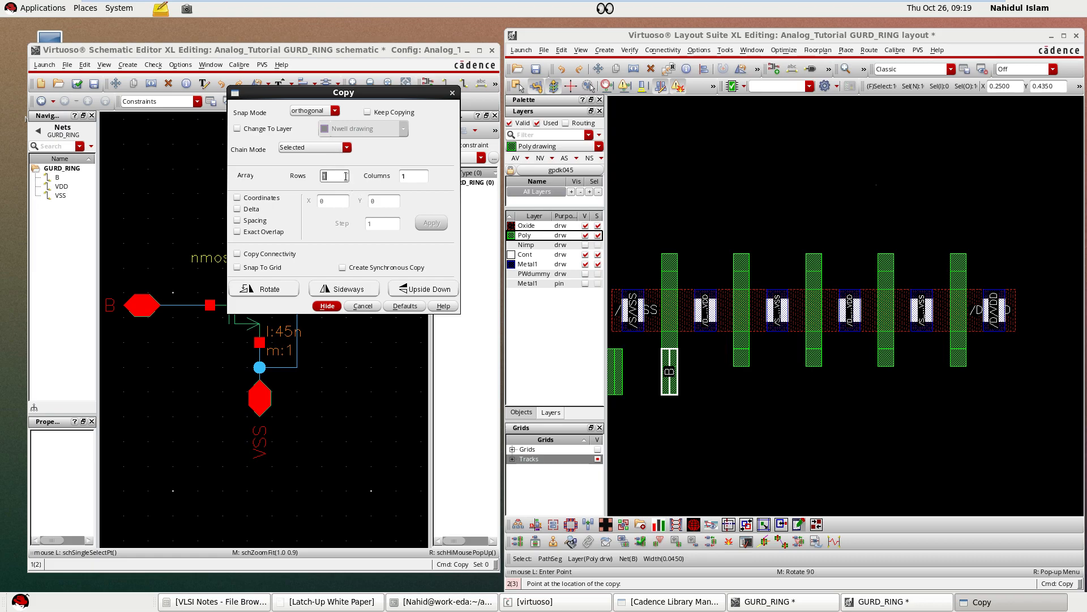
left_click(237, 209)
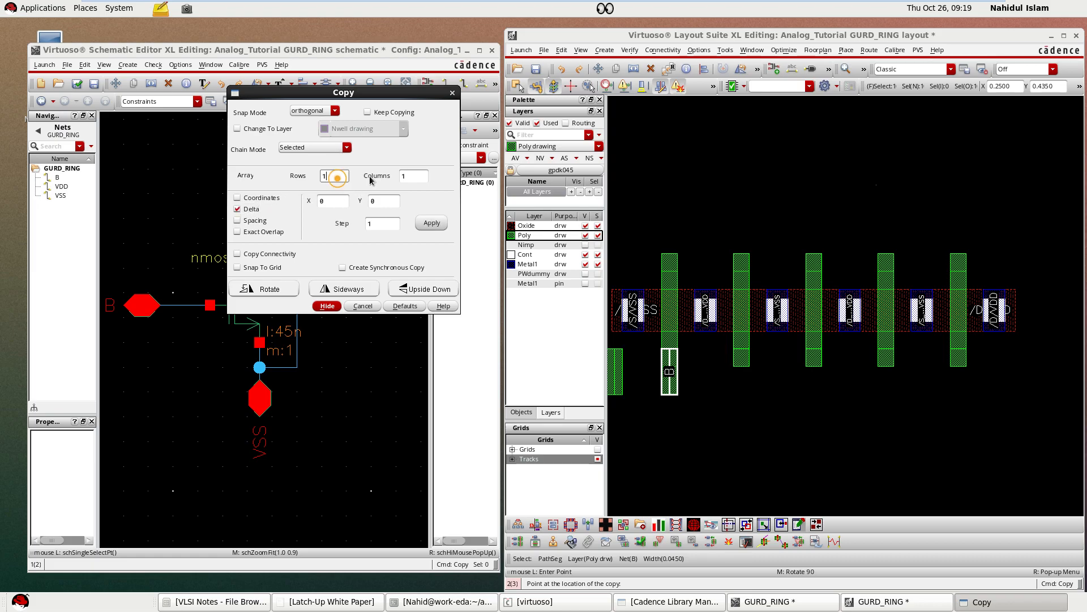
left_click(419, 176)
type("5")
double_click(331, 200)
type("0.2")
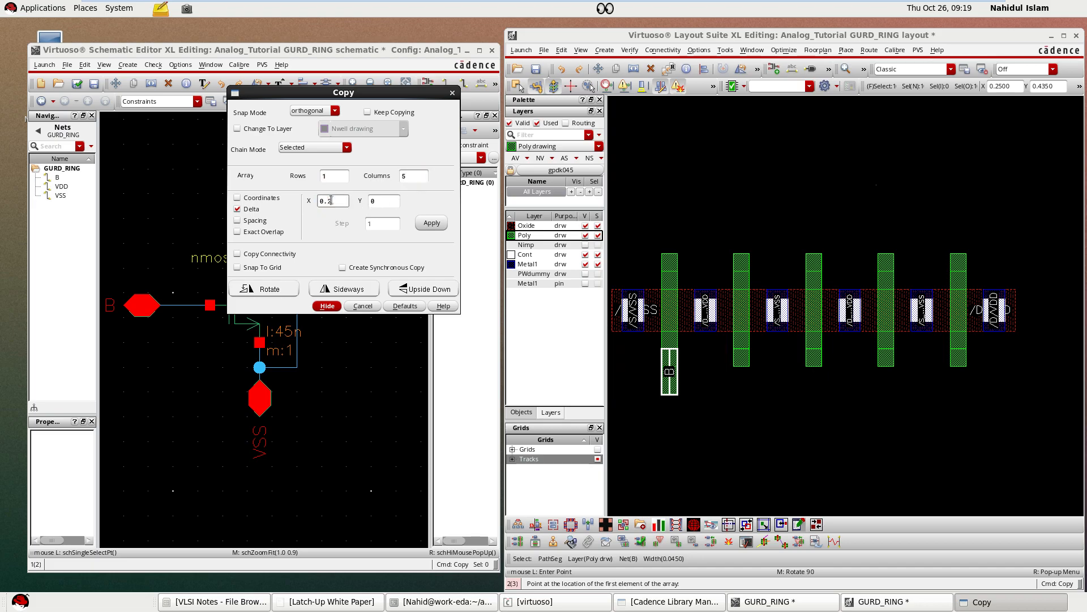
left_click(432, 223)
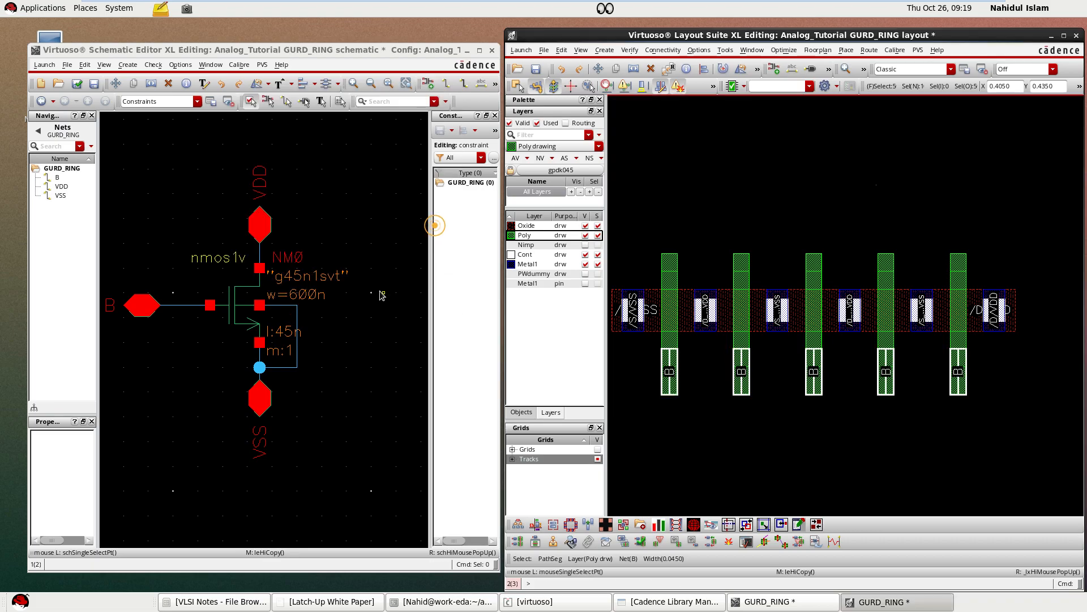
left_click(760, 472)
- Place a single M1_PO via, 1 row by 1 column, on the lower end of the first gate extension
scroll(725, 443, "down", 3, "ctrl")
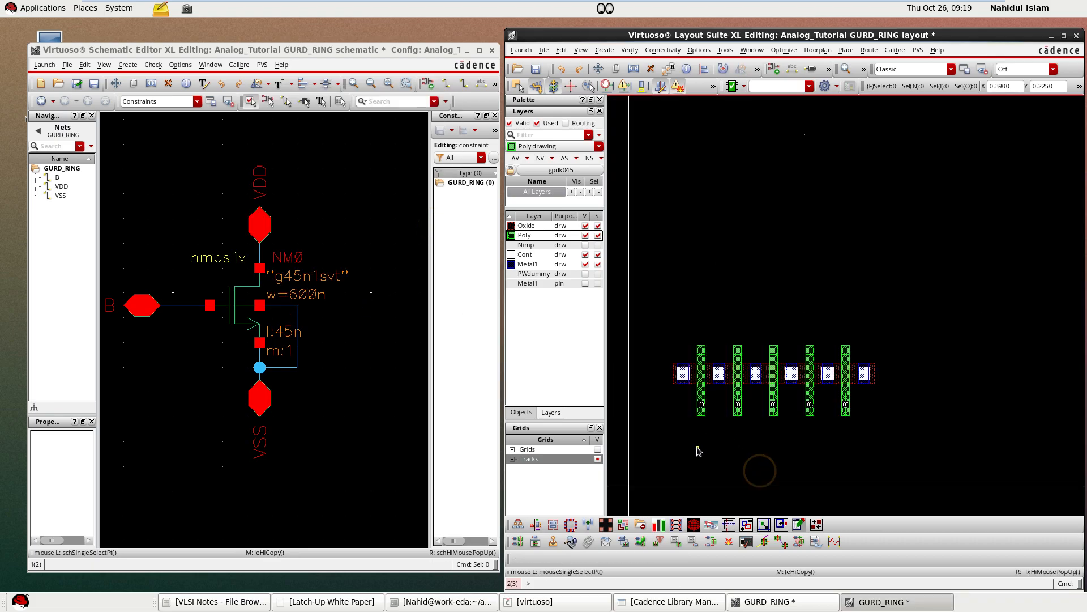
scroll(701, 446, "up", 3, "ctrl")
scroll(728, 442, "down", 2, "ctrl")
scroll(710, 421, "up", 2, "ctrl")
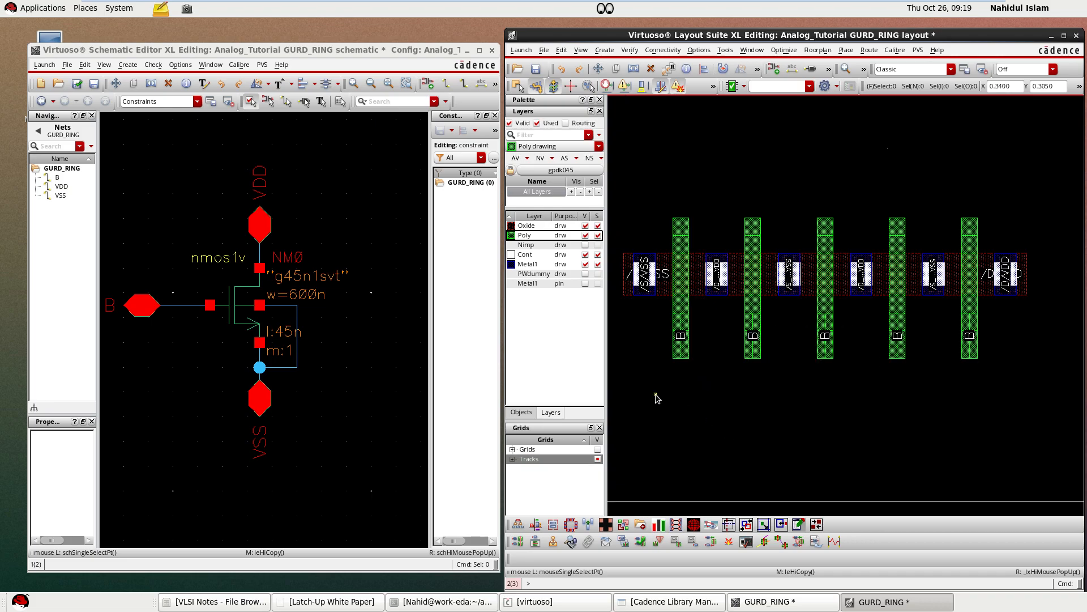
key("o")
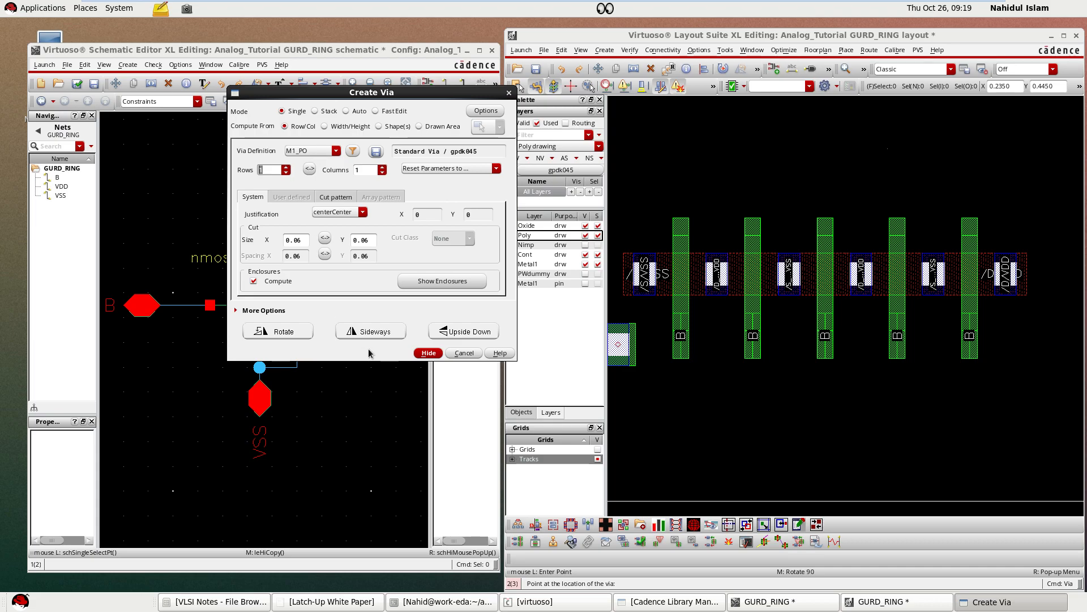
left_click(427, 352)
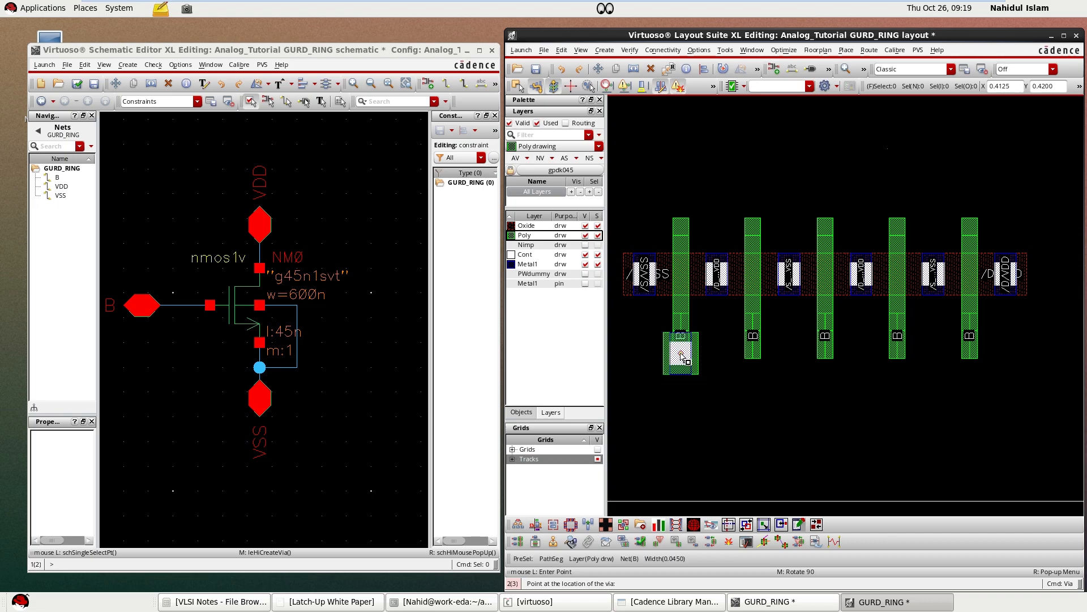
left_click(682, 354)
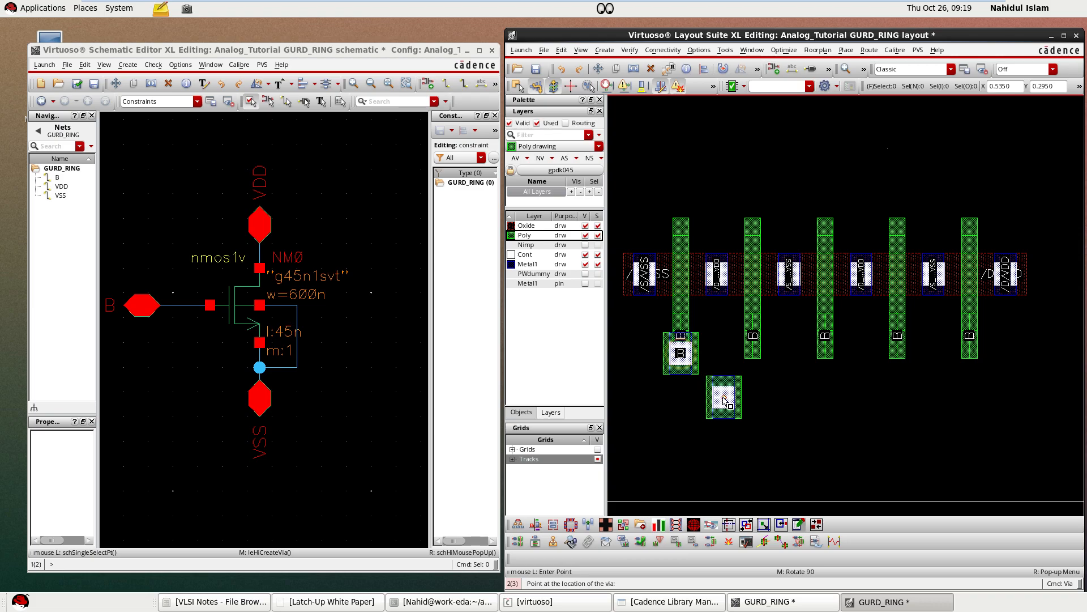
key("Escape")
- Copy the M1_PO via onto the other gate extensions as a 1-row, 5-column array with delta X 0.205
left_click(692, 366)
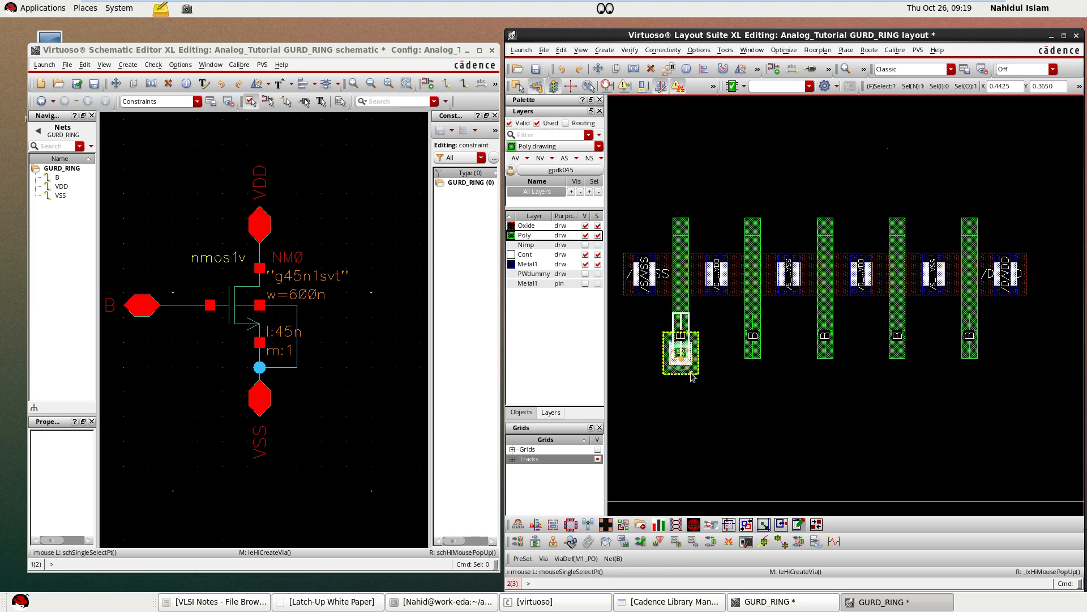
key("c")
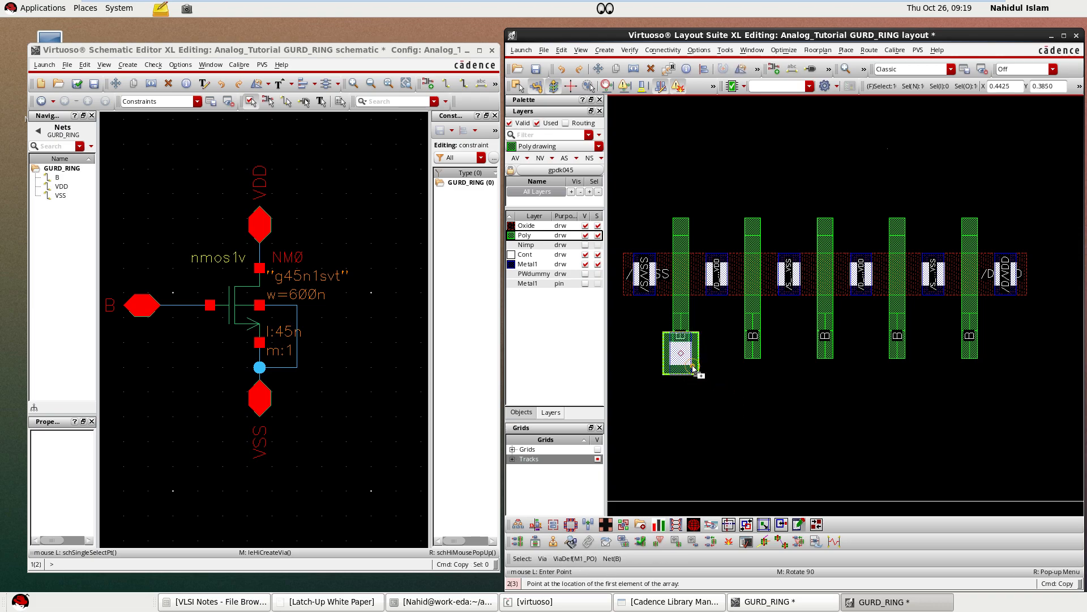
key("F3")
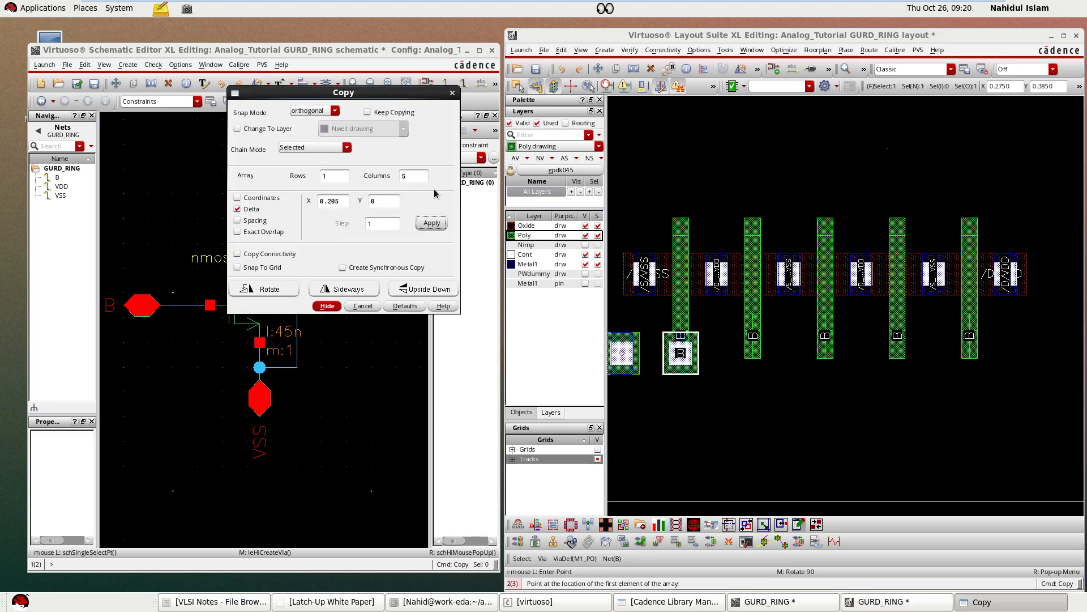
left_click(428, 224)
left_click(777, 404)
scroll(734, 393, "down", 1)
scroll(756, 421, "up", 1)
scroll(675, 216, "down", 1)
scroll(631, 177, "up", 1)
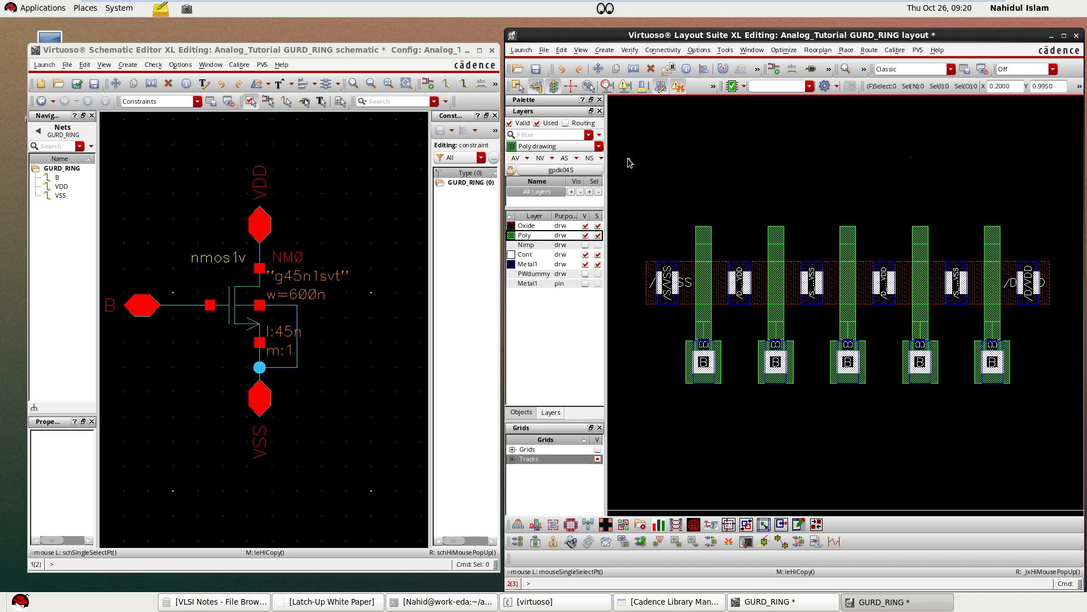
key("p")
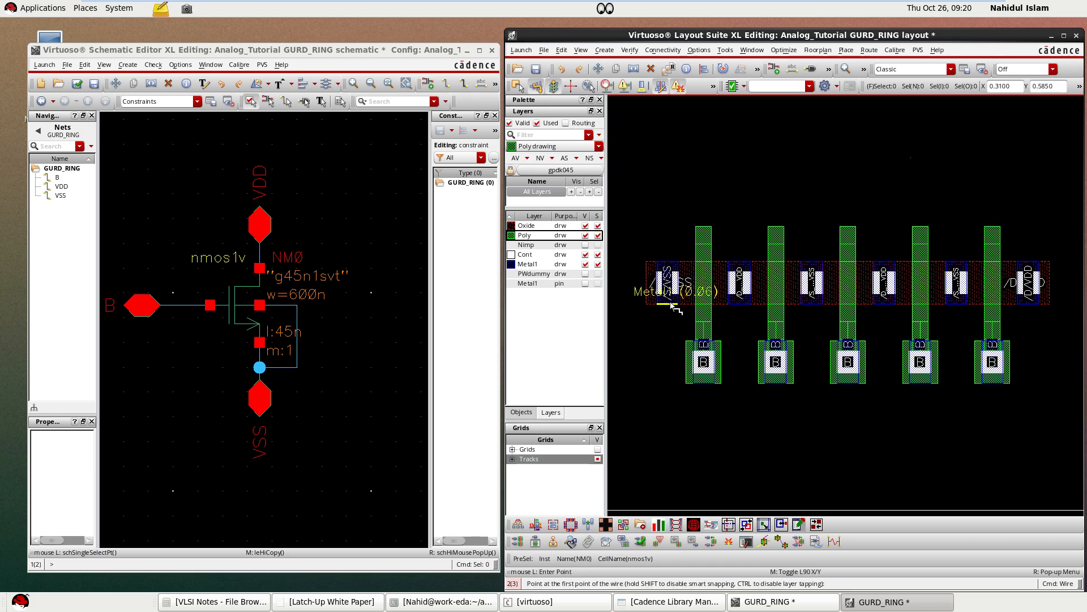
key("Escape")
scroll(642, 210, "down", 1)
scroll(623, 228, "up", 2)
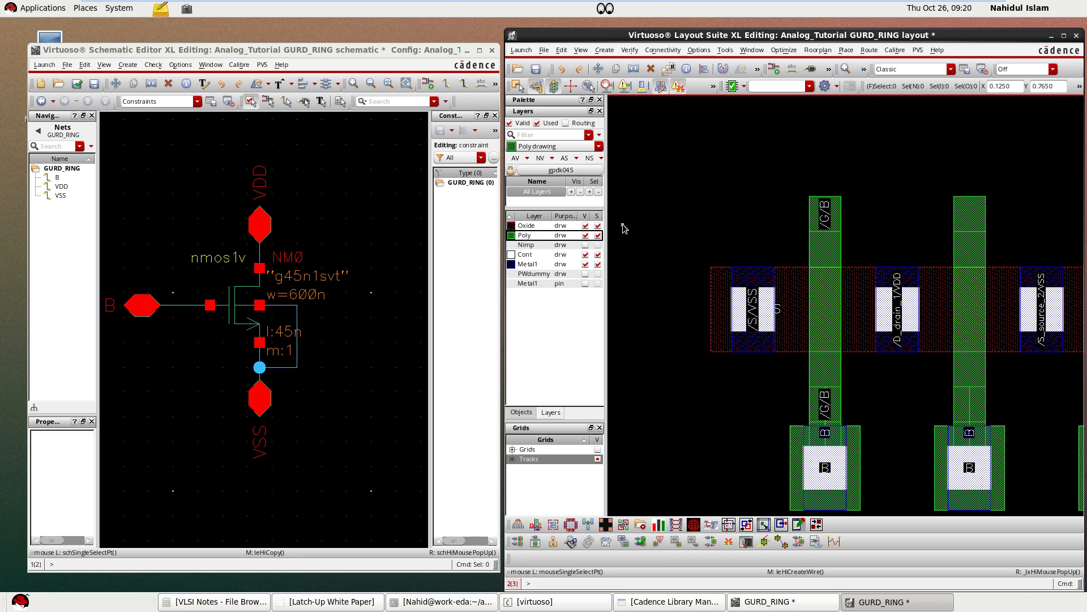
scroll(623, 228, "down", 1)
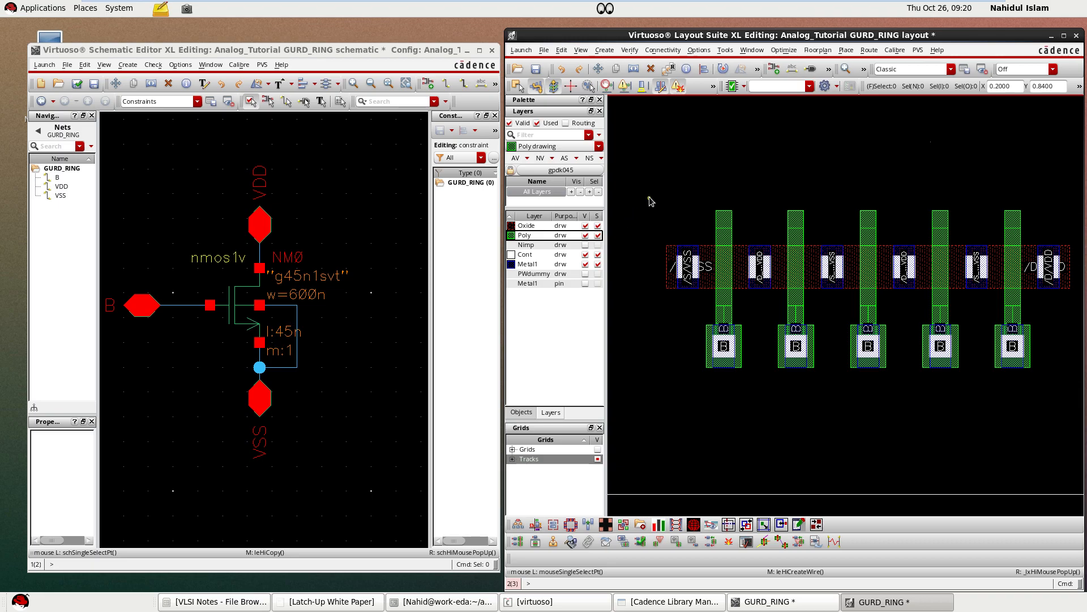
- Draw a horizontal Metal2 wire about 1.32 long and 0.08 wide across all source and drain contacts of the transistor
key("p")
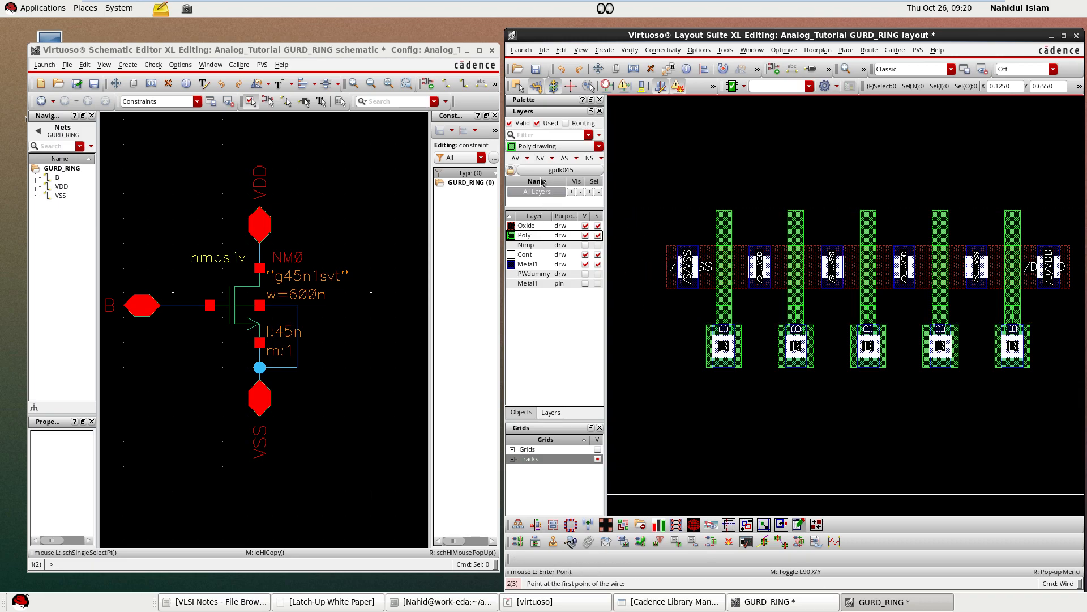
left_click(537, 123)
left_click(539, 135)
type("m")
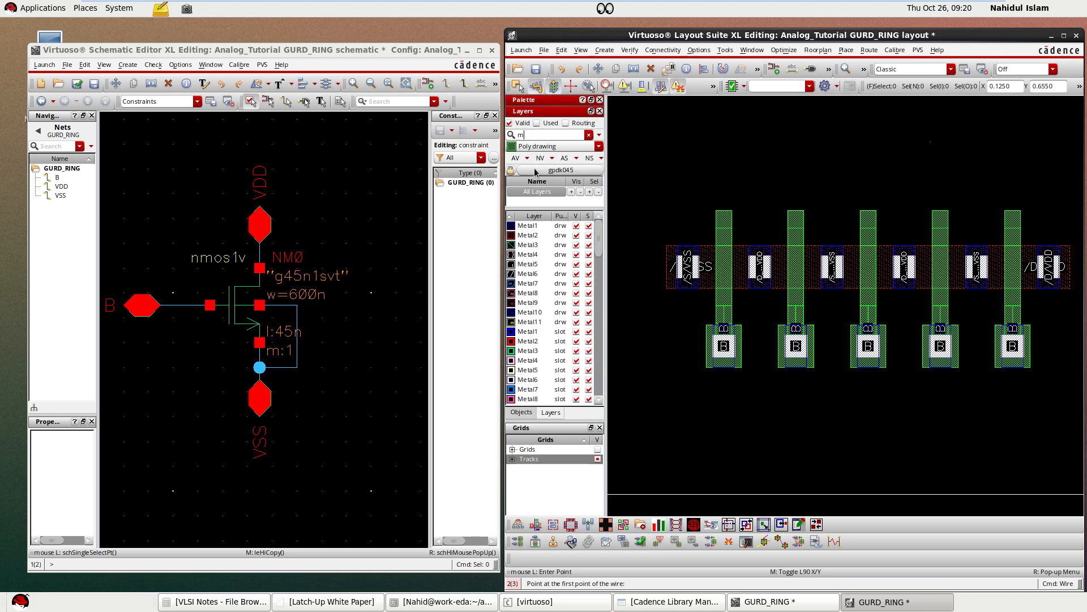
left_click(531, 235)
left_click(633, 263)
scroll(734, 271, "down", 1)
scroll(913, 268, "up", 1)
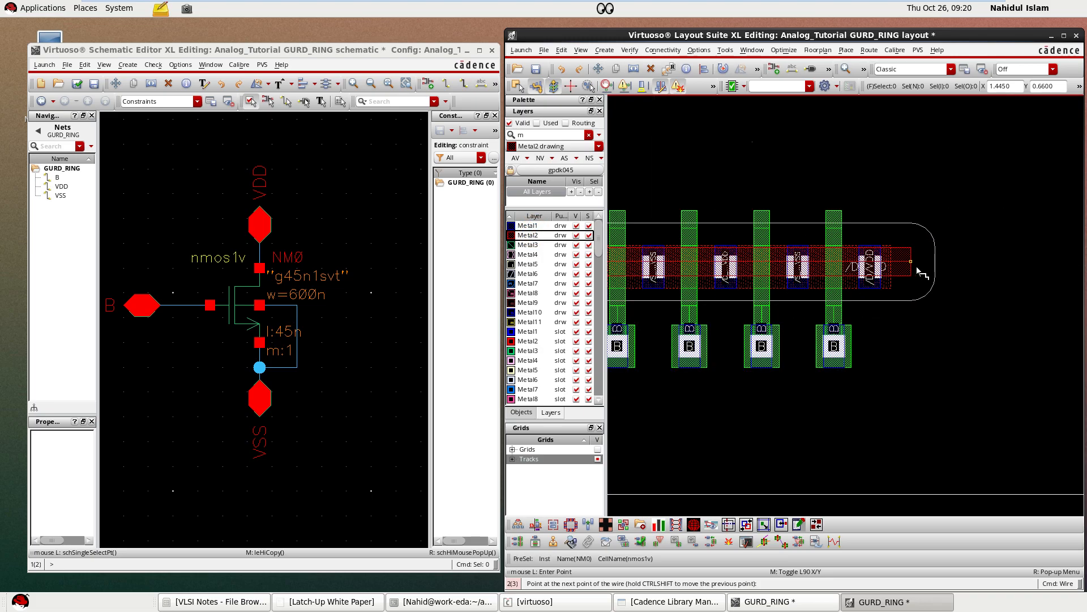
double_click(922, 274)
scroll(937, 304, "down", 1)
key("Escape")
scroll(935, 296, "up", 2)
- Set the width of the Metal2 wire to 0.12
double_click(925, 266)
left_click(210, 122)
key("BackSpace")
key("BackSpace")
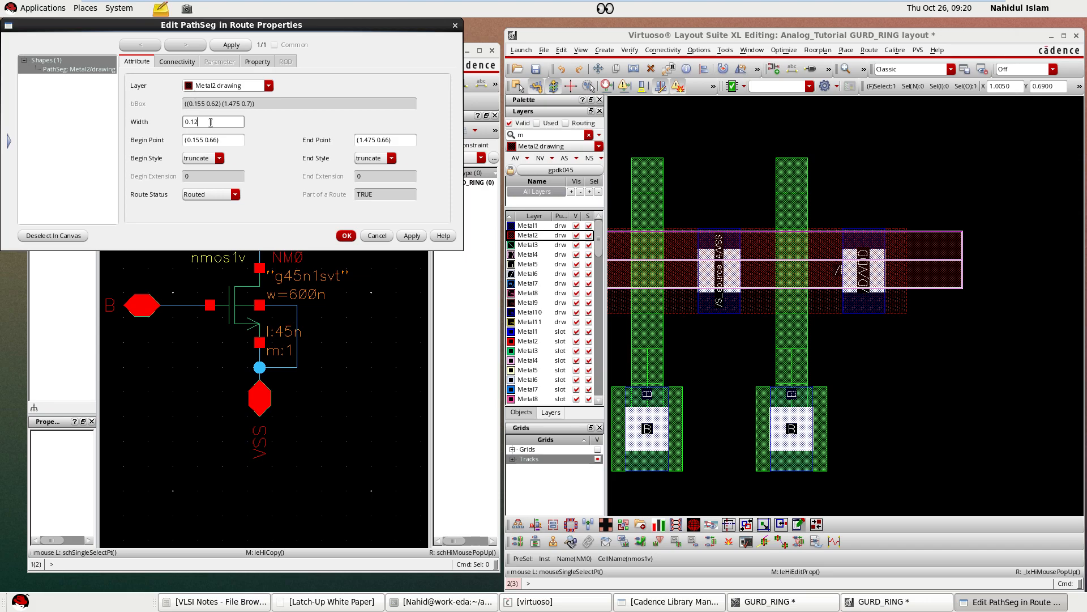
left_click(413, 235)
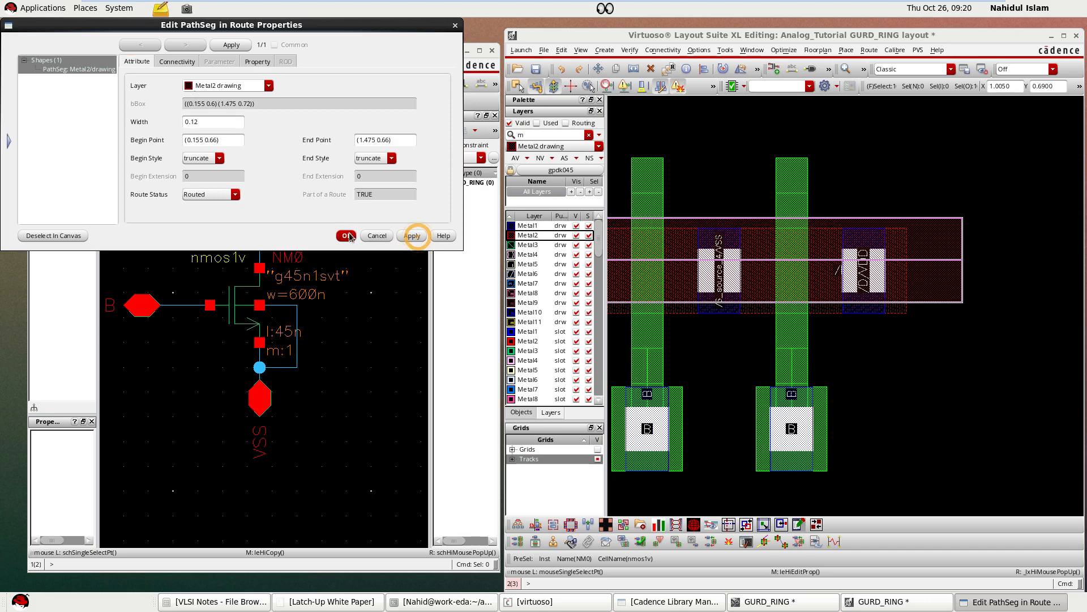
left_click(347, 236)
- Align the upper edge of the Metal2 wire with the upper edge of the transistor's diffusion
key("a")
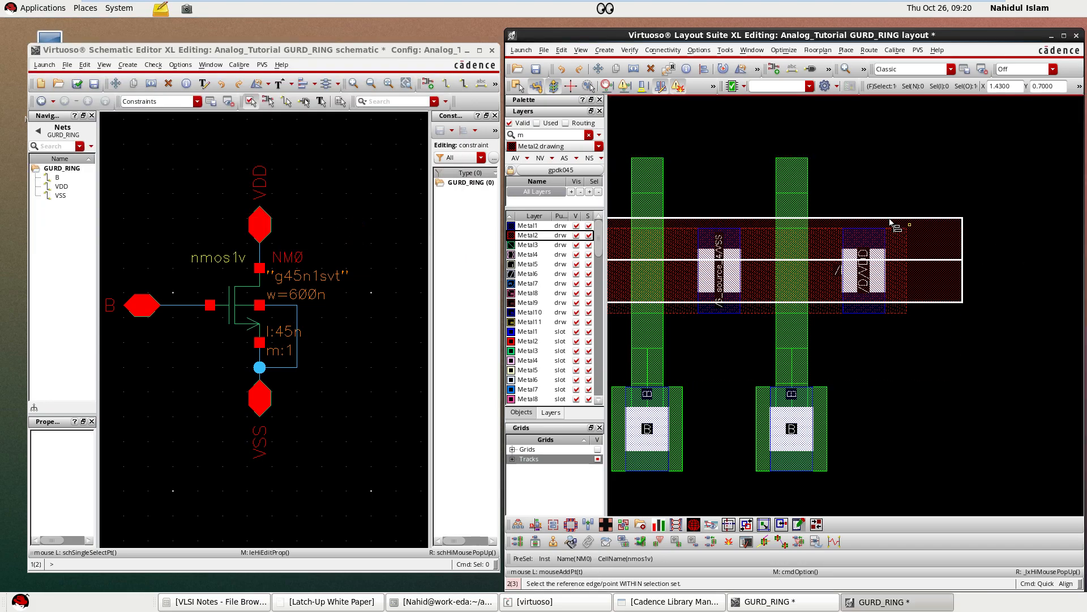
left_click(885, 218)
left_click(827, 228)
key("shift+z")
left_click(983, 347)
- Examine the aligned Metal2 wire over the gate fingers and the source and drain contacts
scroll(987, 369, "down", 1)
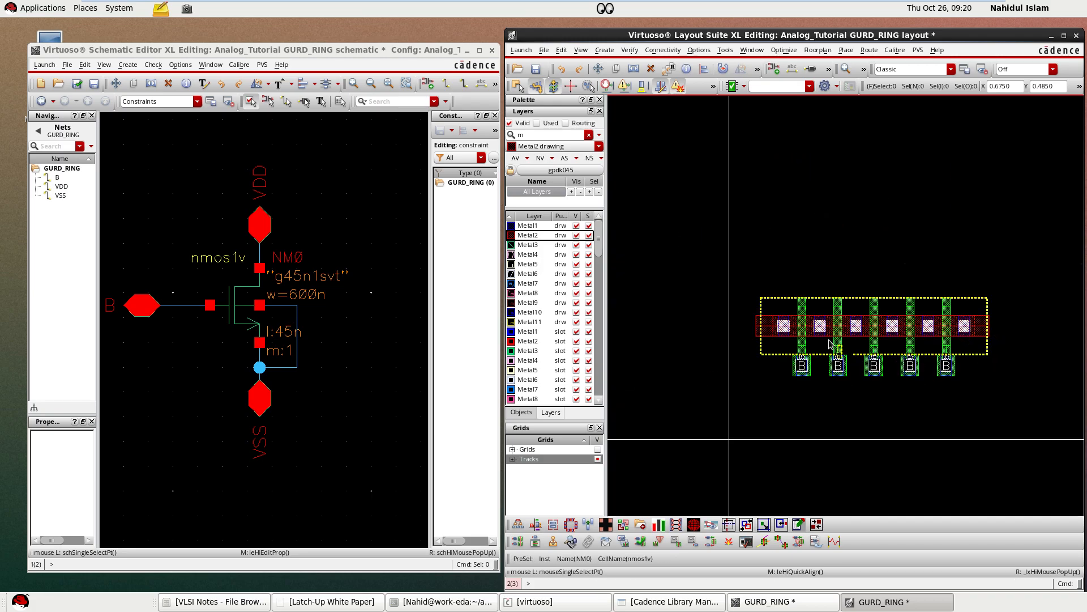
scroll(825, 337, "up", 2)
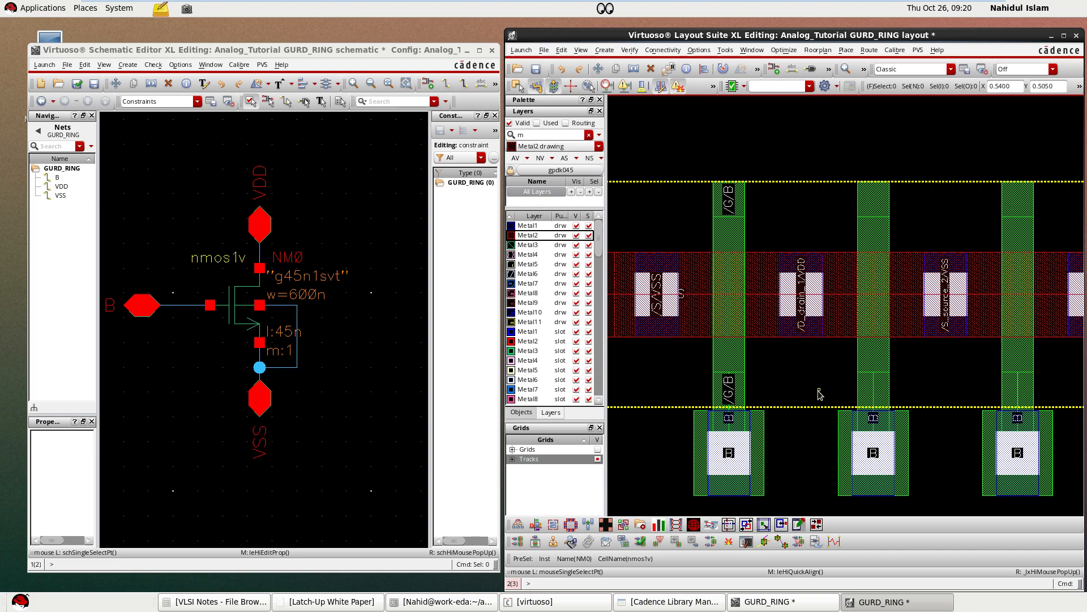
scroll(817, 385, "down", 1)
scroll(822, 264, "up", 1)
scroll(651, 226, "down", 1)
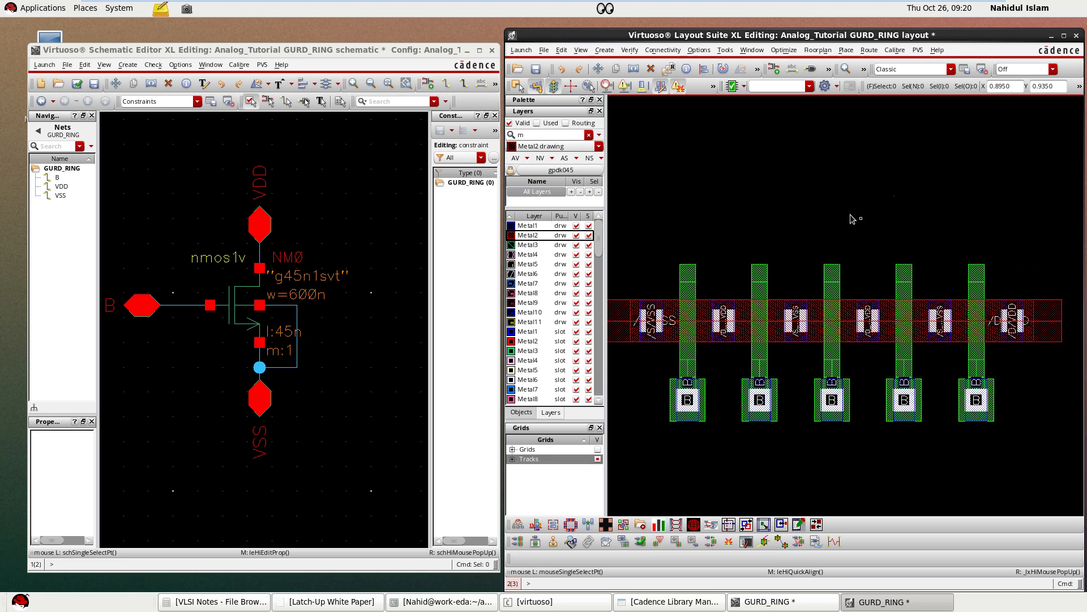
scroll(838, 215, "down", 1)
scroll(779, 232, "up", 2)
scroll(675, 395, "down", 1)
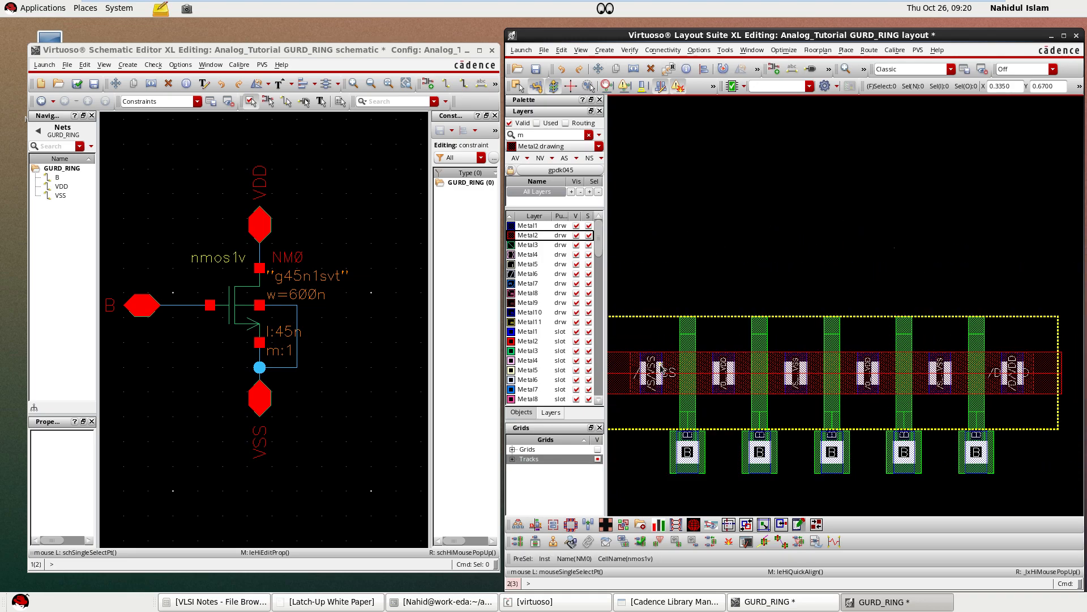
- Place auto vias between Metal1 and the Metal2 wire on the three VDD drain contacts
key("o")
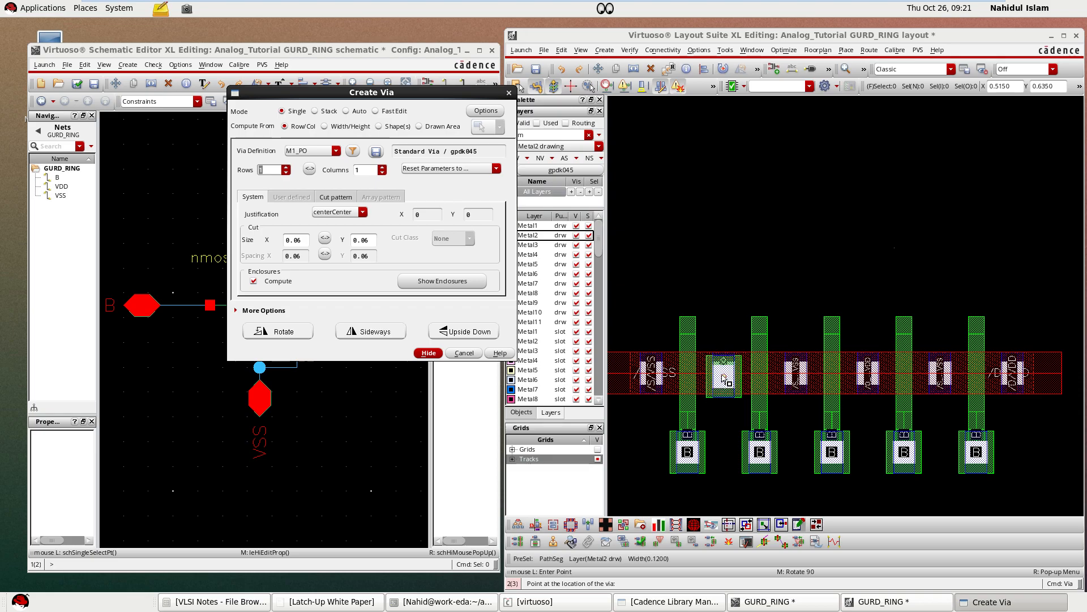
left_click(347, 111)
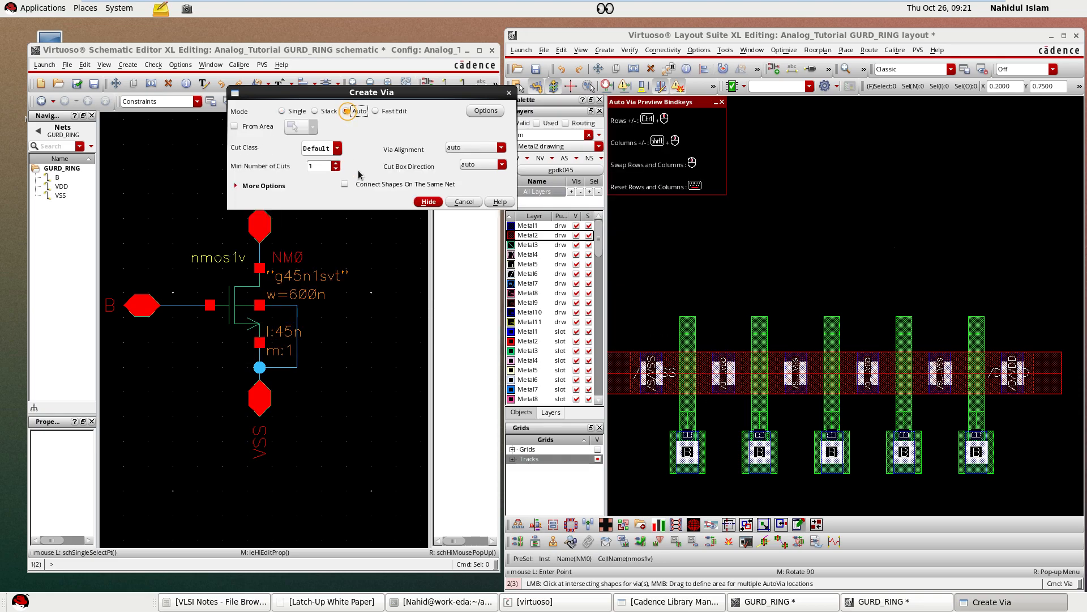
scroll(722, 375, "up", 1)
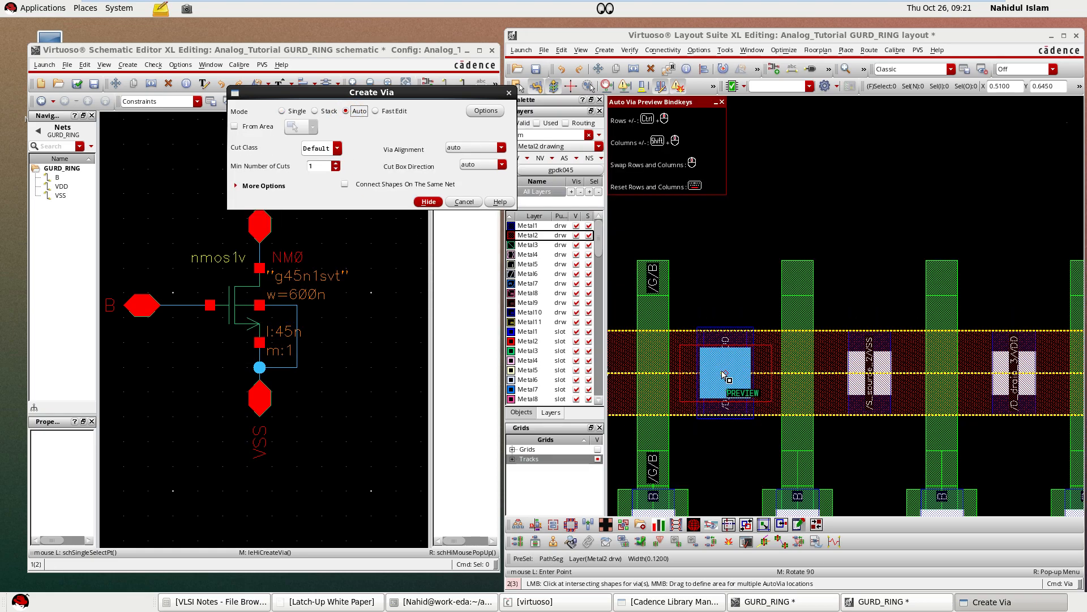
left_click(723, 375)
scroll(723, 375, "down", 1)
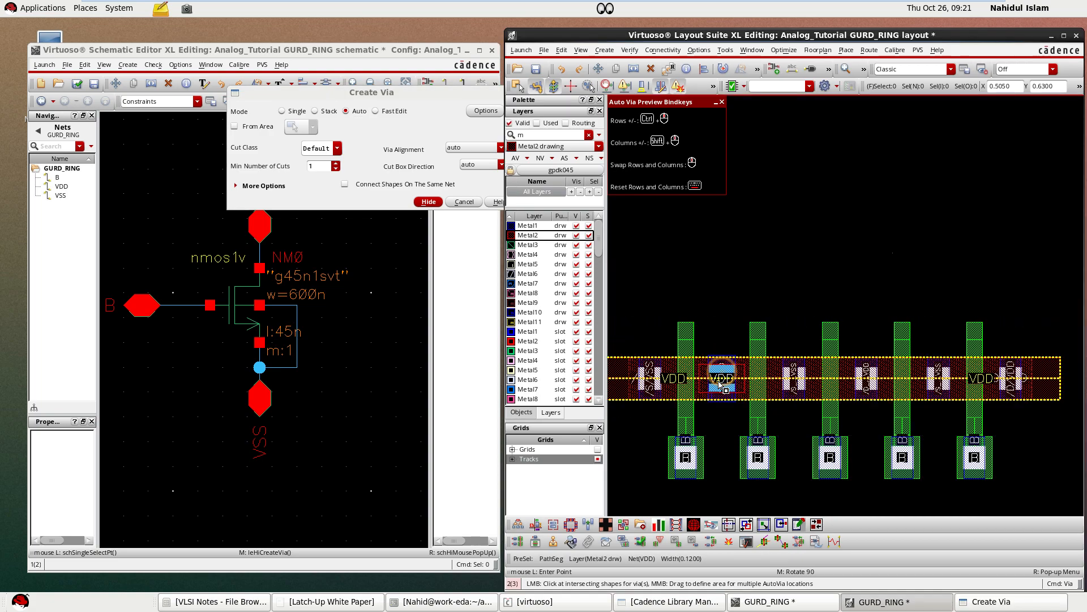
left_click(867, 379)
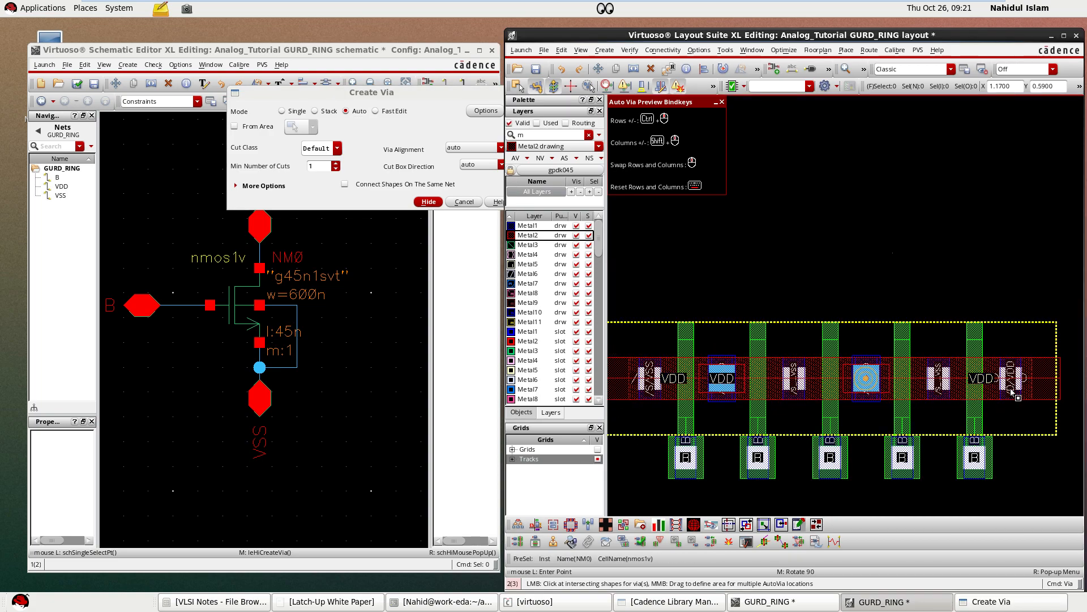
key("Escape")
left_click(1038, 458)
scroll(838, 283, "down", 1)
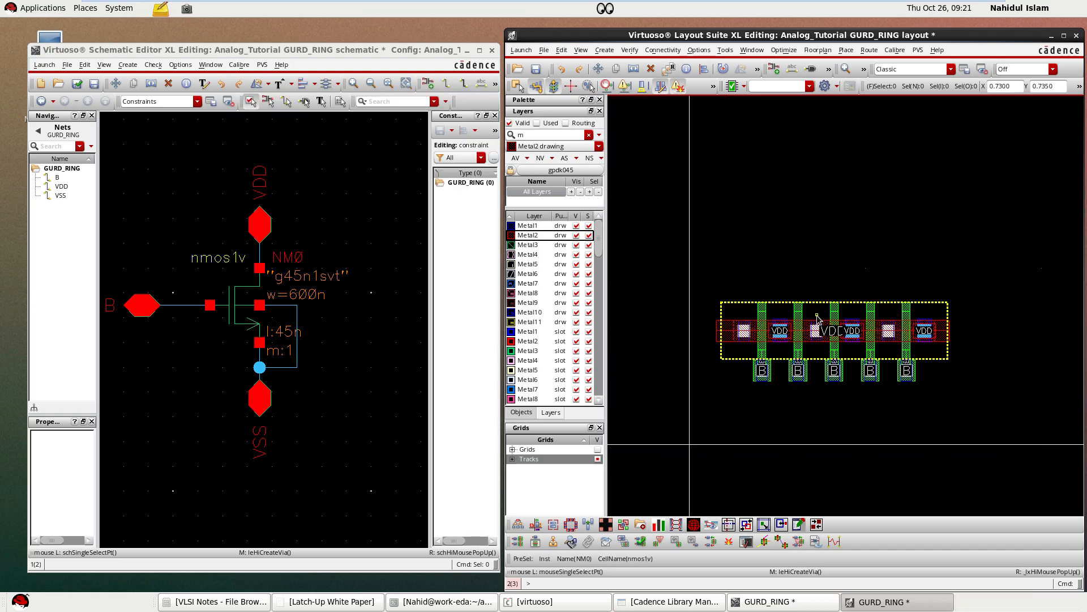
- Draw a 0.06 wide horizontal Metal1 wire through all five gate vias, extending past the outer vias
scroll(819, 315, "up", 1)
scroll(722, 328, "down", 1)
scroll(682, 274, "up", 1)
scroll(682, 274, "down", 1)
scroll(708, 399, "up", 1)
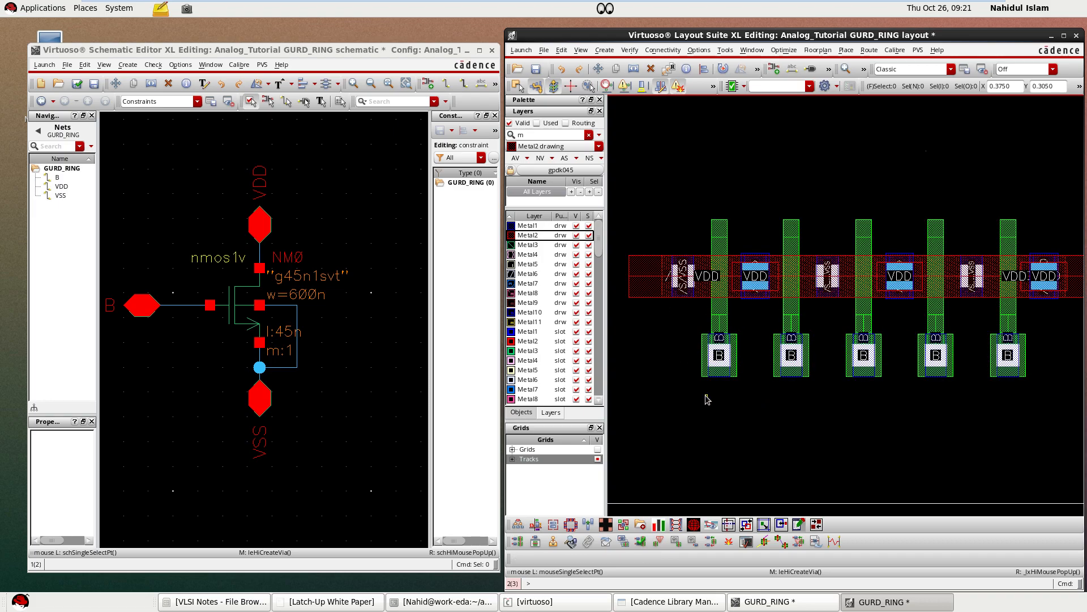
key("p")
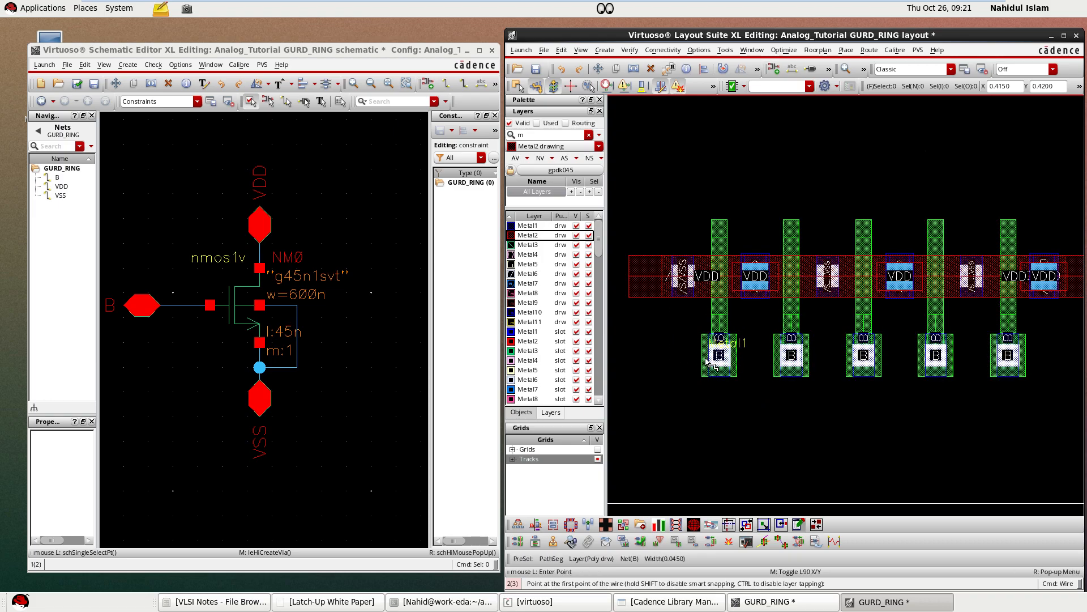
left_click(544, 226)
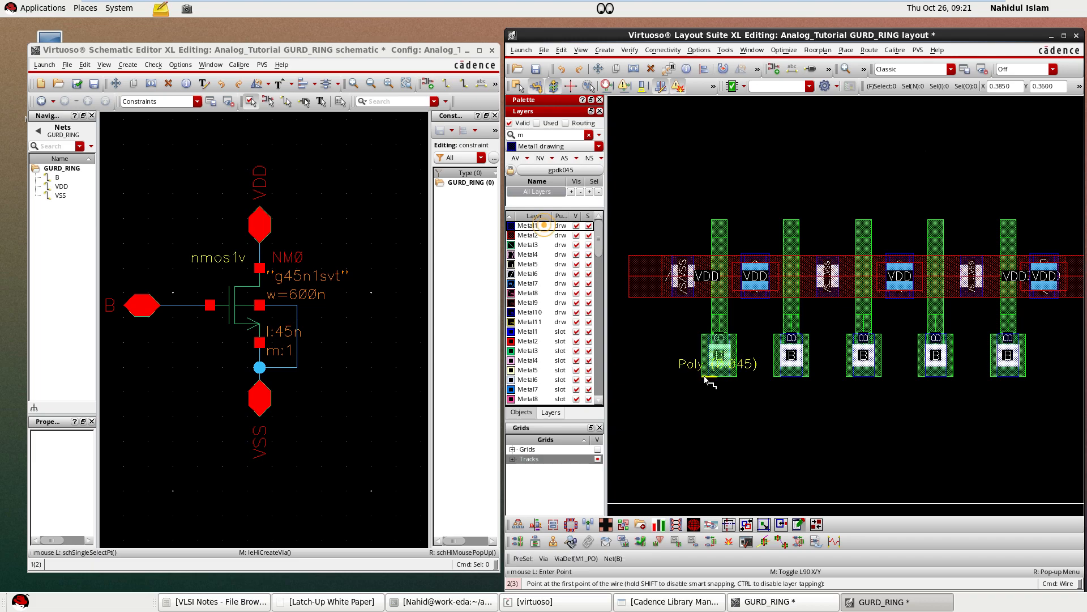
left_click(683, 357)
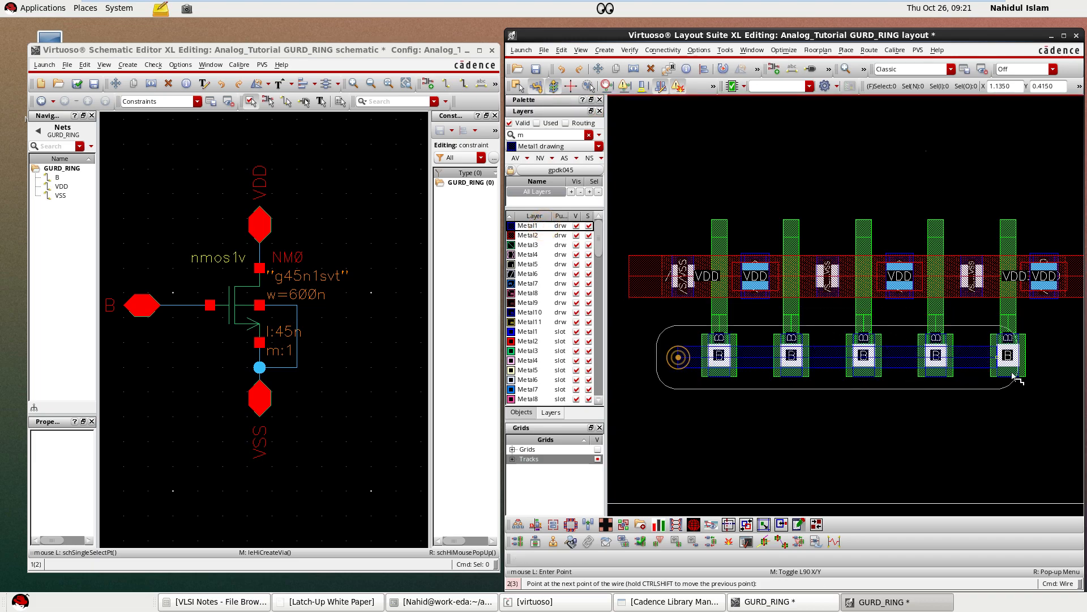
double_click(1062, 374)
scroll(889, 419, "down", 1)
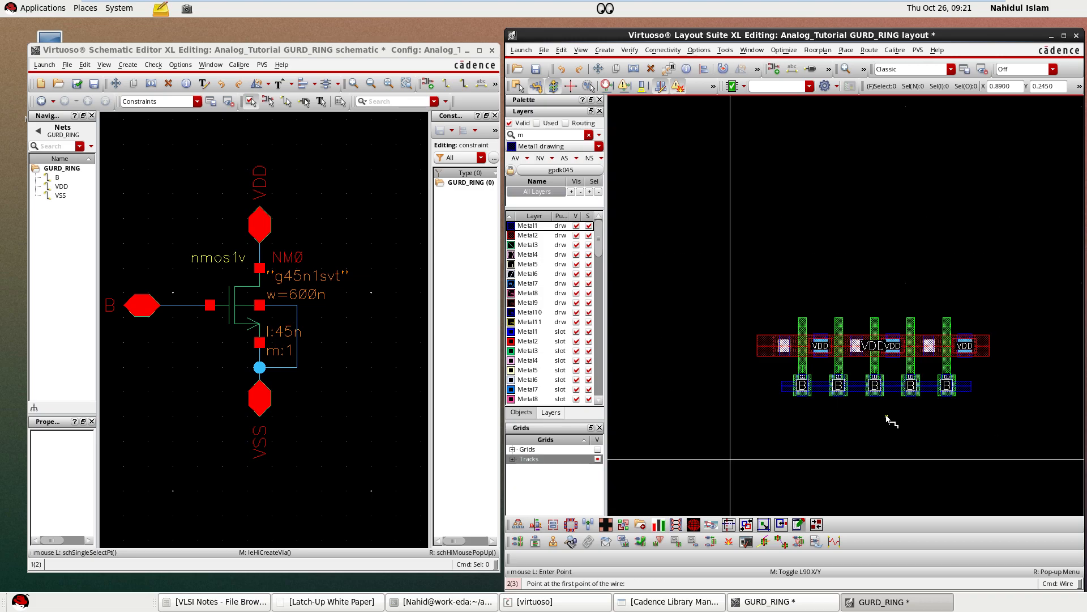
key("Escape")
- Limit the layer list to used layers and clear the layer name filter
scroll(811, 340, "down", 1)
scroll(813, 362, "up", 2)
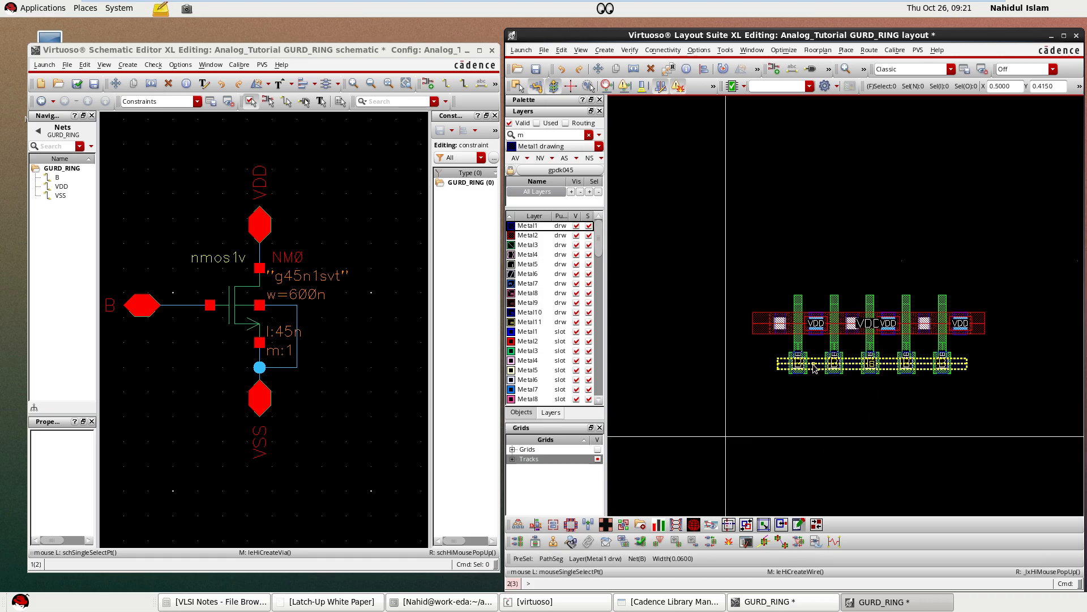
scroll(805, 365, "down", 1)
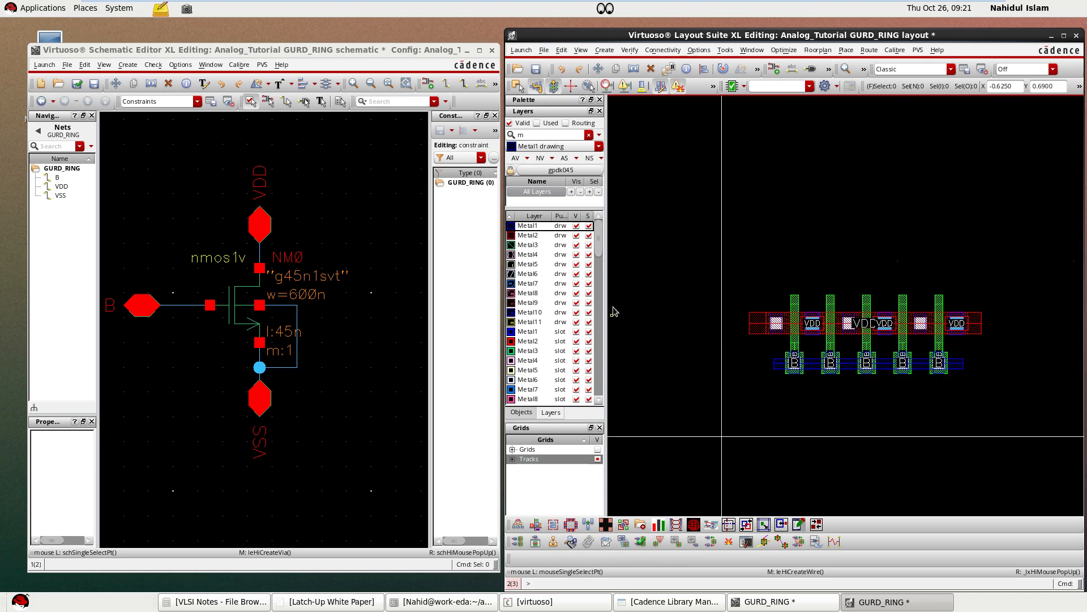
left_click(537, 123)
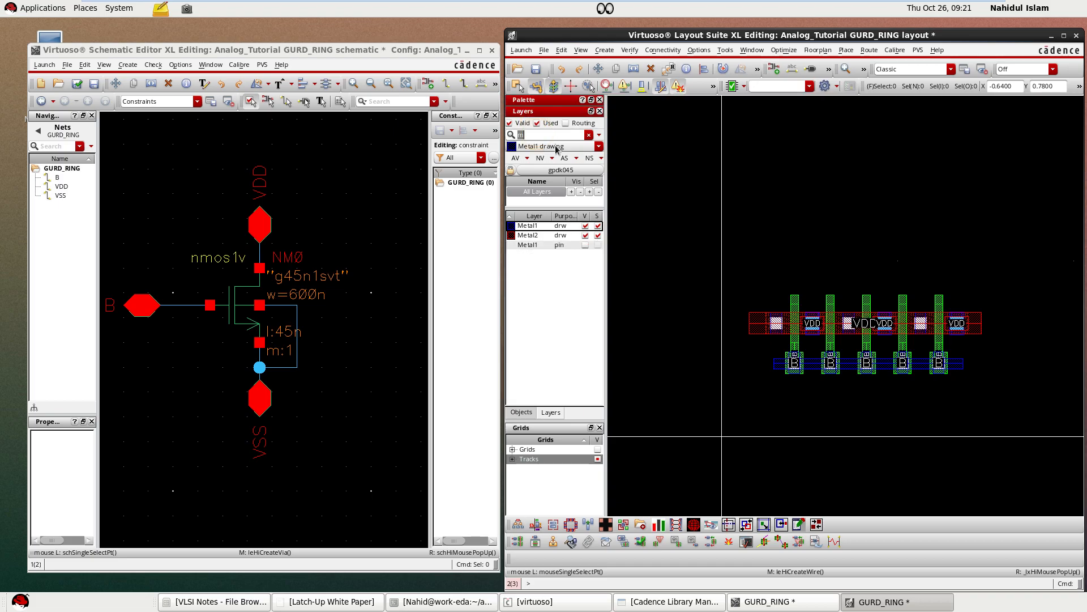
scroll(810, 327, "up", 2)
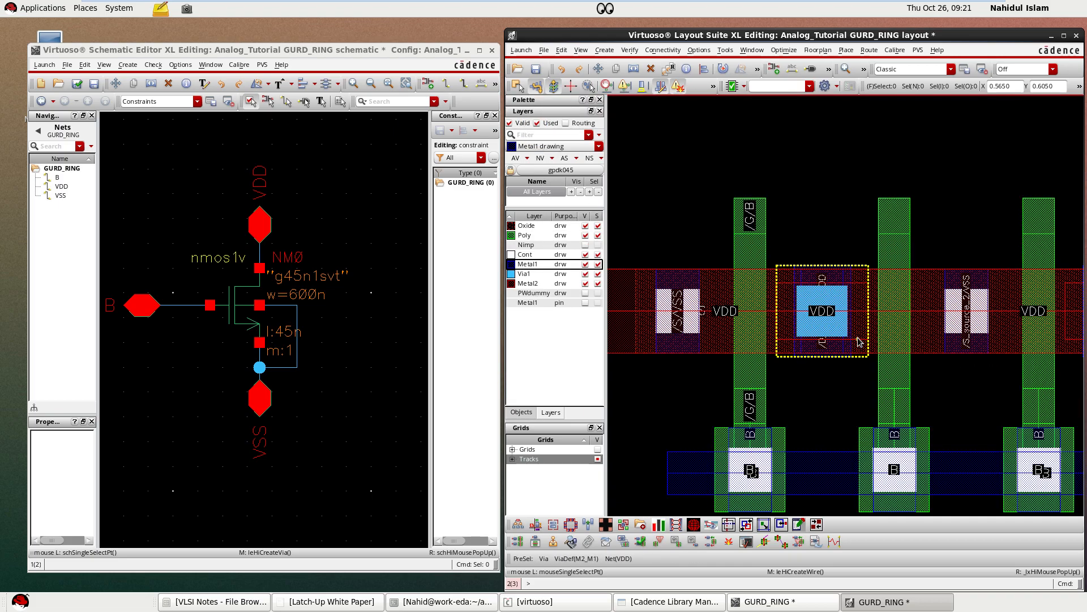
scroll(860, 342, "down", 1)
scroll(859, 342, "up", 2)
scroll(859, 342, "down", 3)
scroll(759, 267, "up", 1)
scroll(759, 267, "down", 1)
scroll(708, 298, "up", 1)
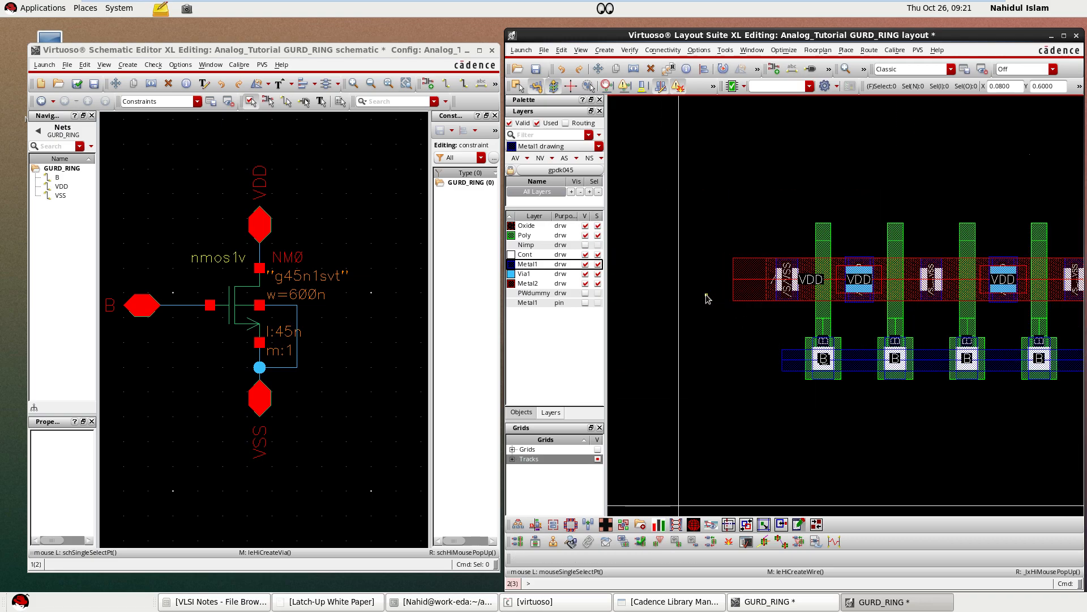
left_click(732, 283)
scroll(712, 311, "down", 1)
scroll(712, 311, "up", 1)
scroll(712, 311, "down", 1)
key("a")
scroll(716, 302, "up", 3)
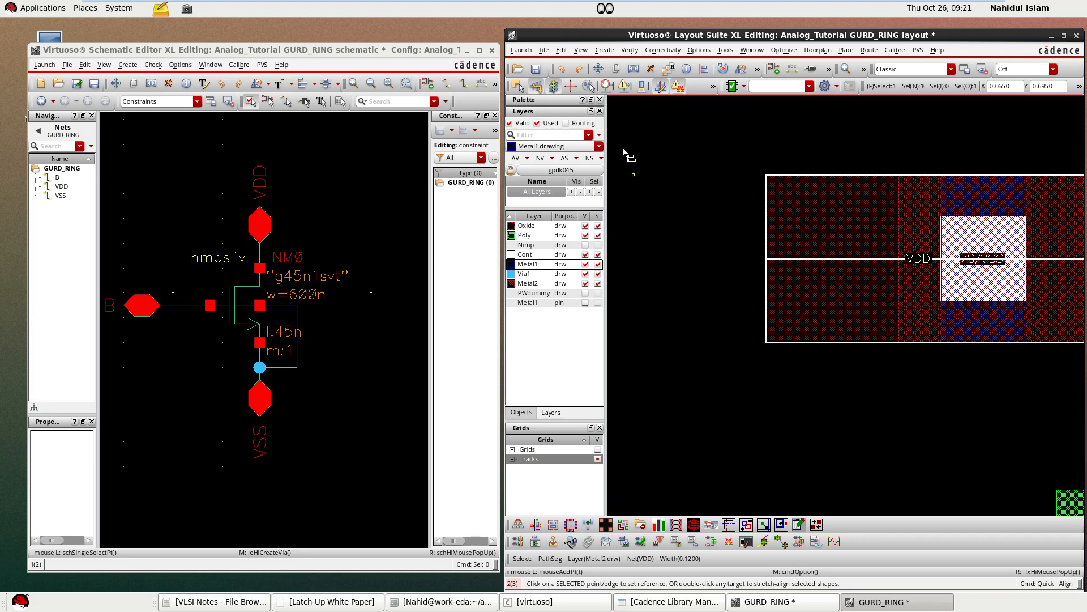
left_click(765, 259)
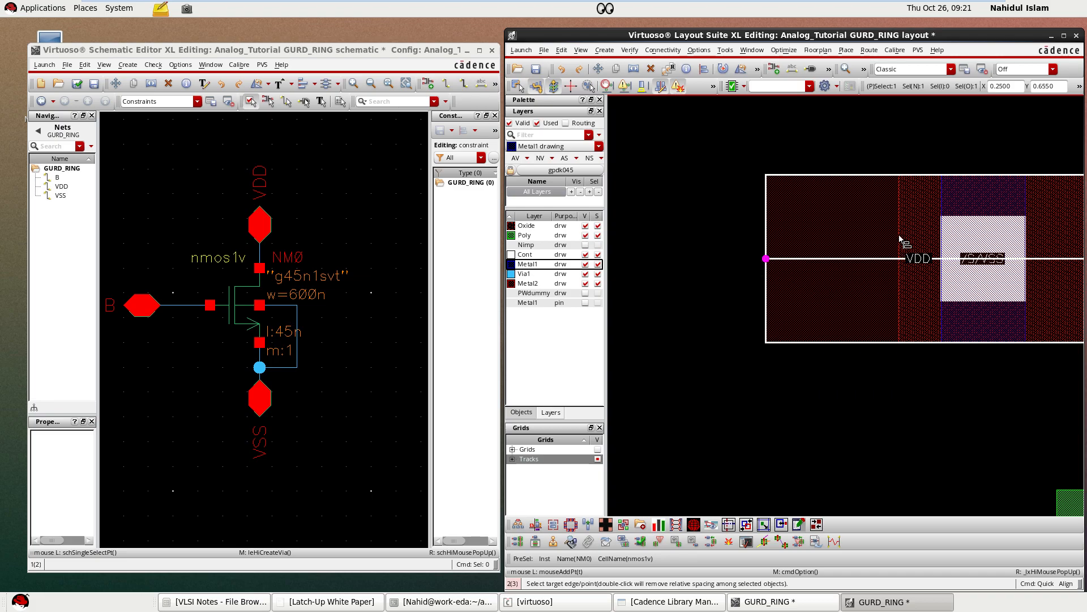
scroll(789, 267, "down", 2)
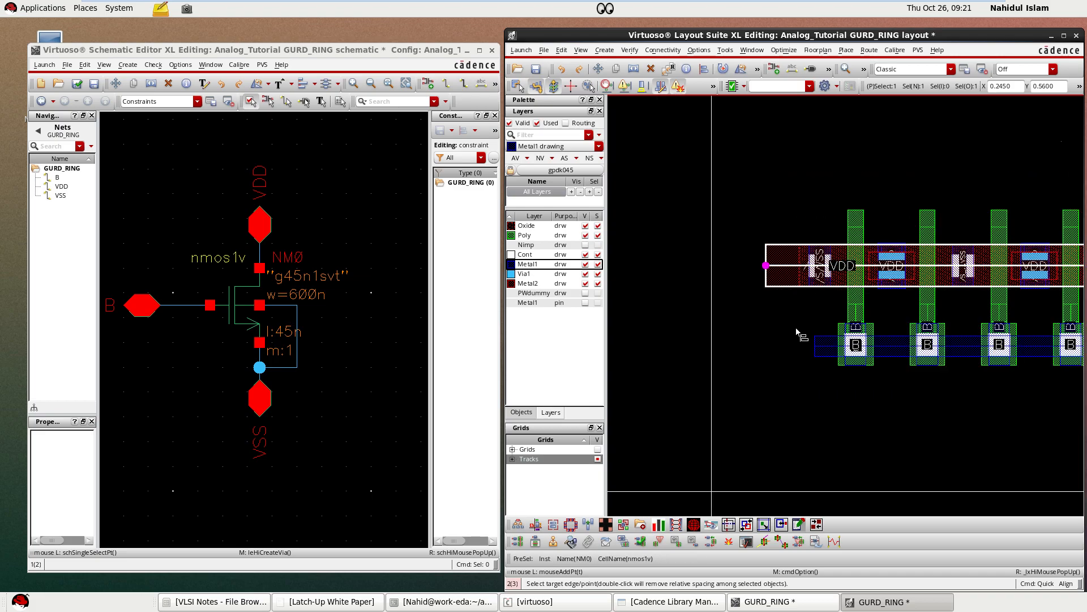
key("Escape")
- Chop off the left end of the Metal2 wire that overhangs the first source contact
left_click(782, 350)
left_click(787, 265)
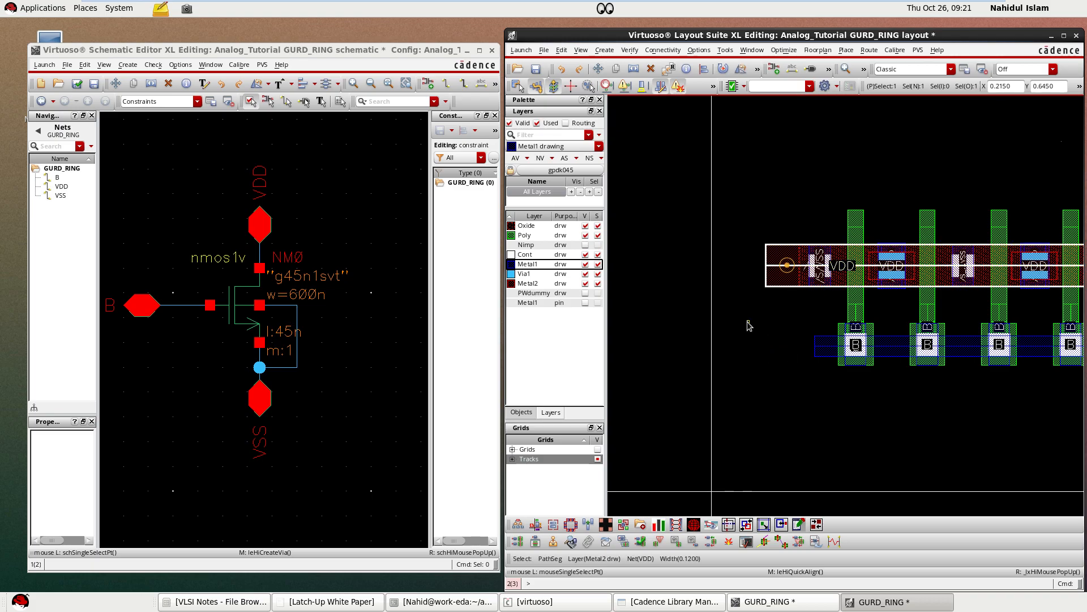
key("shift+c")
left_click(747, 218)
scroll(759, 266, "up", 2)
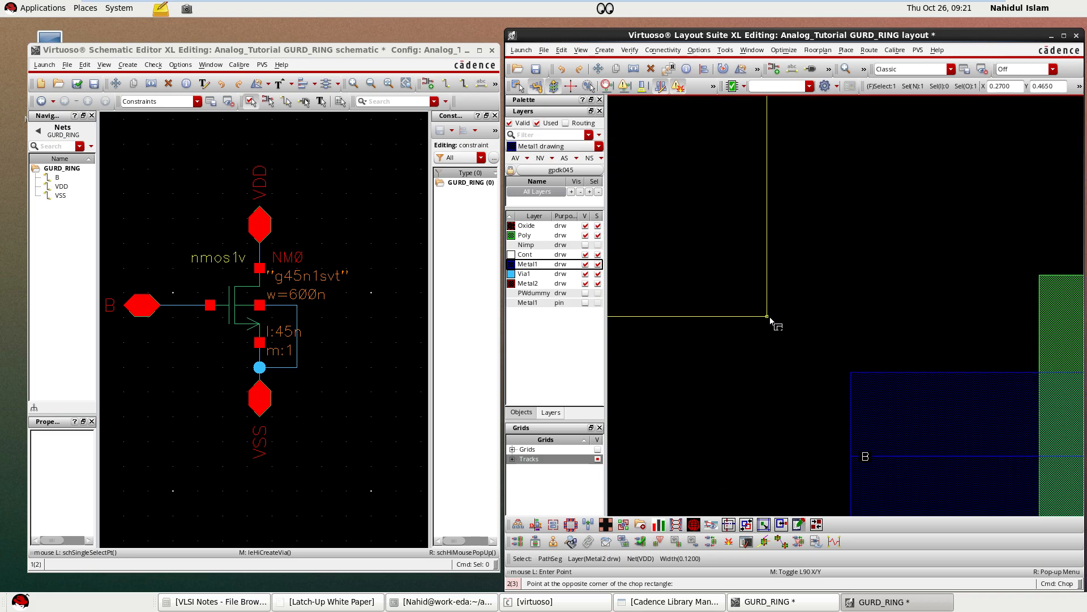
left_click(760, 333)
scroll(732, 387, "down", 4)
scroll(913, 360, "up", 4)
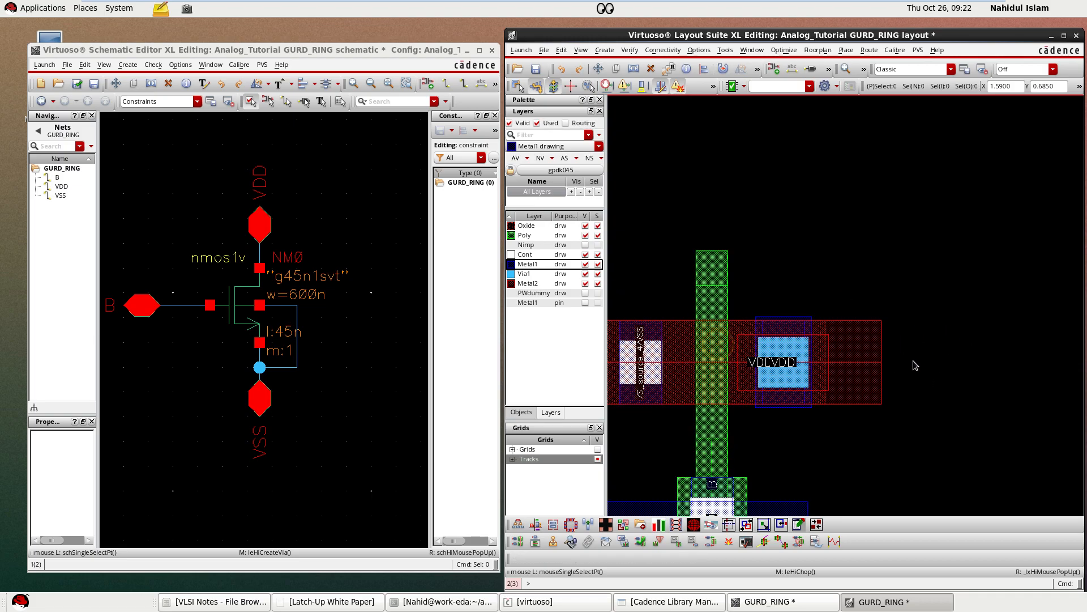
- Stretch the right end of the Metal2 VDD wire farther outward beyond the last drain contact
key("s")
left_click(877, 362)
left_click(986, 362)
left_click(862, 406)
scroll(862, 405, "down", 2)
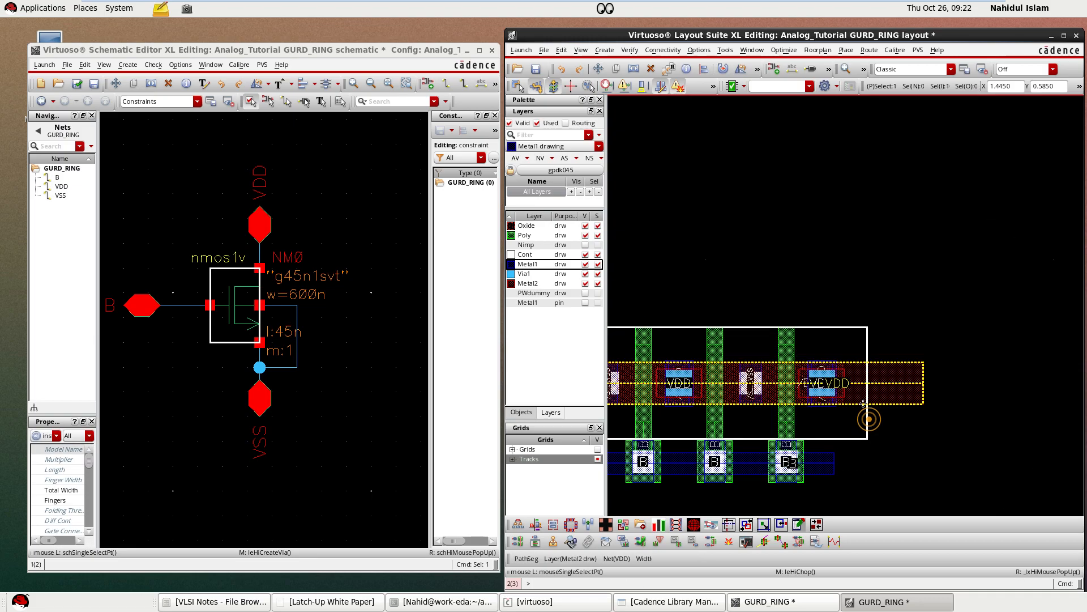
left_click(891, 440)
scroll(784, 479, "down", 2)
scroll(764, 476, "up", 2)
key("f")
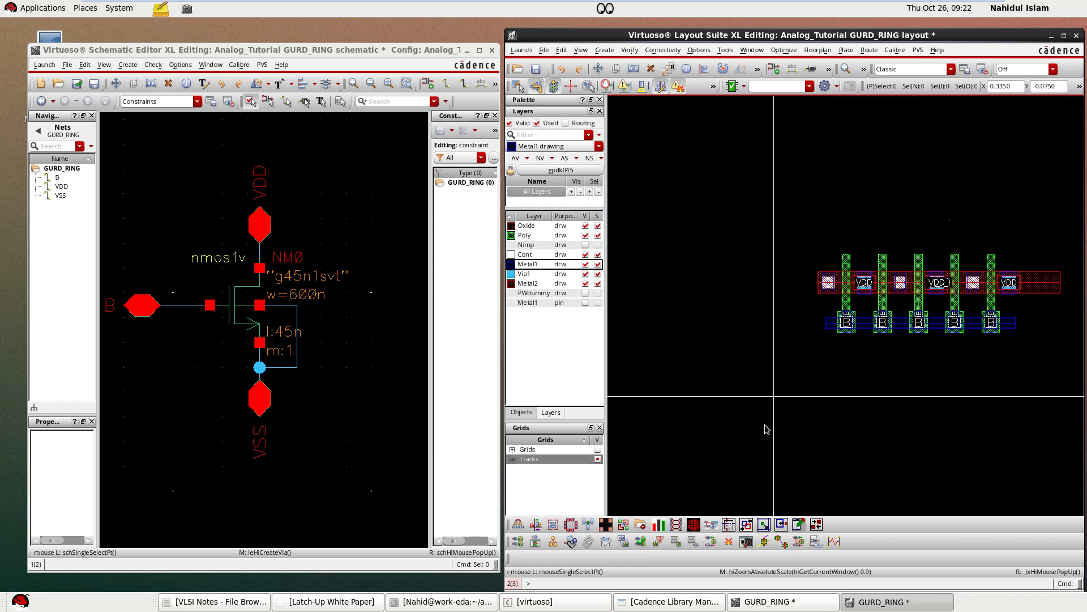
- Stretch the left end of the Metal1 gate wire so it ends slightly beyond the first gate via
scroll(884, 325, "up", 2)
scroll(796, 357, "up", 2)
scroll(788, 348, "down", 2)
left_click(766, 324)
key("s")
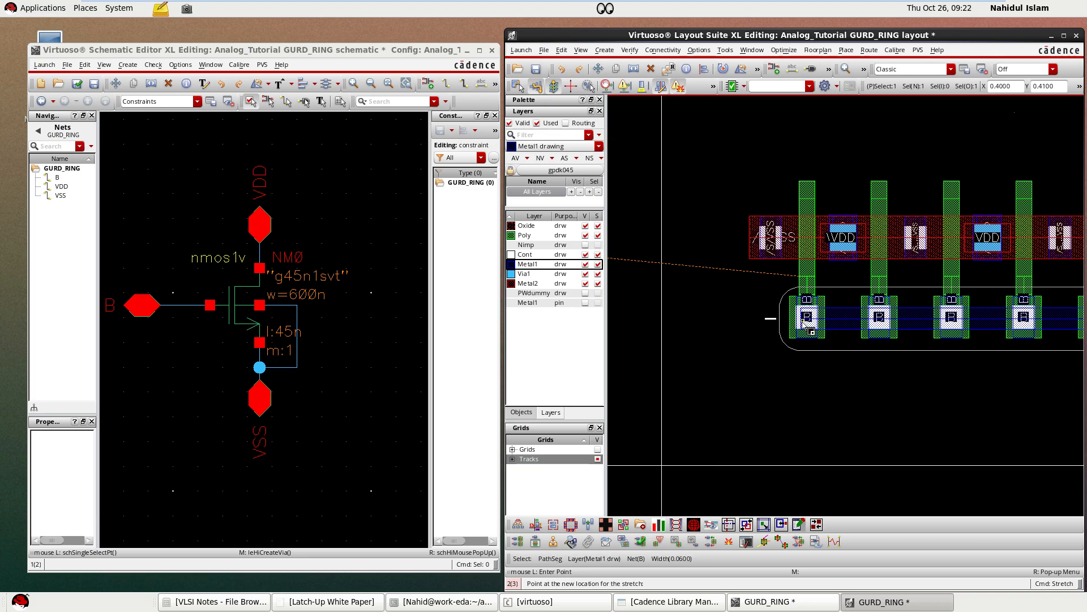
left_click(797, 322)
scroll(799, 322, "up", 5, "ctrl")
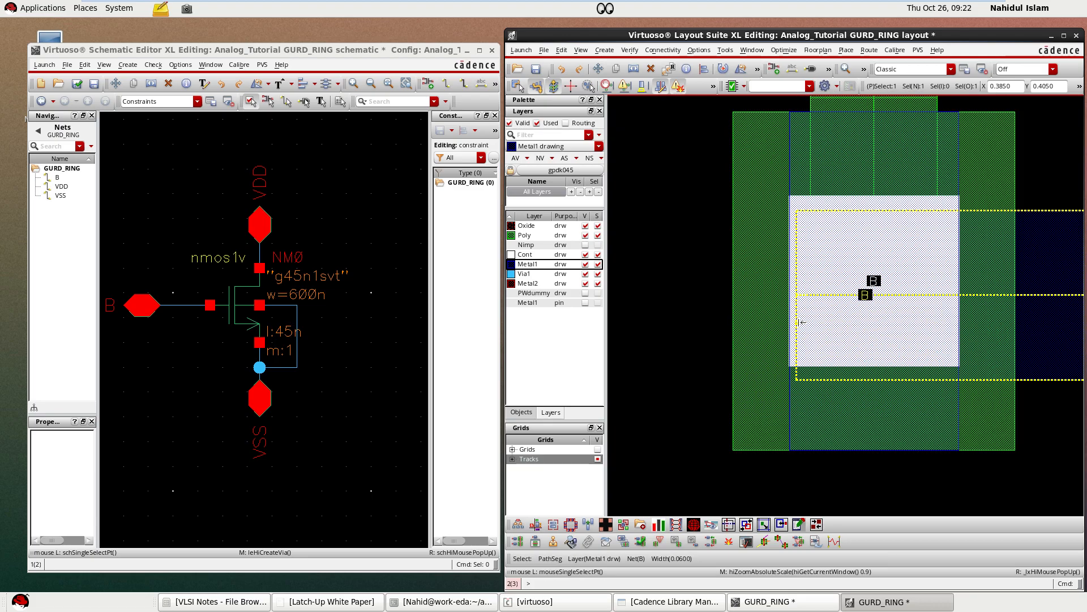
key("s")
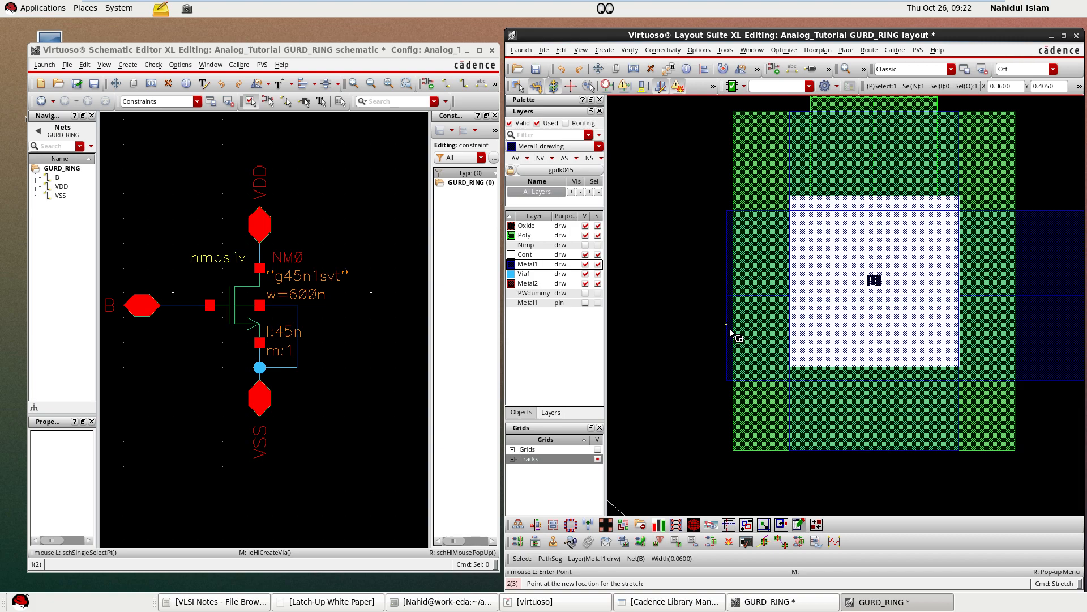
left_click(636, 335)
scroll(666, 340, "down", 4, "ctrl")
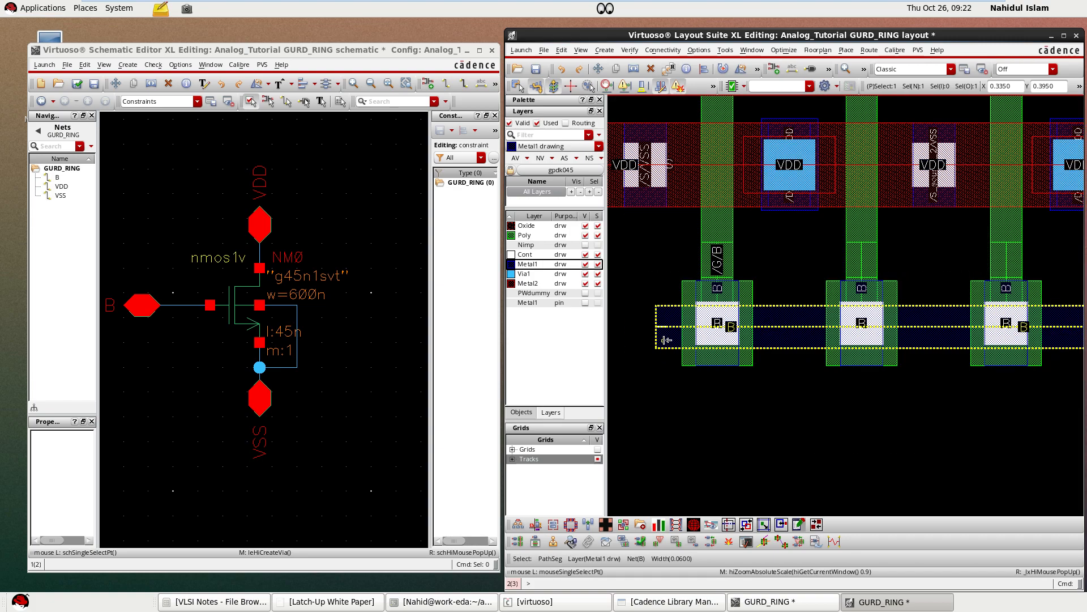
- Try to chop the left end of the Metal1 gate wire at the first gate via
key("shift+c")
left_click(641, 267)
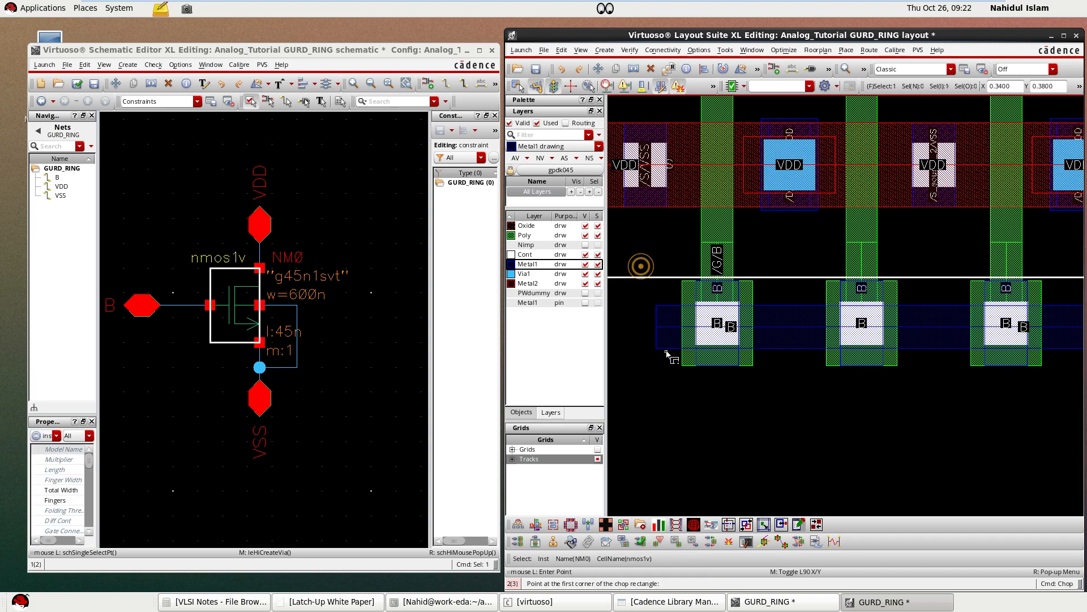
key("Escape")
left_click(674, 334)
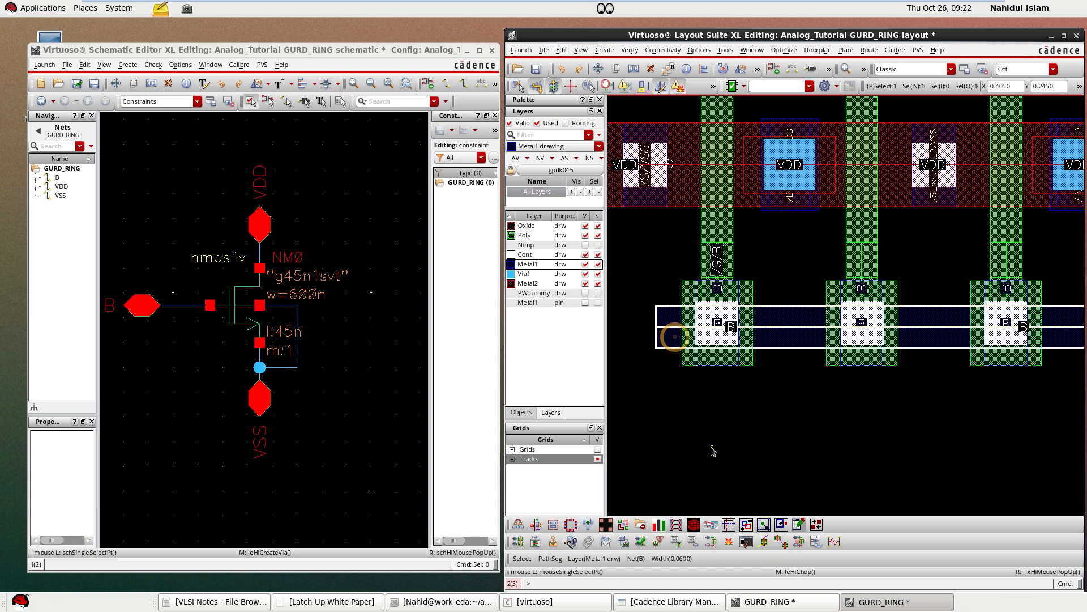
key("shift+c")
left_click(641, 267)
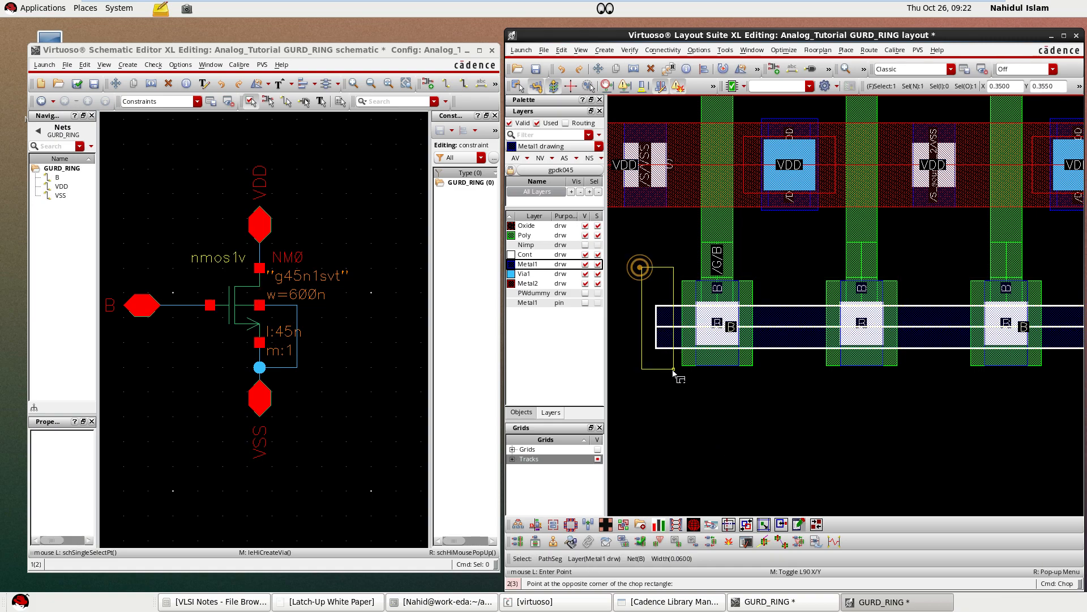
scroll(673, 370, "up", 2, "ctrl")
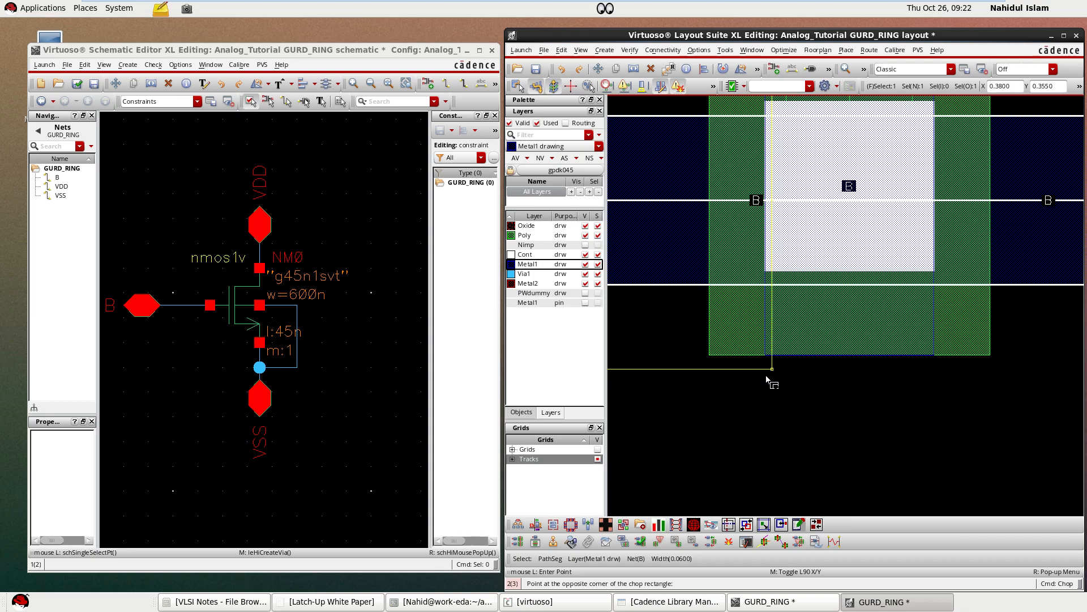
left_click(843, 382)
scroll(752, 398, "down", 2)
left_click(793, 470)
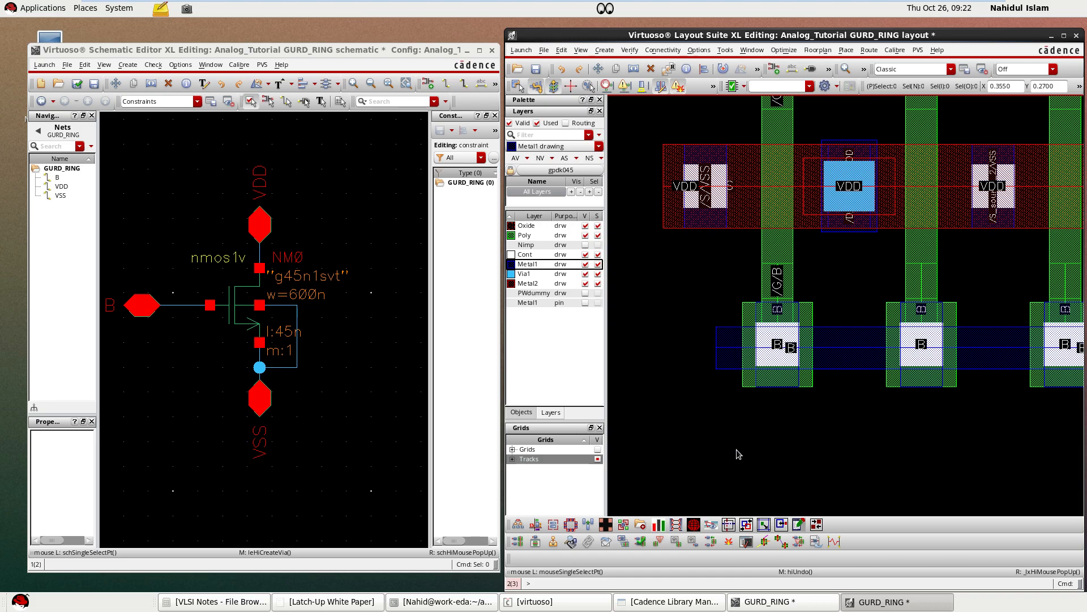
- Turn on visibility for the PWdummy drawing and Metal1 pin layers
scroll(736, 449, "down", 1)
scroll(738, 453, "down", 1)
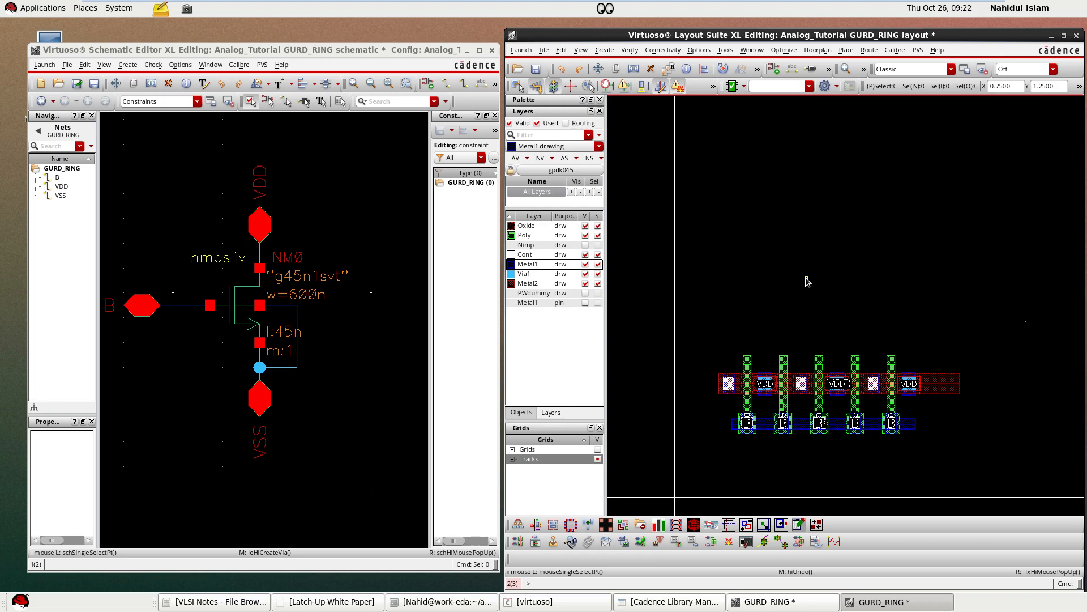
scroll(793, 273, "down", 2)
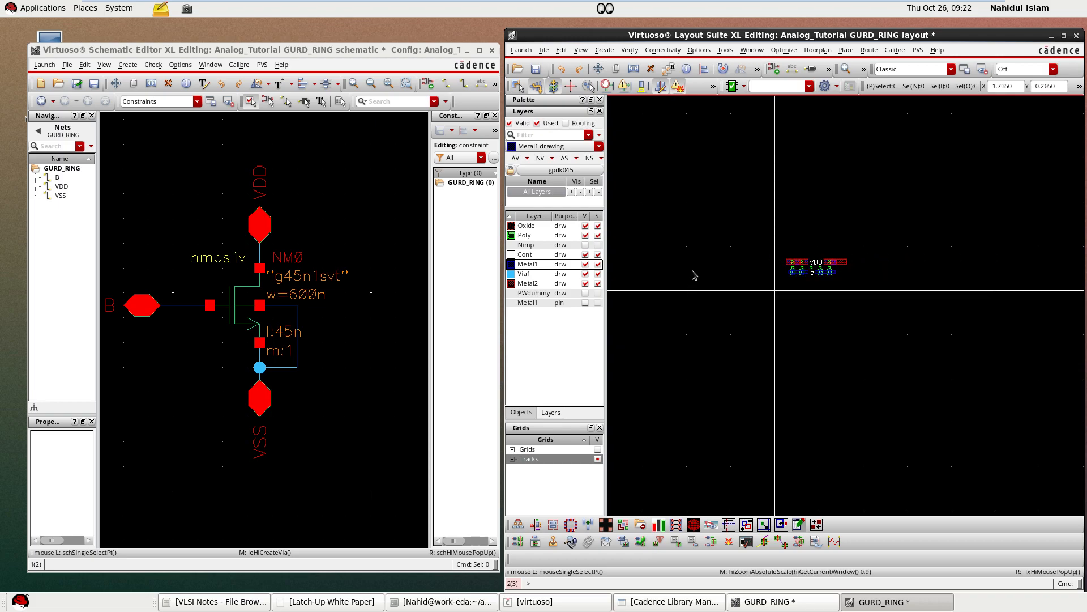
left_click(585, 293)
left_click(585, 303)
- Move the B pin onto the Metal1 gate wire between the first and second gate vias
scroll(720, 279, "up", 3)
left_click_drag(711, 205, 774, 282)
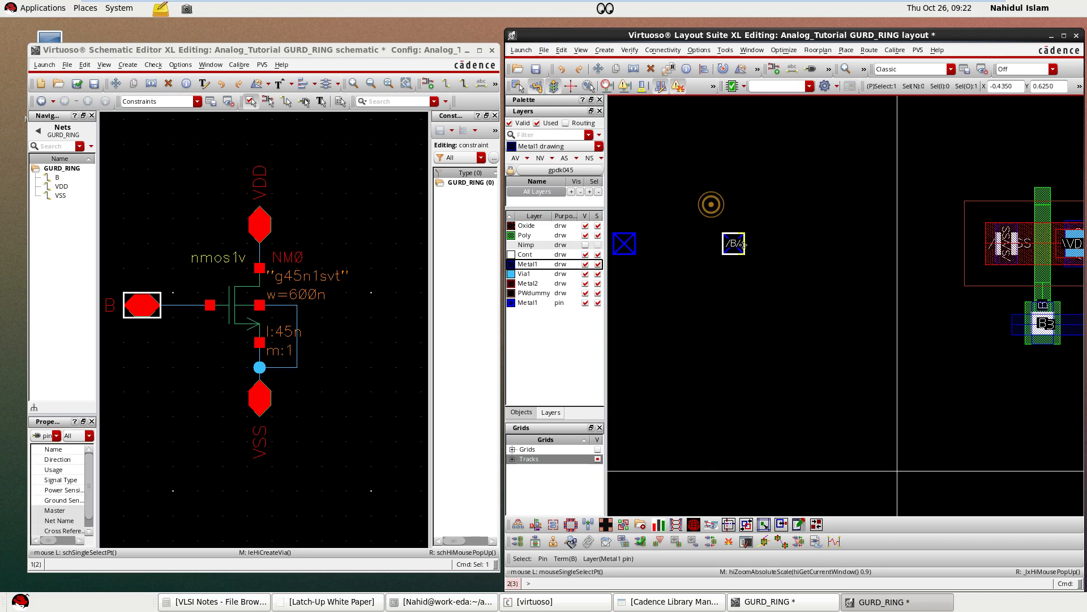
key("m")
left_click(742, 243)
scroll(745, 305, "down", 2)
scroll(864, 302, "up", 3)
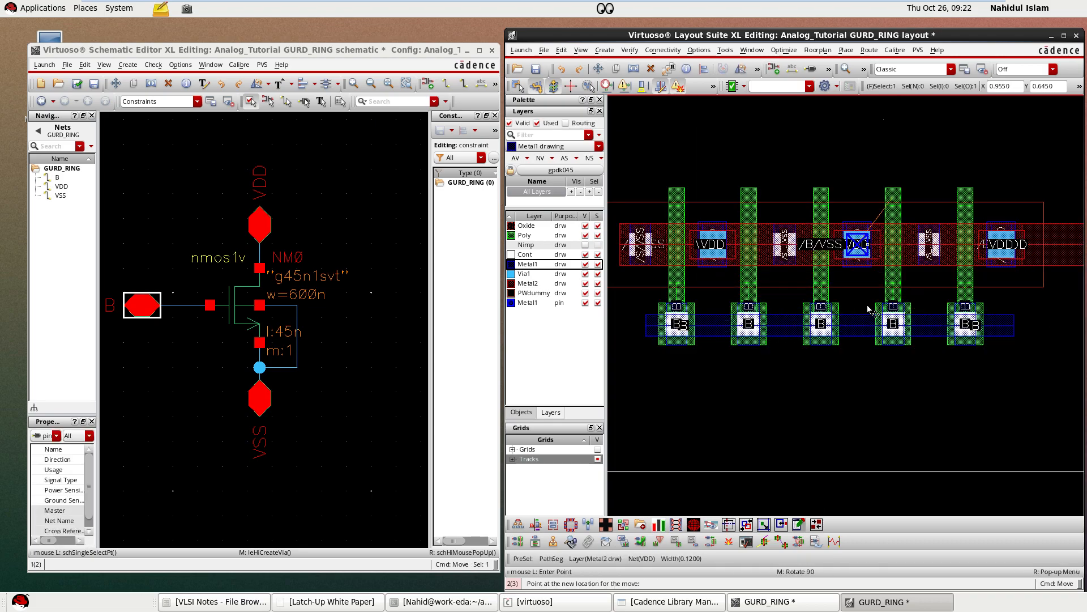
scroll(858, 298, "down", 2)
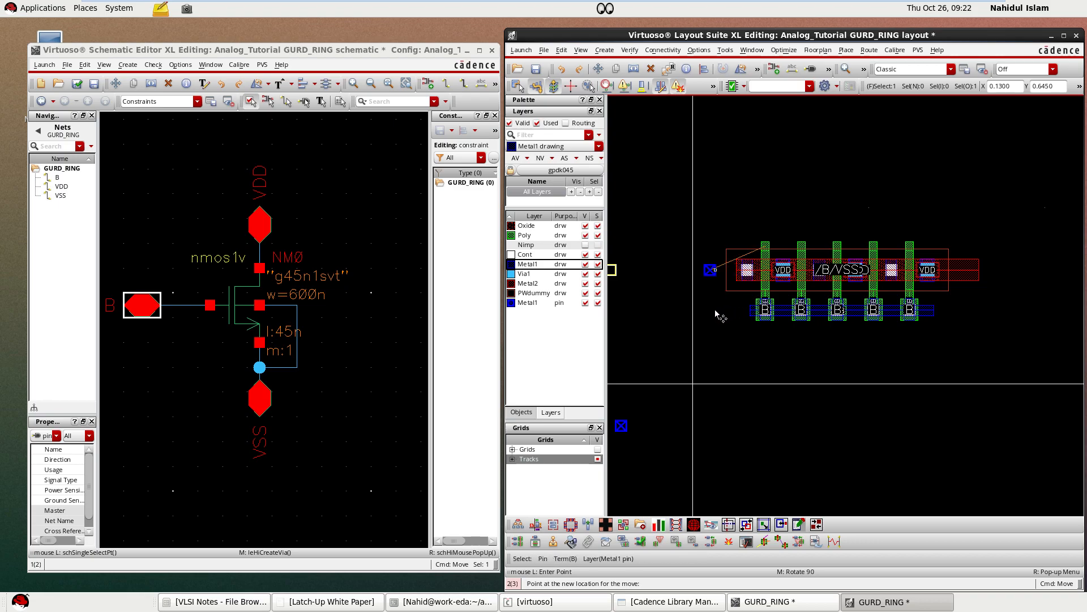
scroll(786, 317, "up", 2)
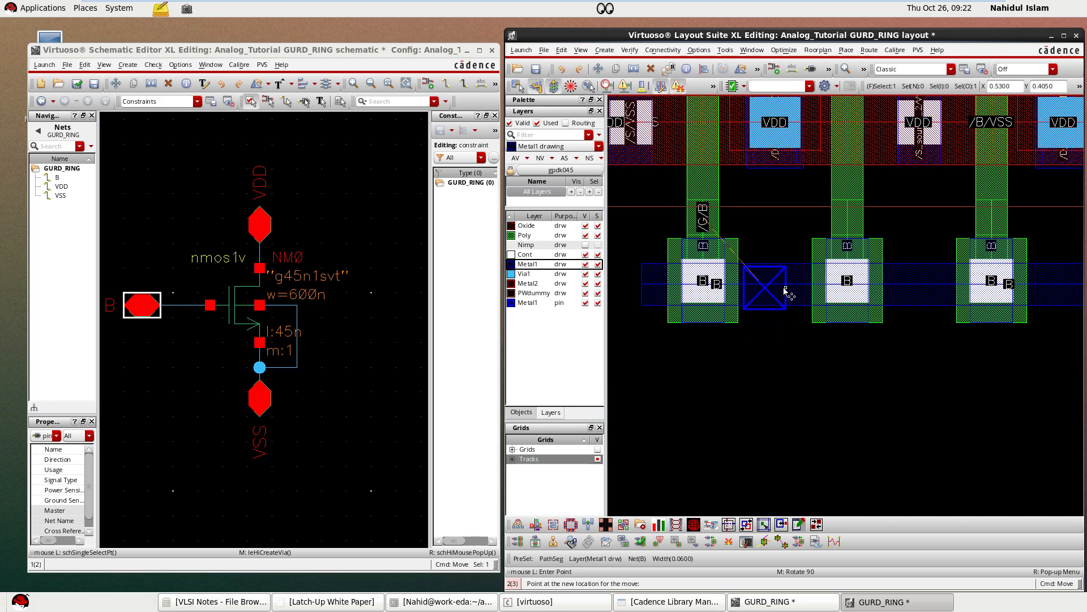
left_click(785, 285)
scroll(773, 296, "up", 1)
left_click(776, 388)
scroll(779, 366, "down", 1)
scroll(778, 369, "down", 1)
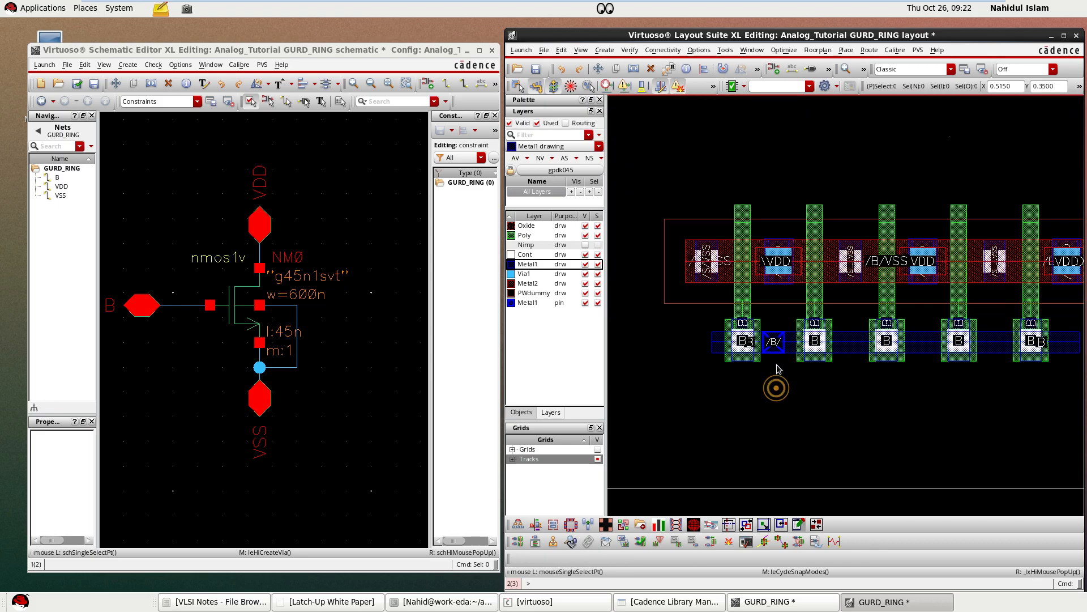
- Chop off the right end of the Metal1 gate wire that overhangs the last gate via
scroll(752, 391, "down", 1)
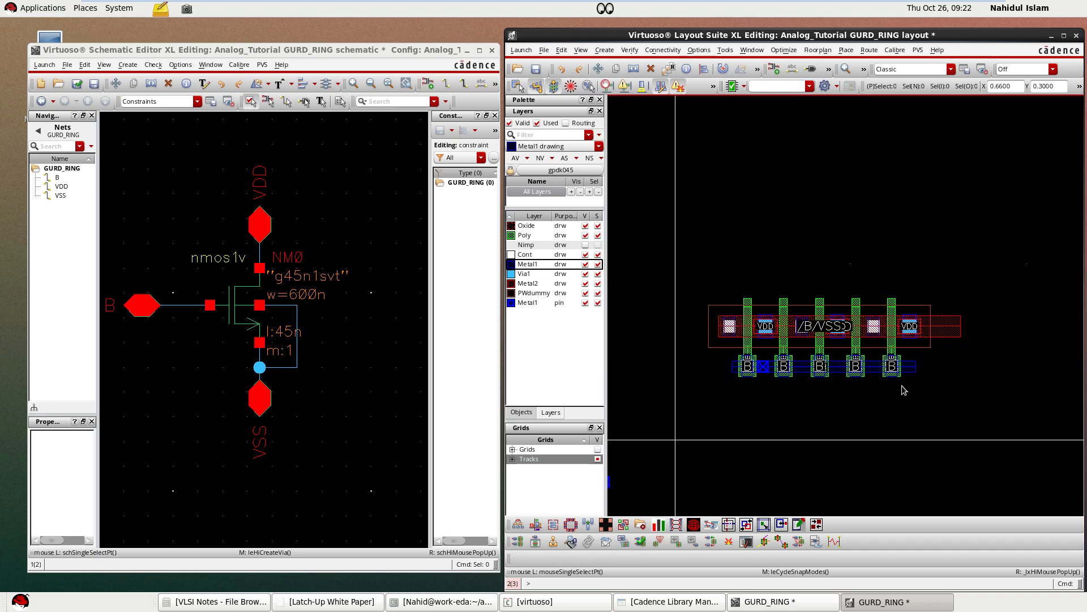
scroll(906, 383, "up", 2)
left_click(904, 321)
key("shift+c")
left_click(1002, 264)
left_click(922, 372)
scroll(911, 391, "down", 2)
left_click(878, 433)
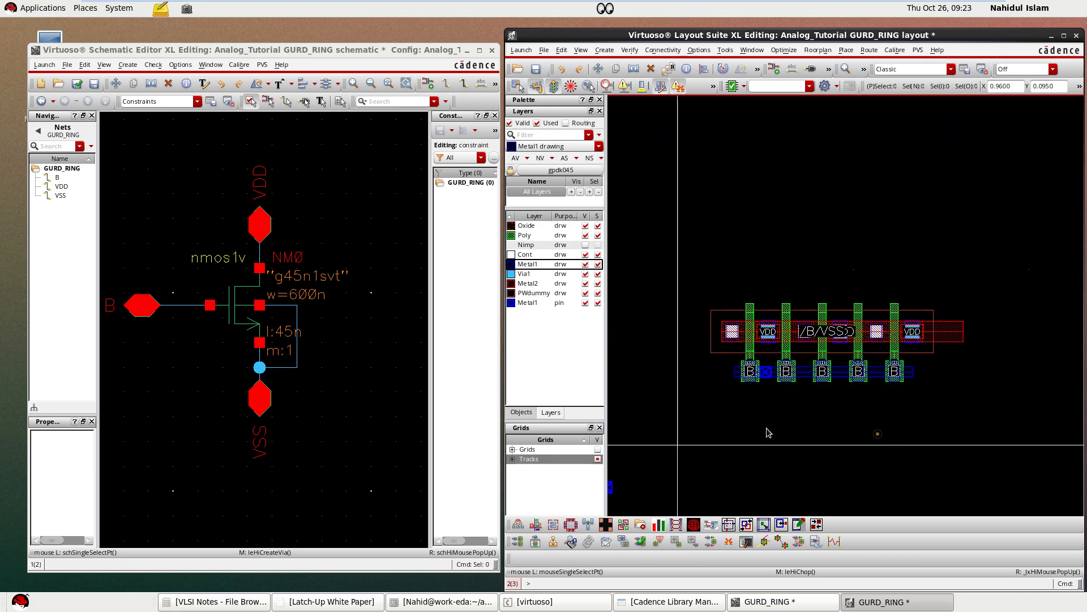
- Change the layer of the unplaced VDD pin to Metal2 pin in its properties
scroll(817, 403, "down", 1)
scroll(685, 372, "up", 2)
scroll(687, 376, "down", 1)
scroll(660, 361, "up", 2)
left_click_drag(656, 319, 748, 432)
scroll(692, 330, "down", 4)
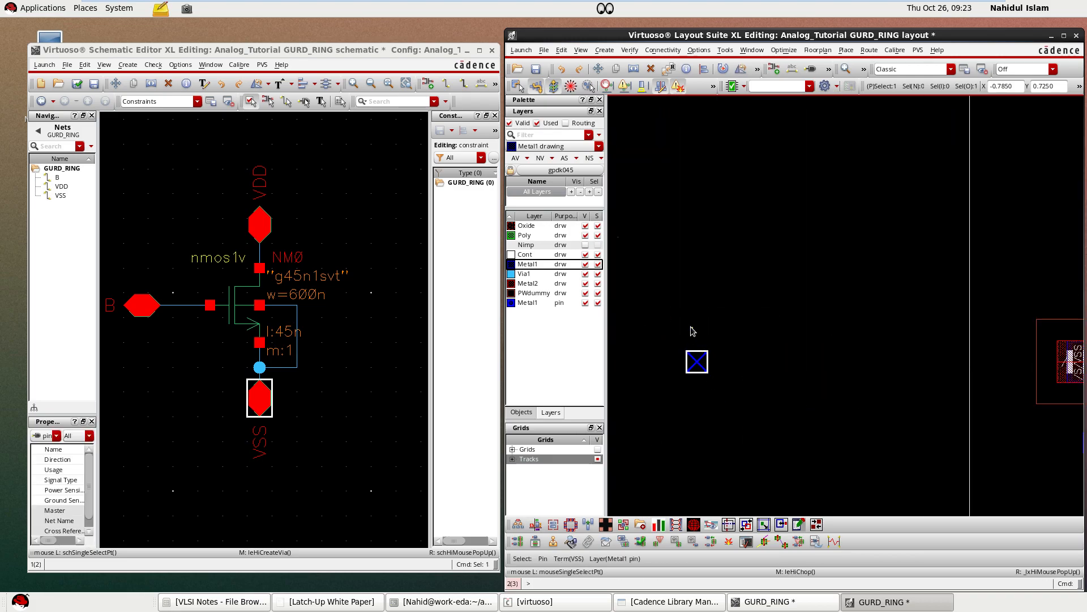
scroll(738, 460, "up", 2)
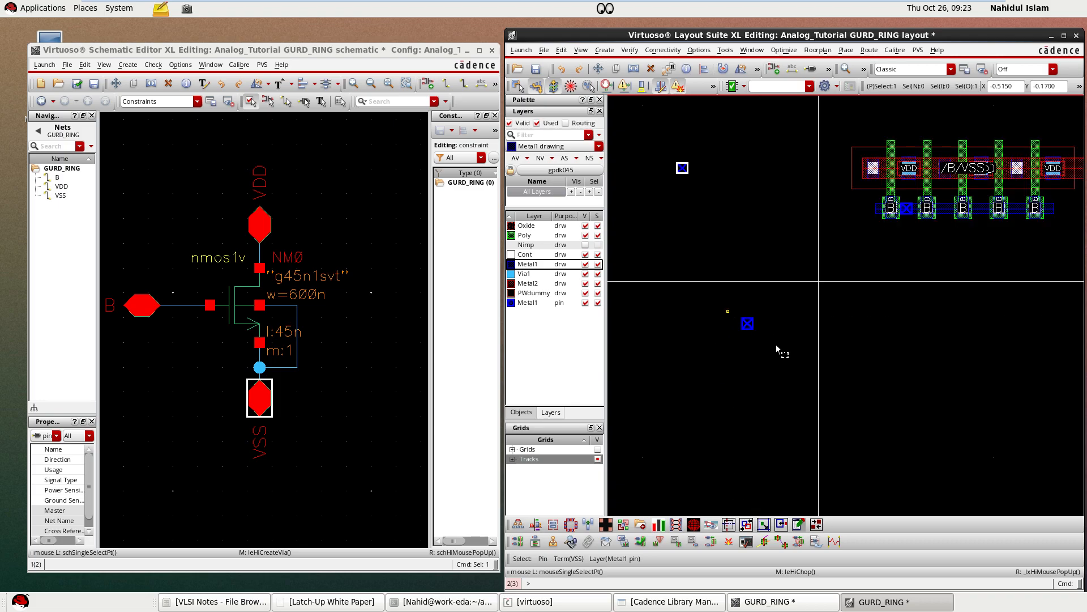
left_click(747, 323)
key("q")
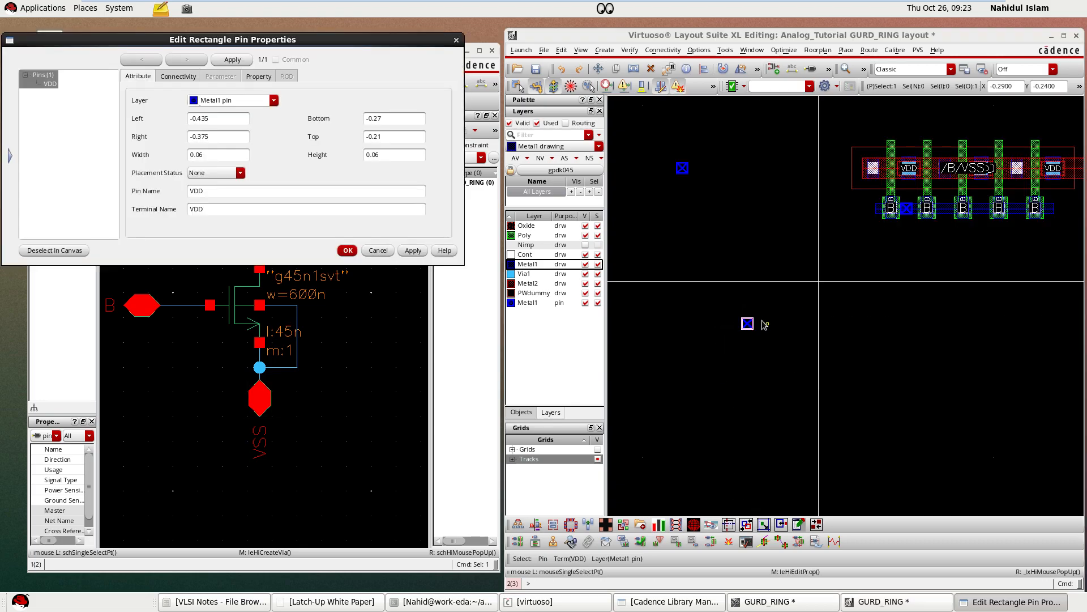
left_click(274, 100)
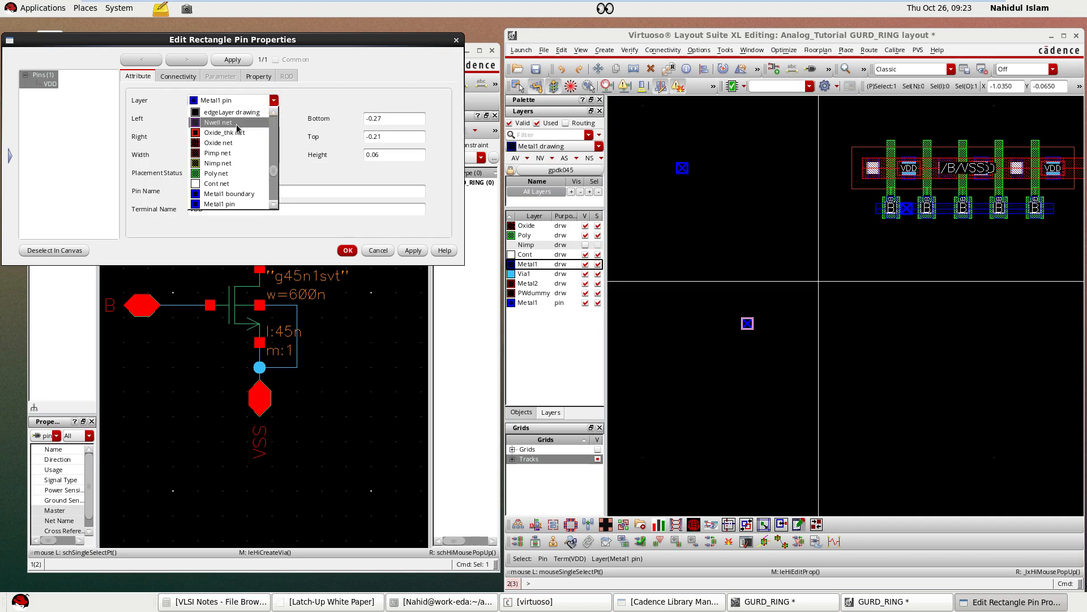
scroll(234, 173, "down", 2)
scroll(234, 173, "down", 2)
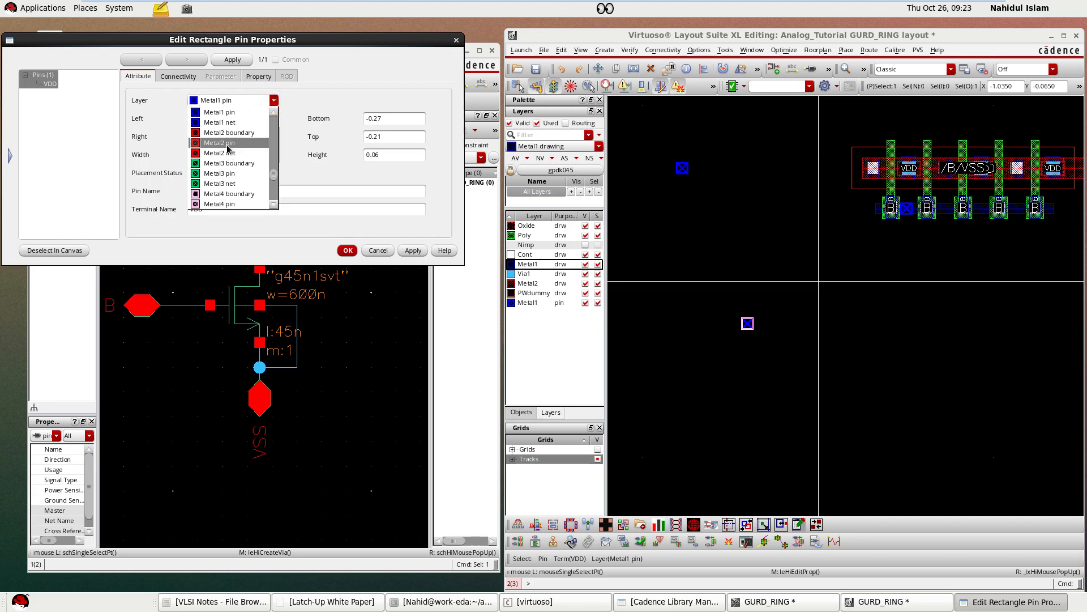
left_click(227, 146)
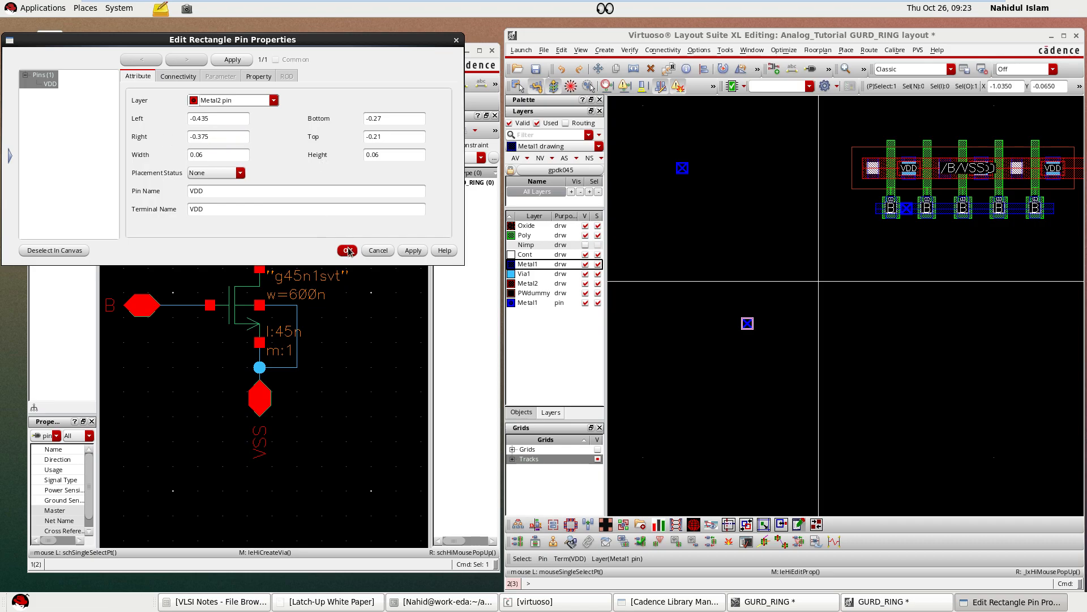
left_click(413, 250)
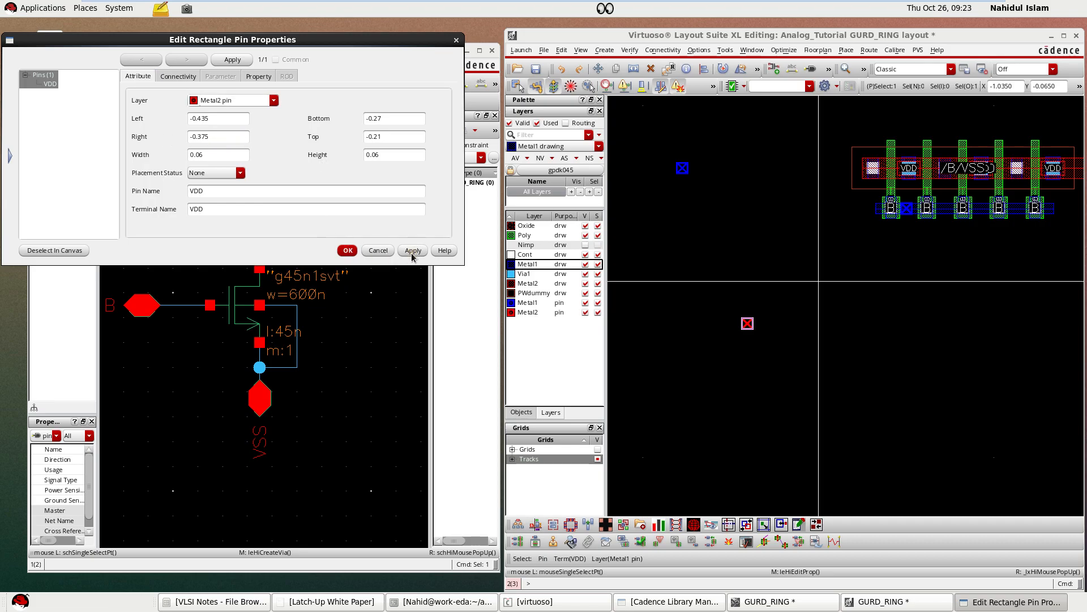
left_click(350, 251)
- Examine the VDD pin up close and its location relative to the transistor layout
scroll(708, 311, "up", 2)
scroll(931, 313, "up", 1)
scroll(943, 374, "up", 1)
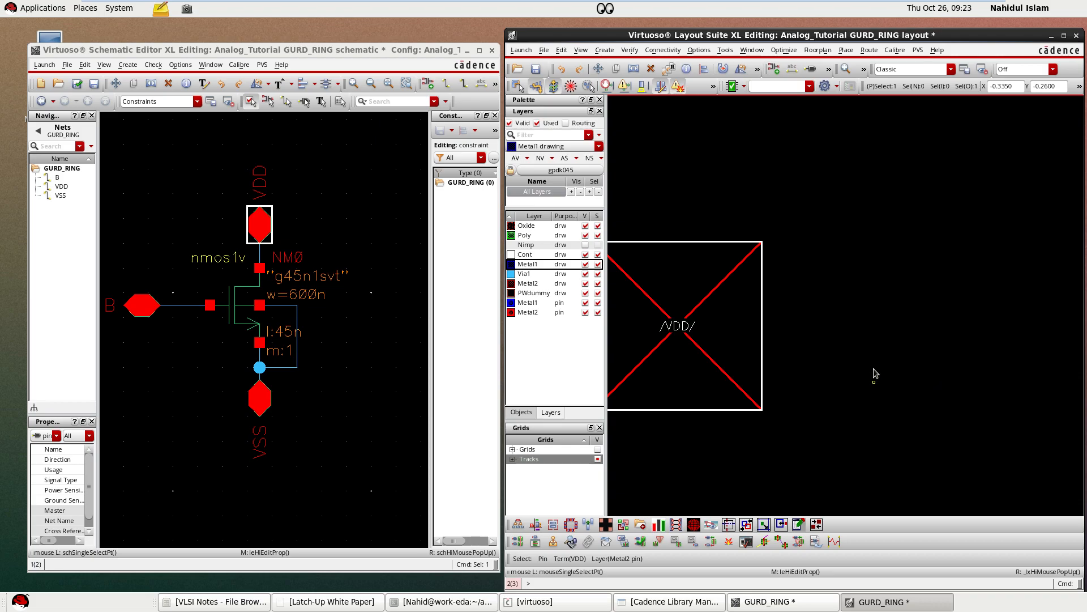
scroll(857, 395, "down", 1)
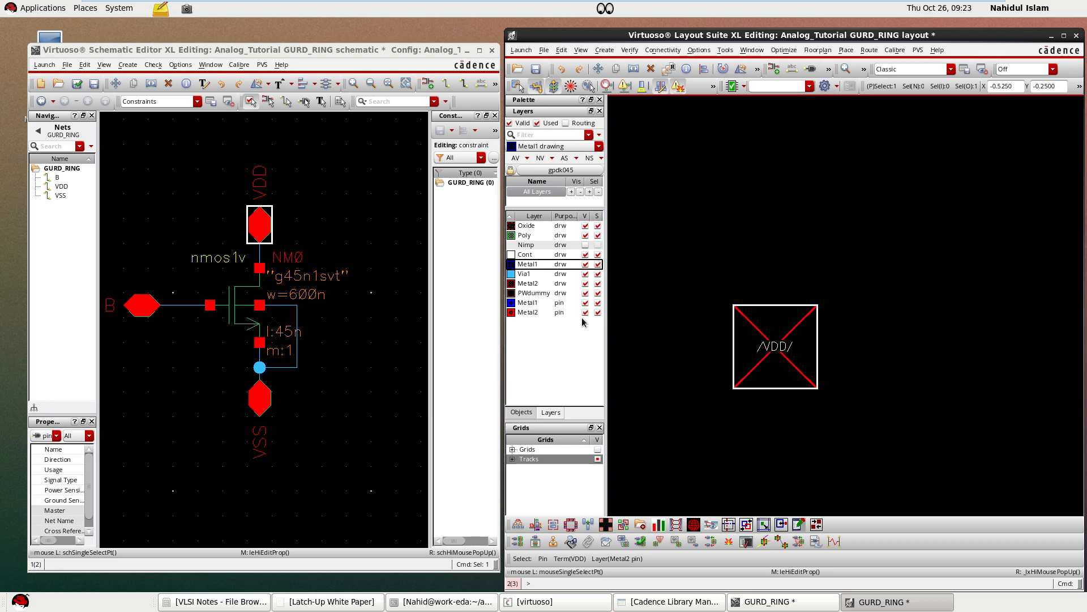
left_click(696, 385)
scroll(801, 354, "down", 4)
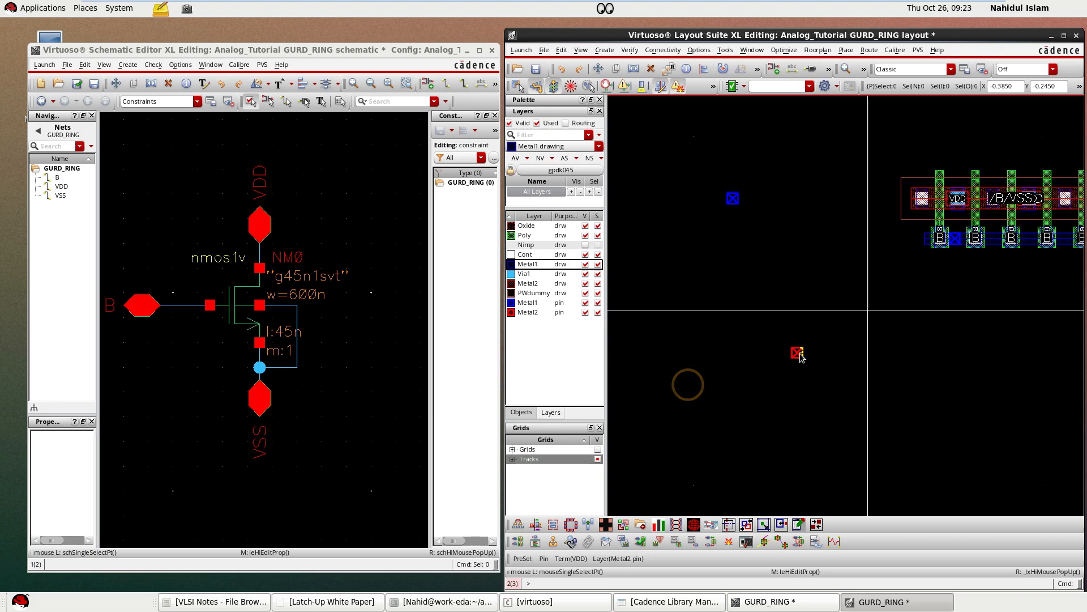
scroll(800, 355, "up", 5)
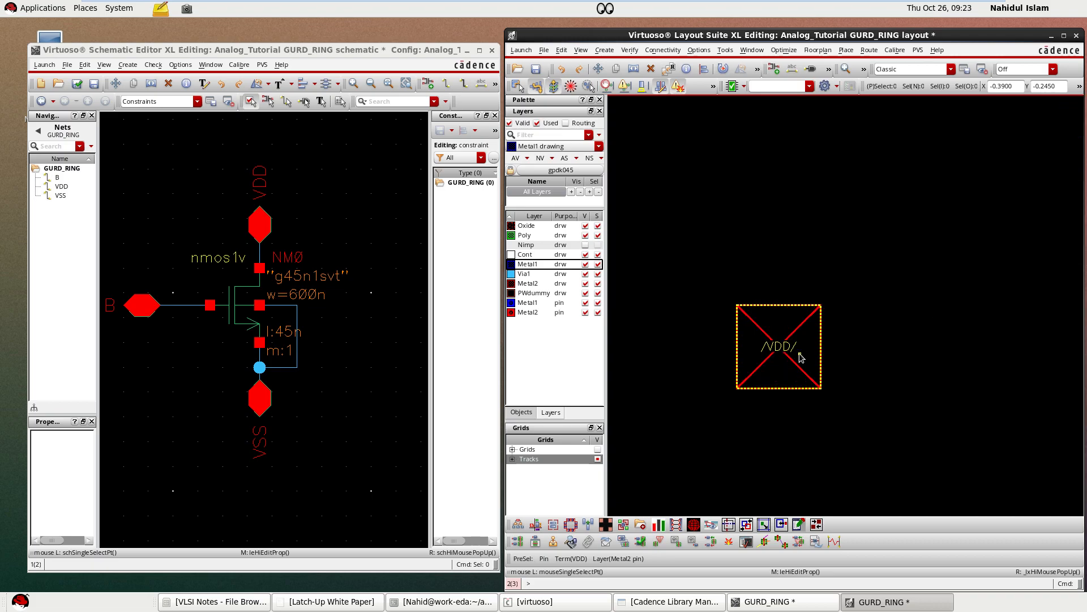
scroll(800, 355, "down", 5)
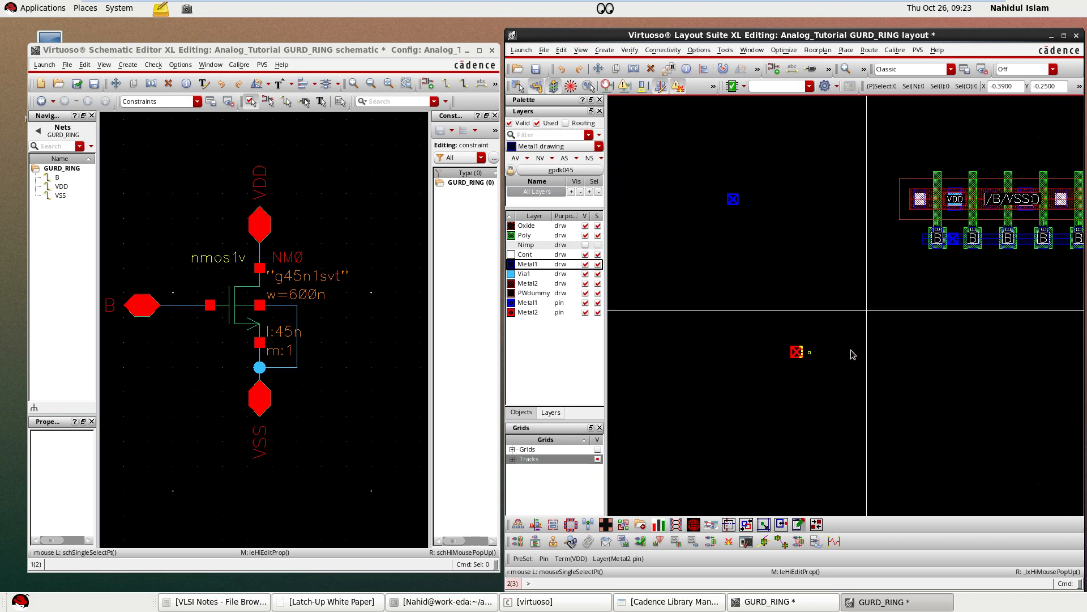
scroll(743, 202, "up", 5)
scroll(743, 202, "down", 1)
scroll(742, 202, "down", 4)
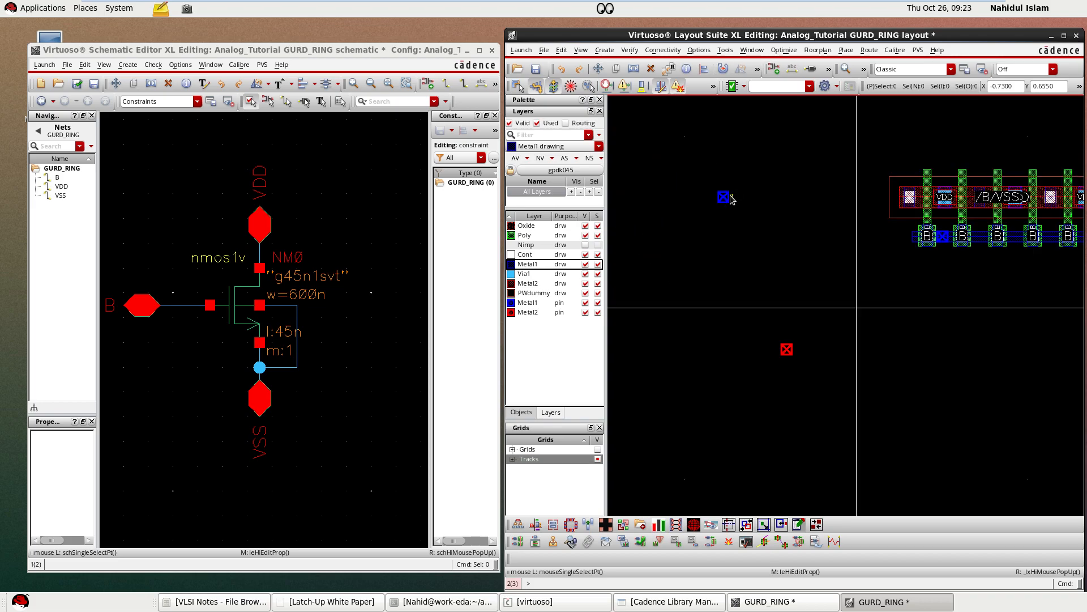
- Move the VDD pin onto the right end of the Metal2 VDD wire, beyond the last drain via
left_click(759, 273)
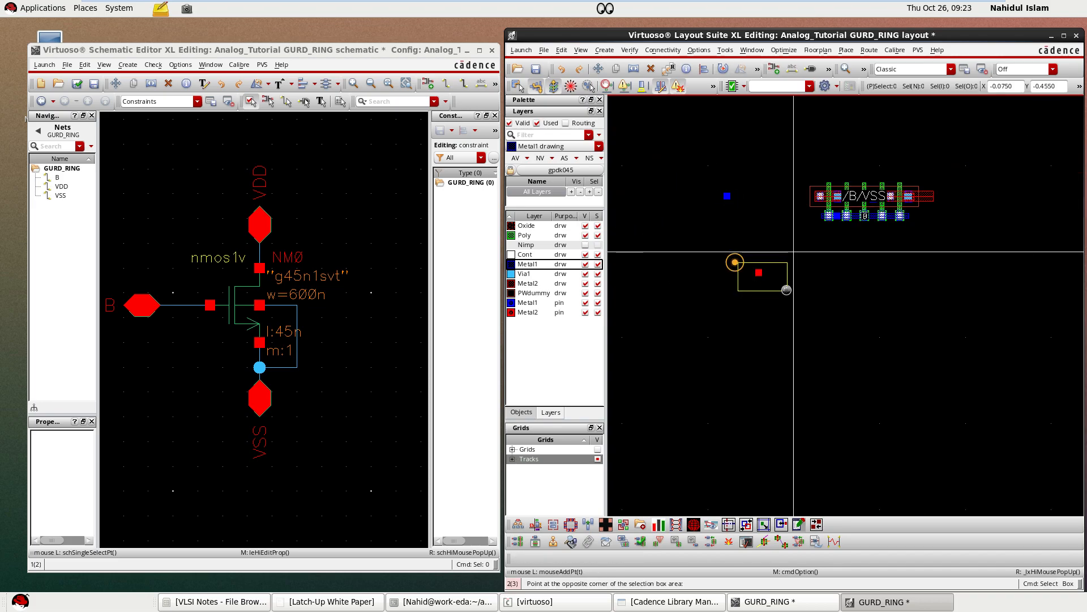
key("m")
left_click(760, 274)
scroll(860, 218, "up", 3)
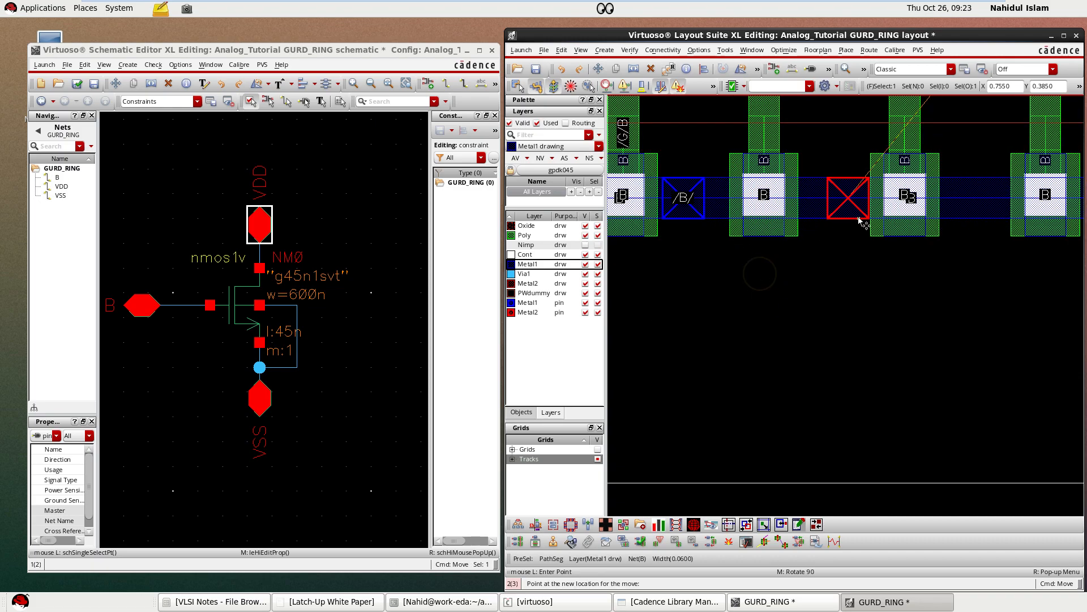
scroll(858, 218, "down", 2)
scroll(872, 178, "up", 3)
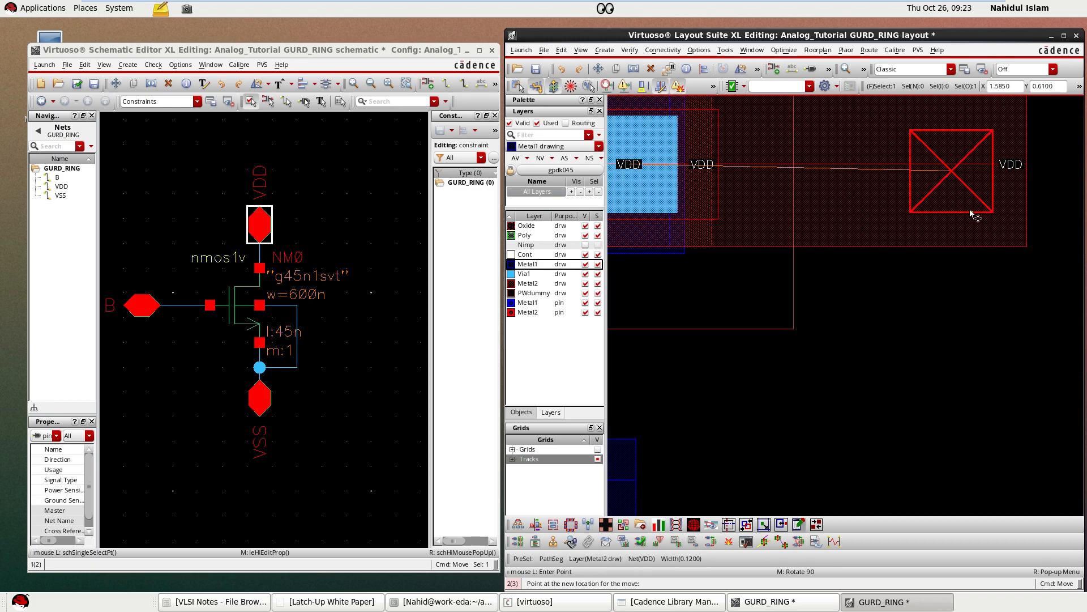
left_click(964, 208)
scroll(957, 226, "down", 4)
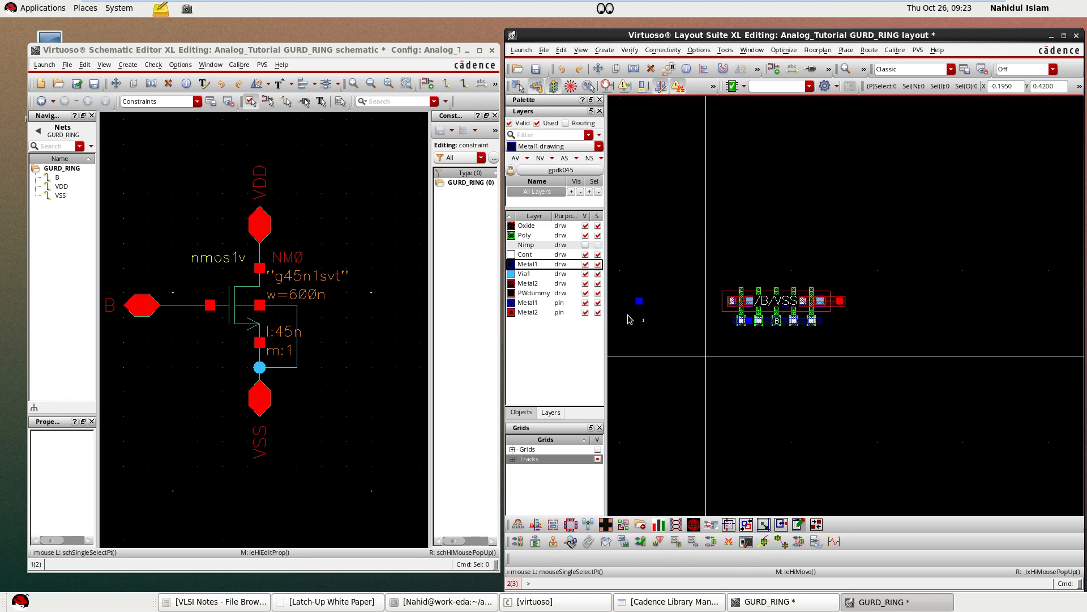
- Examine the unplaced VSS pin and its location relative to the routed transistor layout
scroll(629, 306, "up", 4)
left_click_drag(682, 245, 765, 336)
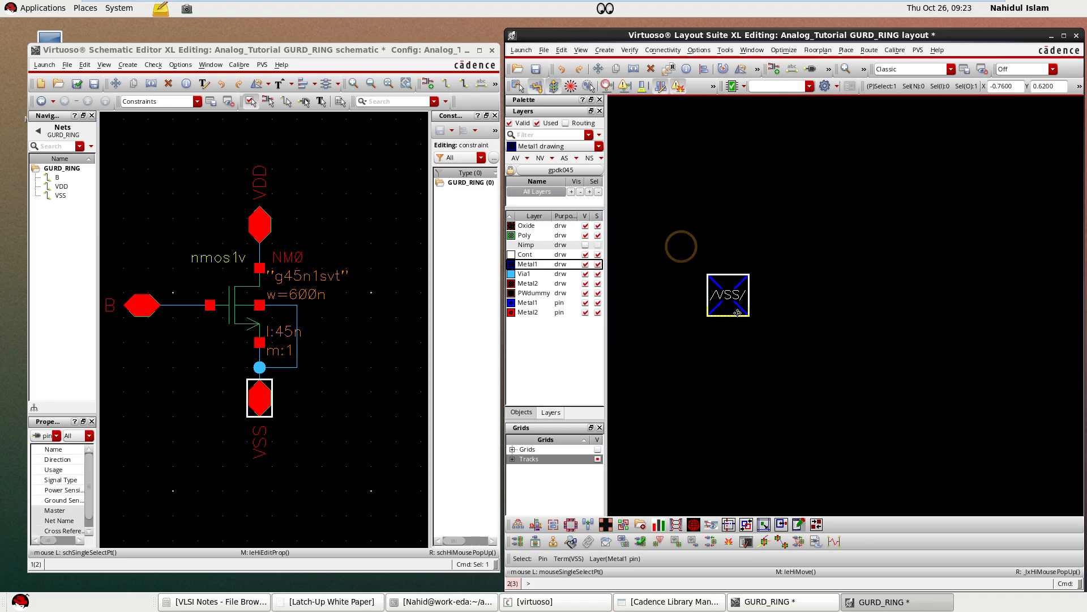
scroll(740, 354, "down", 3)
scroll(739, 340, "down", 2)
left_click(884, 413)
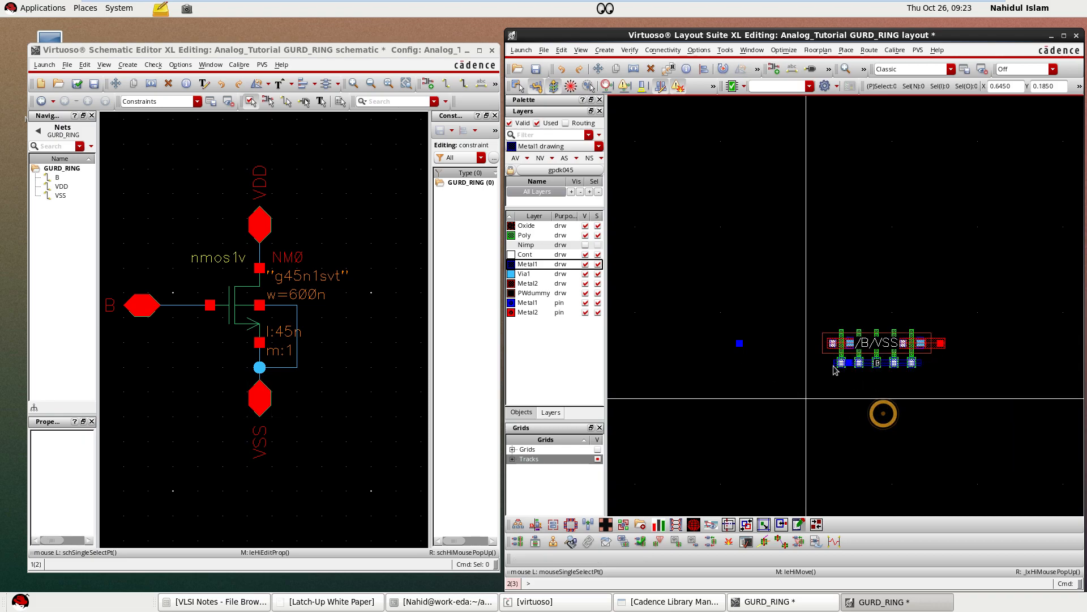
scroll(949, 382, "up", 1)
scroll(932, 386, "down", 1)
left_click_drag(805, 306, 994, 397)
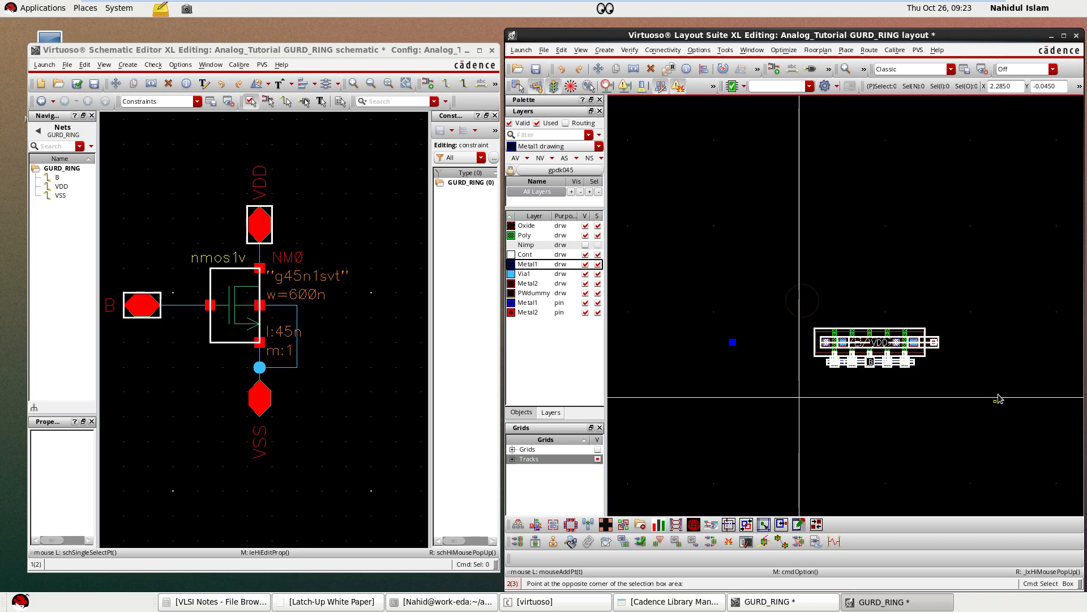
left_click(909, 424)
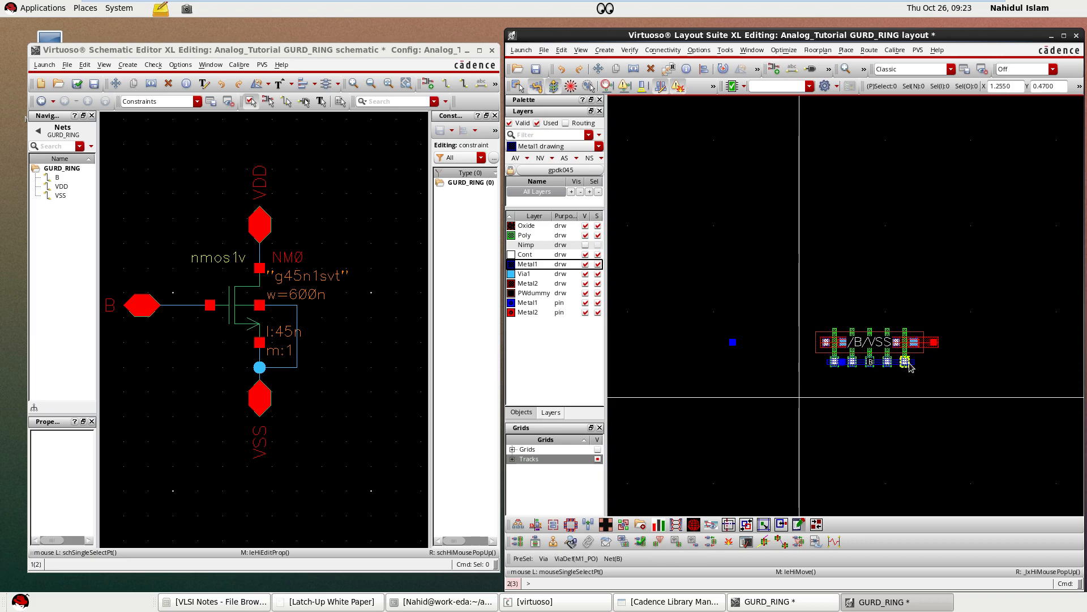
scroll(919, 339, "up", 1)
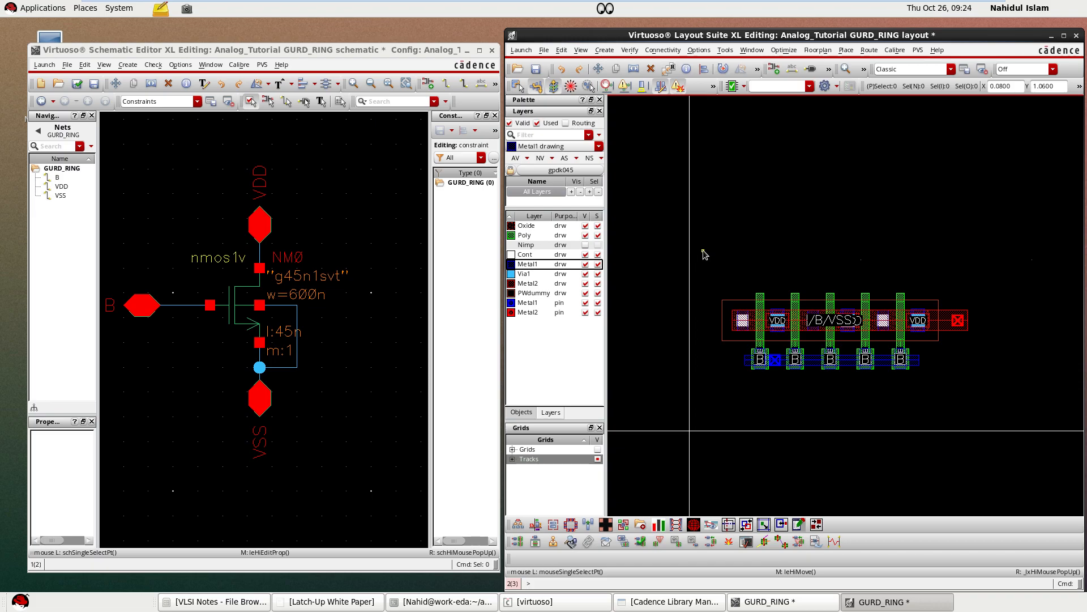
- Start a guard ring around the whole transistor layout with the P-Tap template, rectangular shape and net name VSS
left_click_drag(710, 260, 1000, 418)
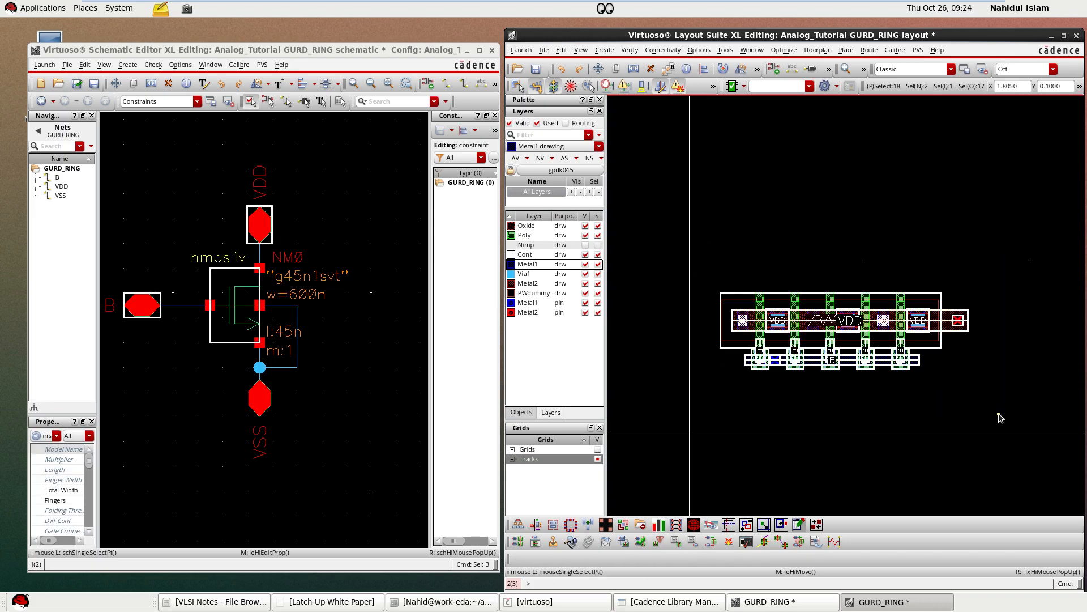
key("shift")
key("shift+g")
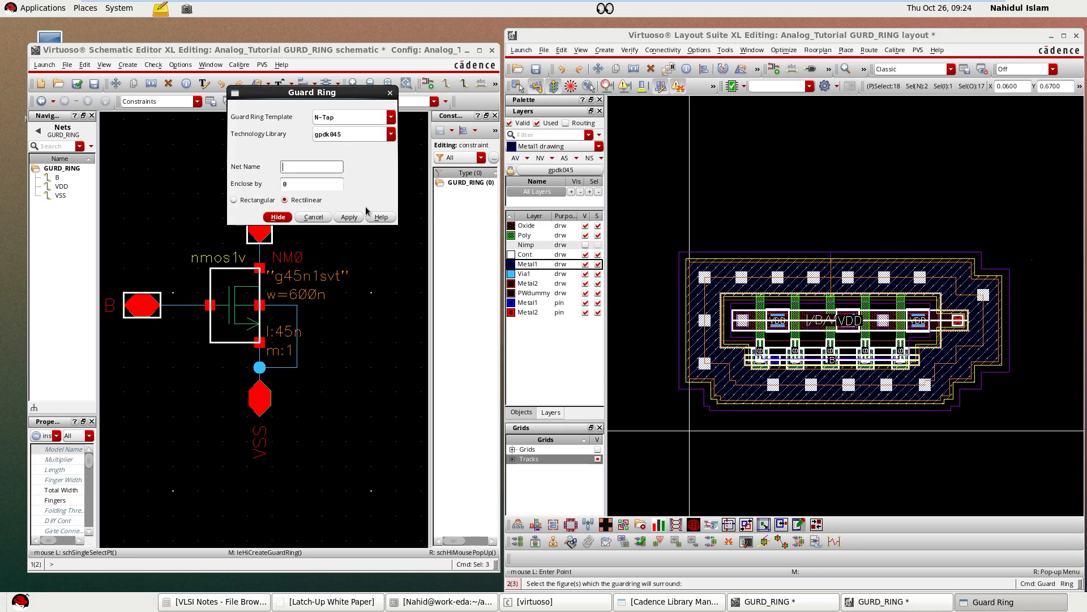
left_click(392, 118)
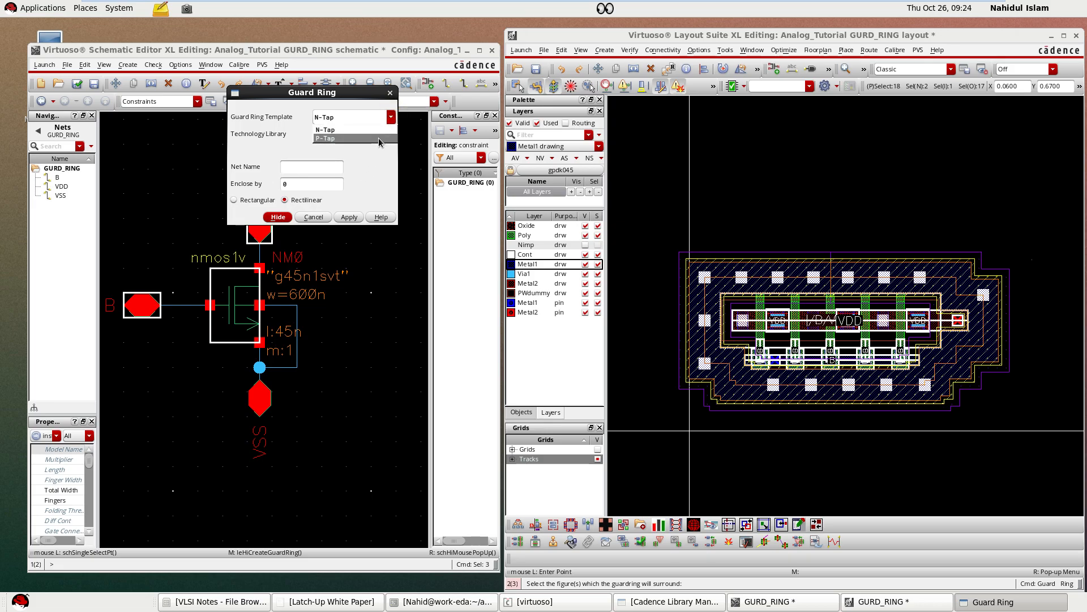
left_click(378, 137)
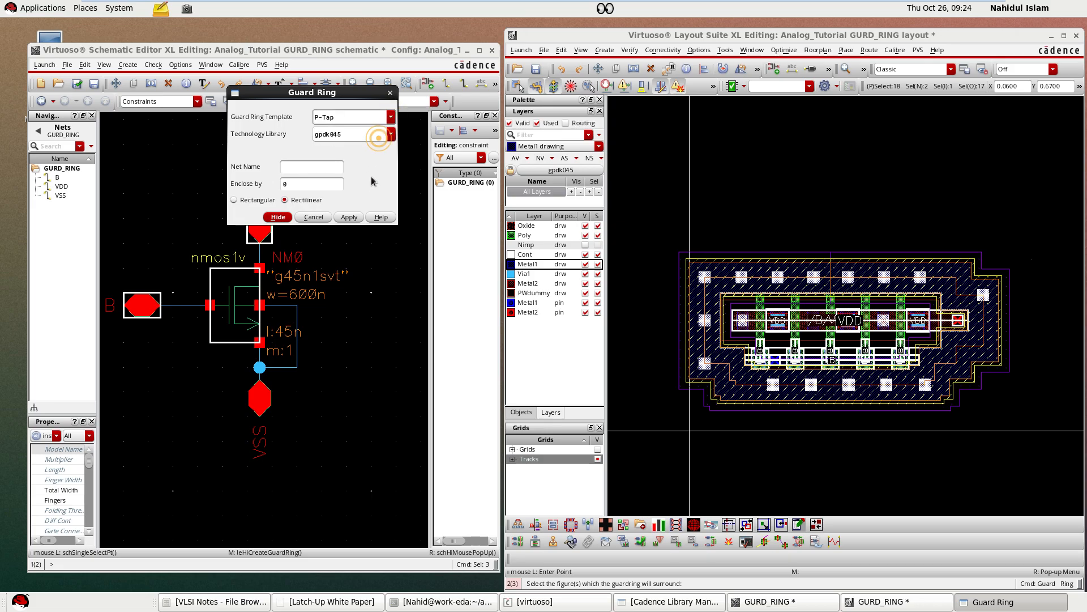
left_click(247, 201)
left_click(296, 168)
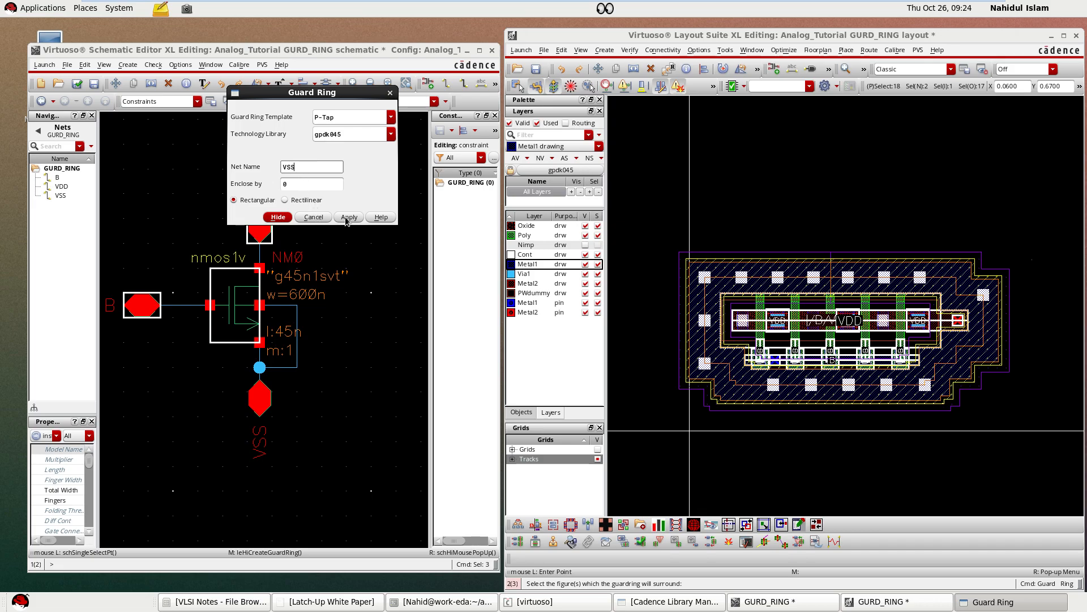
- Create the rectangular P-Tap guard ring with an enclosure distance of 0.5
left_click(300, 185)
left_click(357, 218)
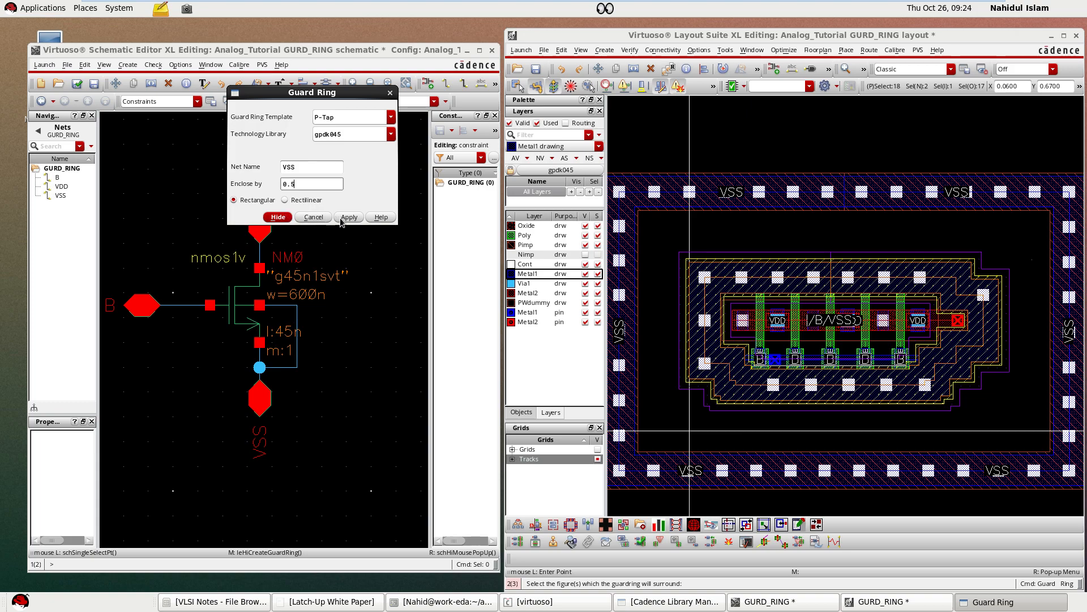
left_click(288, 217)
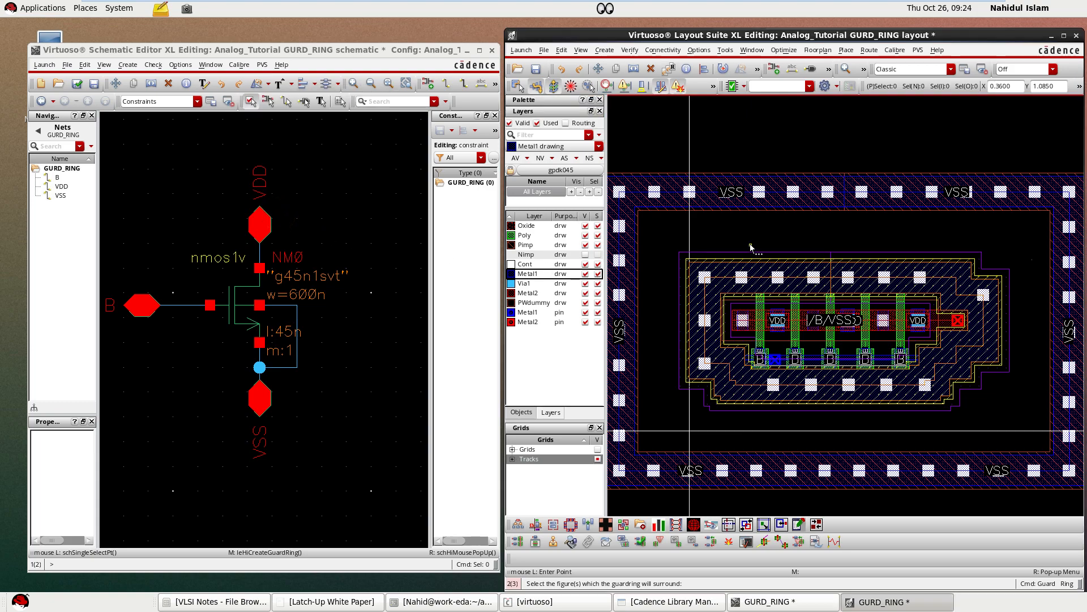
- Undo the guard ring with the 0.5 enclosure around the transistor layout
key("u")
scroll(760, 274, "down", 1)
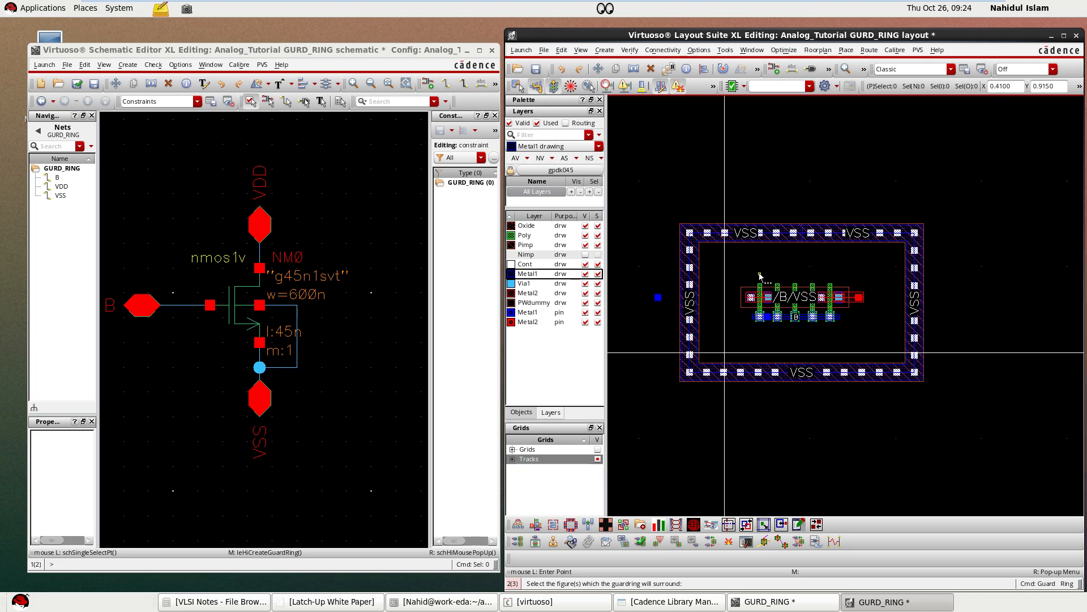
left_click(975, 239)
key("Escape")
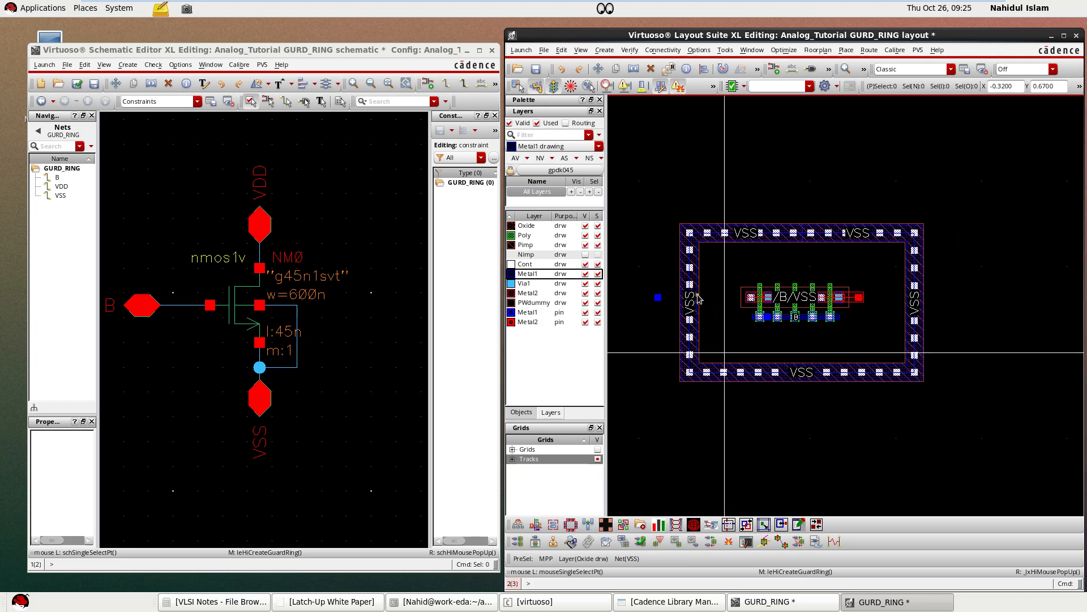
scroll(822, 268, "up", 1)
scroll(822, 268, "down", 1)
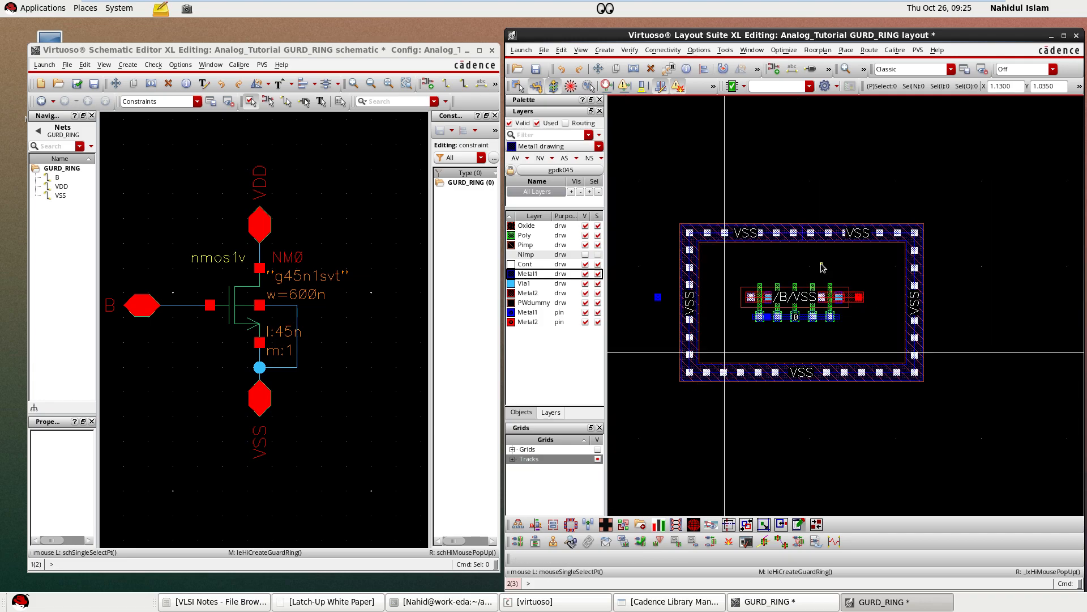
key("u")
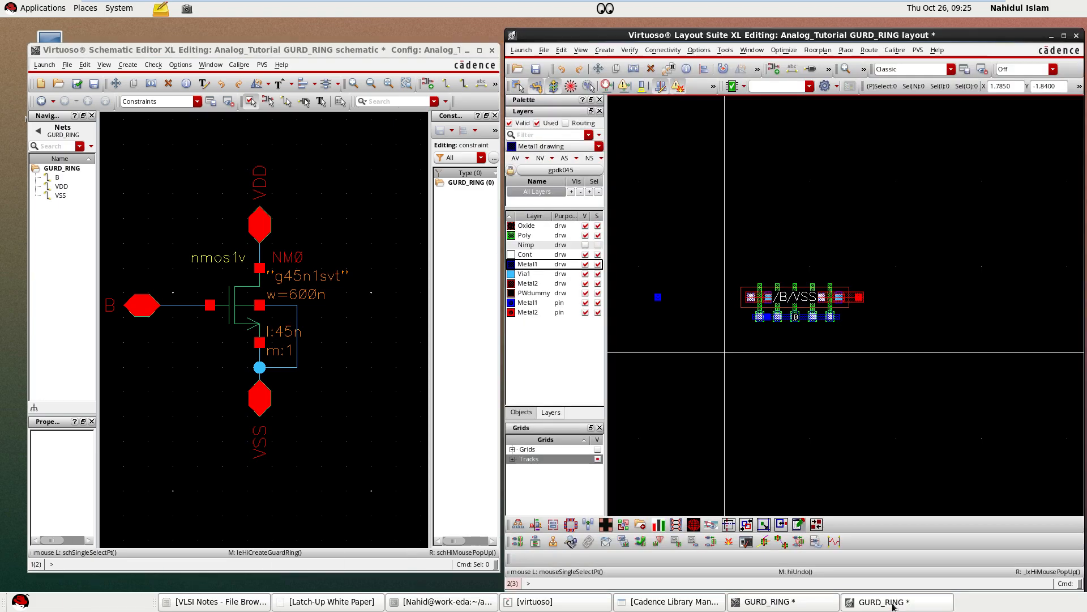
- Create a rectangular P-Tap guard ring on net VSS around the transistor layout, enclosing it by 0.25
left_click(893, 602)
left_click_drag(727, 267, 901, 351)
key("shift+g")
left_click(301, 183)
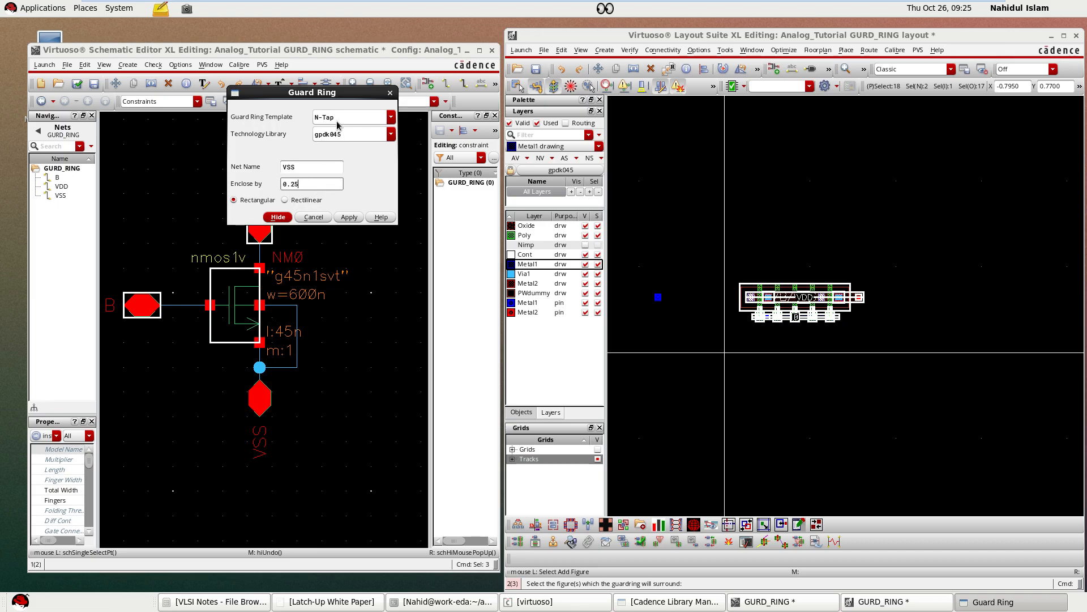
left_click(391, 117)
left_click(365, 137)
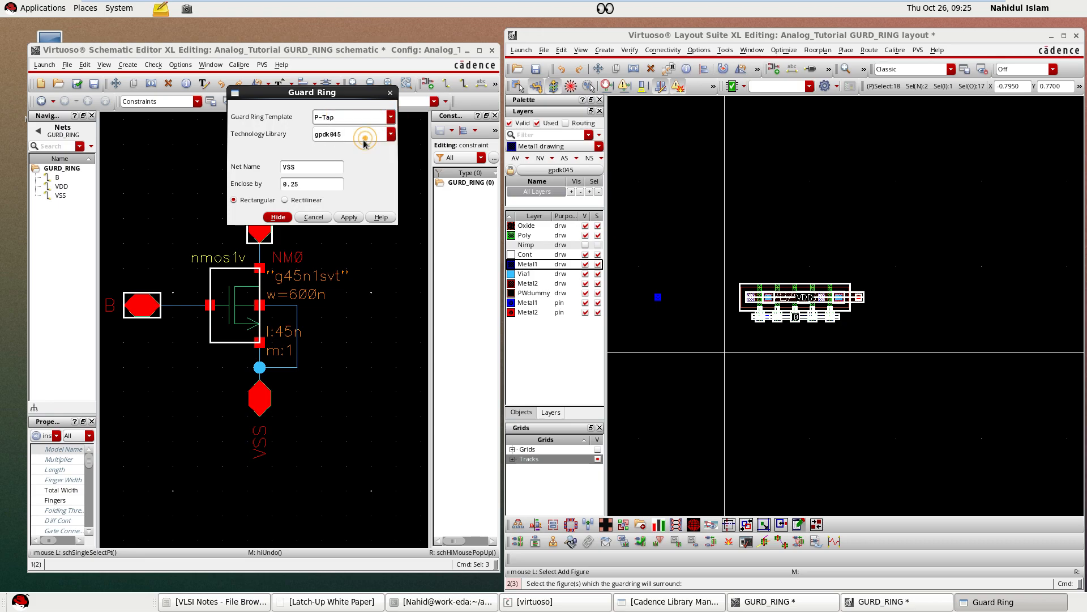
left_click(349, 218)
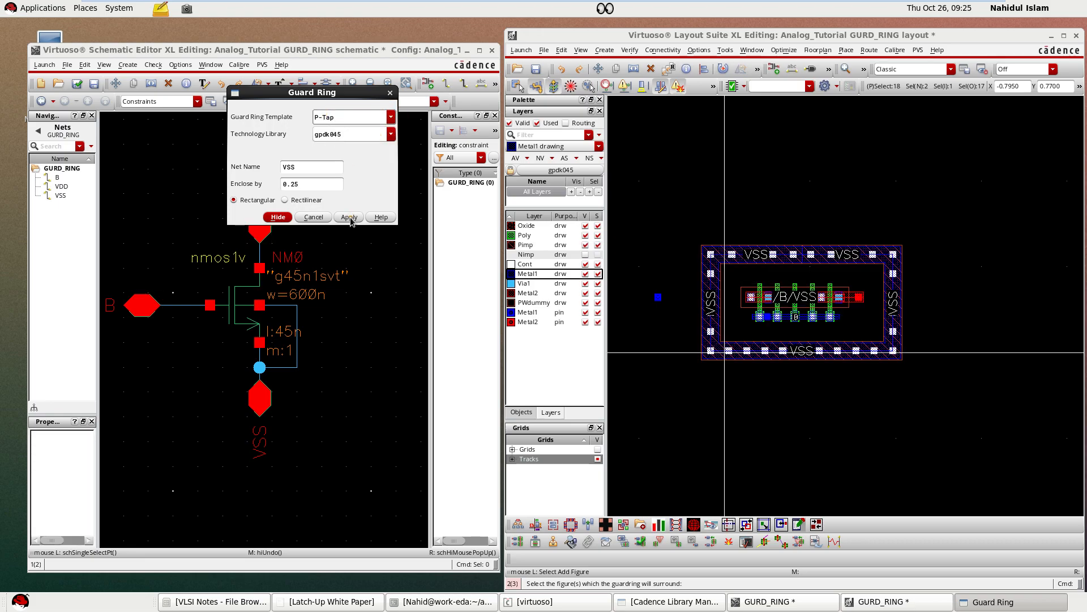
left_click(780, 386)
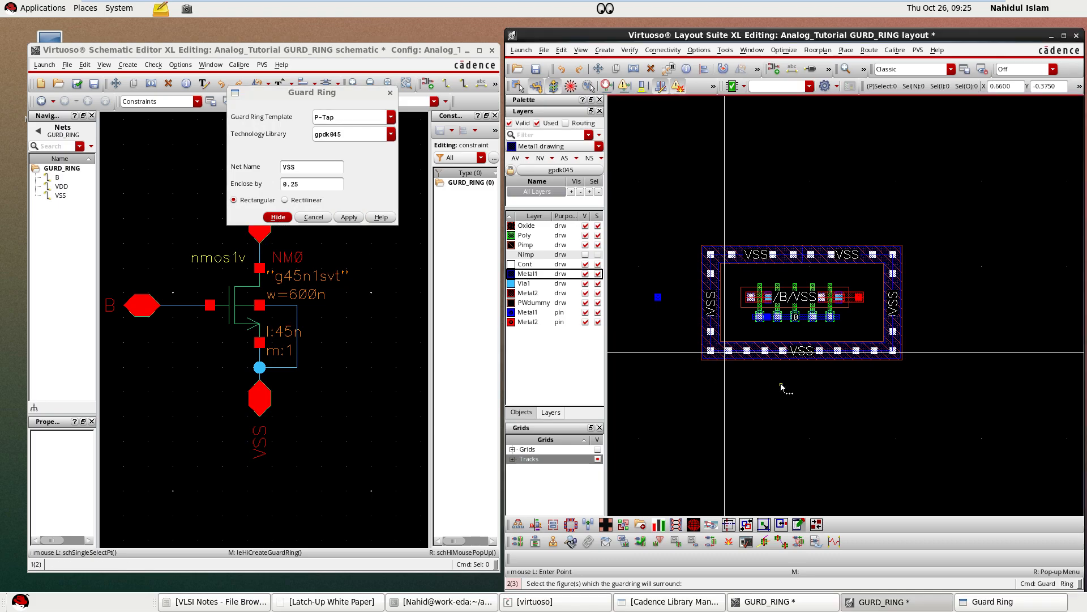
left_click(312, 217)
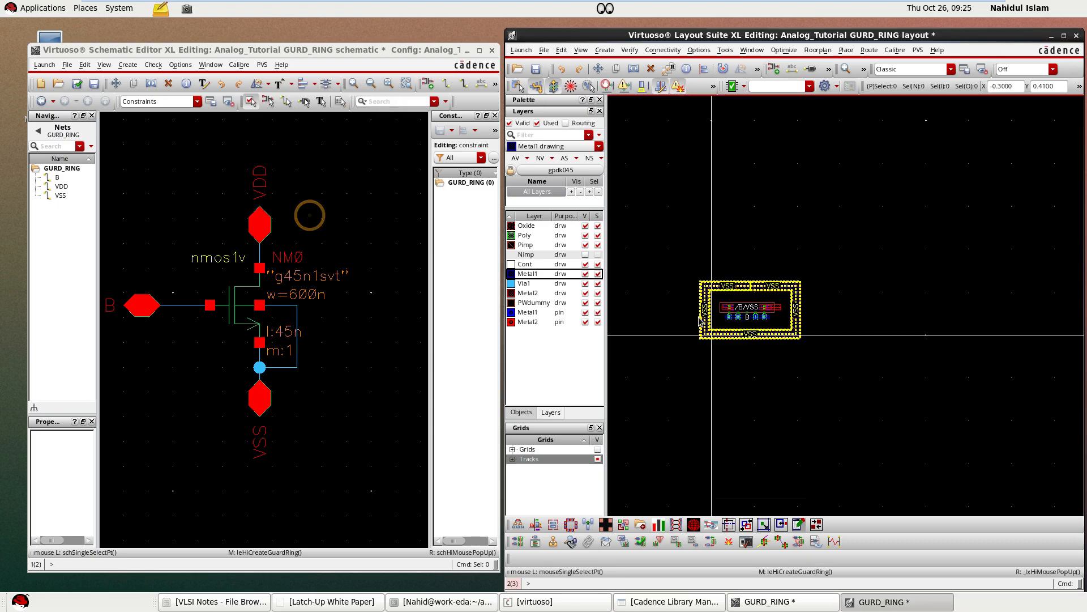
- Move the guard ring together with the enclosed transistor layout up and to the right, clear of the origin axes
left_click_drag(683, 242, 958, 407)
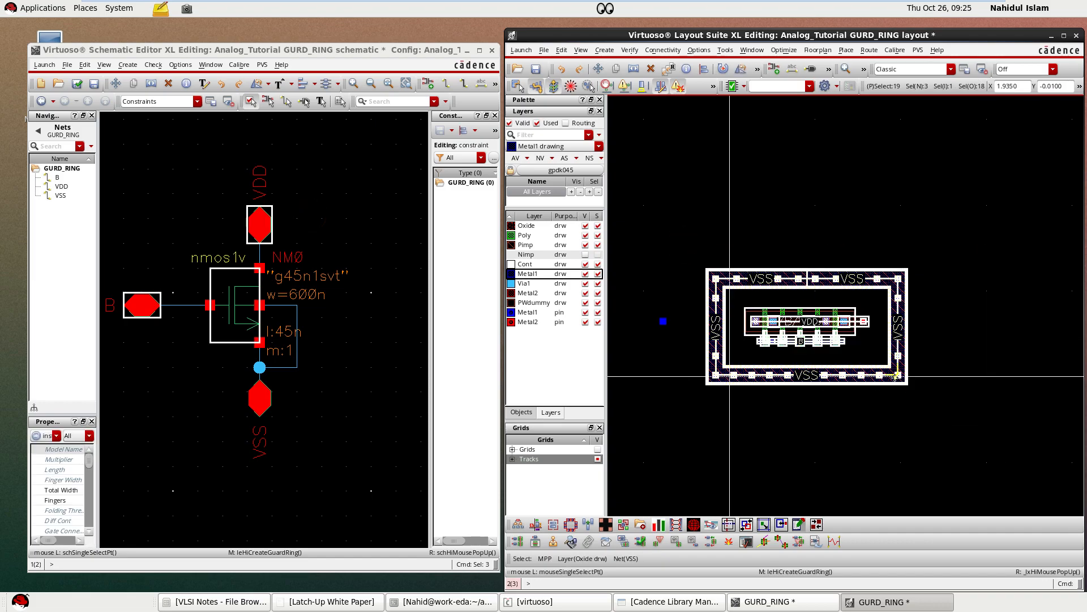
key("m")
left_click(896, 378)
left_click(955, 312)
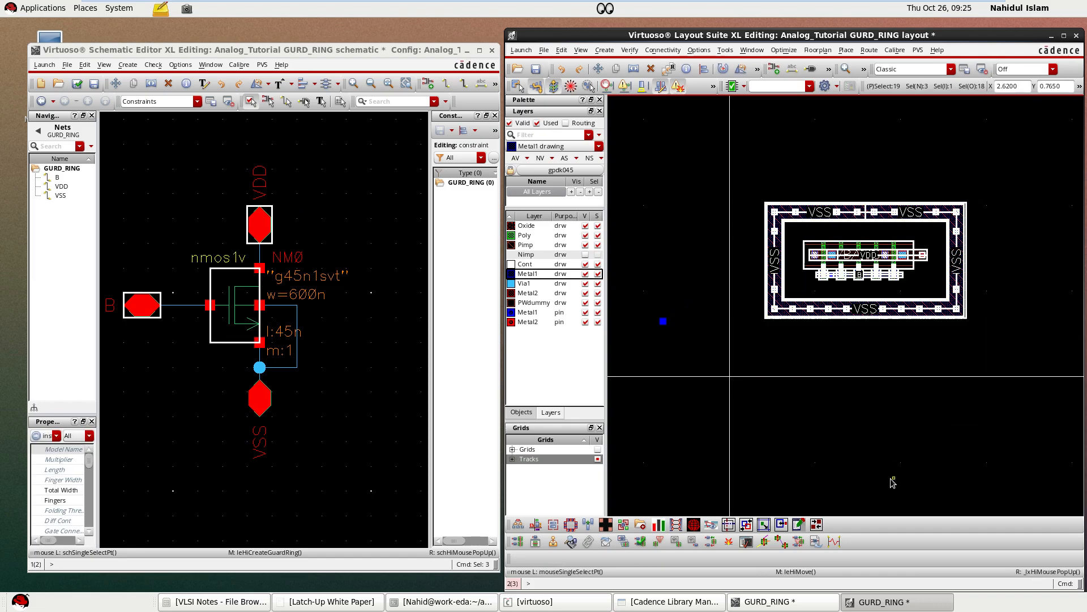
left_click(894, 478)
- Move the unplaced VSS pin onto the Metal1 of the guard ring's top side, near its middle
left_click_drag(648, 302, 673, 342)
scroll(661, 326, "up", 2)
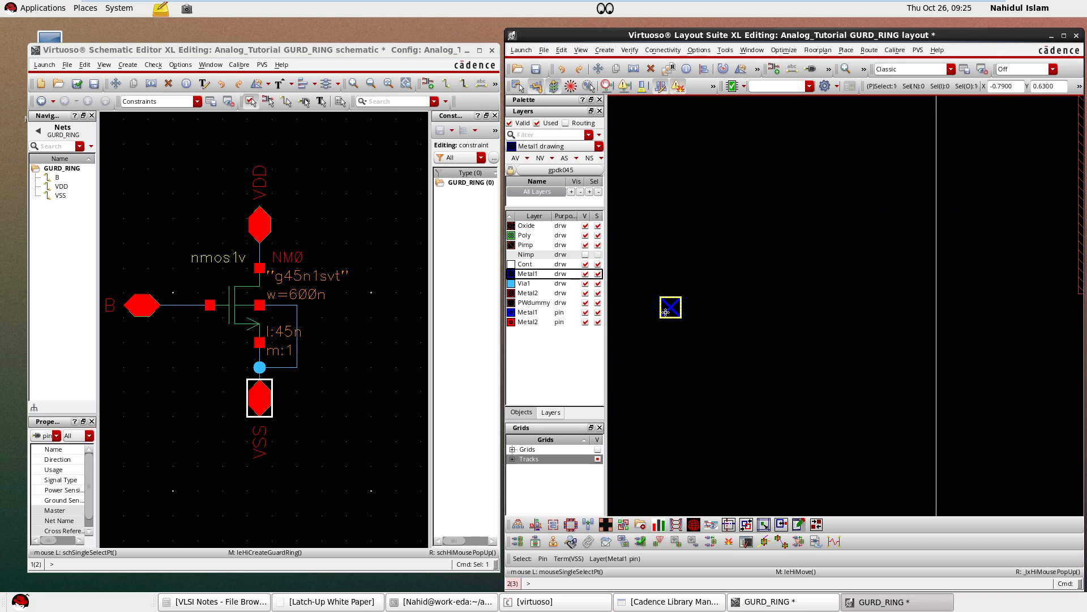
key("m")
left_click(663, 313)
scroll(717, 401, "down", 2)
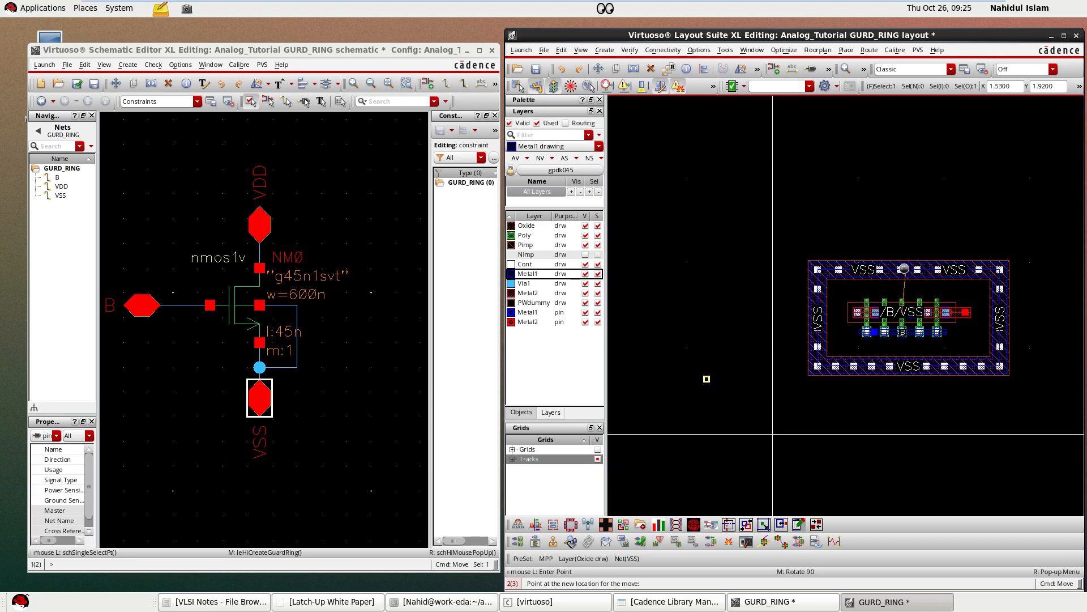
scroll(906, 269, "up", 2)
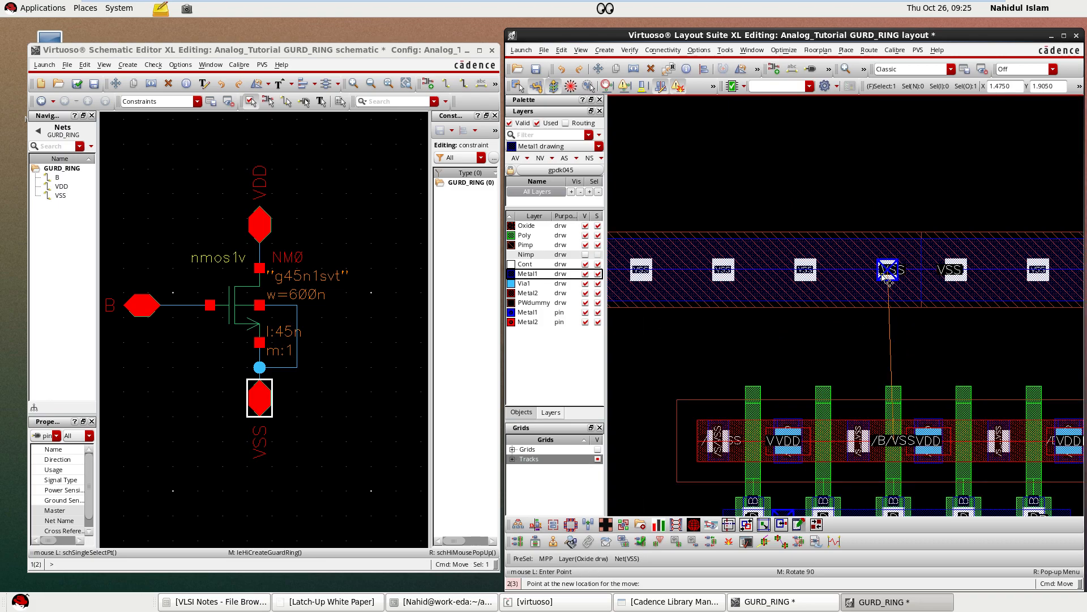
left_click(881, 275)
scroll(815, 301, "down", 1)
left_click(831, 226)
- Route vertical Metal1 wires from the three VSS source contacts up to the top side of the guard ring
scroll(792, 361, "up", 1)
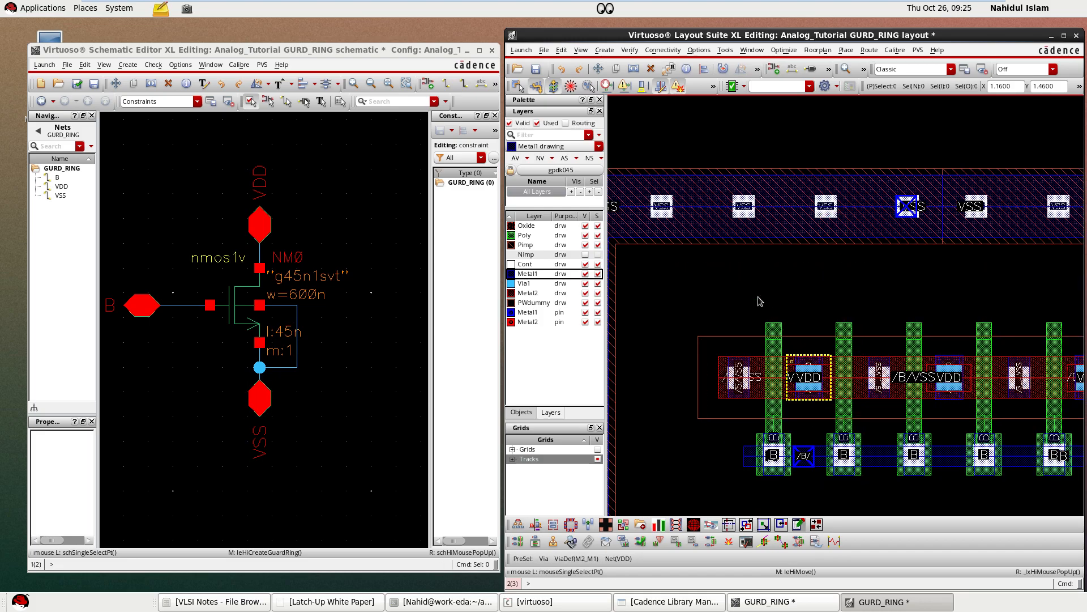
key("p")
left_click(741, 397)
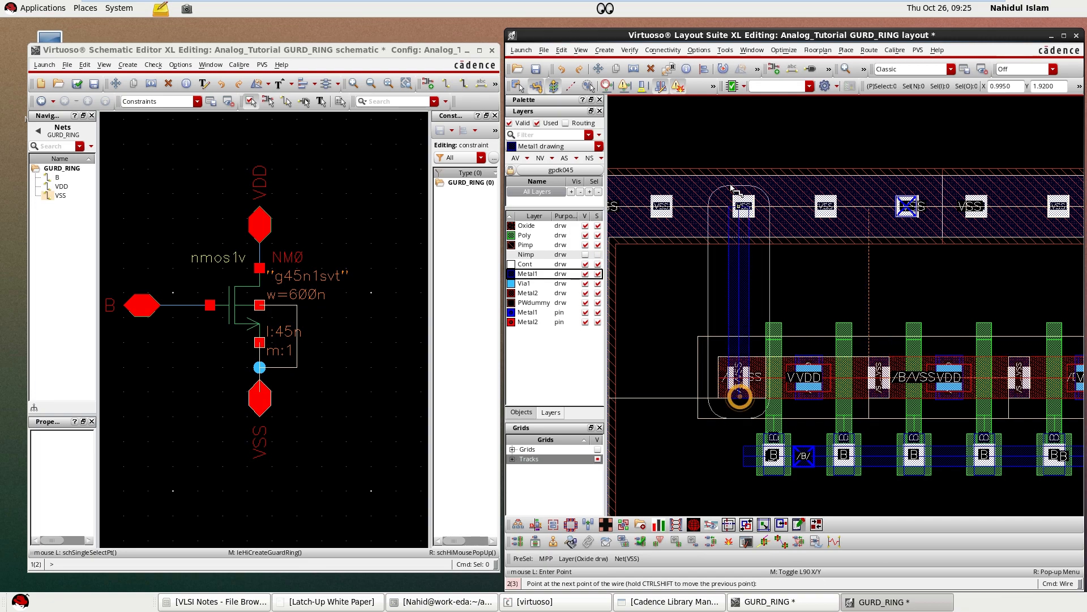
double_click(731, 188)
scroll(735, 291, "down", 1)
scroll(881, 306, "up", 1)
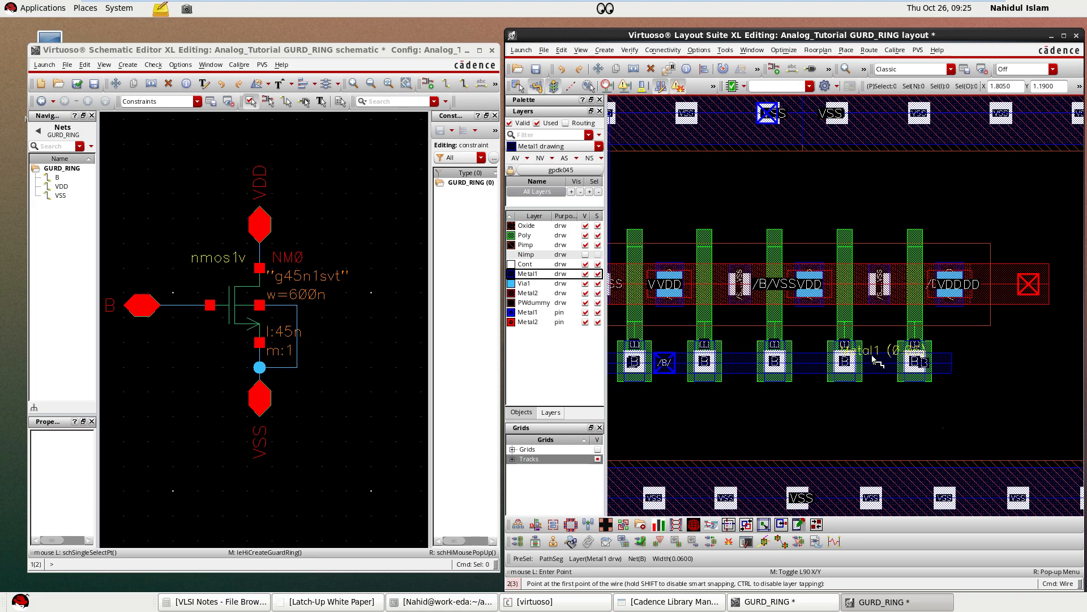
left_click(883, 306)
double_click(879, 125)
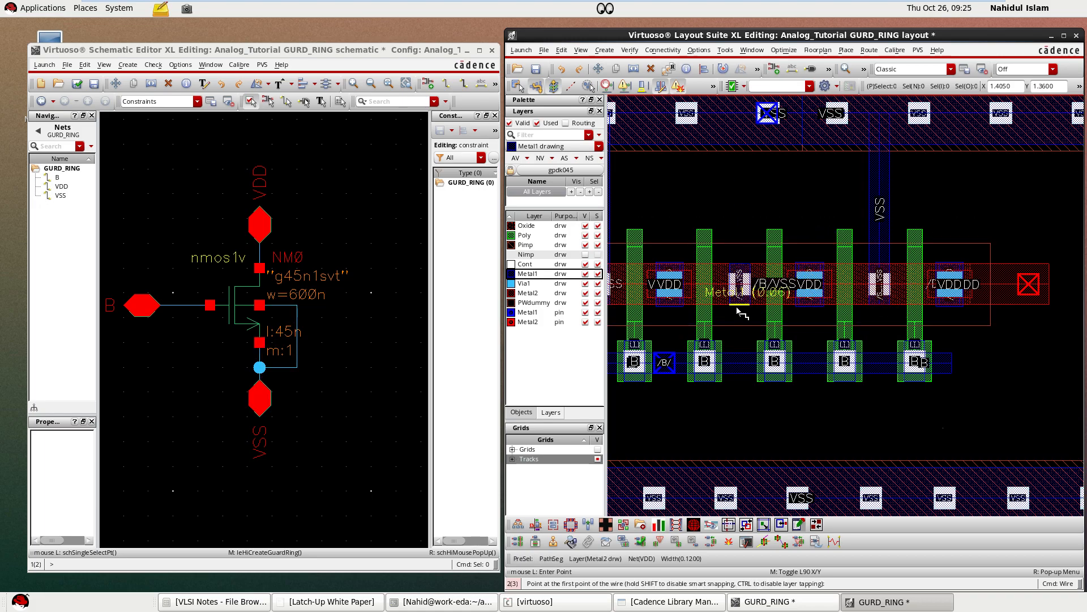
scroll(776, 229, "down", 1)
key("Escape")
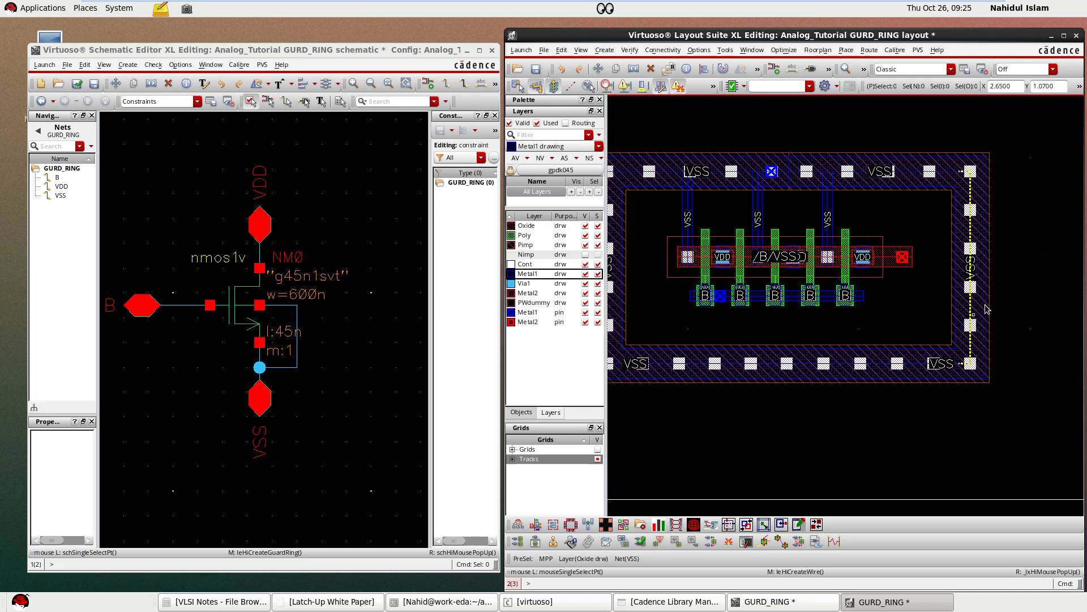
- Stretch the bottom side of the guard ring upward, closer to the gate contacts
left_click(830, 367)
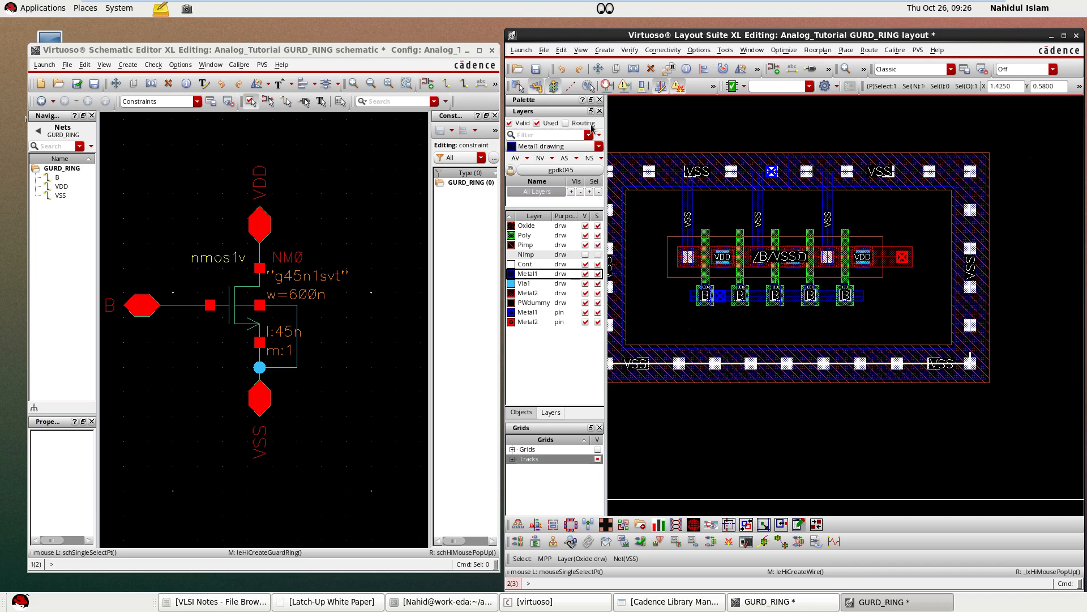
key("s")
left_click(826, 365)
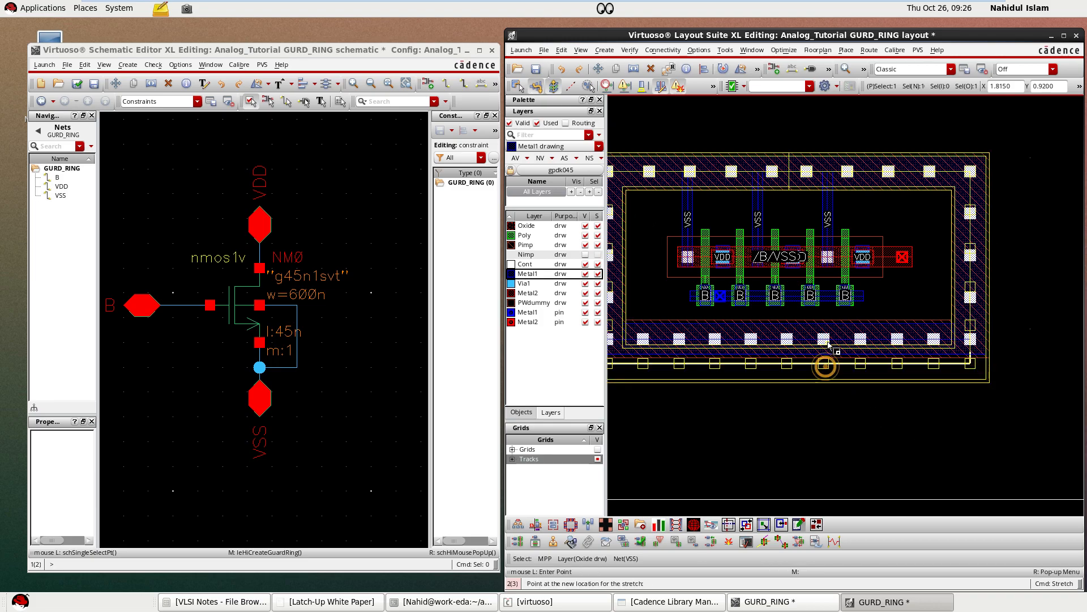
left_click(830, 344)
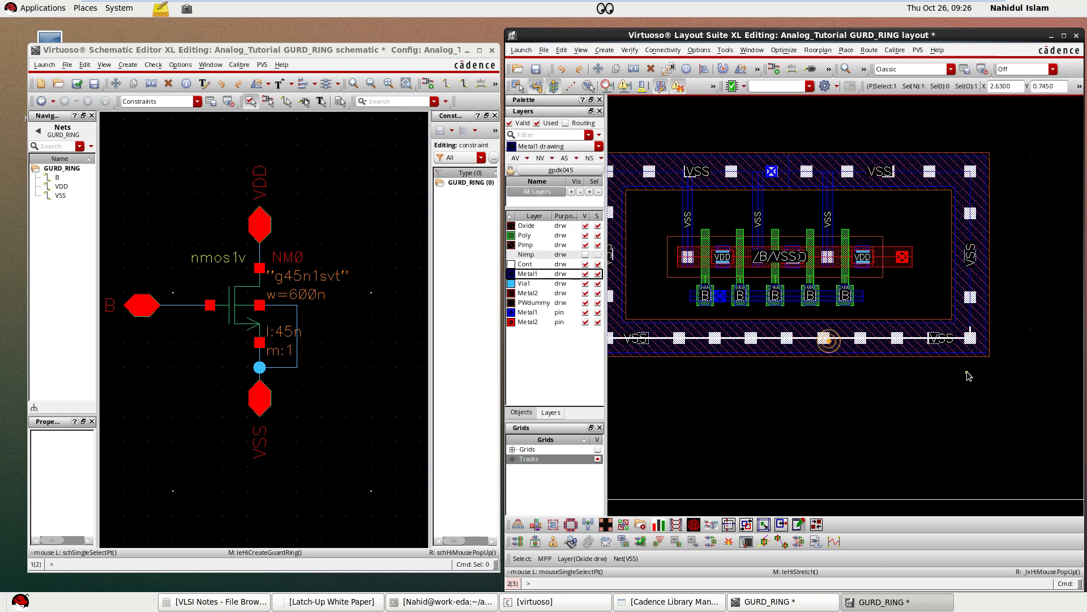
- Stretch the right side of the guard ring inward, closer to the VDD pin at the transistor's right end
left_click(971, 243)
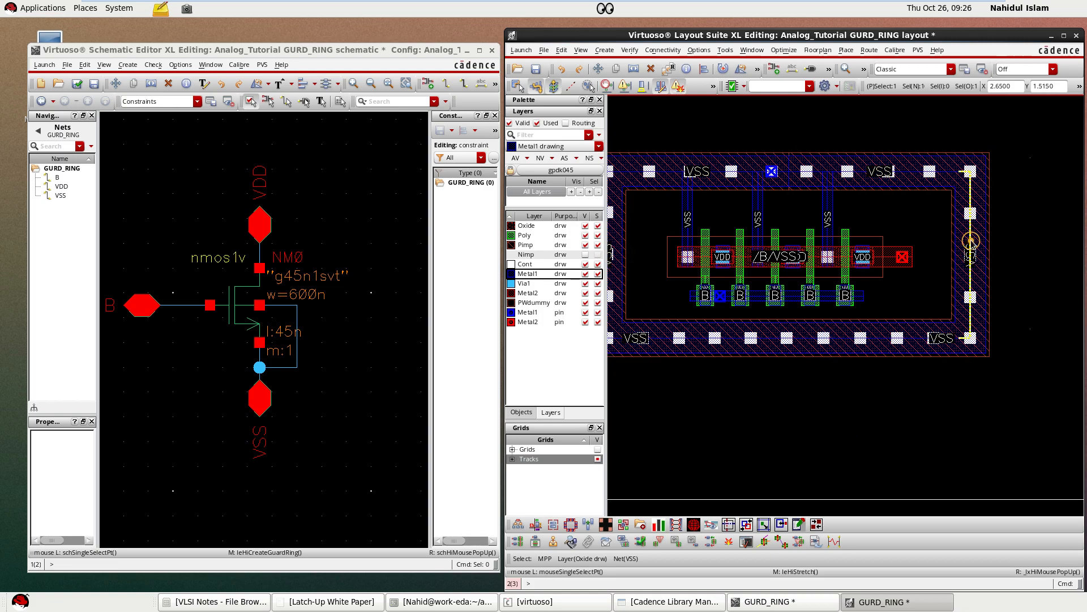
key("s")
left_click(971, 242)
left_click(941, 241)
left_click(1044, 356)
- Stretch the left side of the guard ring inward, closer to the transistor's first source contact
scroll(890, 358, "down", 1)
scroll(793, 343, "up", 1)
left_click(713, 276)
key("s")
left_click(713, 276)
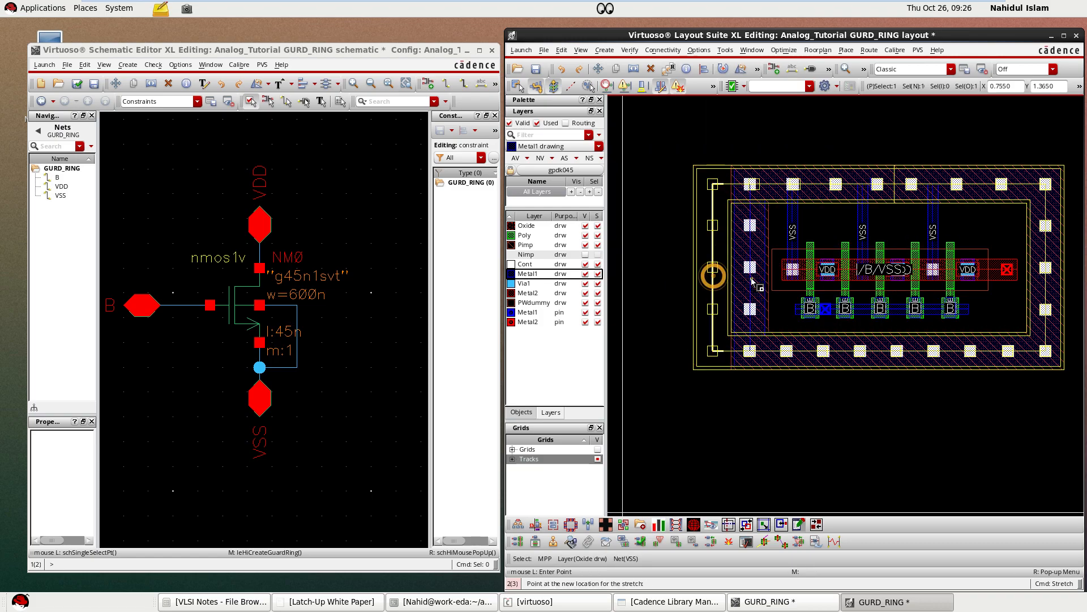
left_click(746, 280)
left_click(763, 404)
- Clear the selection and save the GURD_RING layout with the tightened guard ring
scroll(764, 405, "down", 1)
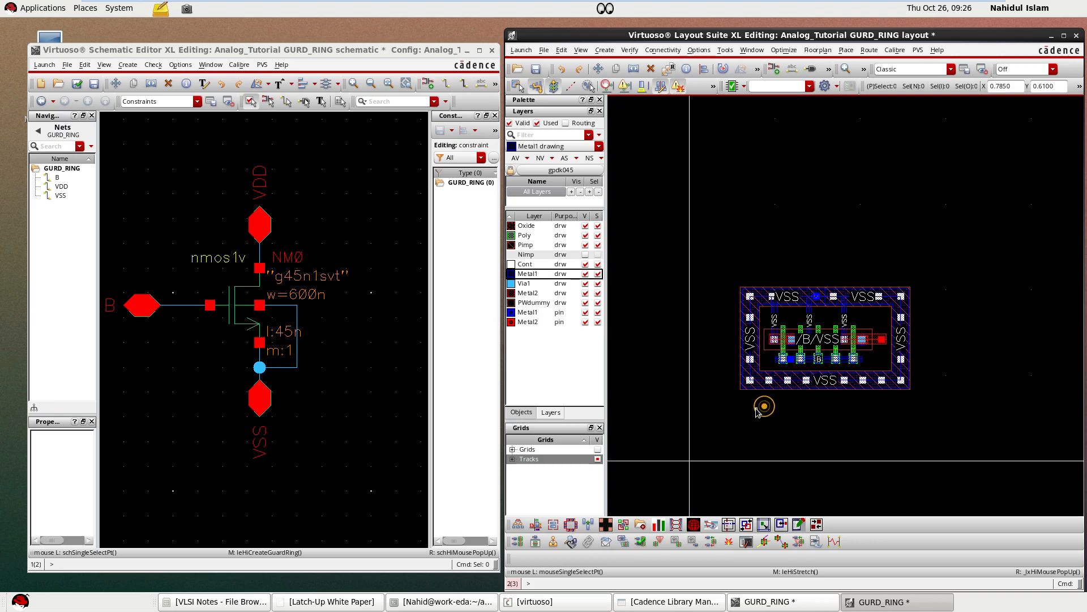
scroll(808, 437, "up", 1)
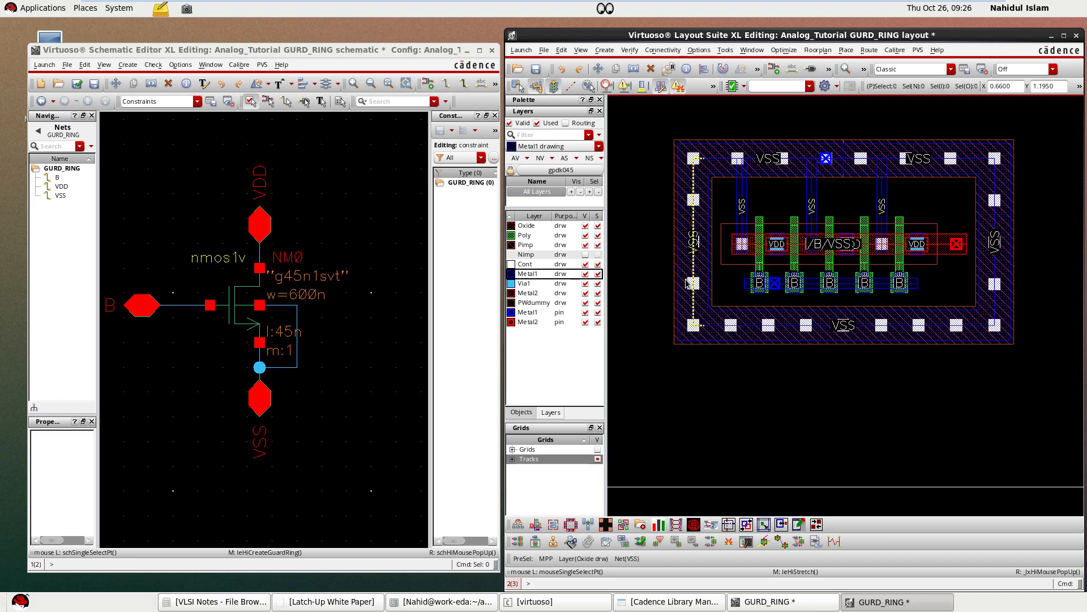
left_click(760, 385)
left_click(536, 69)
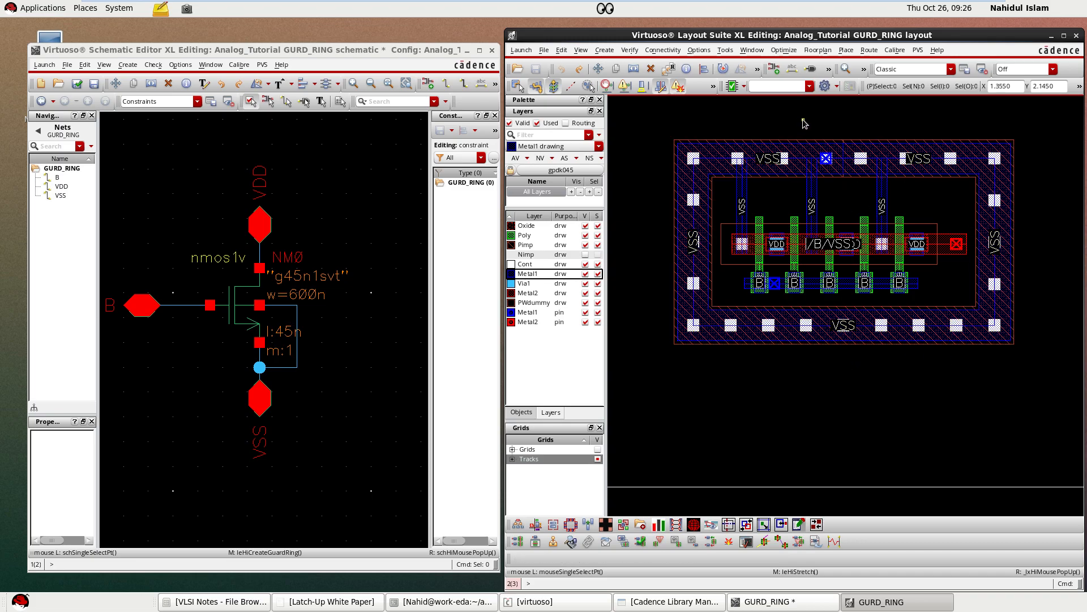
- Open the PVS DRC run form for the layout and load the virtuoso6.drc_preset presets file
key("f")
scroll(841, 198, "down", 1)
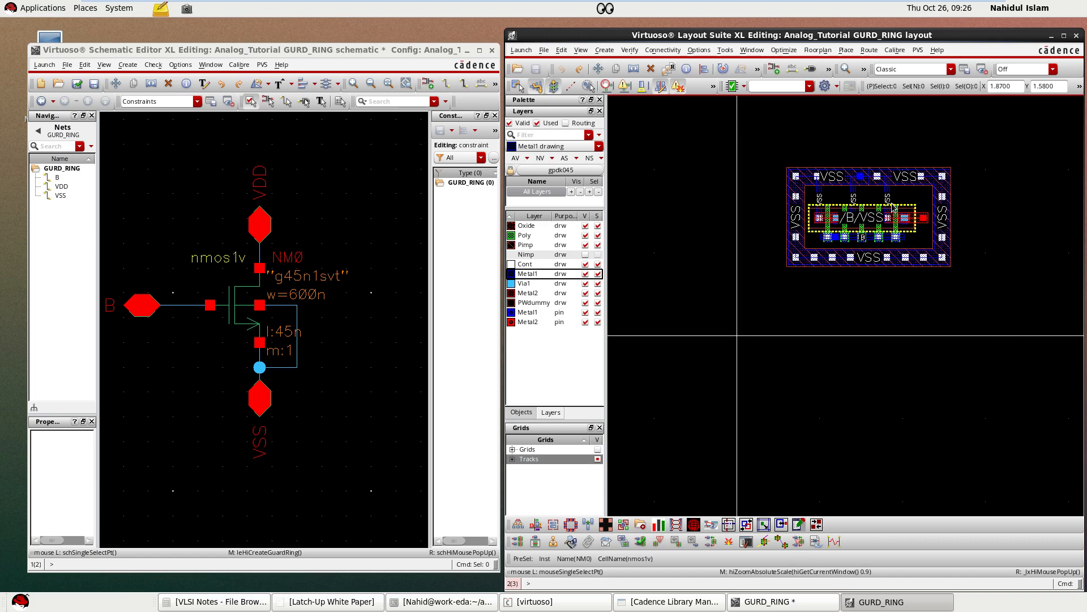
scroll(891, 202, "up", 1)
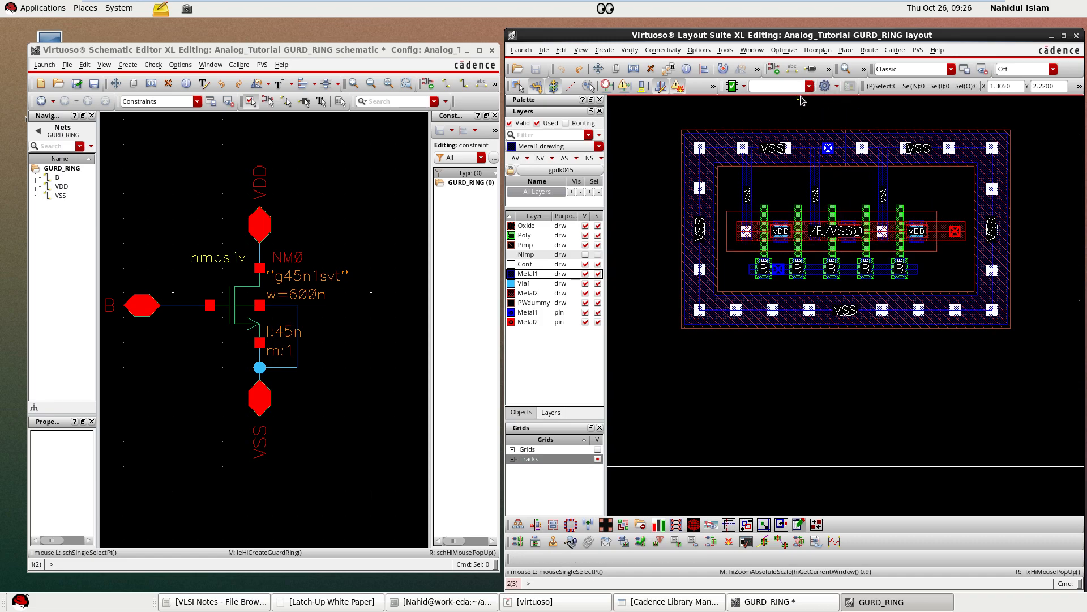
left_click(849, 54)
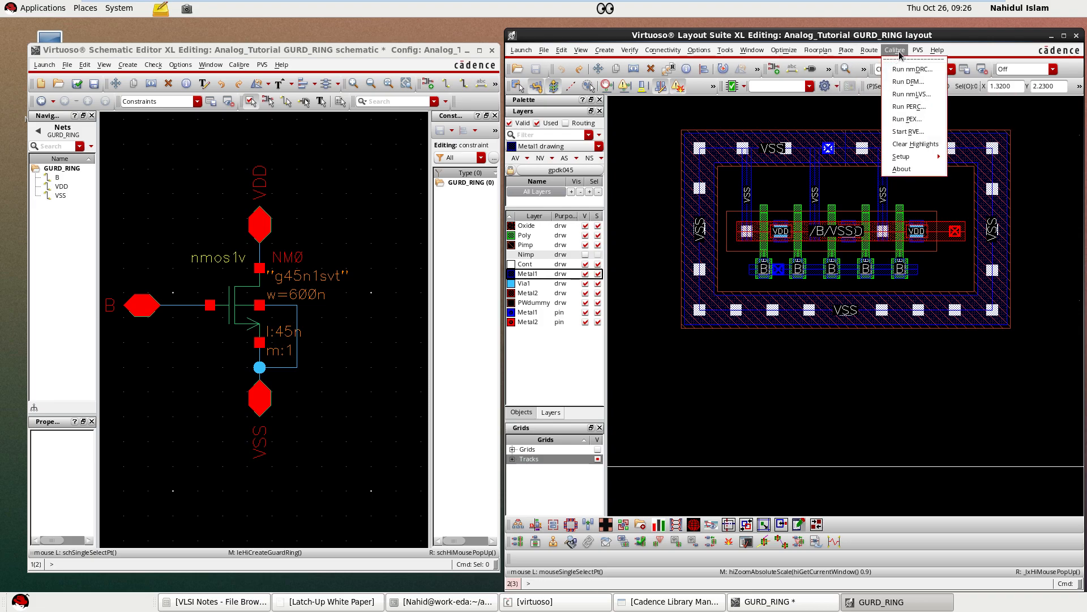
left_click(917, 51)
left_click(917, 51)
left_click(929, 98)
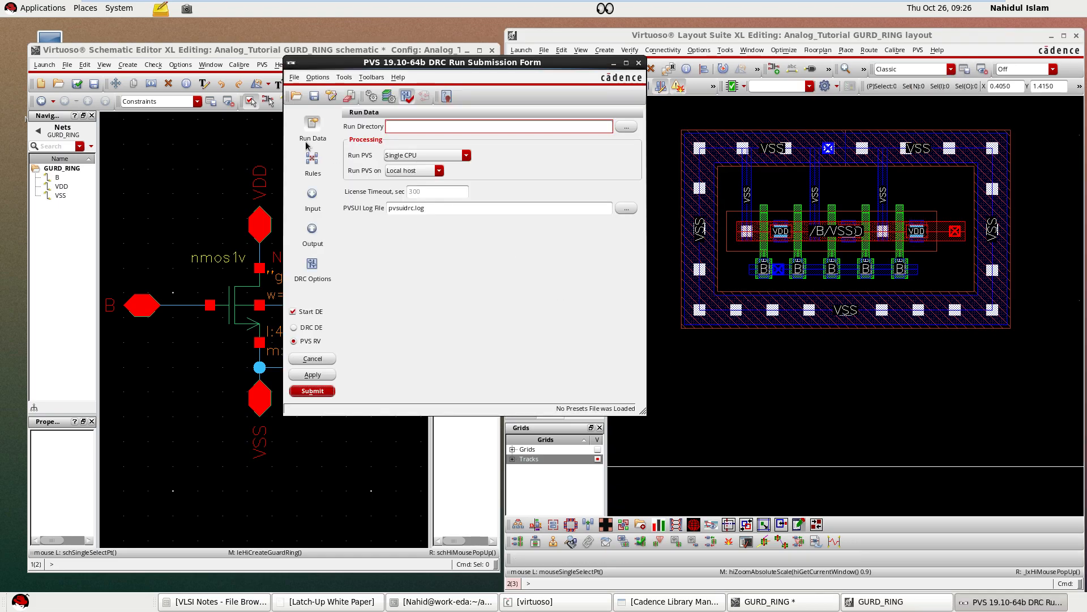
left_click(294, 77)
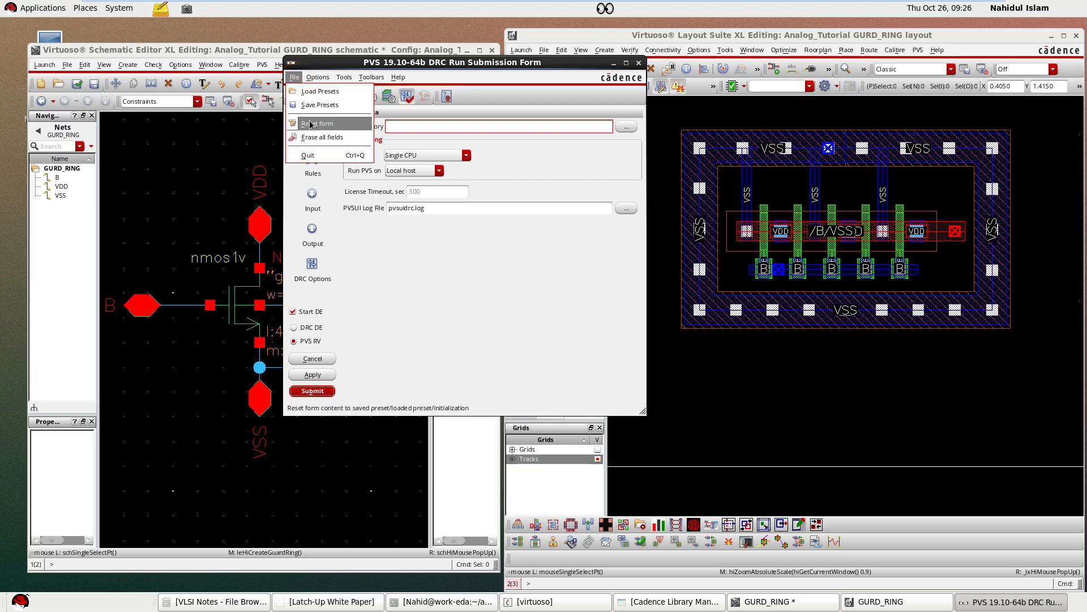
left_click(320, 91)
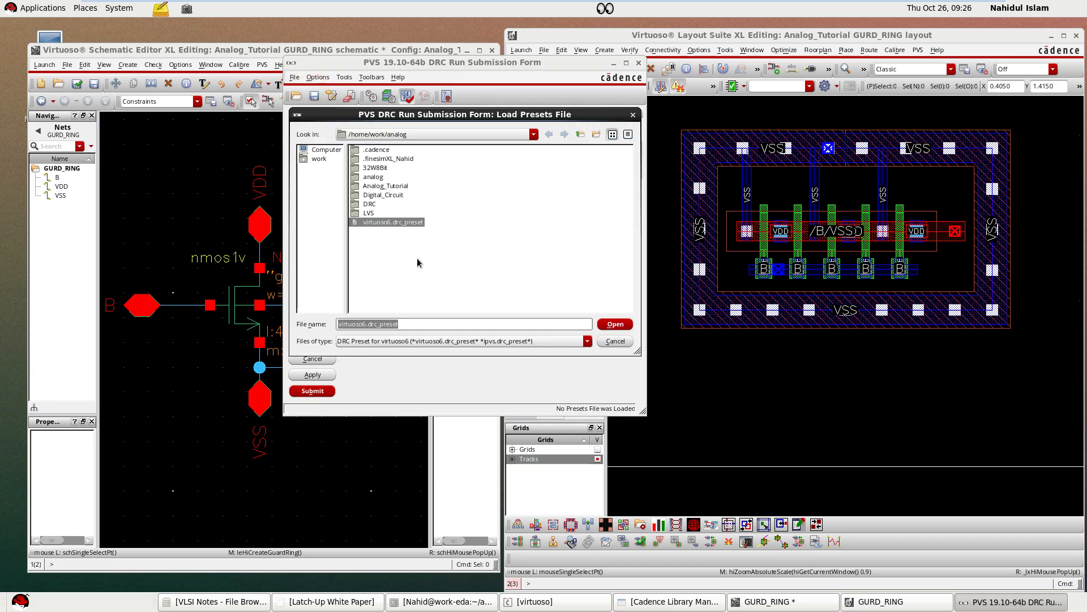
left_click(622, 328)
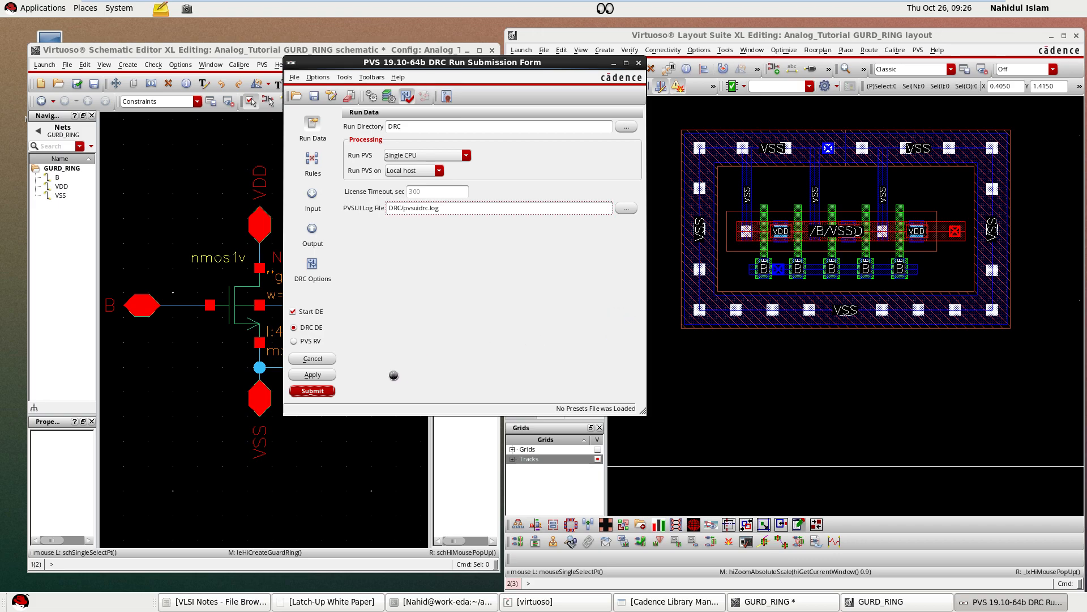
- Submit the DRC run, saving the modified cellviews first, and place the error results window beside the layout
left_click(311, 392)
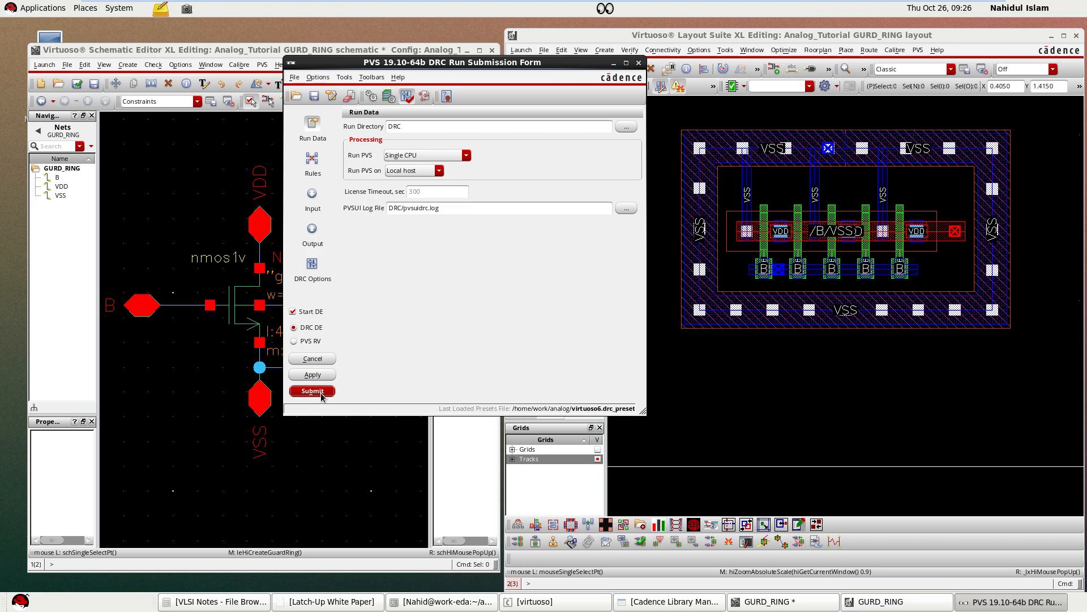
left_click(527, 317)
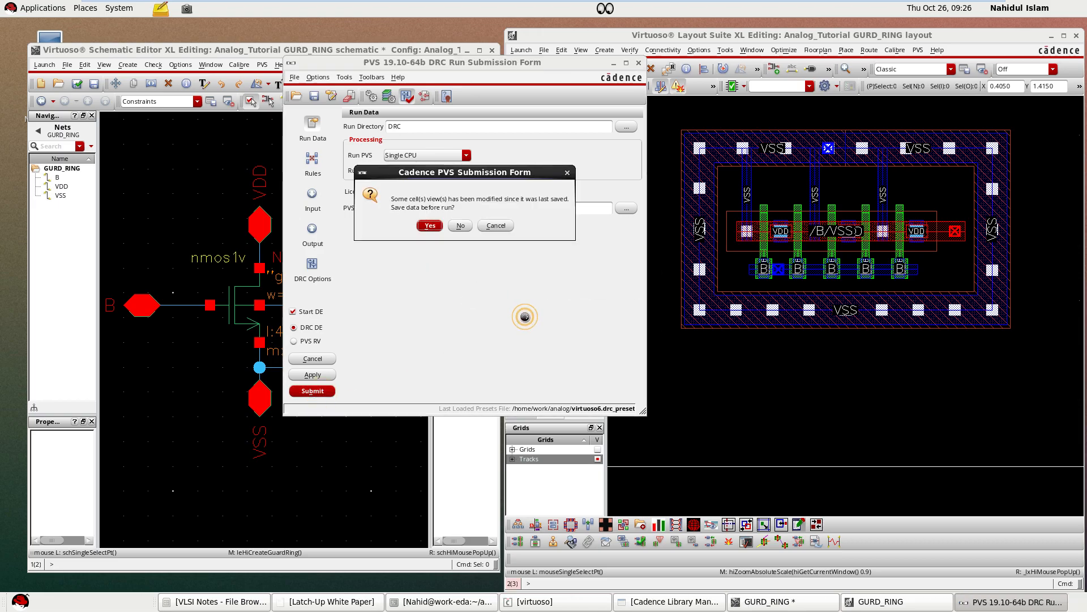
left_click(430, 226)
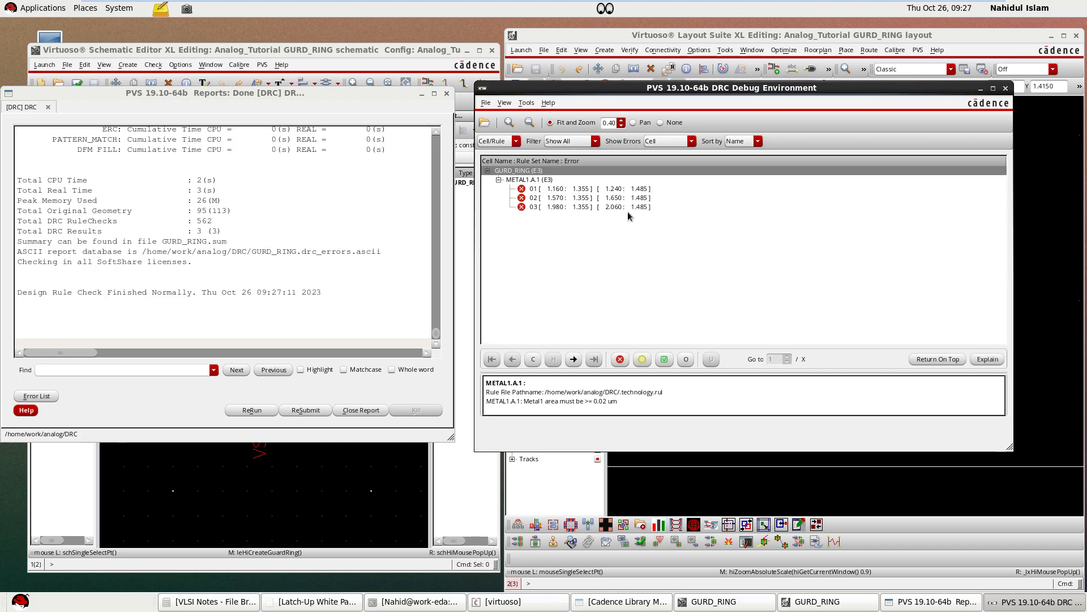
left_click_drag(565, 90, 101, 88)
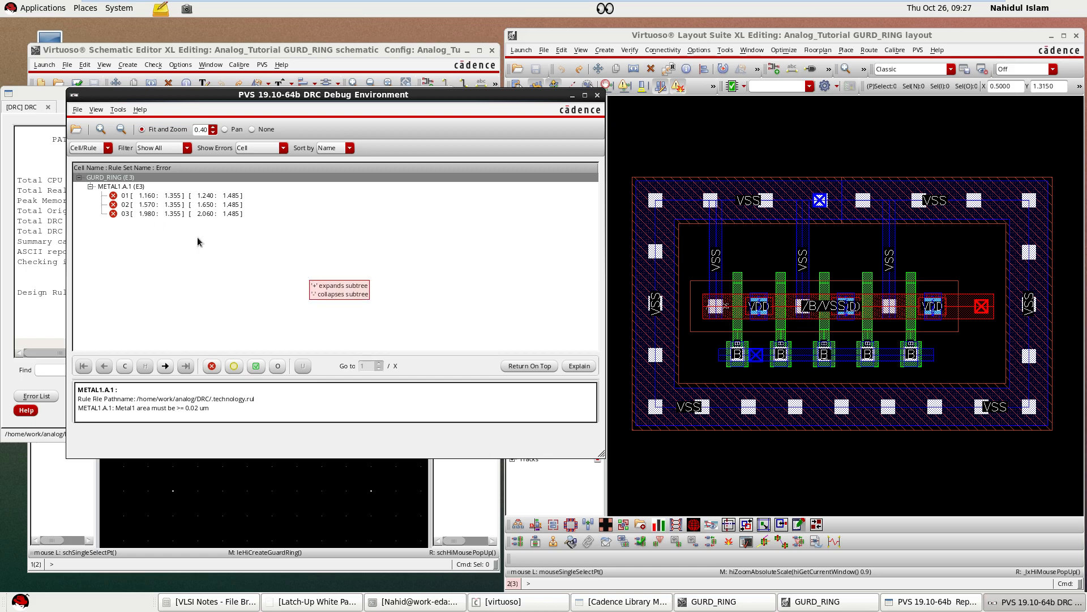
scroll(749, 291, "up", 1)
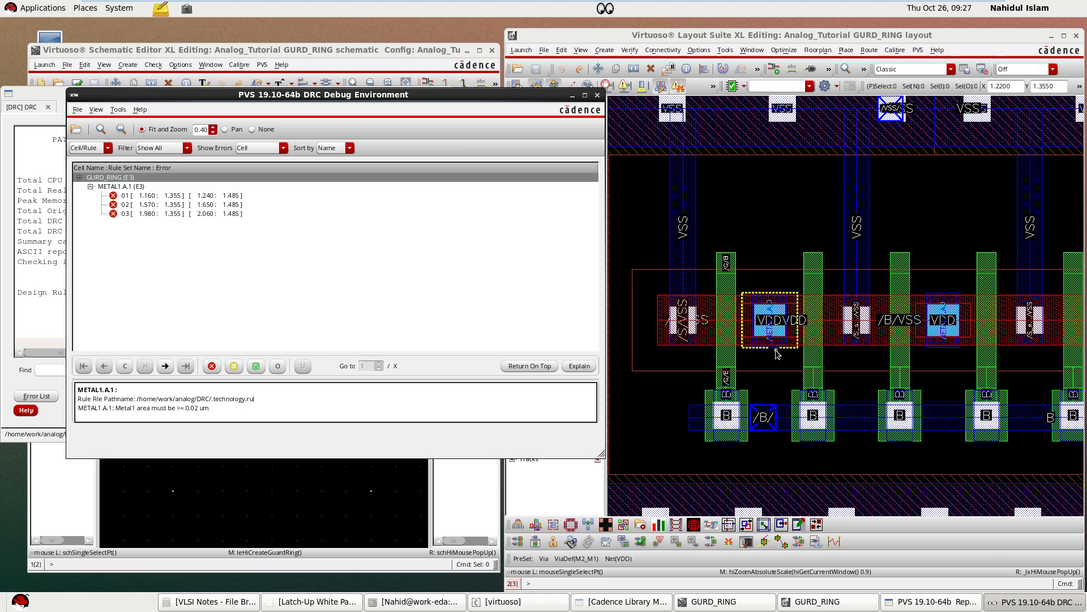
left_click(769, 225)
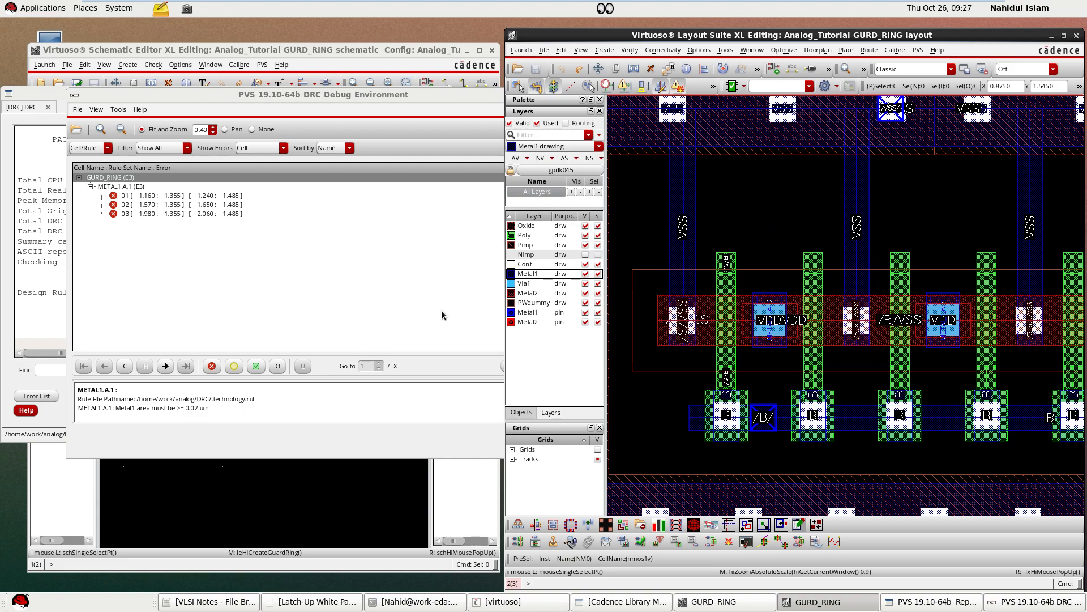
key("p")
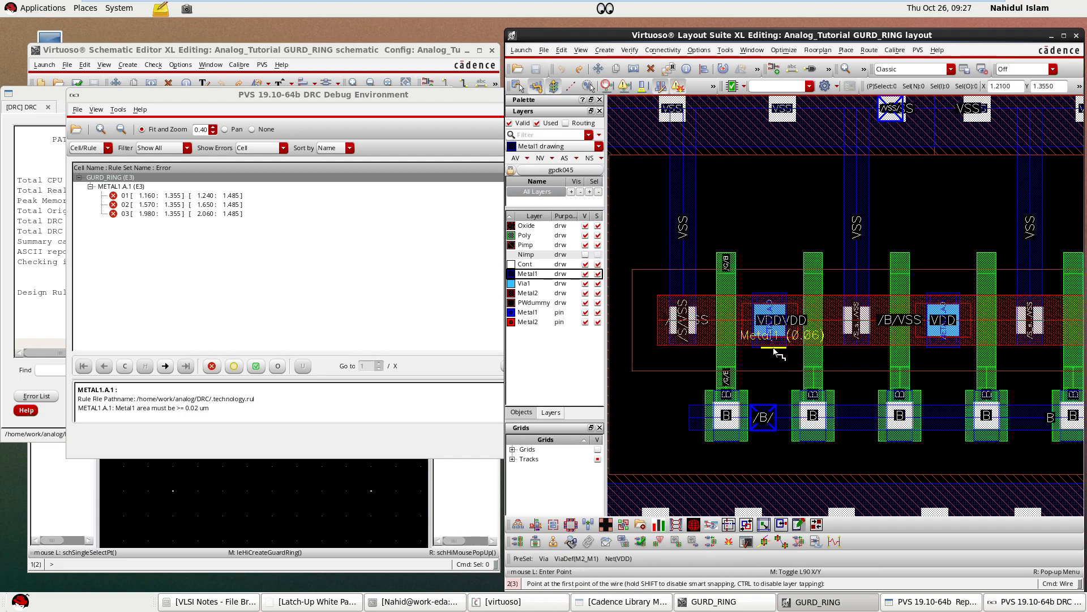
left_click(775, 337)
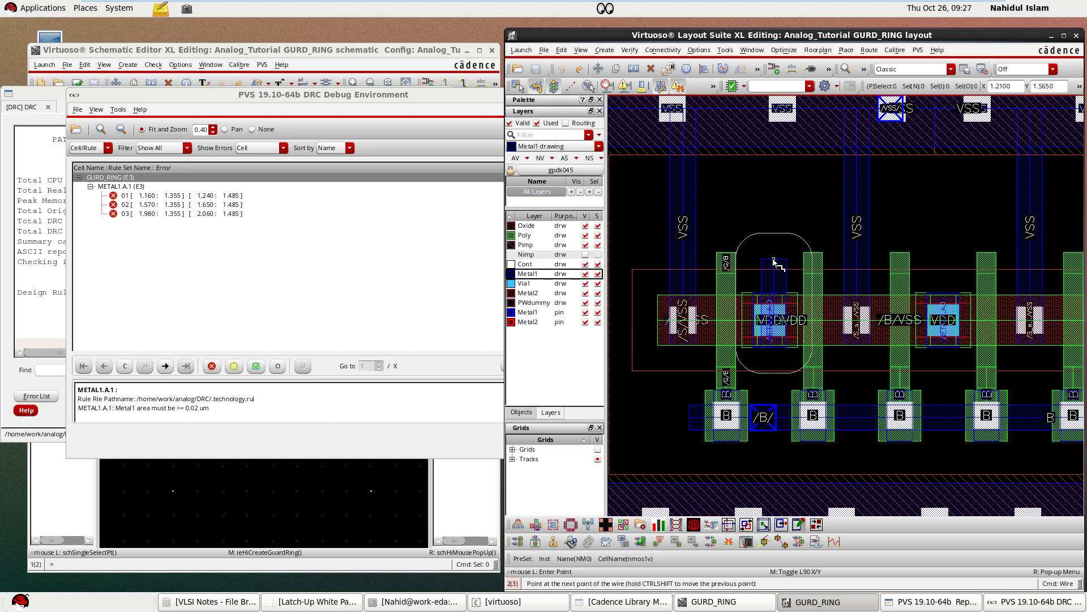
key("Escape")
- Draw a vertical Metal1 wire from the first VDD drain via up to about the top of the poly gates
scroll(757, 316, "up", 1)
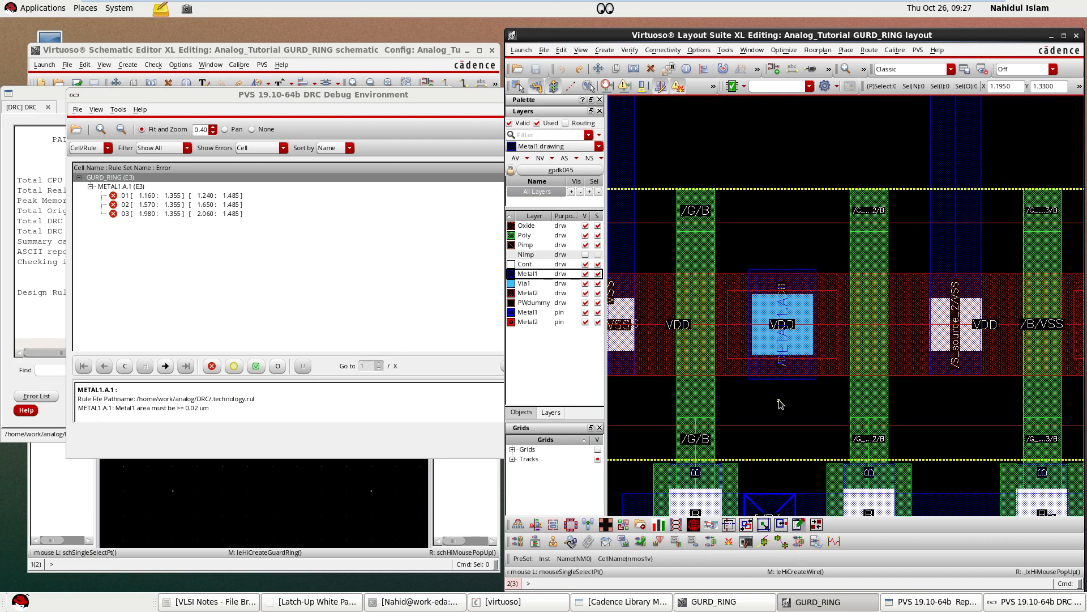
key("p")
left_click(785, 371)
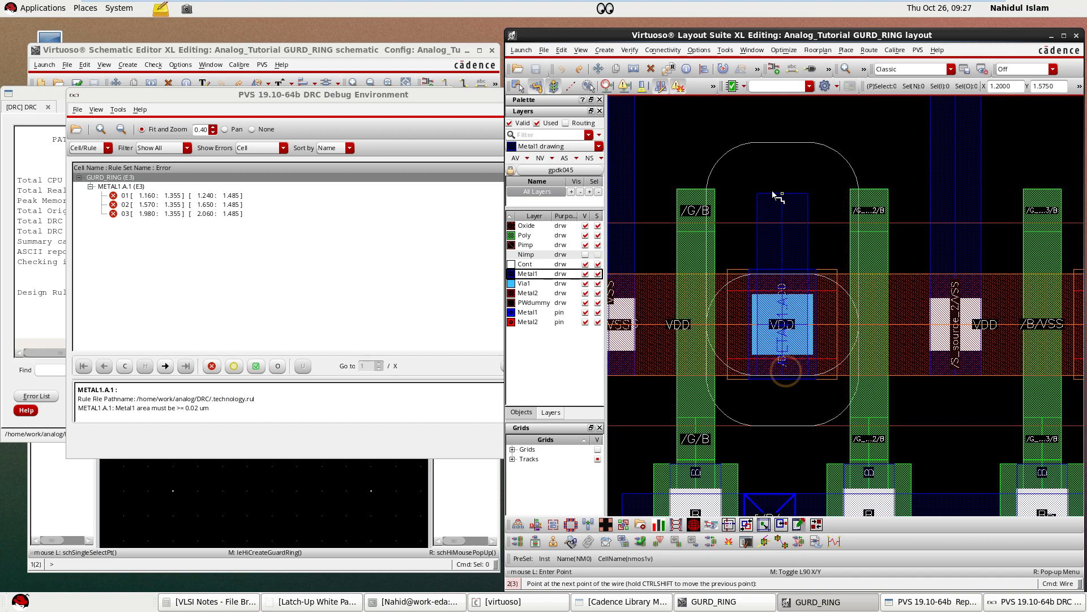
double_click(773, 186)
- Draw a matching vertical Metal1 wire from the middle VDD drain via up to about the gate tops
scroll(735, 324, "down", 1)
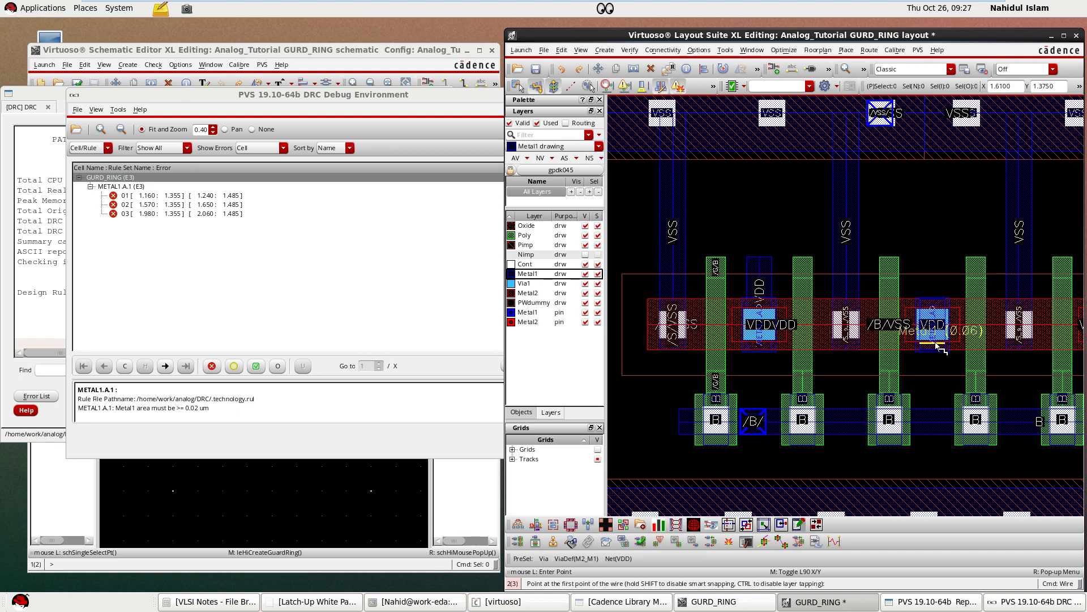
scroll(941, 349, "up", 2)
left_click(943, 381)
scroll(916, 137, "down", 2, "ctrl")
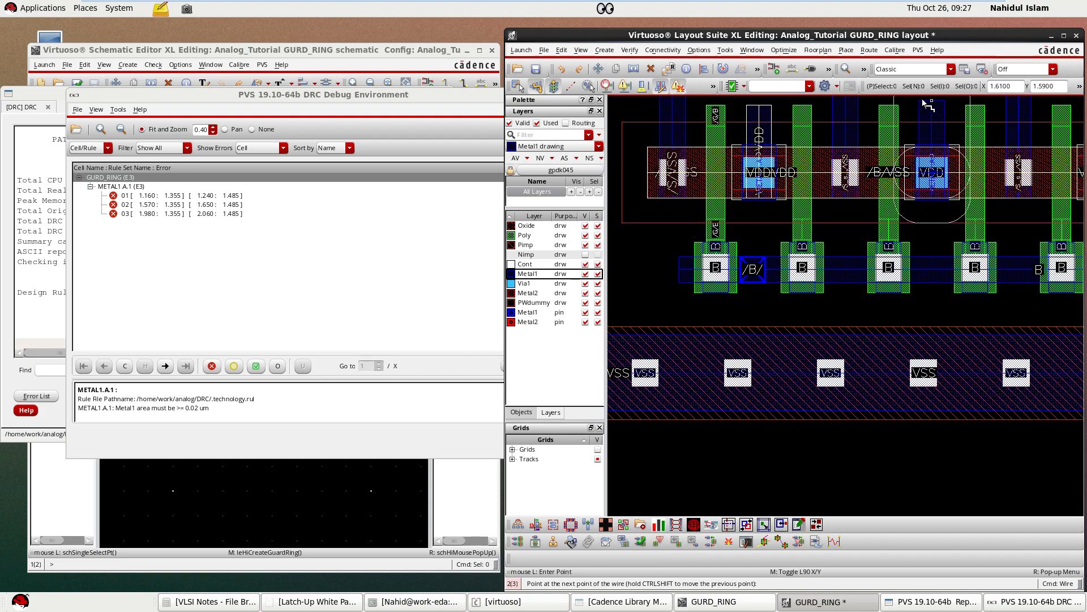
double_click(923, 106)
- Extend the last VDD drain via with a vertical Metal1 wire up to about the gate tops and end wiring
scroll(854, 208, "down", 1)
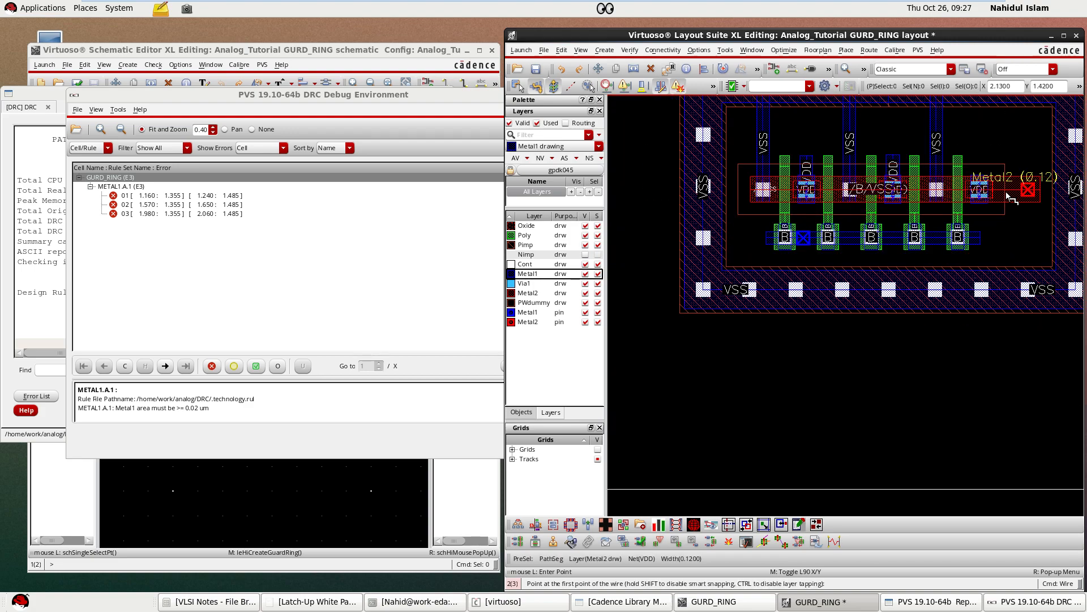
scroll(1012, 193, "up", 2)
left_click(905, 121)
scroll(908, 139, "down", 4)
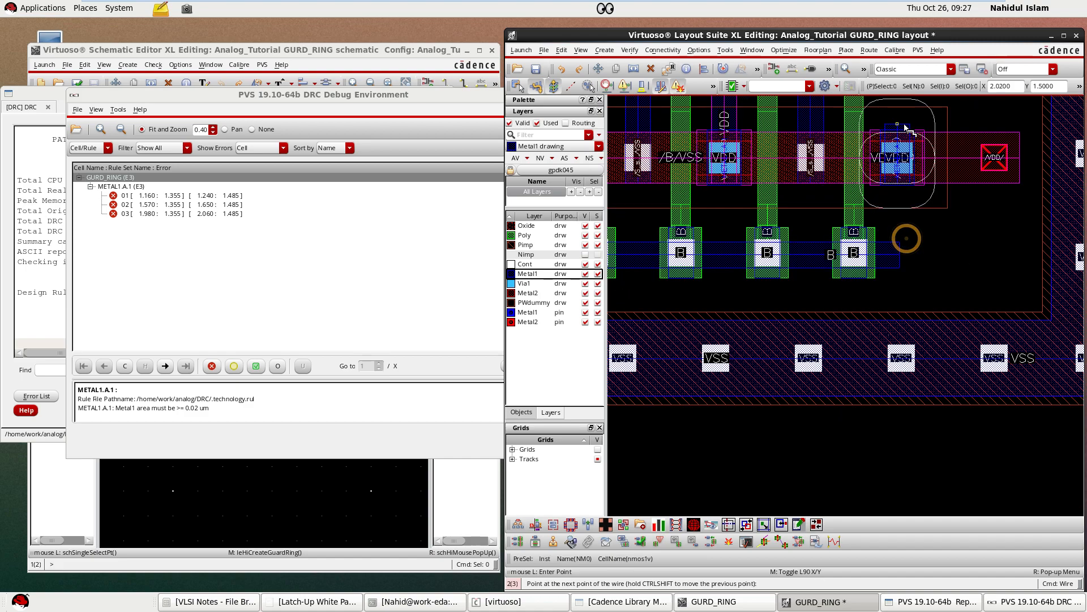
scroll(908, 151, "up", 2)
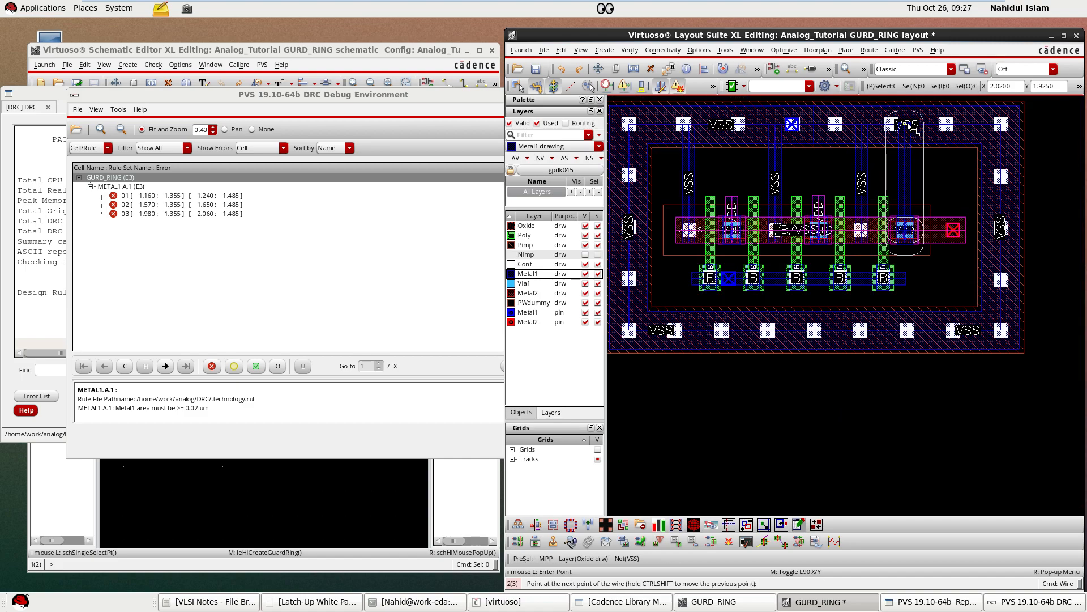
scroll(913, 215, "up", 2)
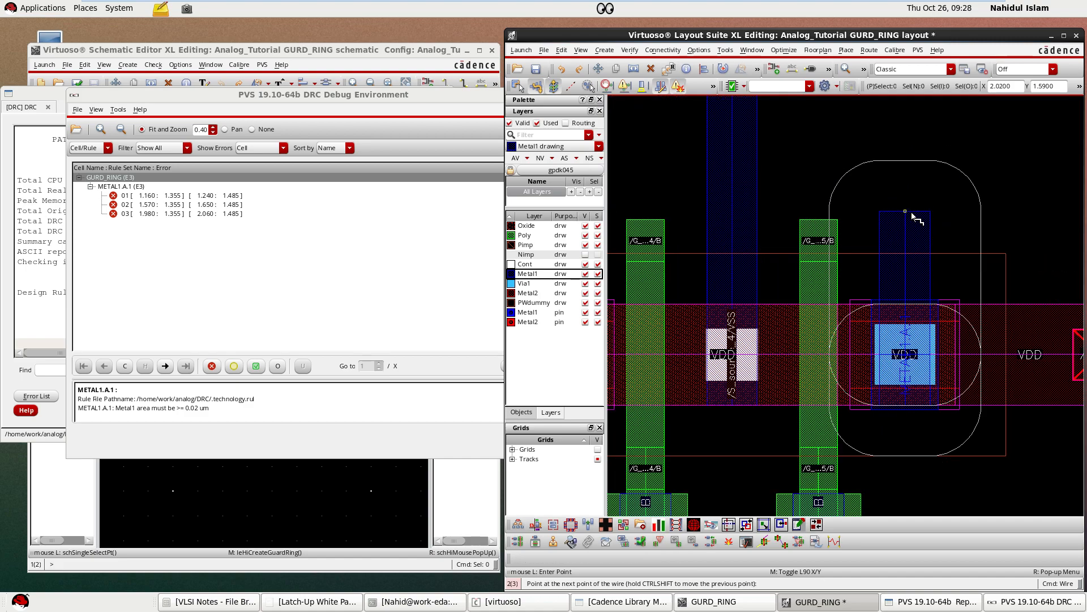
scroll(913, 215, "down", 1)
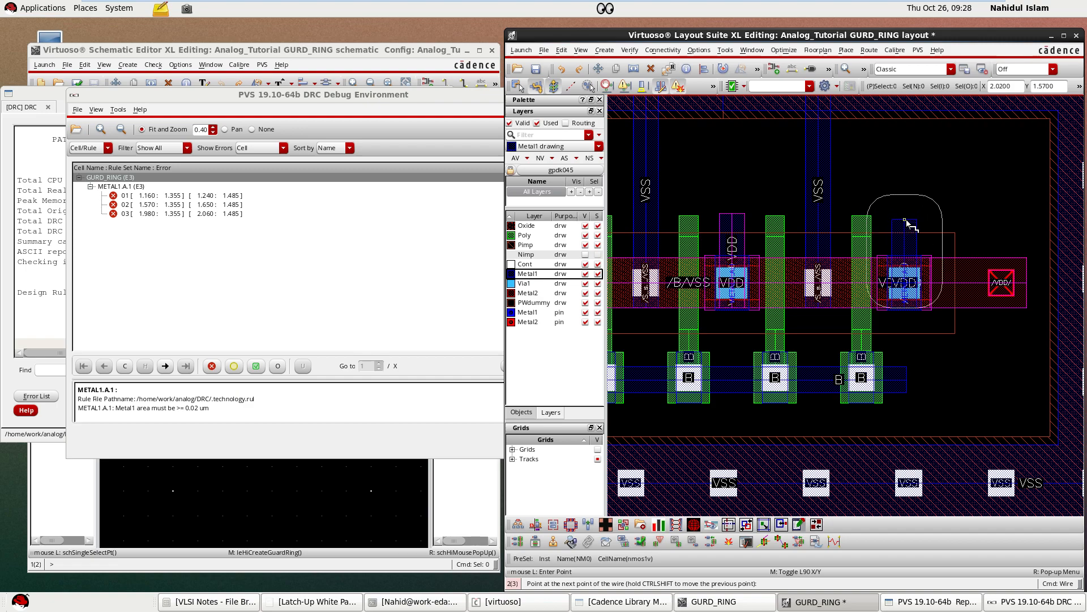
double_click(905, 218)
scroll(909, 256, "down", 1)
key("Escape")
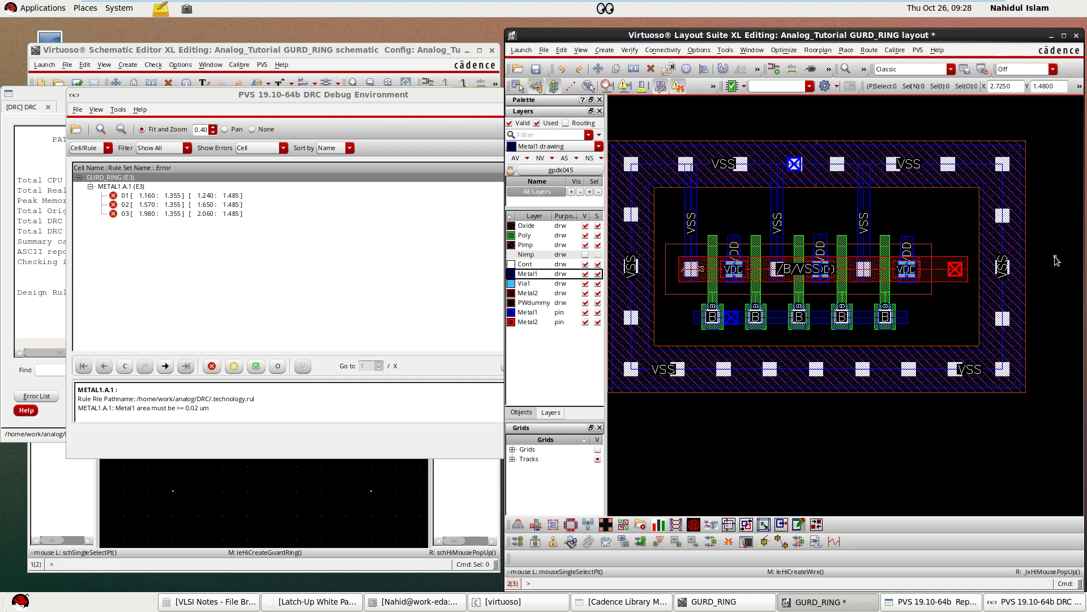
- Save the layout and rerun the DRC check from the PVS report
left_click(536, 70)
left_click(909, 601)
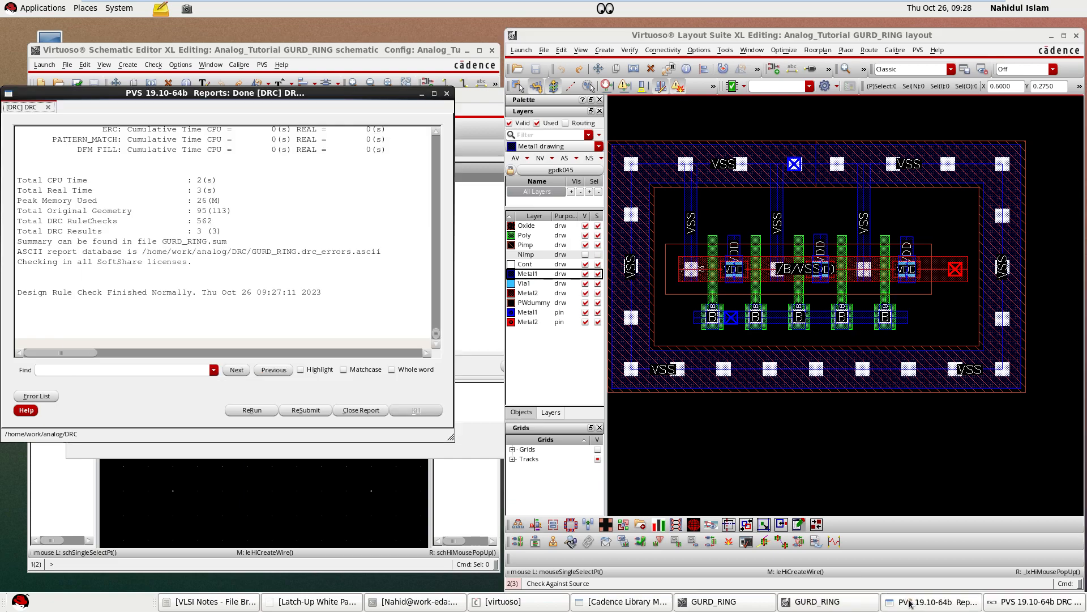
left_click(248, 411)
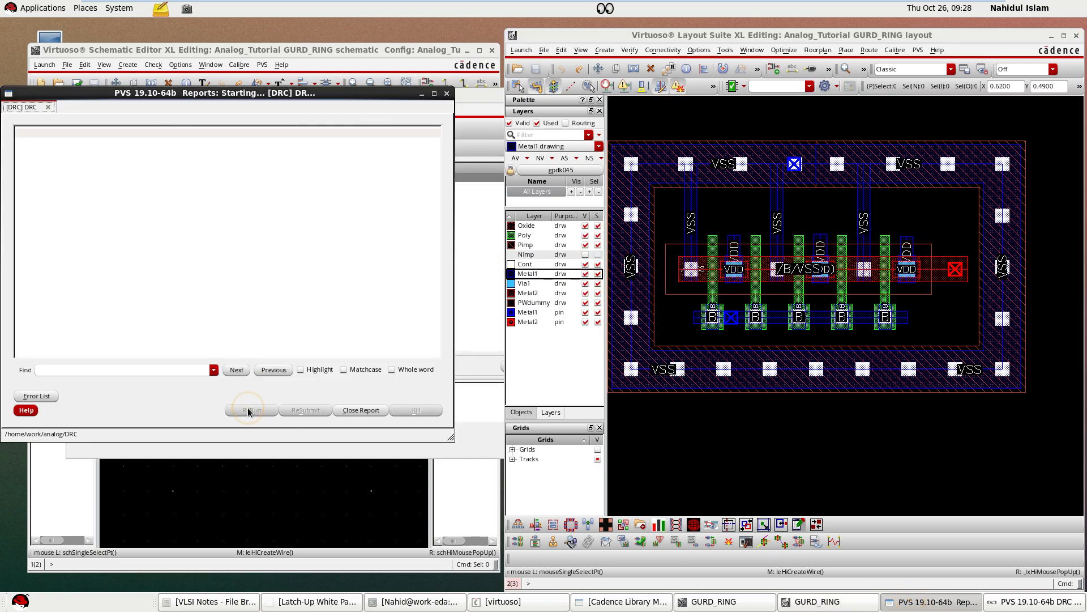
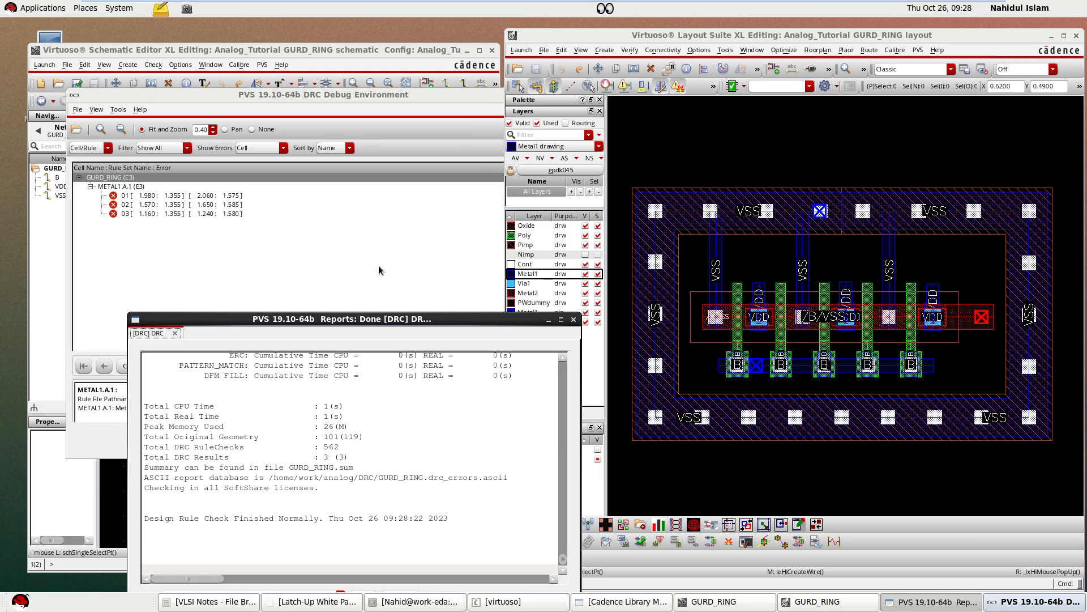
- Zoom the layout to the third METAL1.A.1 error and examine the Metal1 at the first VDD via
left_click(170, 214)
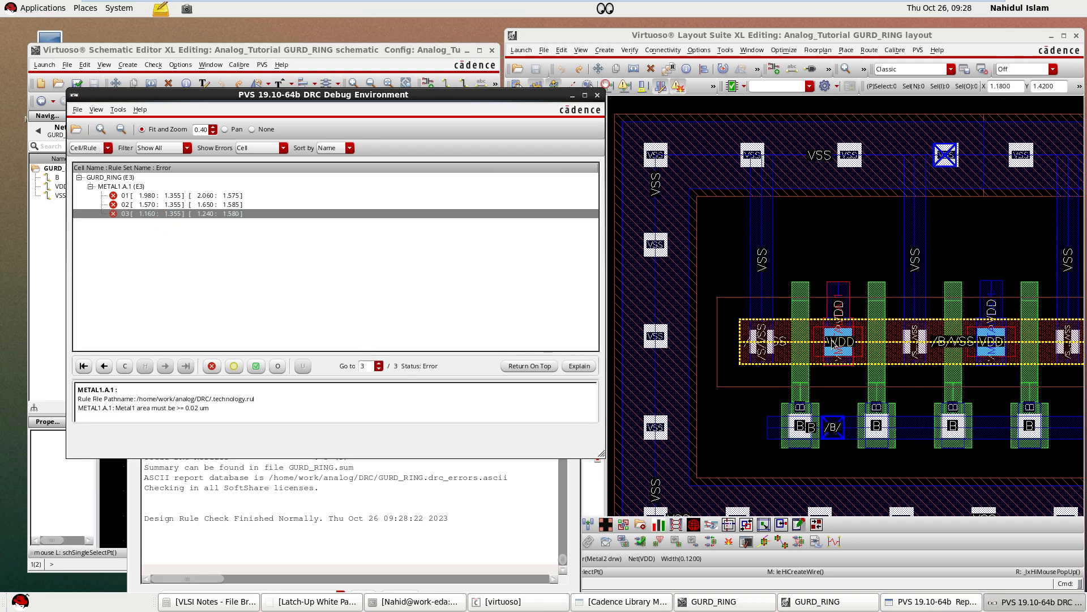
left_click(835, 238)
scroll(832, 233, "down", 1)
scroll(830, 206, "up", 1)
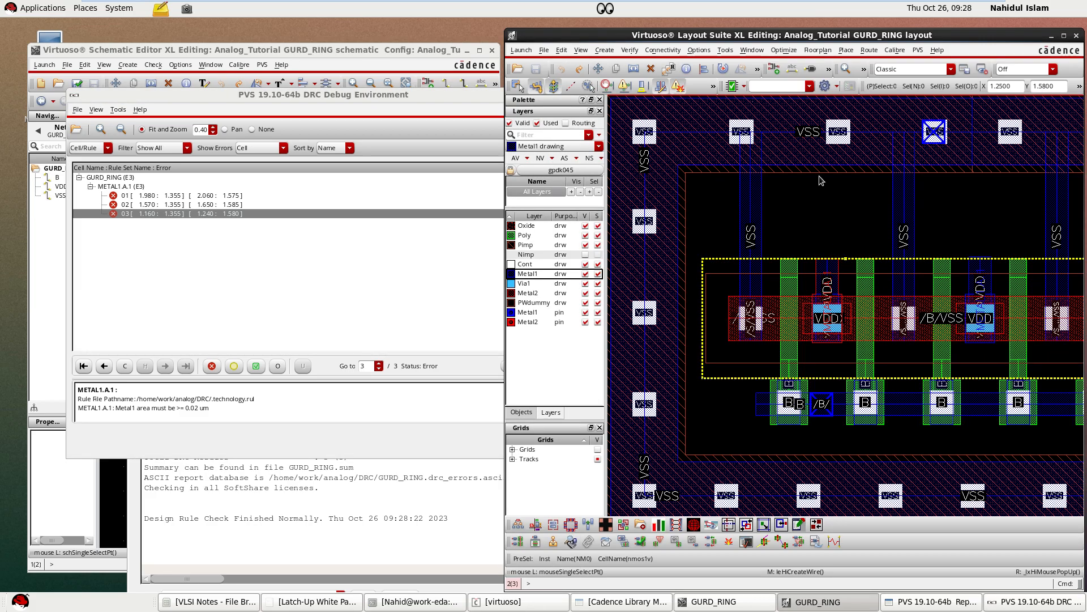
- Stretch the top end of the first VDD via's vertical Metal1 wire upward, past the gate tops
scroll(837, 300, "down", 1)
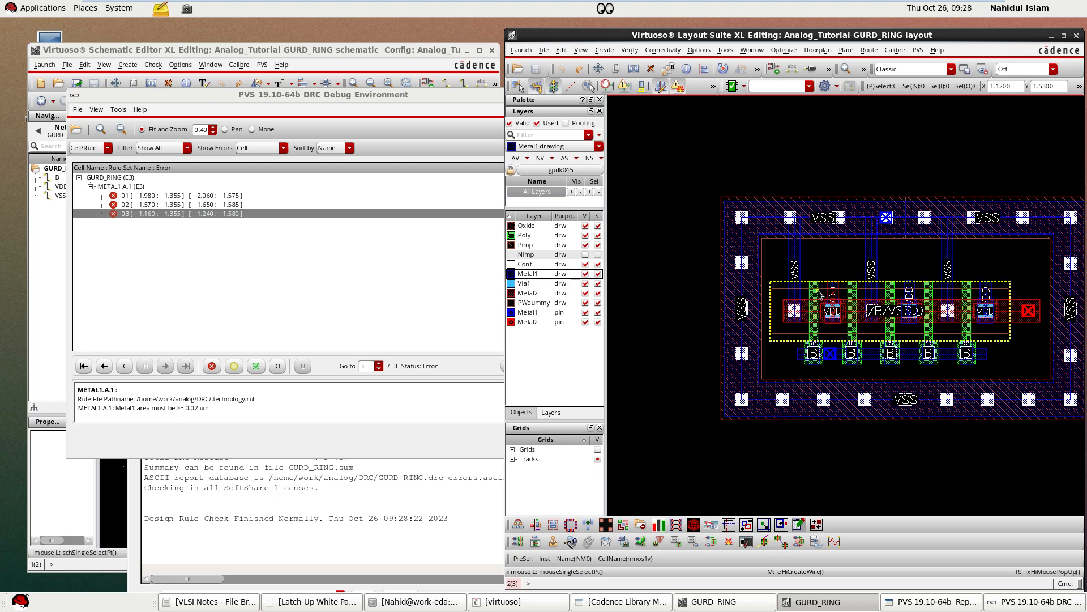
scroll(834, 159, "up", 1)
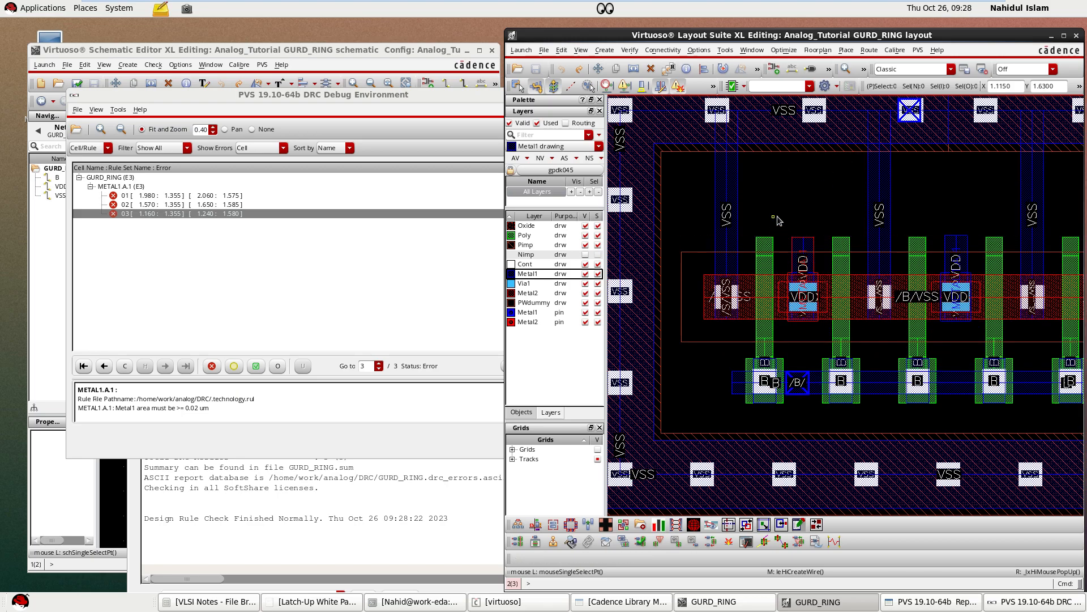
left_click(804, 240)
key("s")
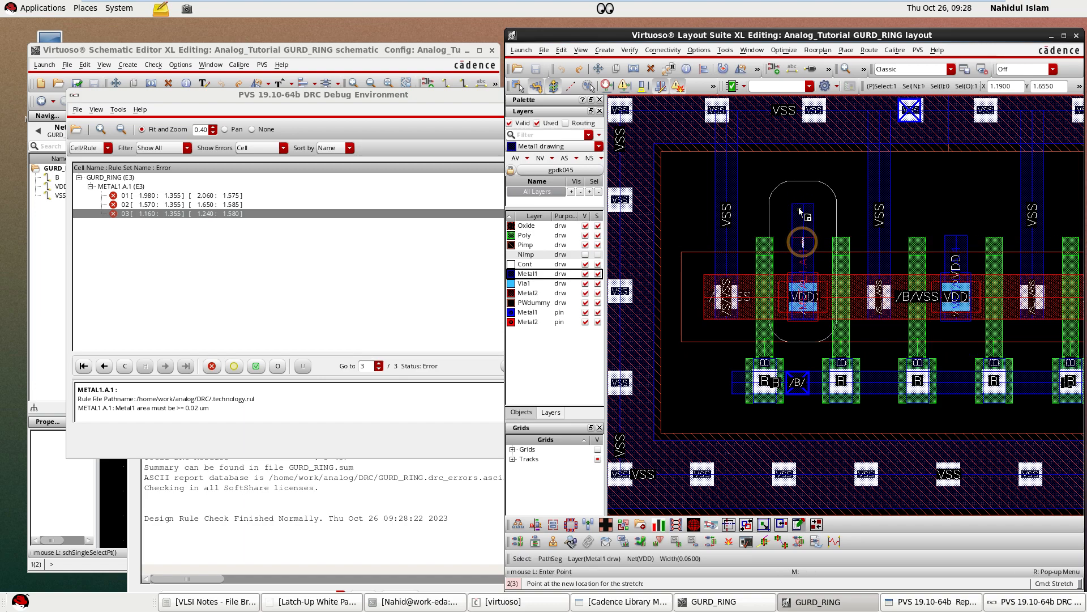
left_click(800, 212)
key("f")
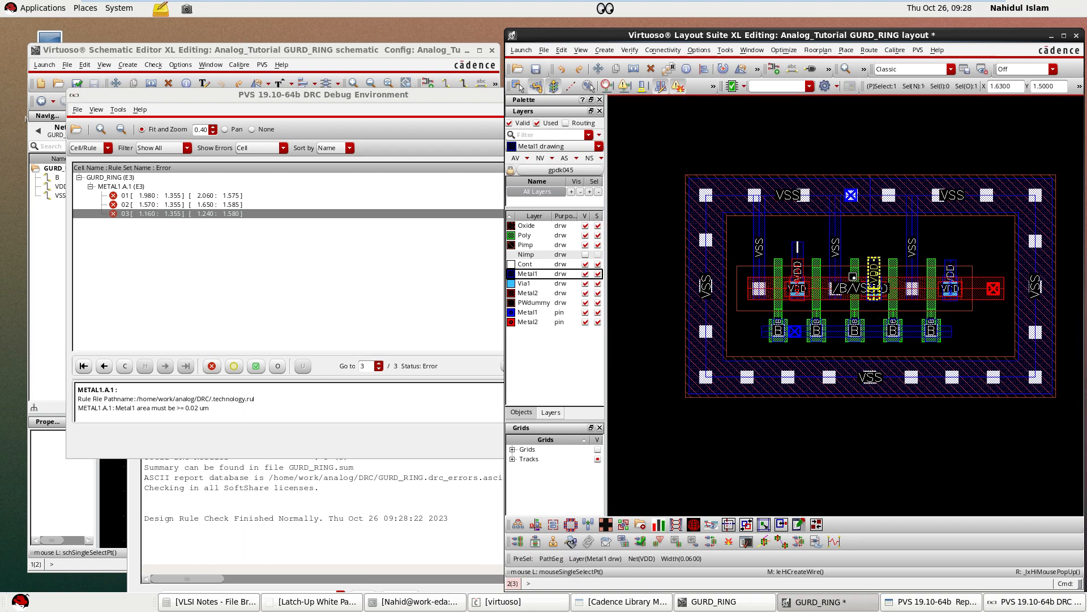
- Rerun the DRC check, saving the modified layout, and move the report window off the error list
left_click(358, 512)
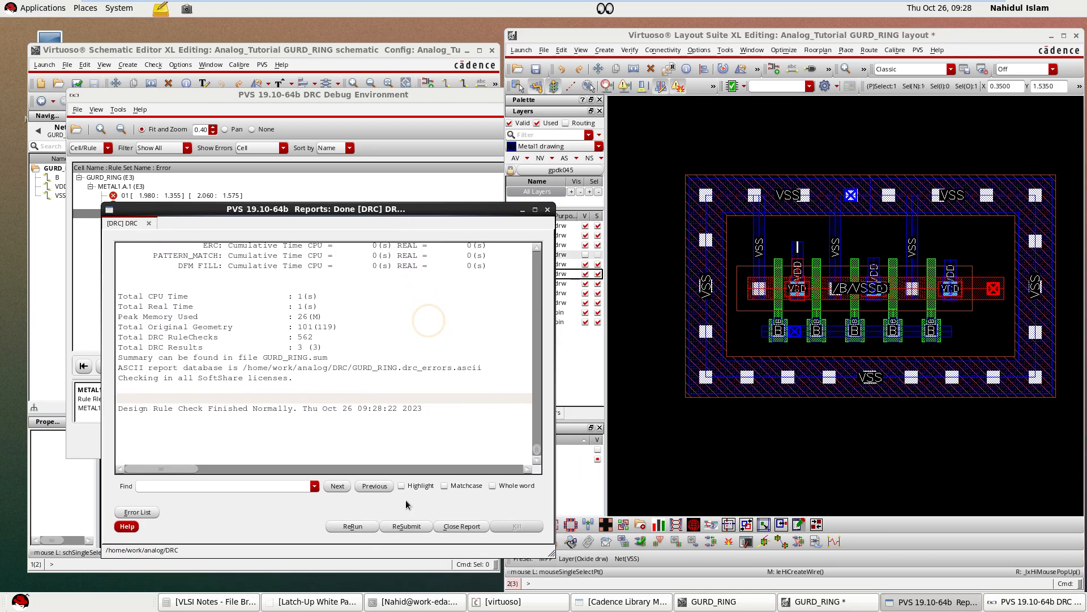
left_click(361, 526)
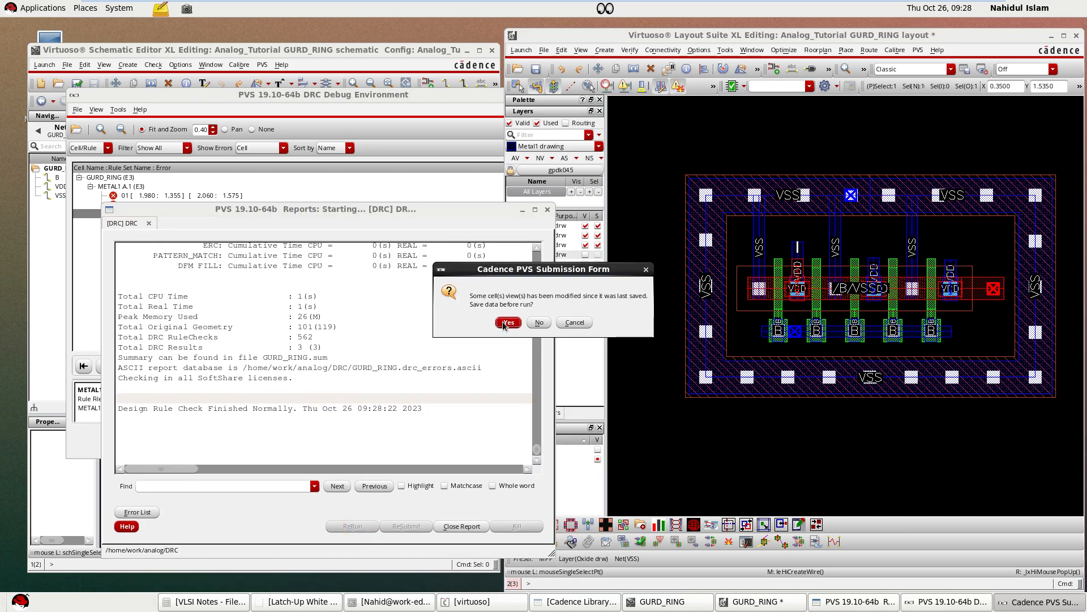
left_click(504, 324)
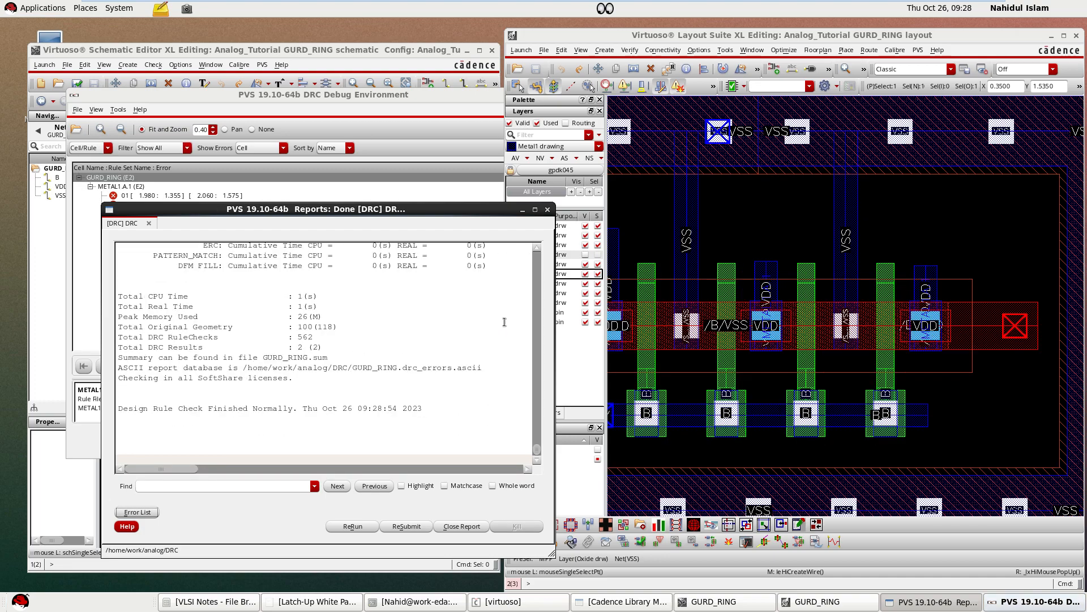
left_click_drag(147, 210, 168, 239)
- Try aligning the middle VDD Metal1 wire with the top of the first VDD wire using Quick Align, and undo it
scroll(627, 308, "down", 2, "ctrl")
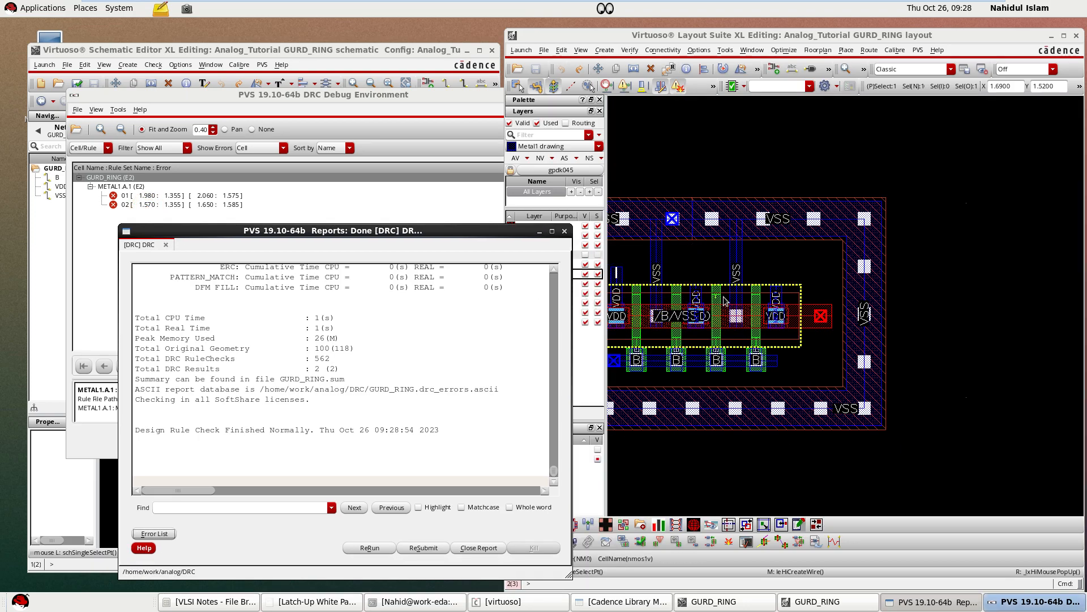
scroll(762, 289, "down", 1)
scroll(695, 299, "up", 1)
left_click(919, 159)
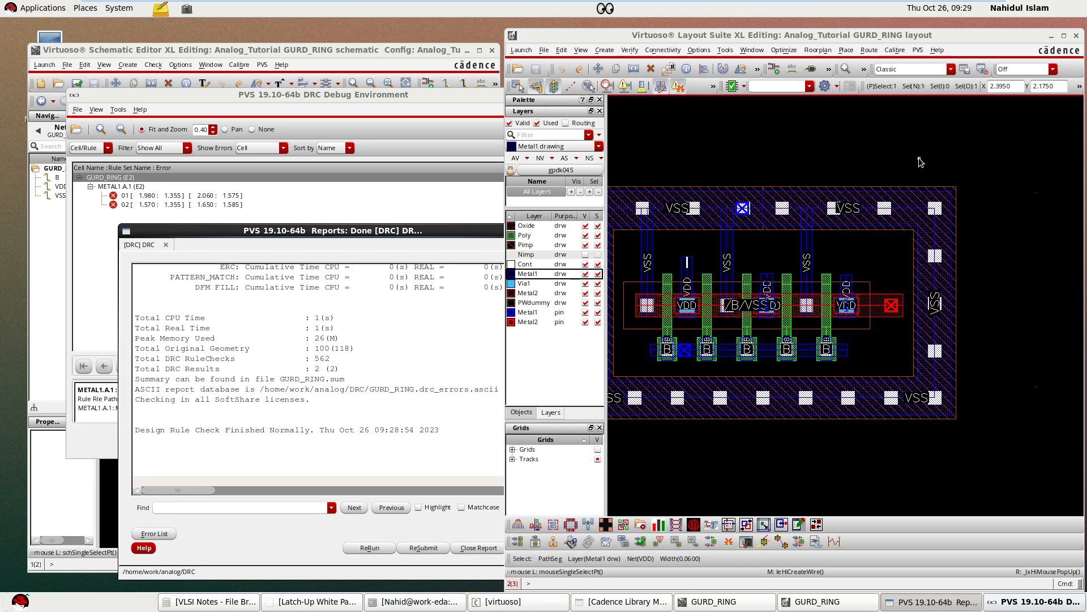
scroll(703, 278, "up", 2)
scroll(750, 277, "down", 1)
left_click(855, 283)
key("a")
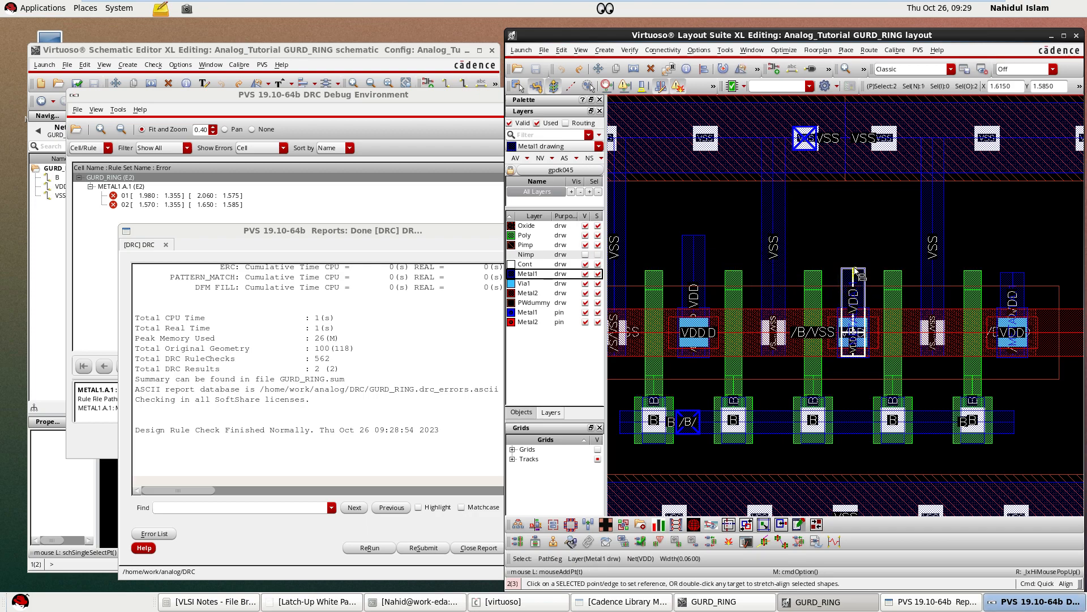
left_click(856, 270)
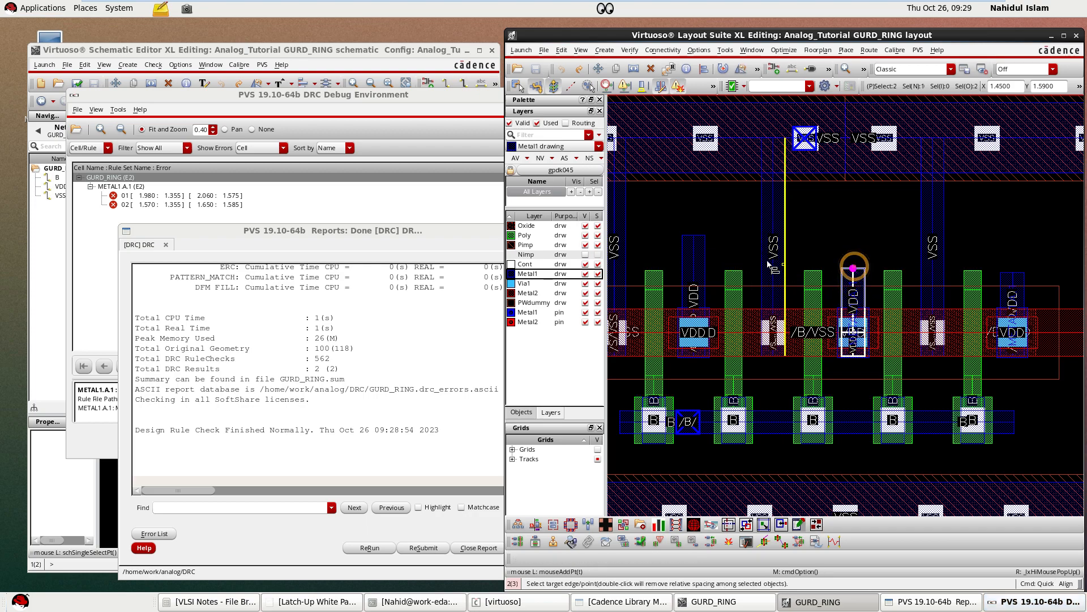
left_click(697, 239)
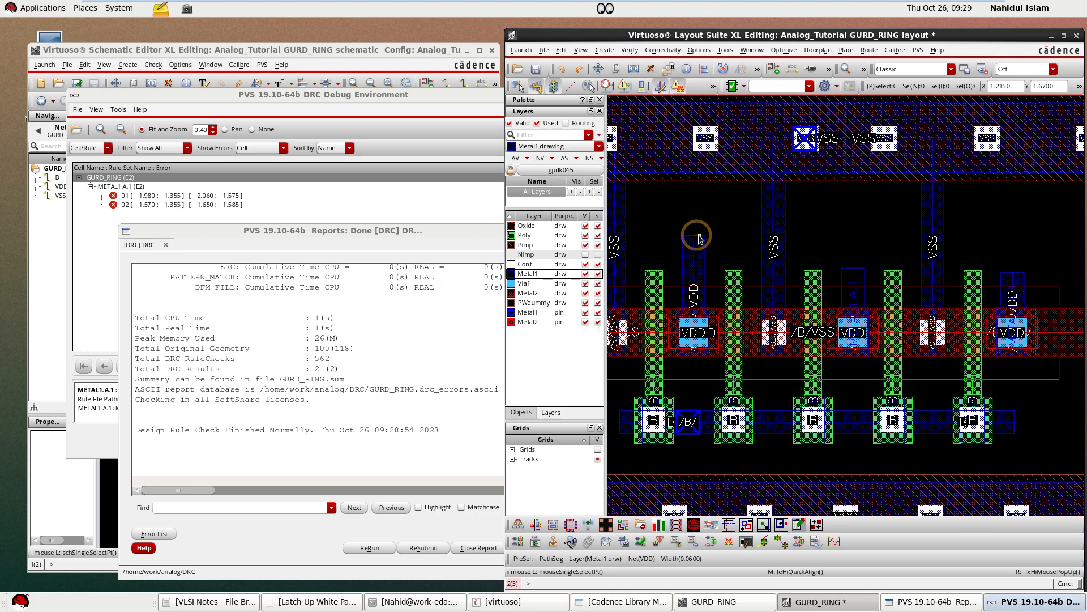
key("u")
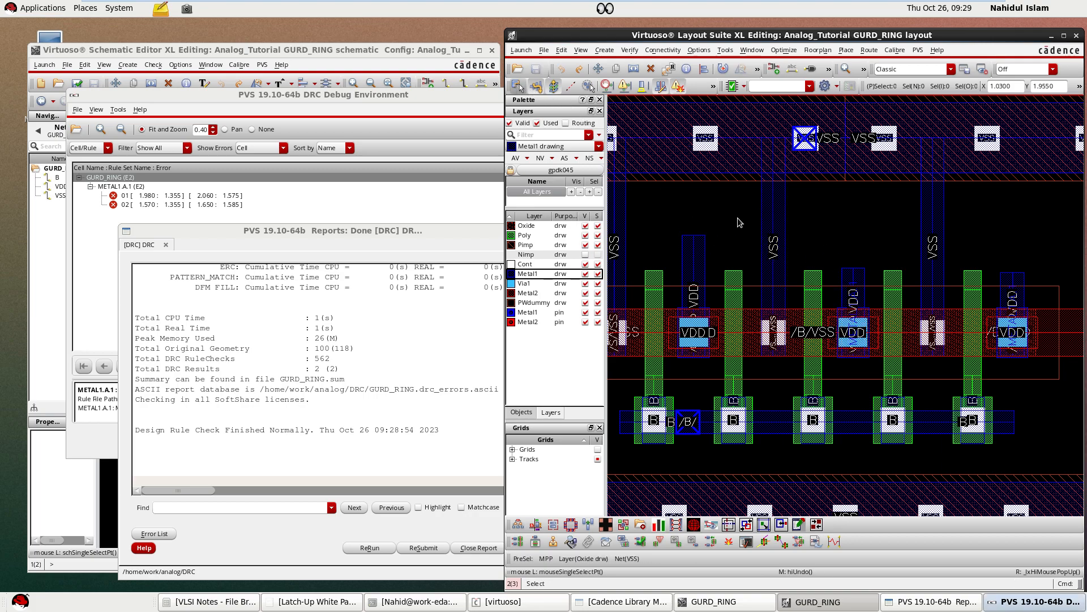
key("a")
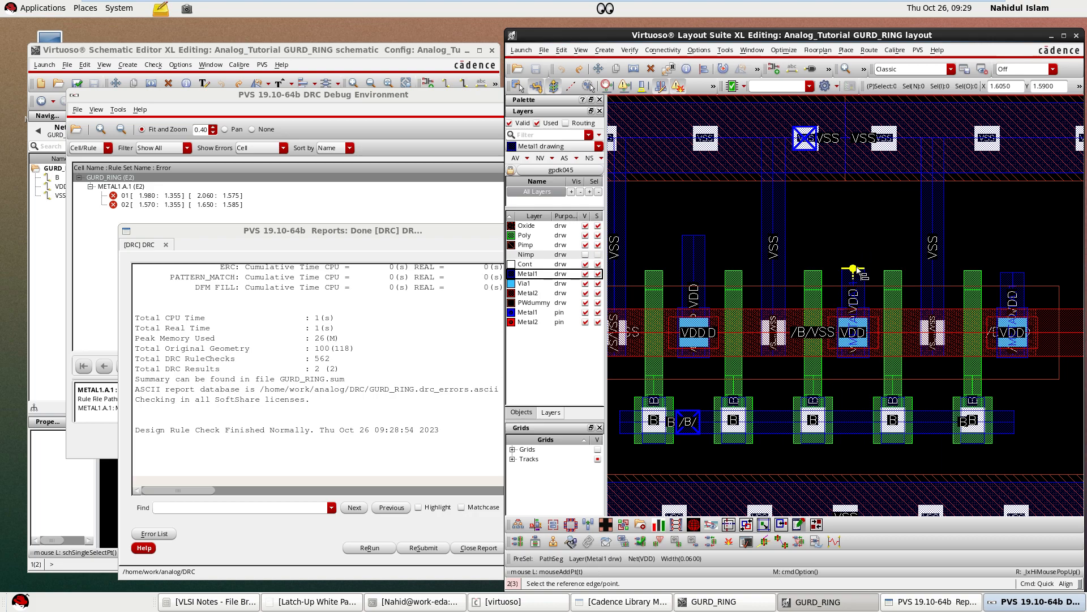
left_click(859, 268)
key("Escape")
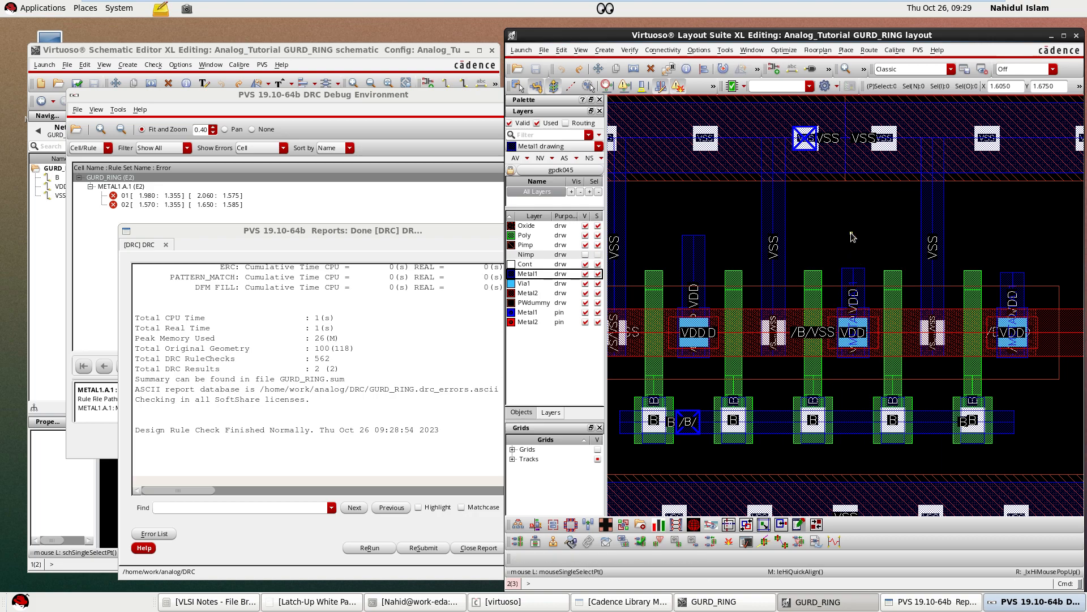
key("a")
left_click(859, 269)
key("Escape")
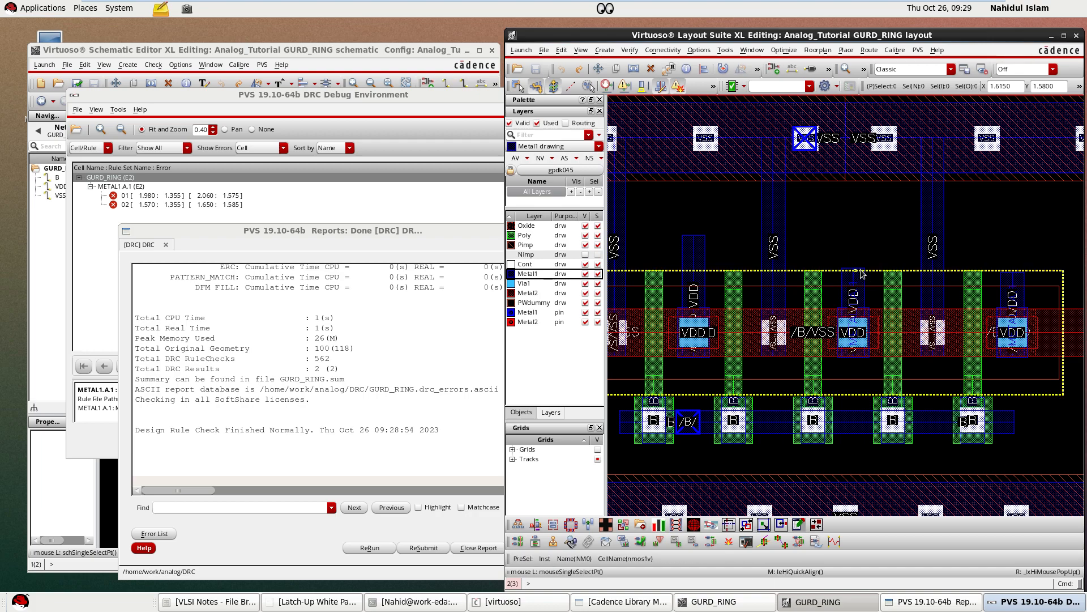
- Quick Align the top edge of the middle VDD Metal1 wire to the top of the first VDD wire
key("a")
left_click(857, 270)
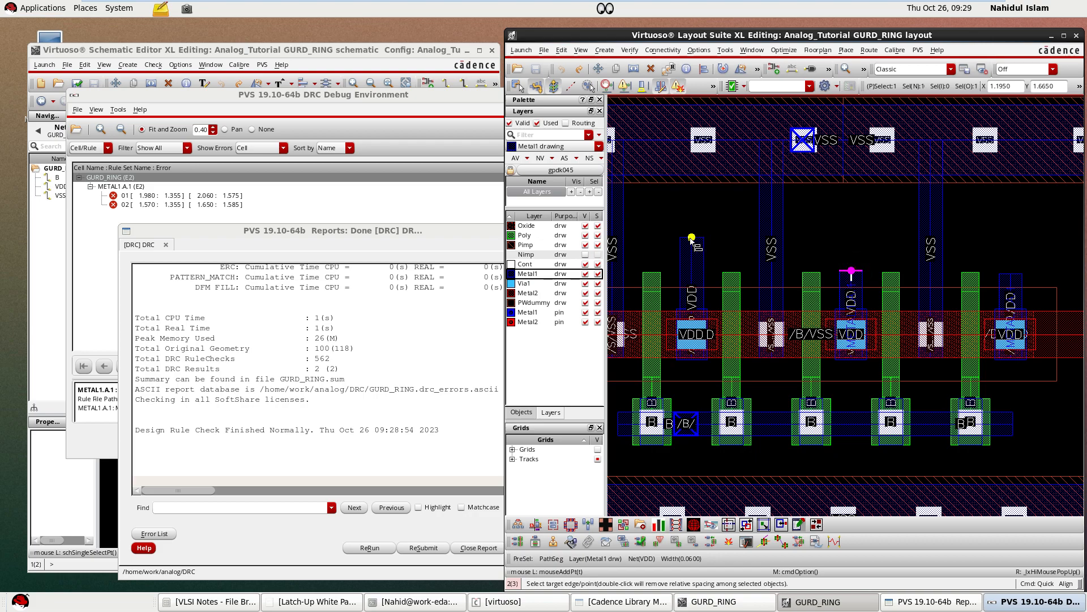
left_click(700, 243)
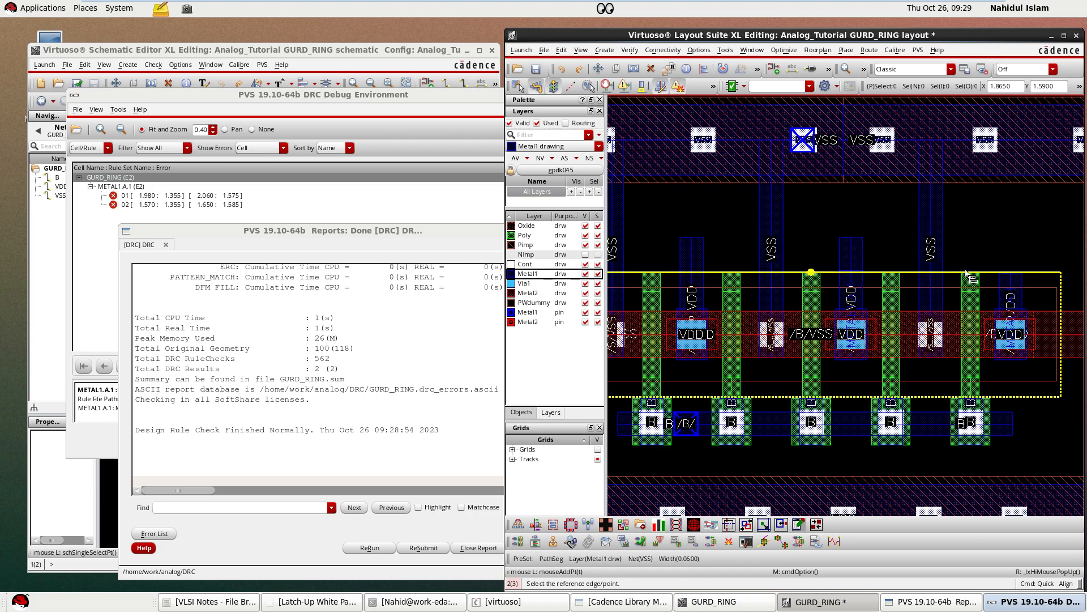
- Quick Align the last VDD Metal1 wire's top edge to the top of the middle VDD wire and end the command
scroll(1024, 284, "up", 1, "ctrl")
left_click(1004, 272)
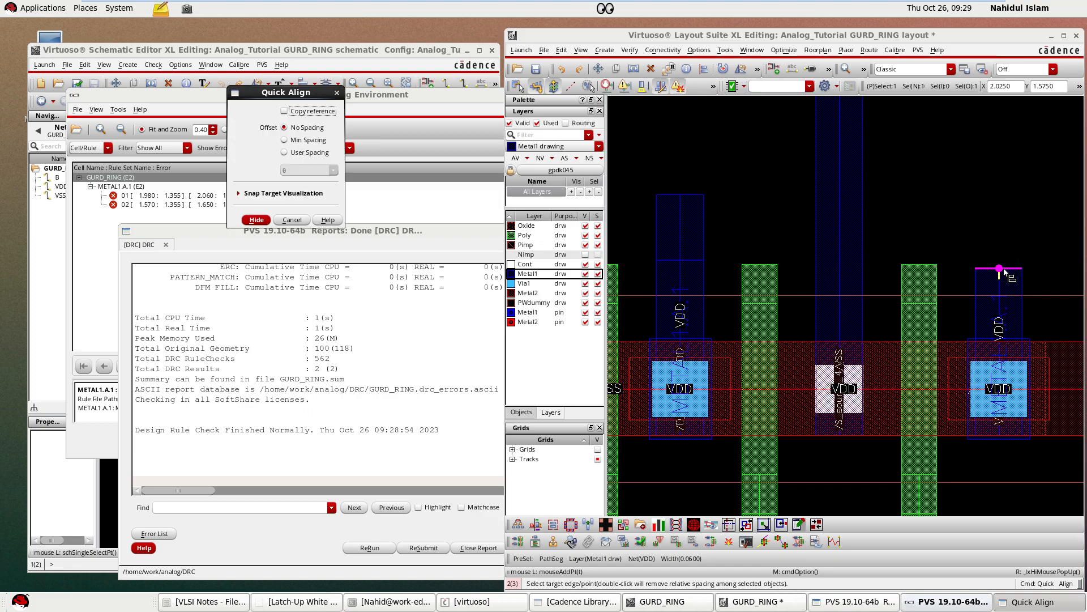
scroll(873, 291, "down", 1, "ctrl")
scroll(778, 244, "up", 1, "ctrl")
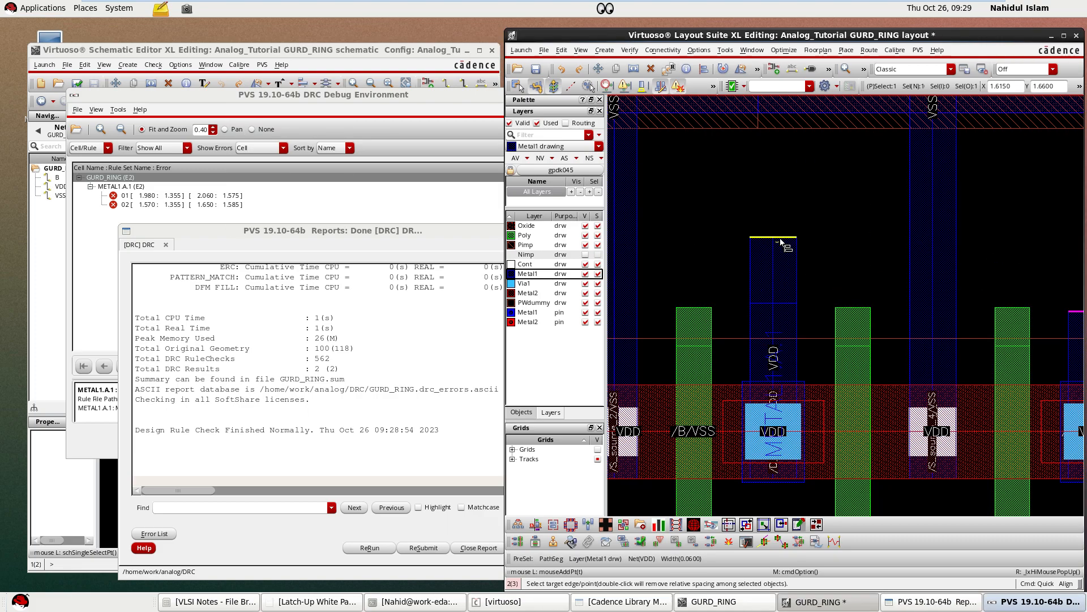
left_click(781, 238)
key("f")
key("Escape")
- Save the layout, rerun the DRC check from the PVS report, and move the report clear of the layout
left_click(1000, 252)
left_click(536, 69)
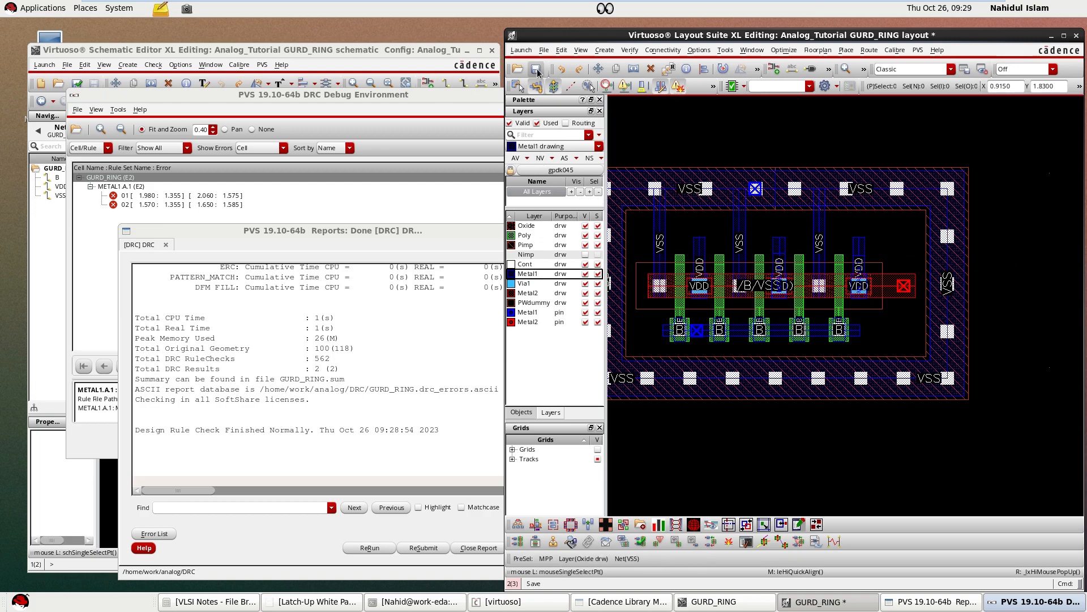
left_click(344, 329)
left_click(370, 548)
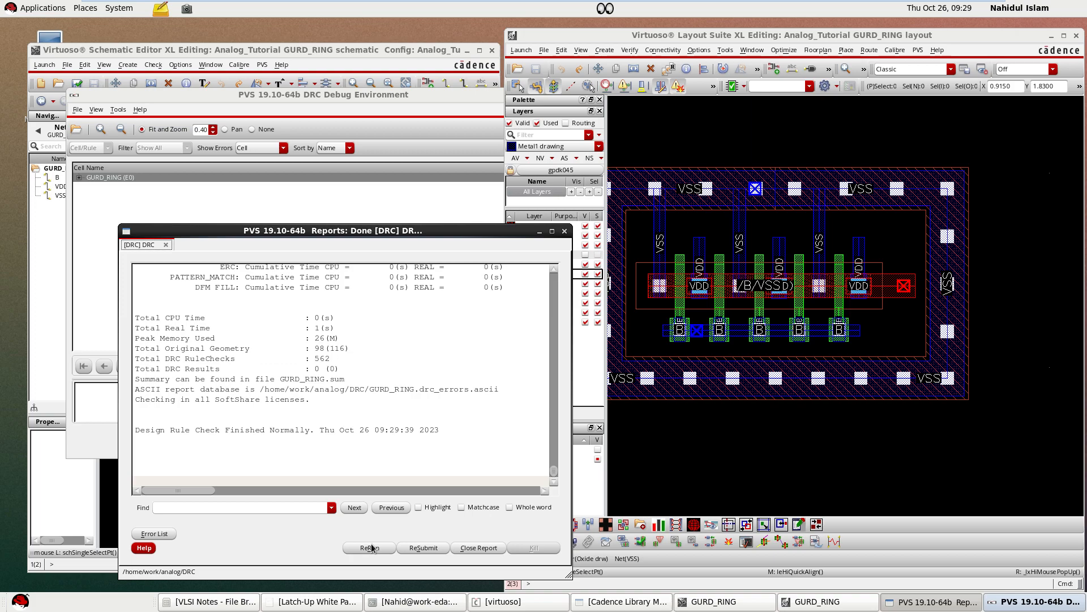
left_click_drag(237, 230, 330, 274)
left_click_drag(481, 280, 297, 251)
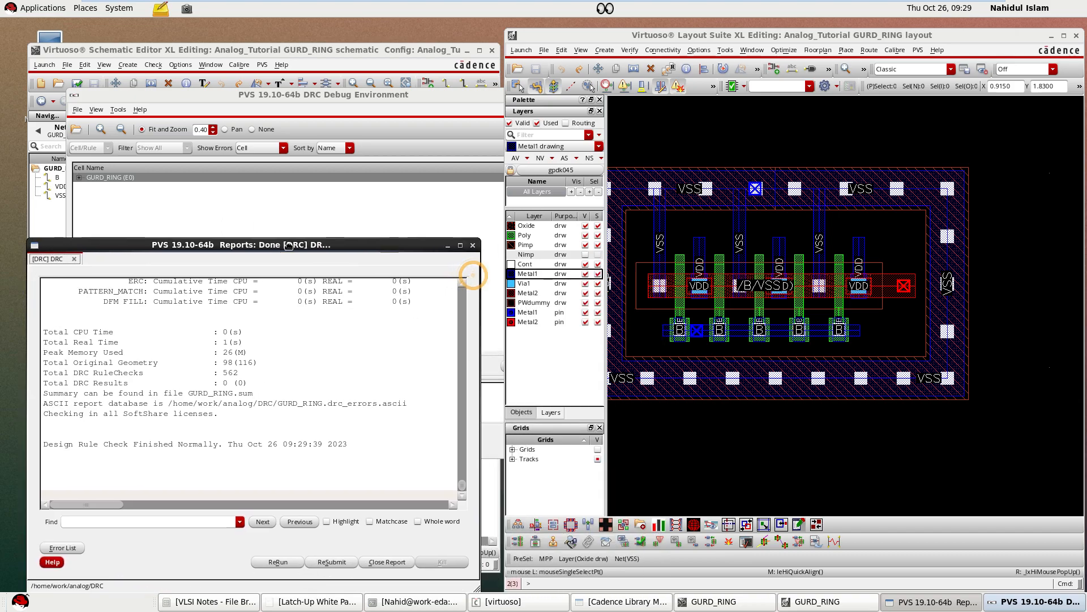
- Stretch the end of the horizontal VDD Metal2 wire past the outer edge of the guard ring and deselect it
scroll(811, 316, "down", 2)
scroll(897, 313, "up", 2)
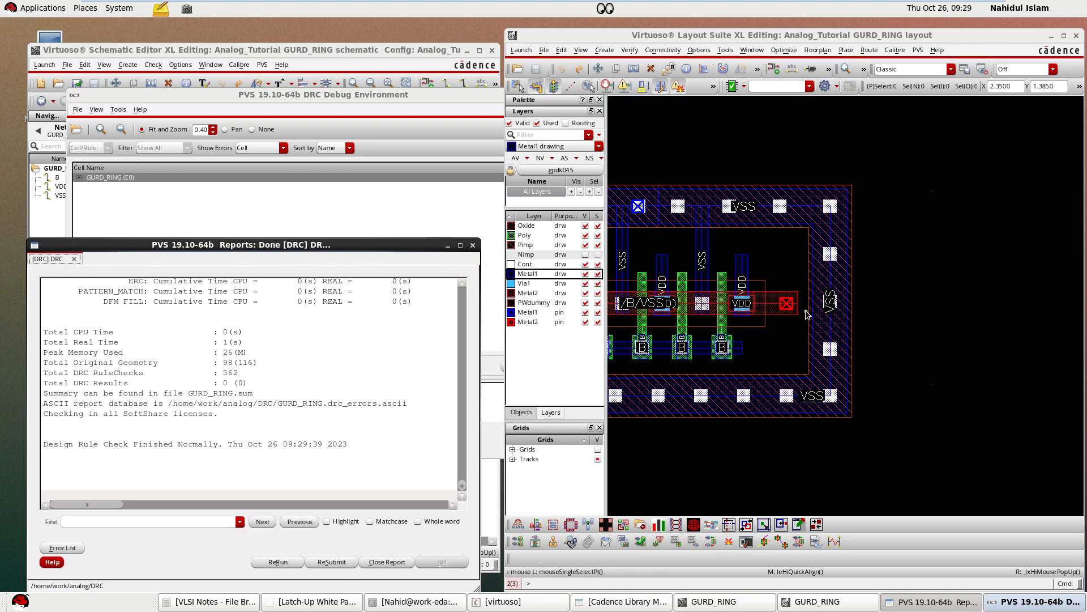
scroll(807, 314, "up", 2)
left_click(786, 302)
left_click_drag(786, 300, 1031, 302)
scroll(946, 320, "down", 2)
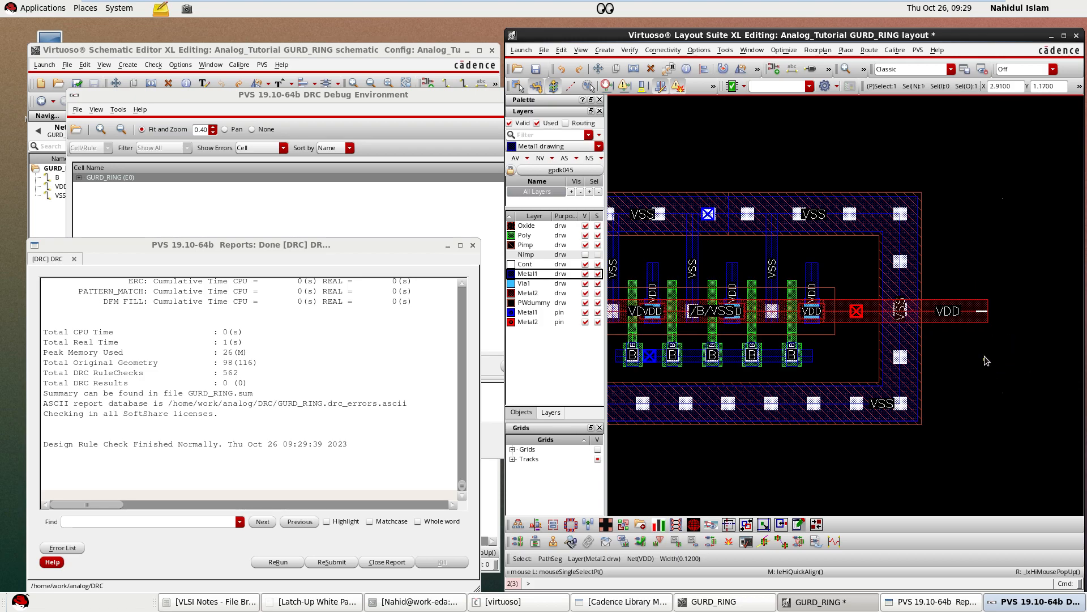
left_click(946, 359)
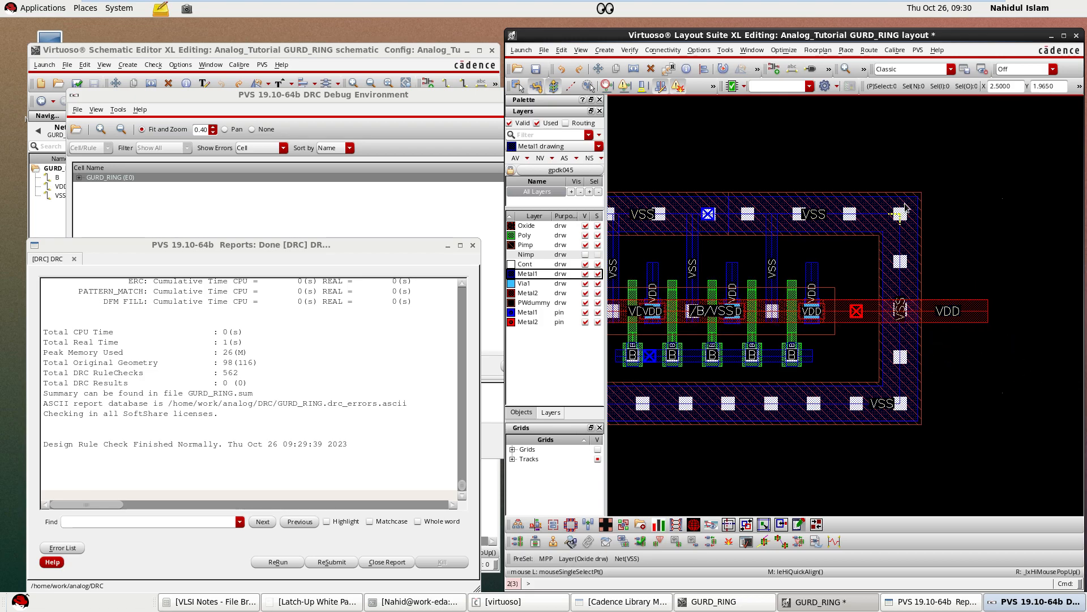
- Examine the VSS guard ring around the NMOS device and the VDD Metal2 wire crossing it
scroll(912, 262, "up", 2)
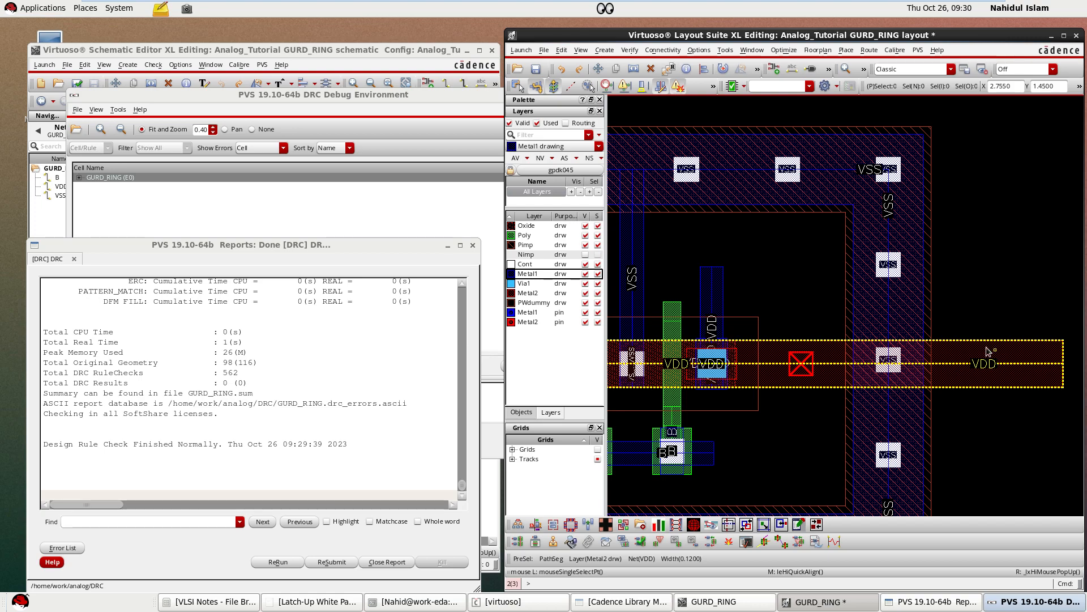
scroll(984, 354, "down", 2)
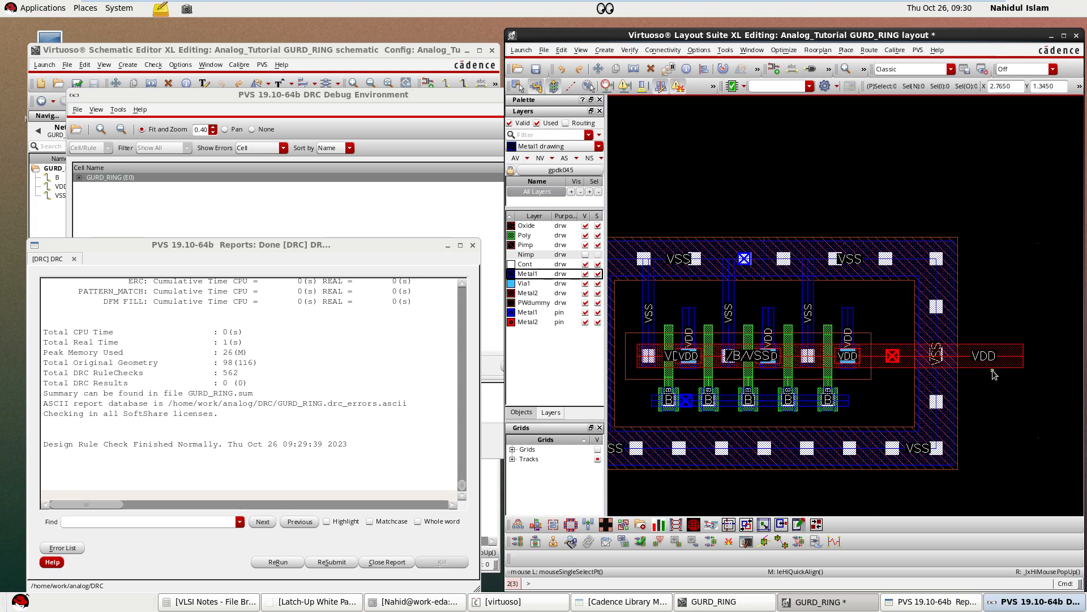
scroll(900, 265, "down", 2)
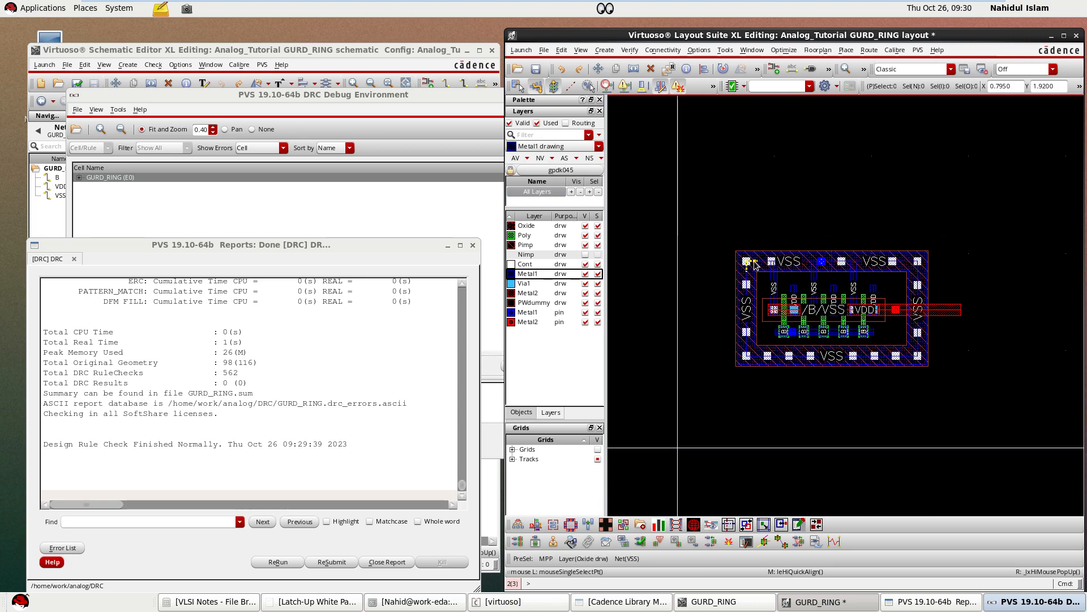
scroll(851, 374, "up", 2)
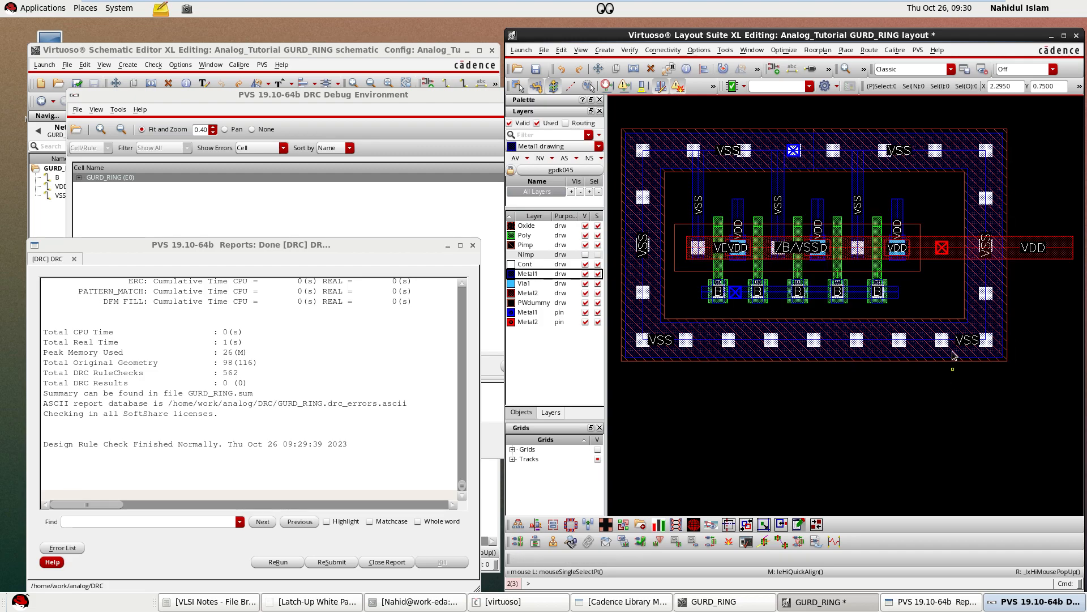
scroll(953, 362, "down", 2)
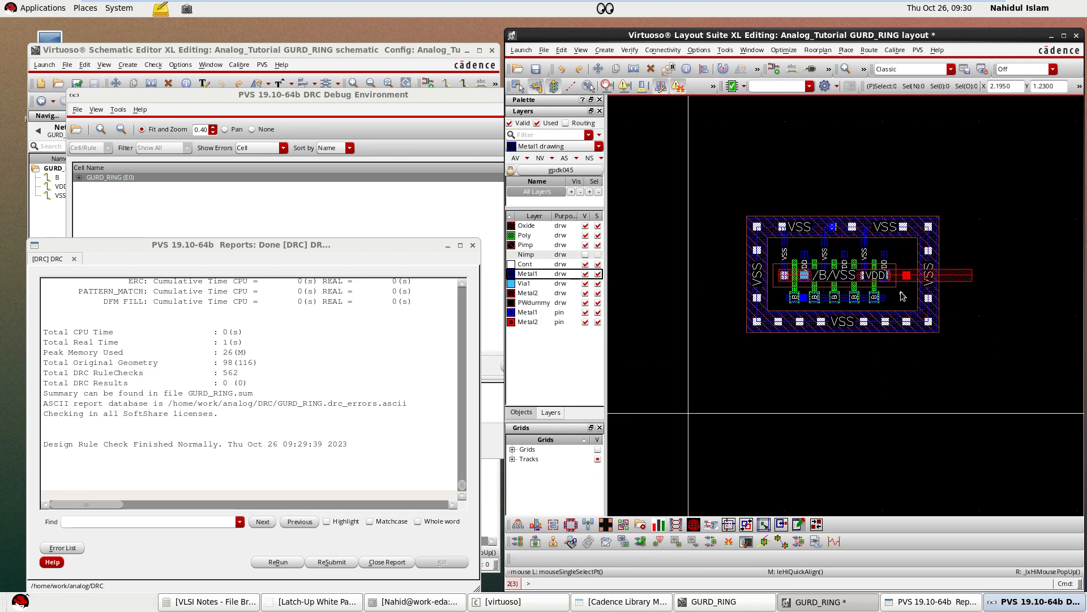
scroll(985, 294, "up", 2)
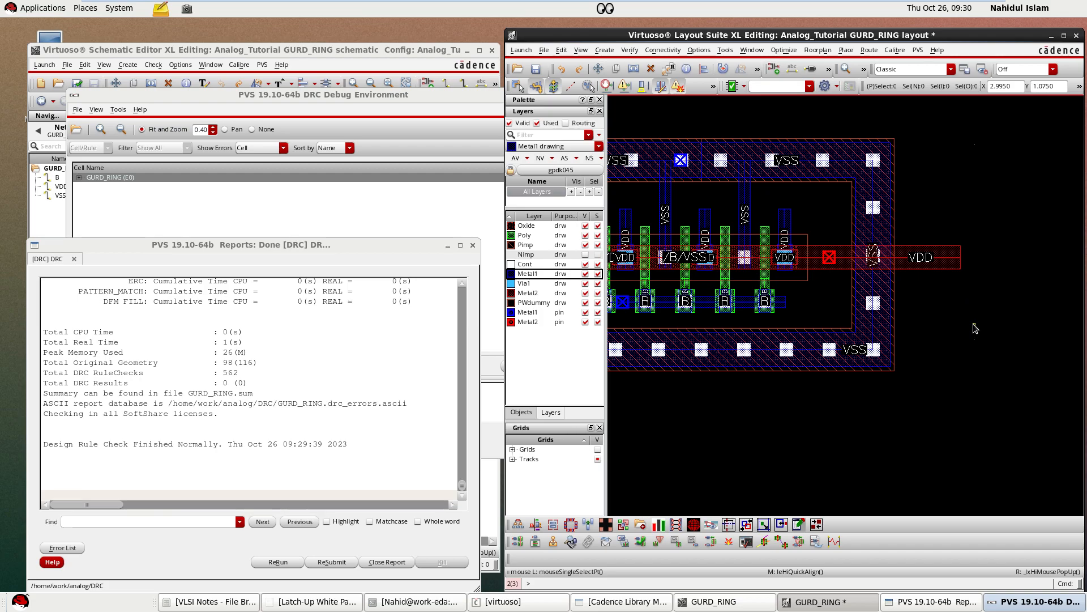
scroll(980, 332, "down", 1)
scroll(977, 330, "up", 1)
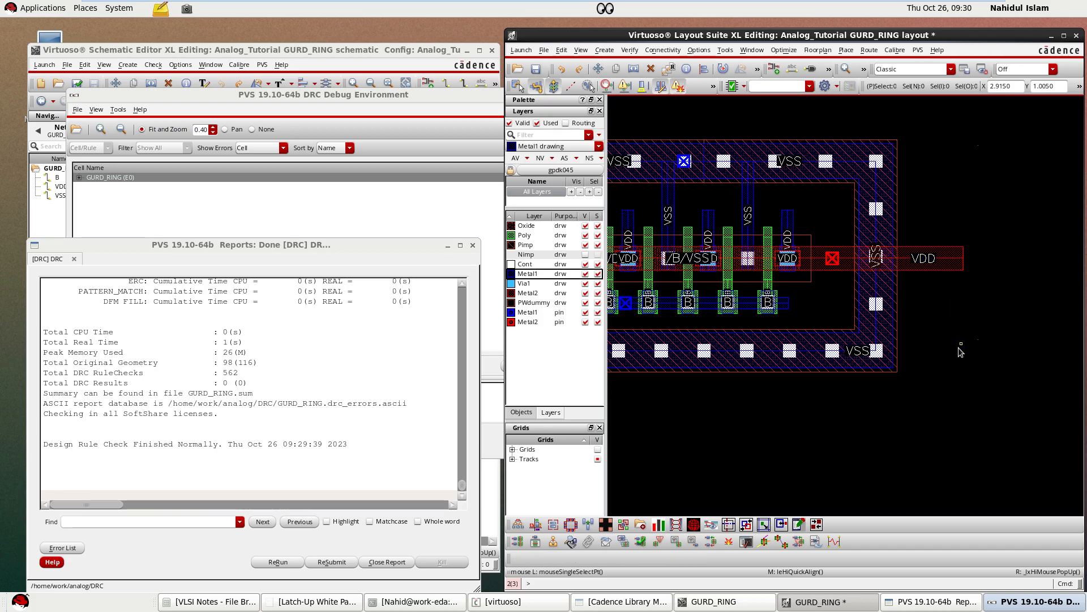
scroll(929, 353, "down", 1)
scroll(906, 354, "up", 1)
scroll(872, 353, "down", 1)
scroll(831, 352, "up", 2)
- Stretch the lower side of the VSS guard ring inward toward the gate contacts of the NMOS device
left_click(837, 352)
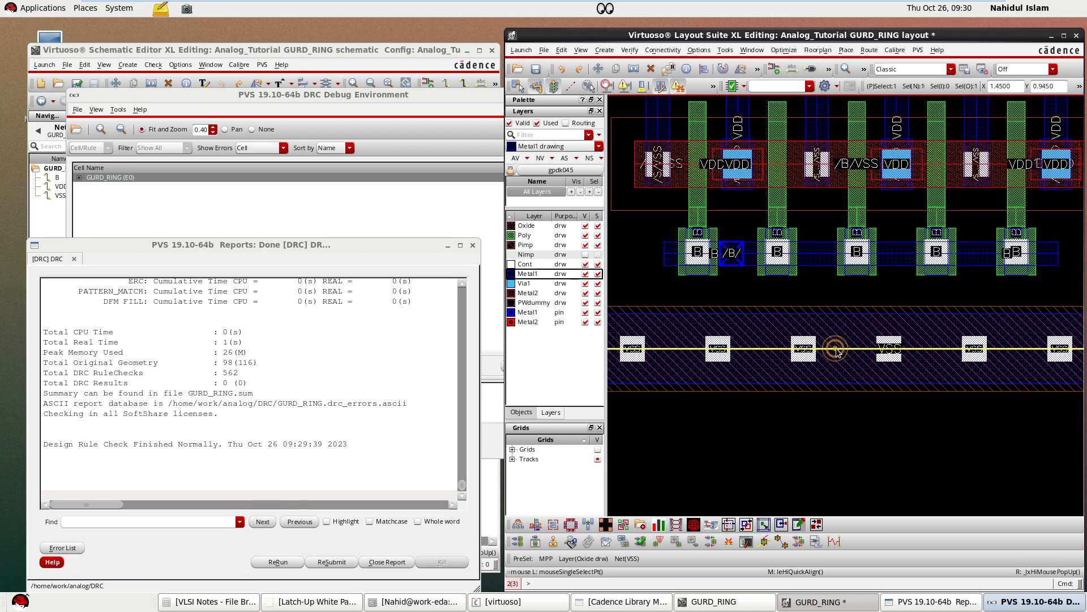
key("s")
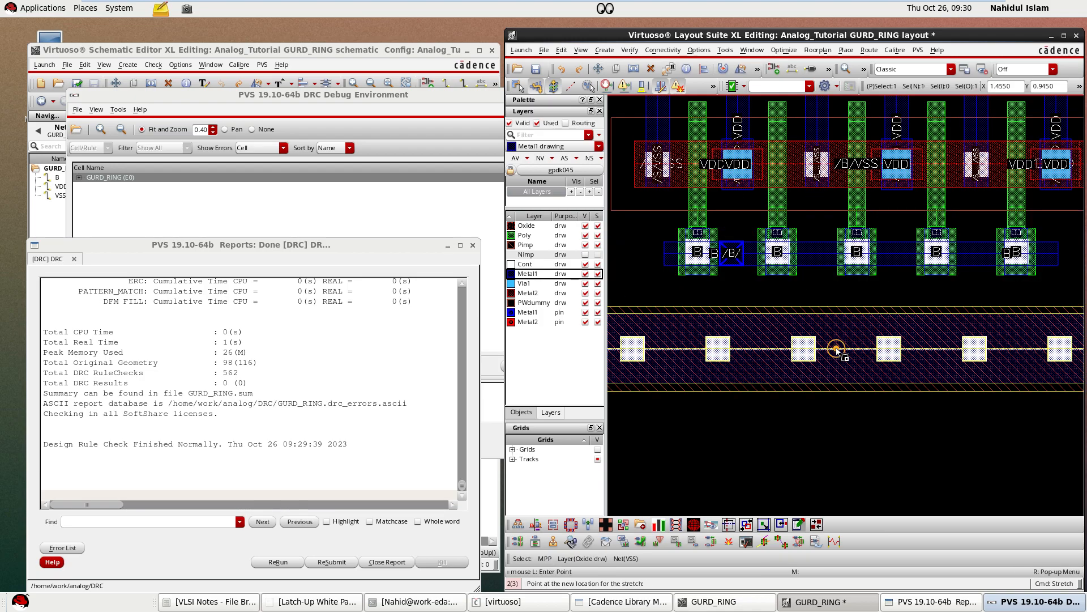
left_click(836, 352)
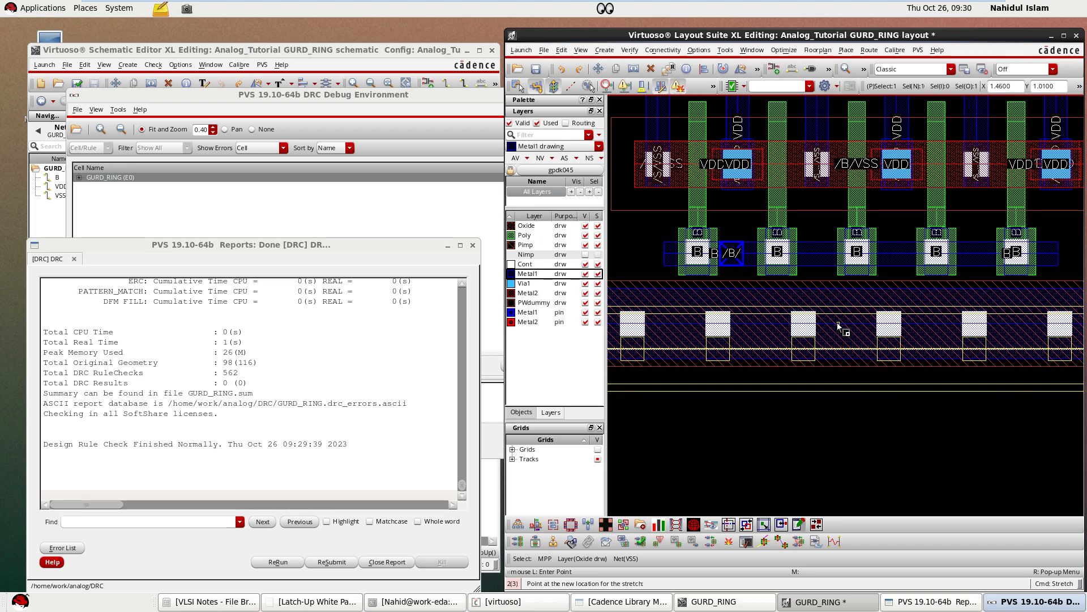
left_click(838, 335)
- Stretch the left side of the VSS guard ring inward toward the NMOS device and deselect it
scroll(837, 368, "down", 2)
scroll(787, 323, "up", 2)
left_click(726, 329)
key("s")
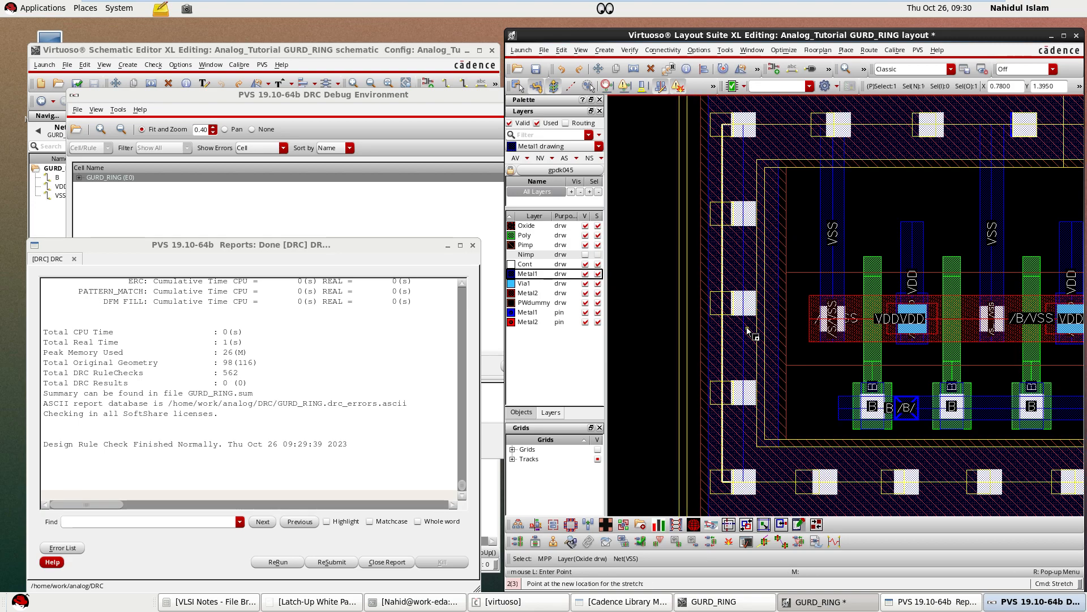
left_click(746, 330)
scroll(743, 345, "down", 1)
left_click(705, 248)
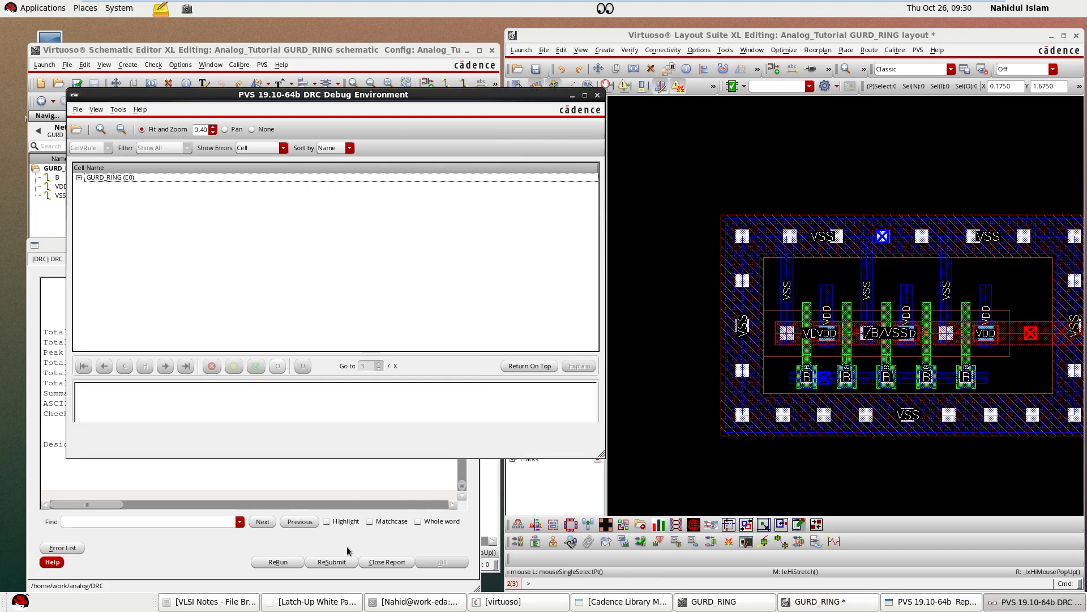
- Rerun the DRC check from the PVS report and move the report clear of the error list
left_click(287, 562)
left_click(506, 321)
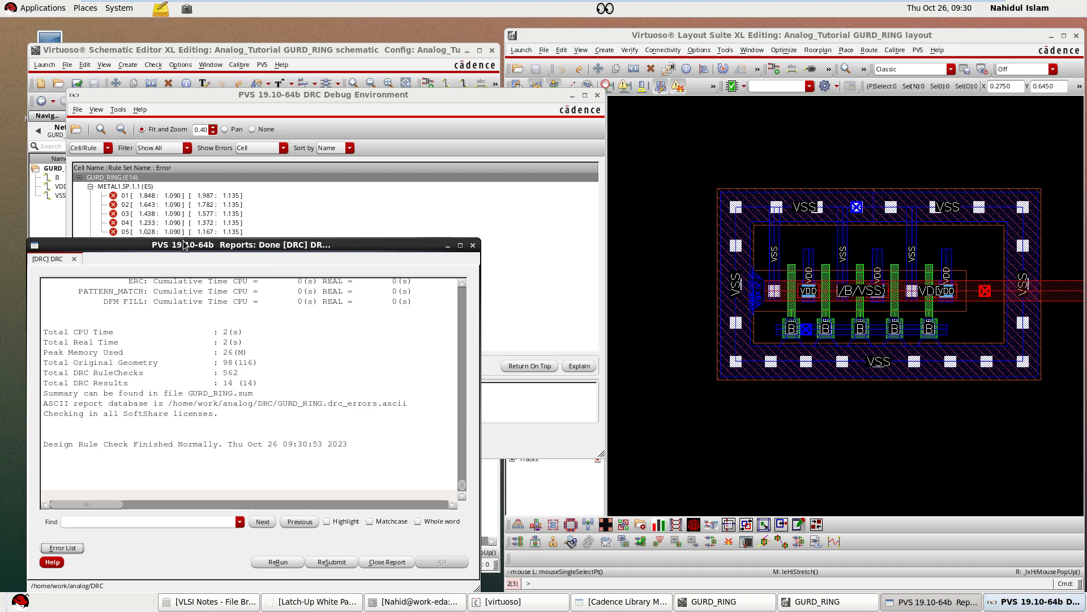
left_click_drag(184, 245, 178, 333)
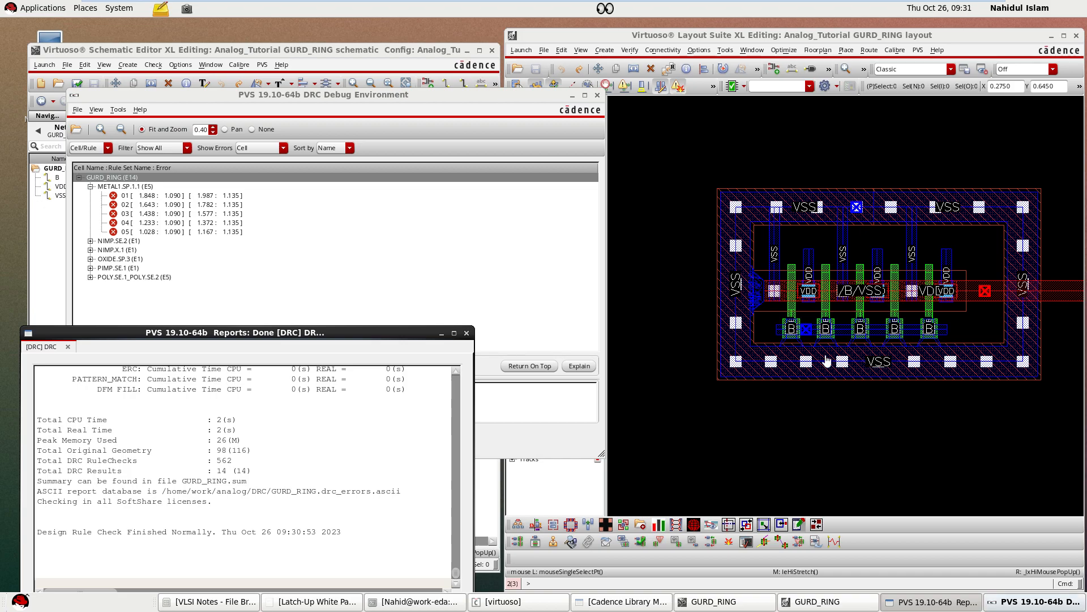
- Take the virtual machine out of full screen and measure the gap between a gate contact and the guard ring's lower Metal1 edge
scroll(792, 349, "up", 2)
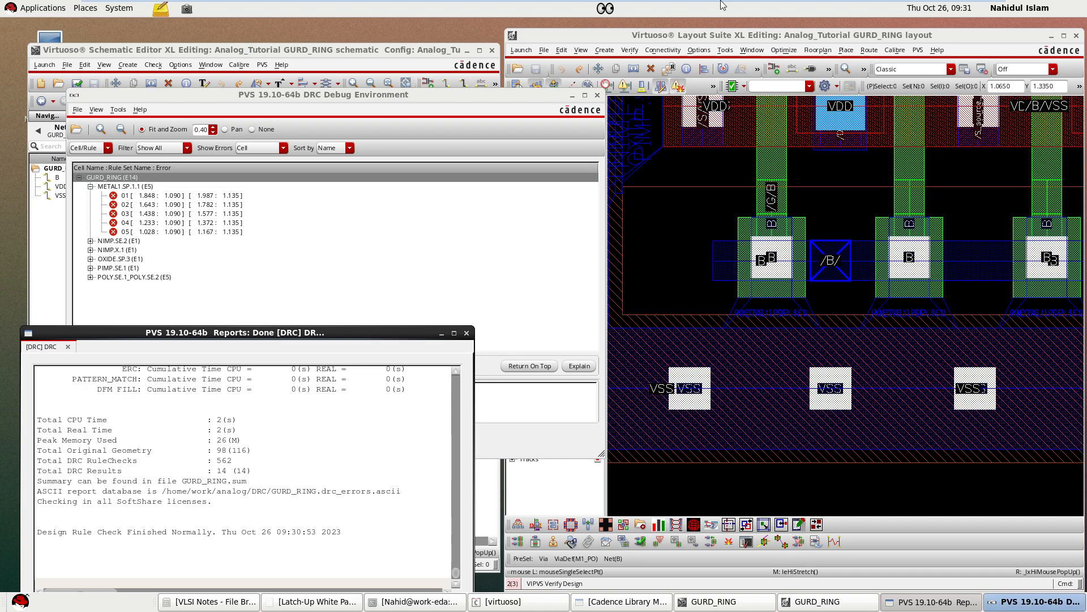
mouse_move(736, 6)
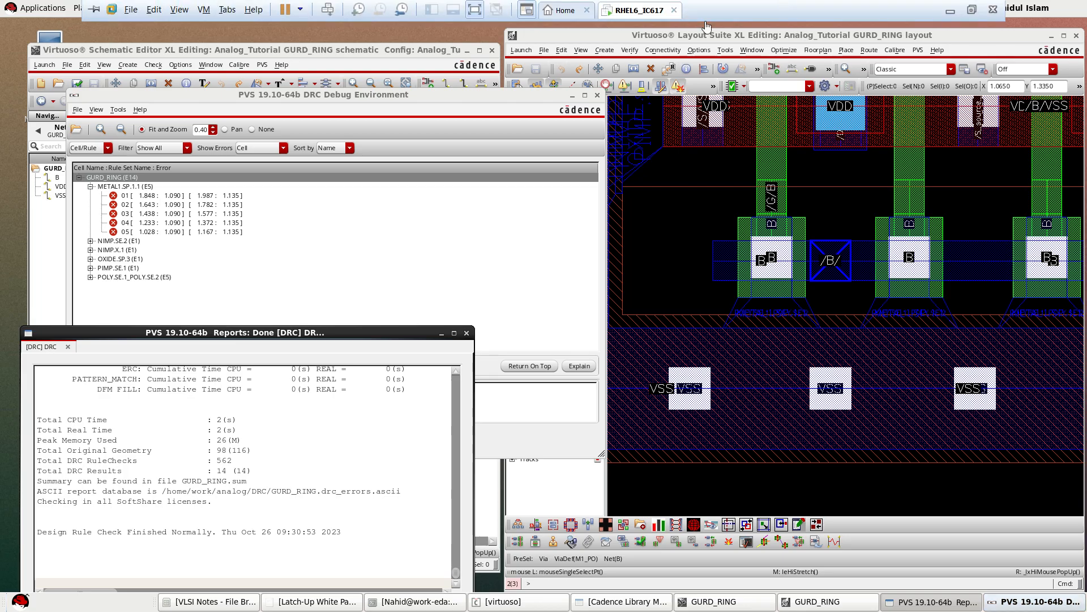
left_click(972, 10)
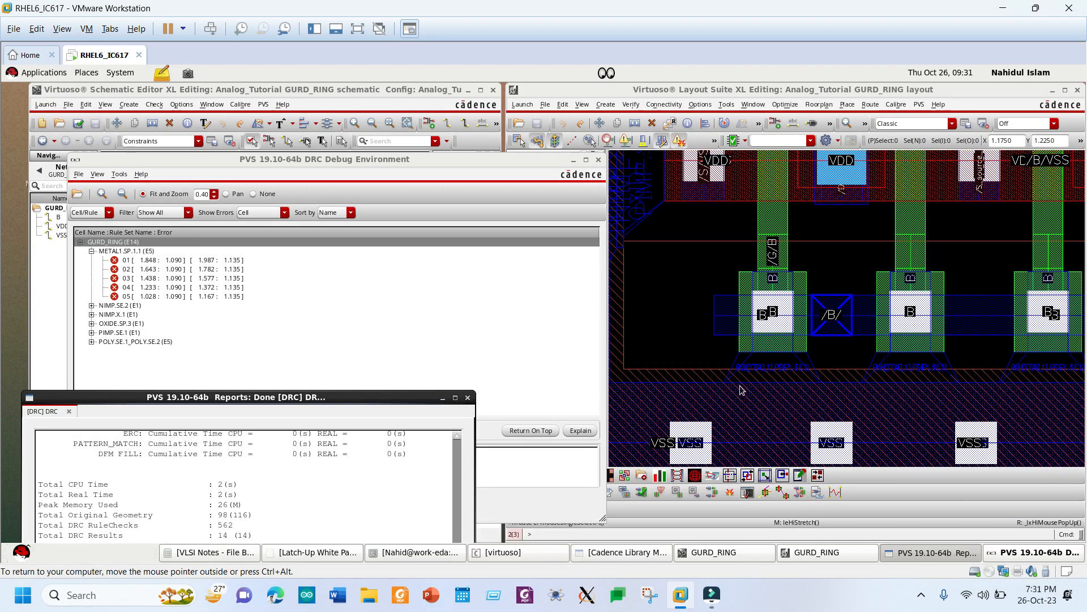
scroll(759, 389, "up", 2, "ctrl")
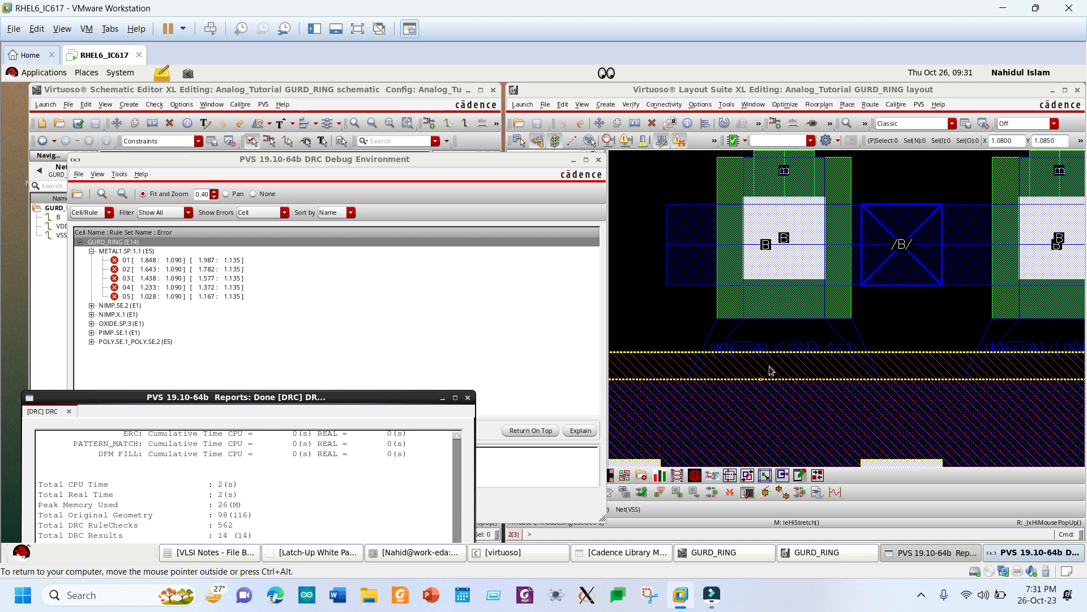
key("k")
left_click(796, 319)
left_click(795, 379)
- Measure the gap between the left end of the NMOS device and the guard ring's left side
scroll(862, 386, "down", 1)
scroll(771, 360, "down", 2)
scroll(758, 313, "up", 2)
left_click(742, 297)
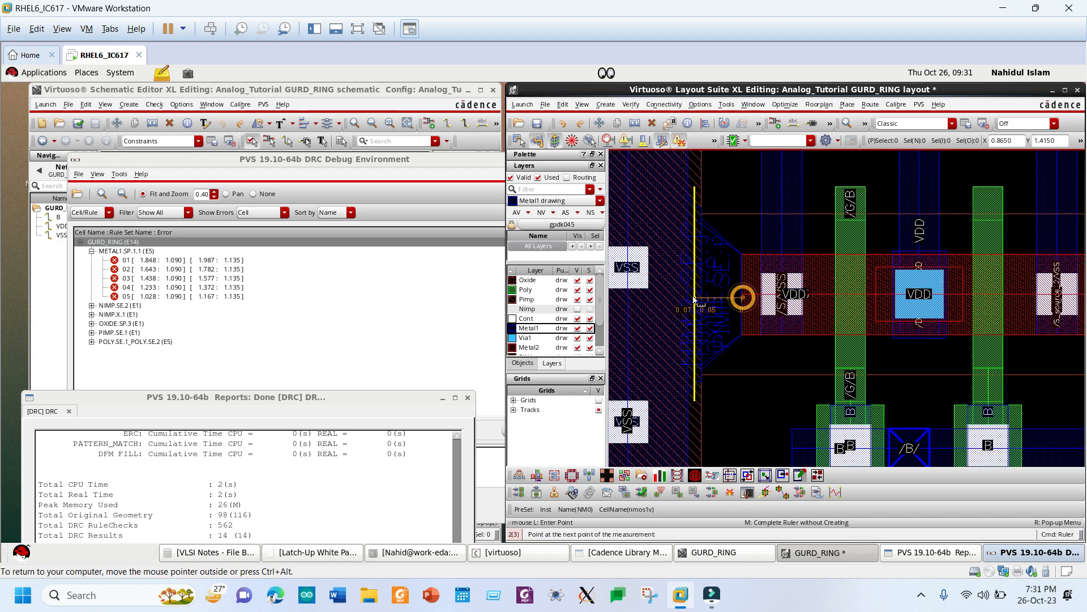
left_click(688, 296)
- Move the PVS report aside and inspect the NIMP.X.1 and OXIDE.SP.3 errors with their rule descriptions
left_click_drag(322, 396, 366, 406)
left_click(118, 313)
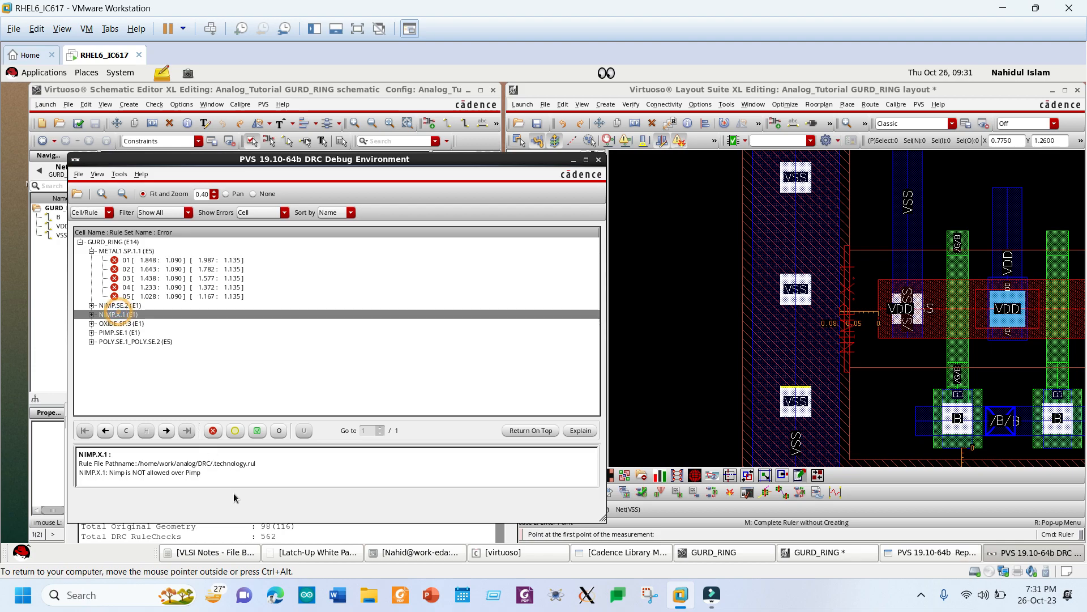
left_click(92, 314)
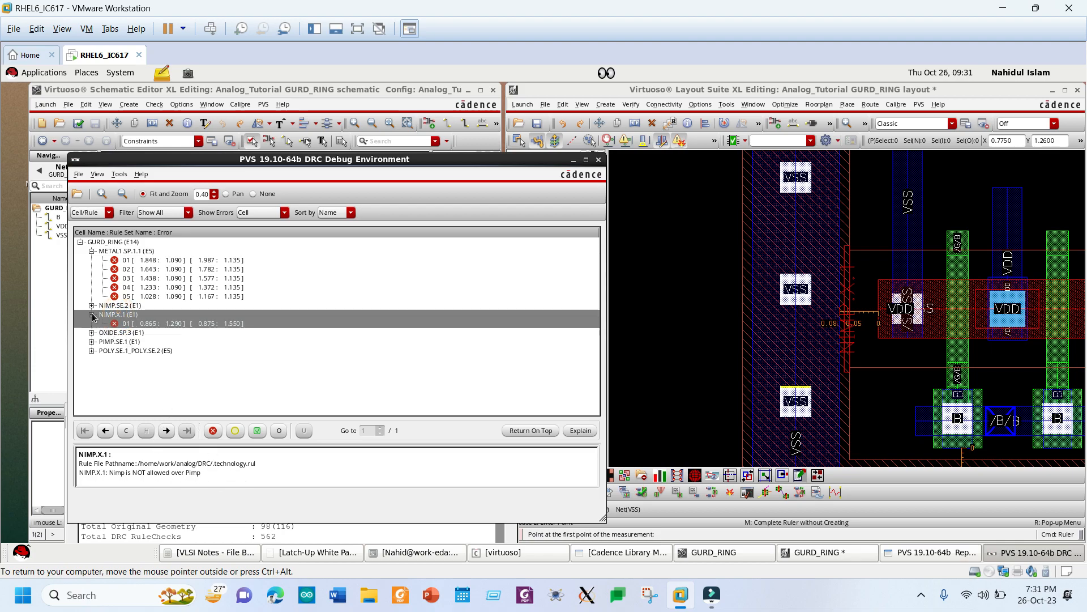
left_click(122, 323)
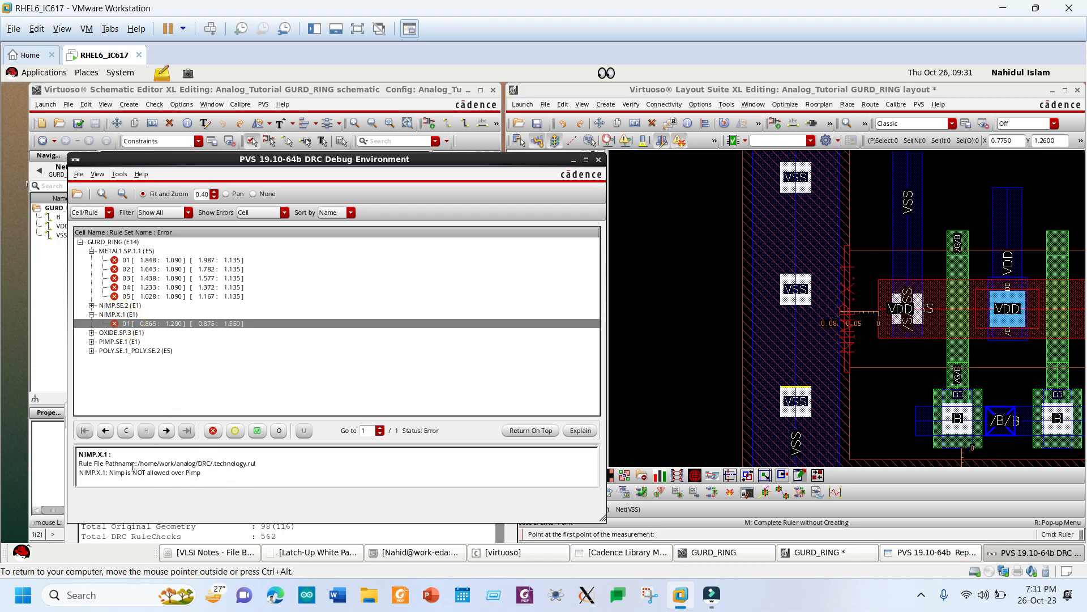
left_click_drag(109, 473, 202, 474)
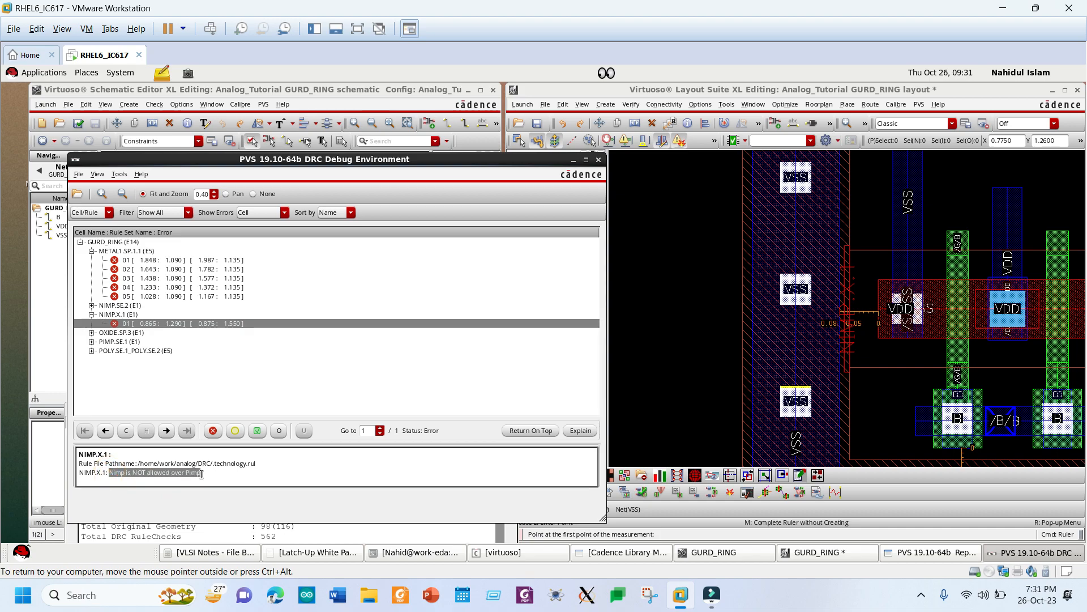
left_click(91, 333)
left_click(123, 342)
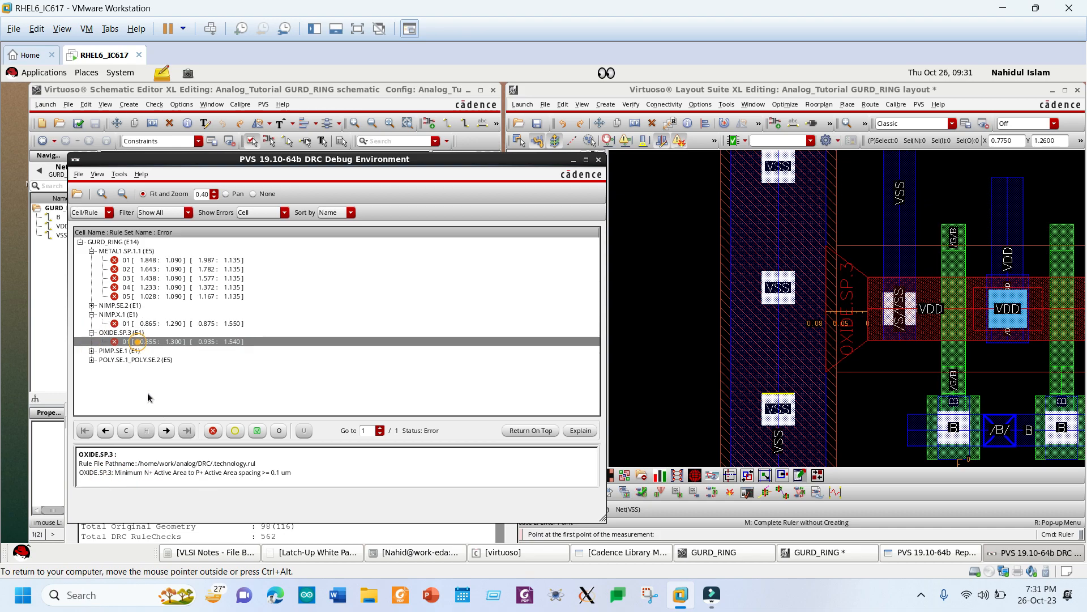
- End the Ruler command and undo the two ruler measurements
scroll(784, 352, "down", 1)
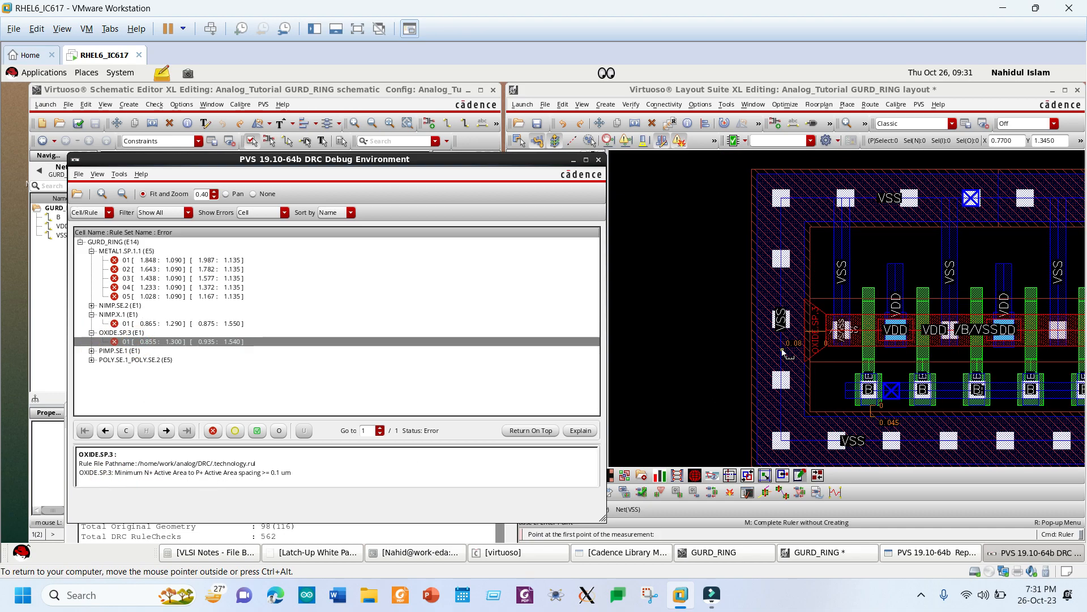
left_click(755, 306)
key("Escape")
left_click(713, 298)
key("u")
key("u")
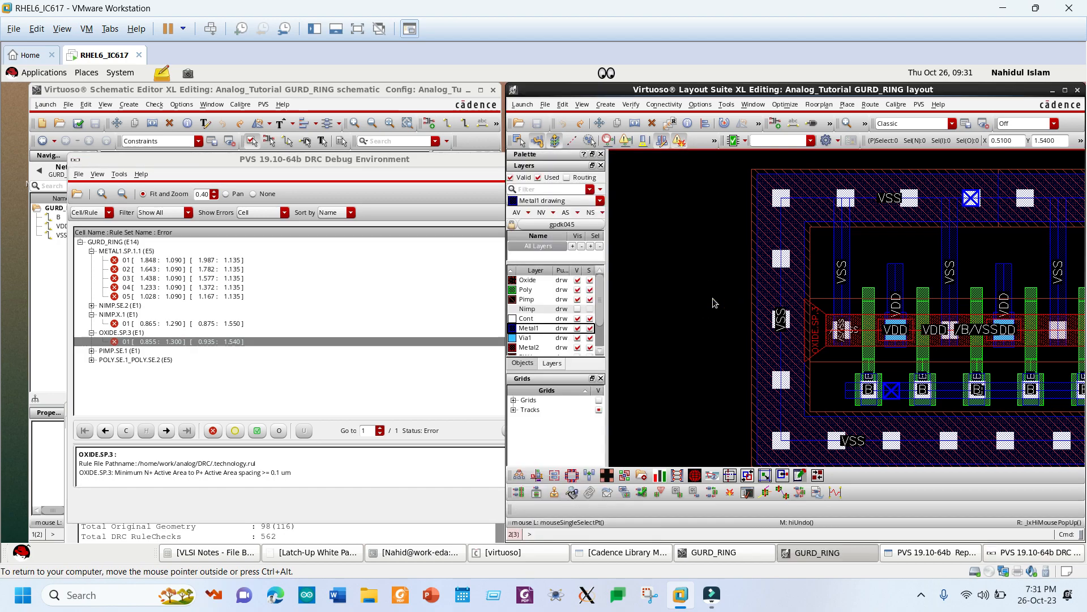
- Stretch the left side of the VSS guard ring outward, away from the NMOS device
scroll(729, 304, "down", 2)
scroll(813, 282, "up", 4)
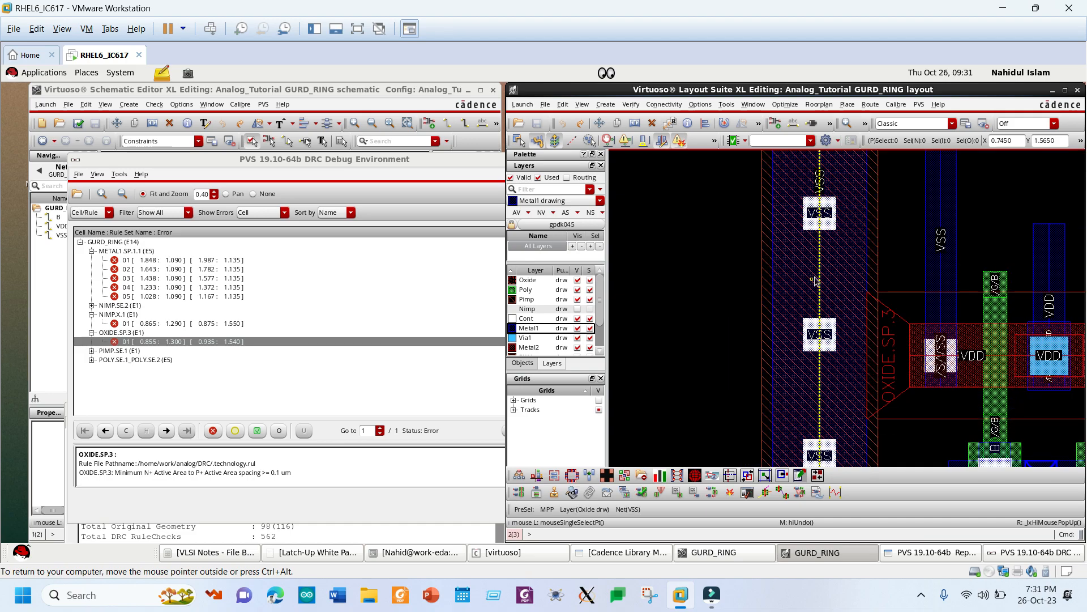
left_click(819, 279)
key("s")
left_click(819, 280)
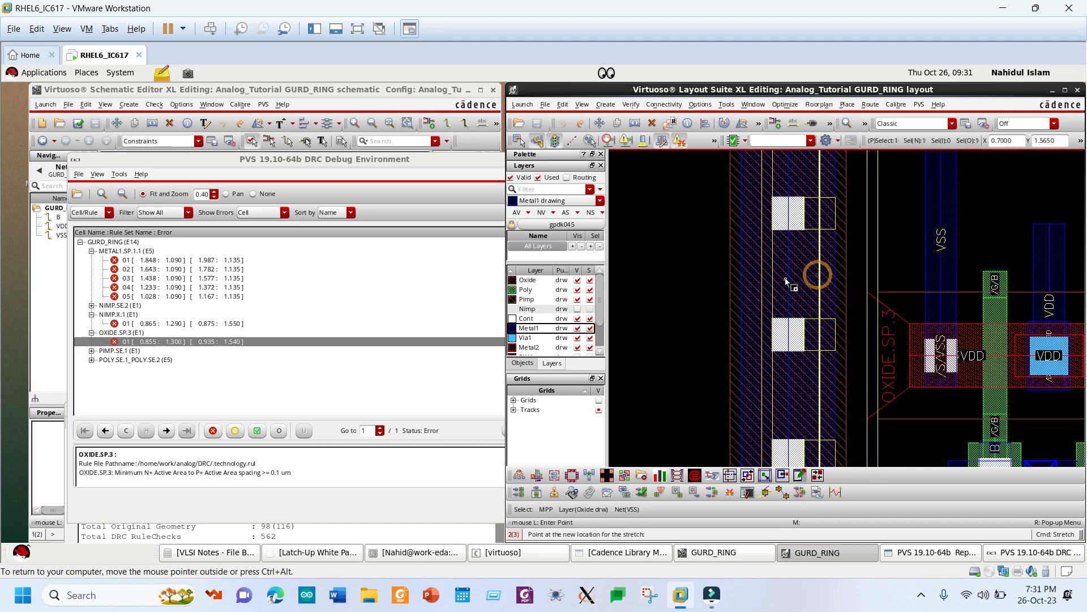
left_click(733, 281)
- Stretch the lower side of the VSS guard ring outward from the gate contacts, fit the layout in view, and save it
scroll(848, 375, "down", 3)
scroll(849, 375, "up", 2)
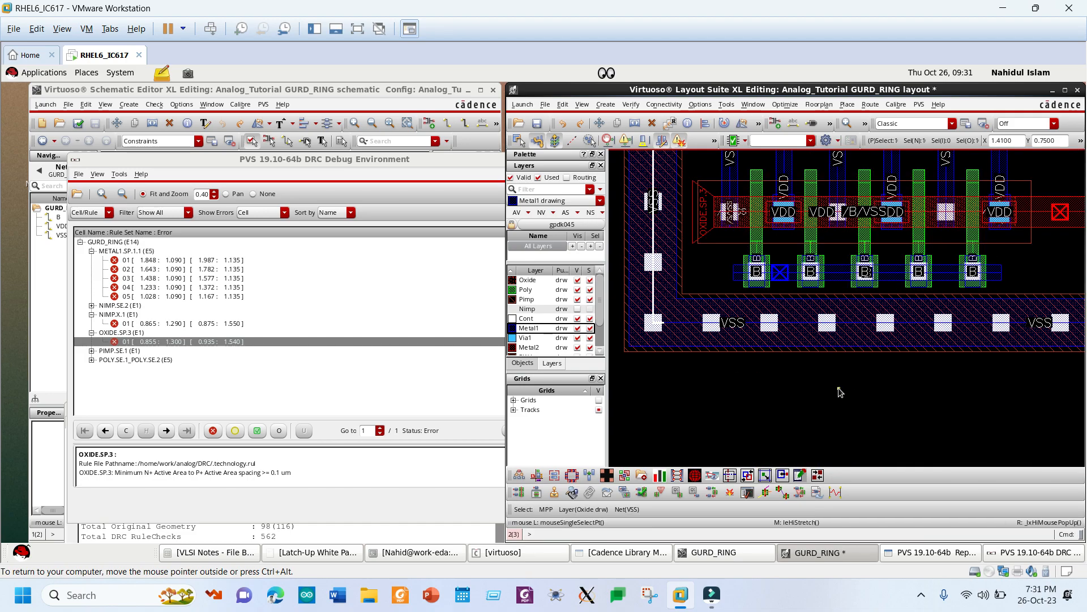
key("s")
left_click(825, 328)
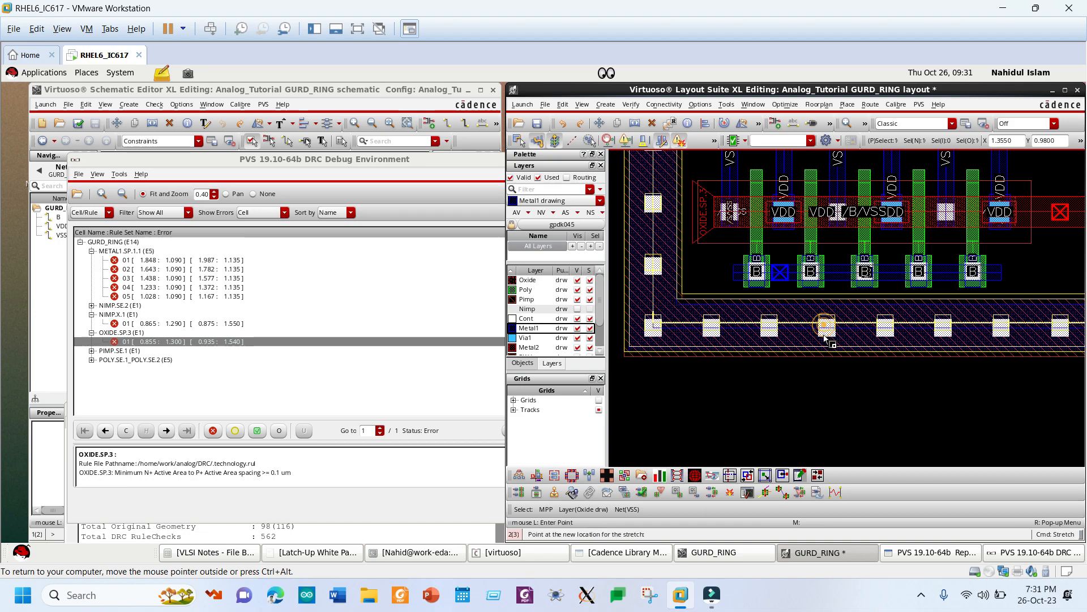
left_click(823, 333)
key("f")
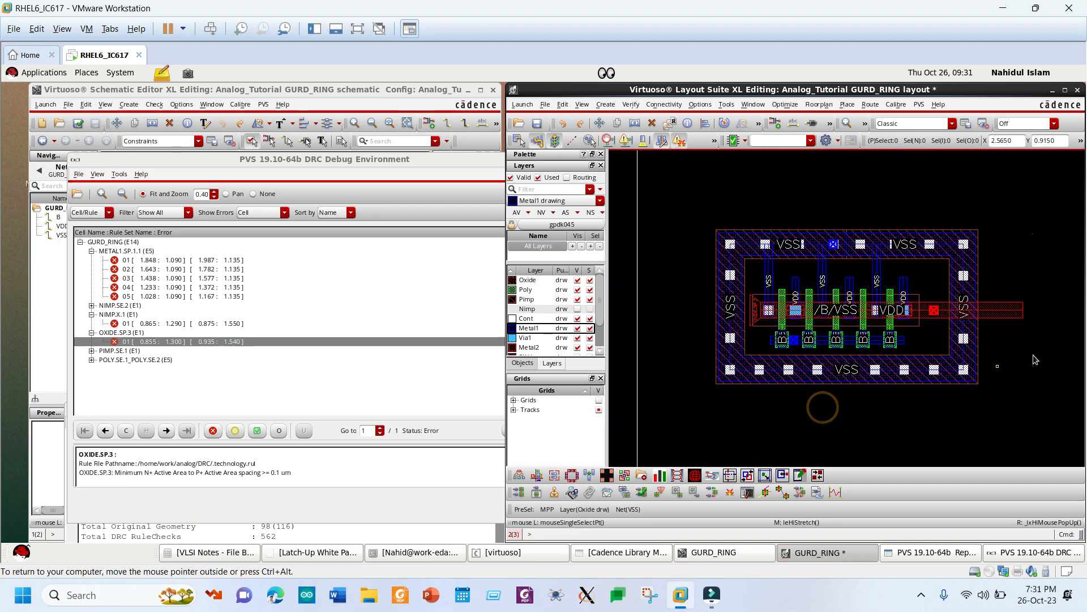
key("F2")
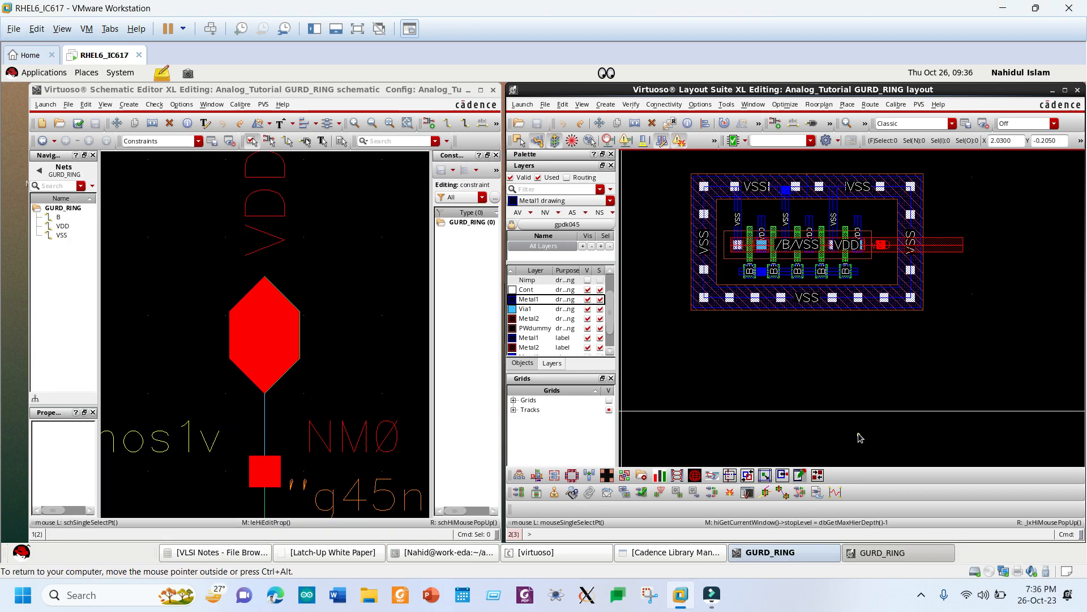
- Submit a PVS LVS run for the GURD_RING layout using LVS as the run directory
scroll(841, 289, "down", 2)
scroll(836, 257, "up", 2)
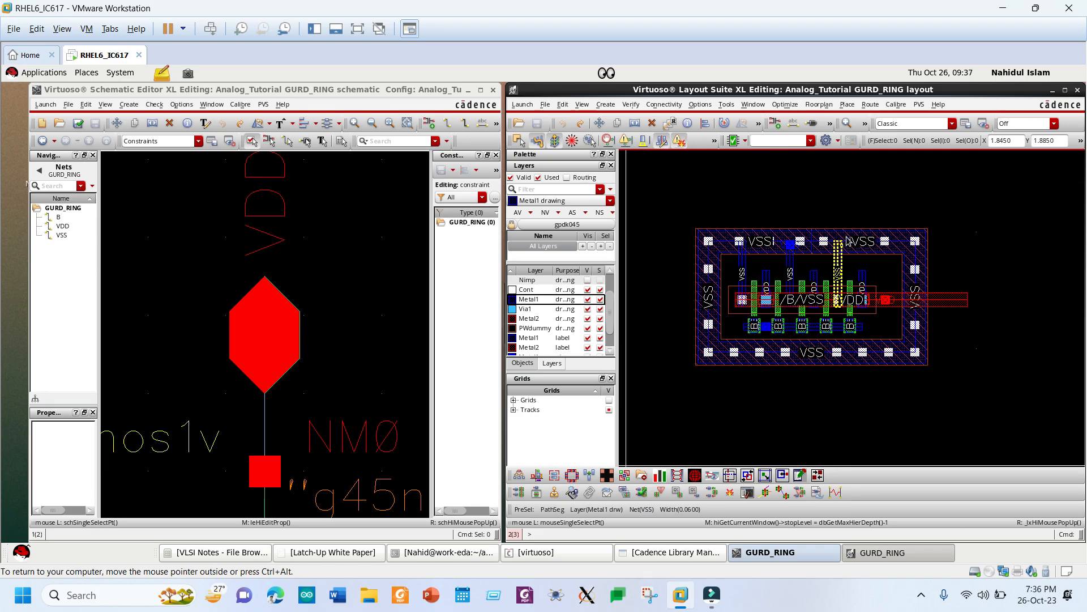
left_click(918, 105)
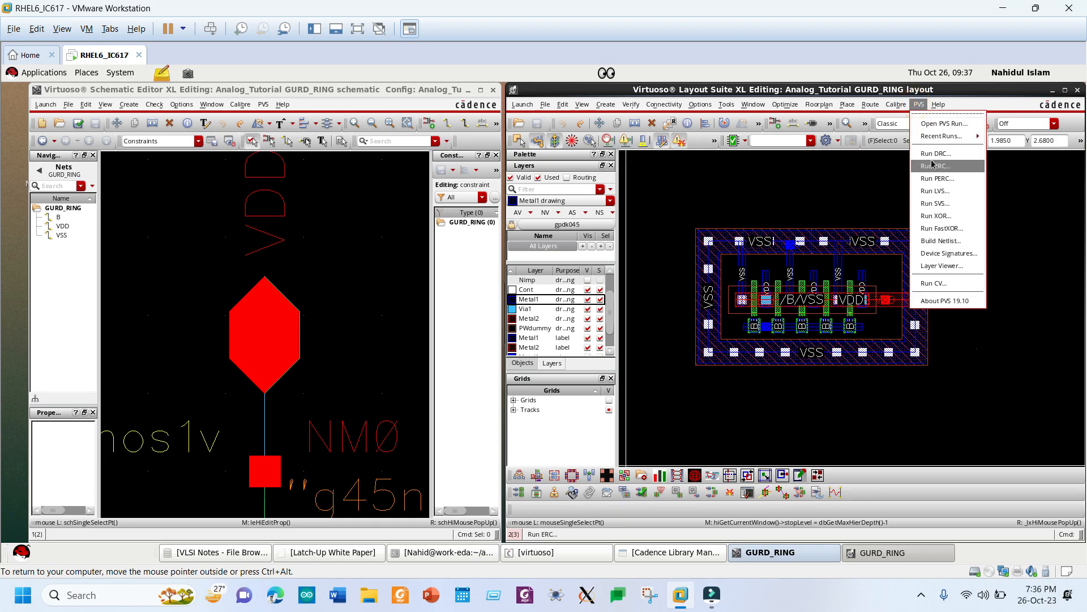
left_click(938, 191)
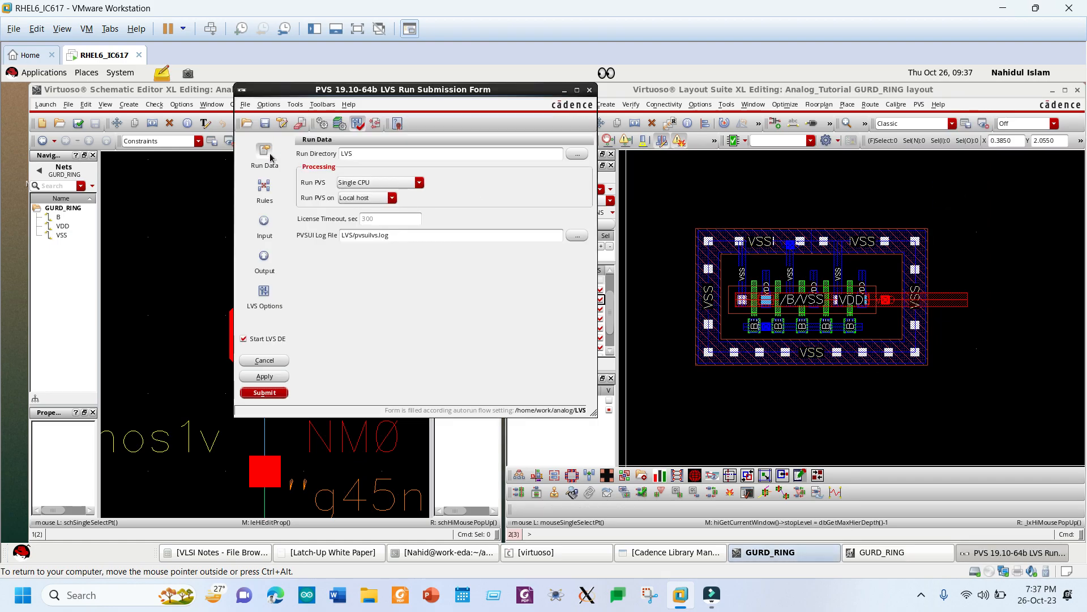
left_click(264, 393)
left_click(523, 324)
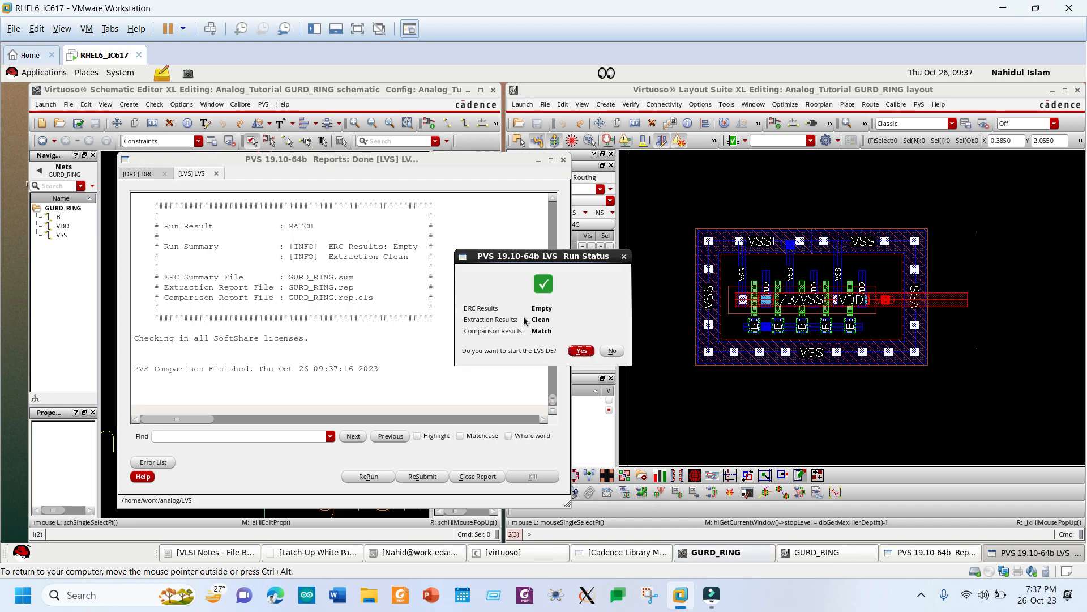
- Review the LVS run status, decline starting the LVS debug environment, and close the report
left_click_drag(462, 254, 454, 254)
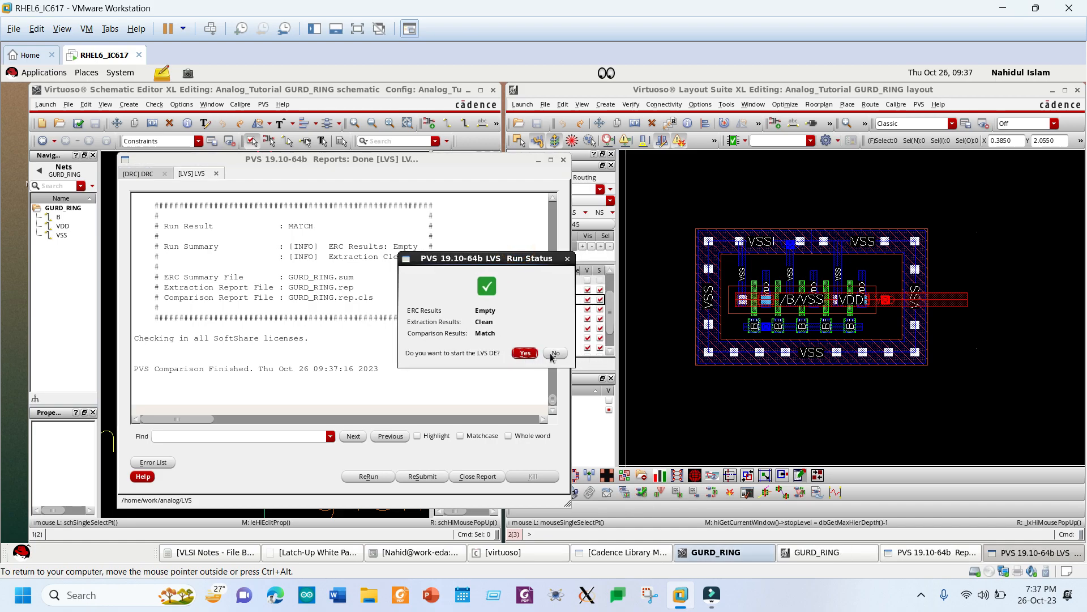
left_click(552, 354)
left_click(564, 160)
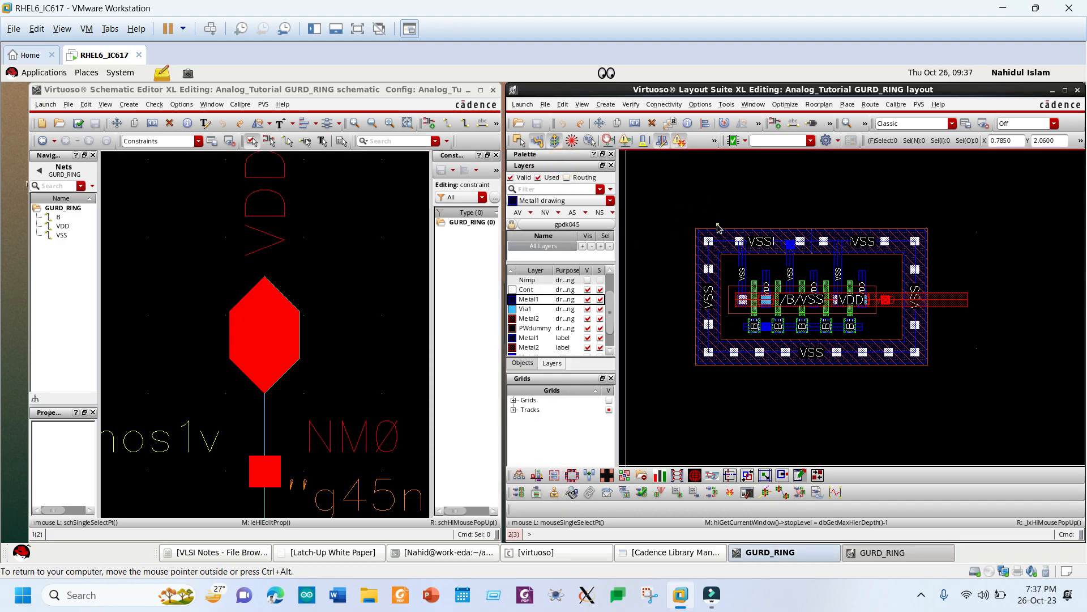
- Try to copy the NMOS device as a one-row, five-column array in the empty area beside the guard ring, and undo the copy
scroll(791, 306, "up", 1)
scroll(791, 304, "down", 1)
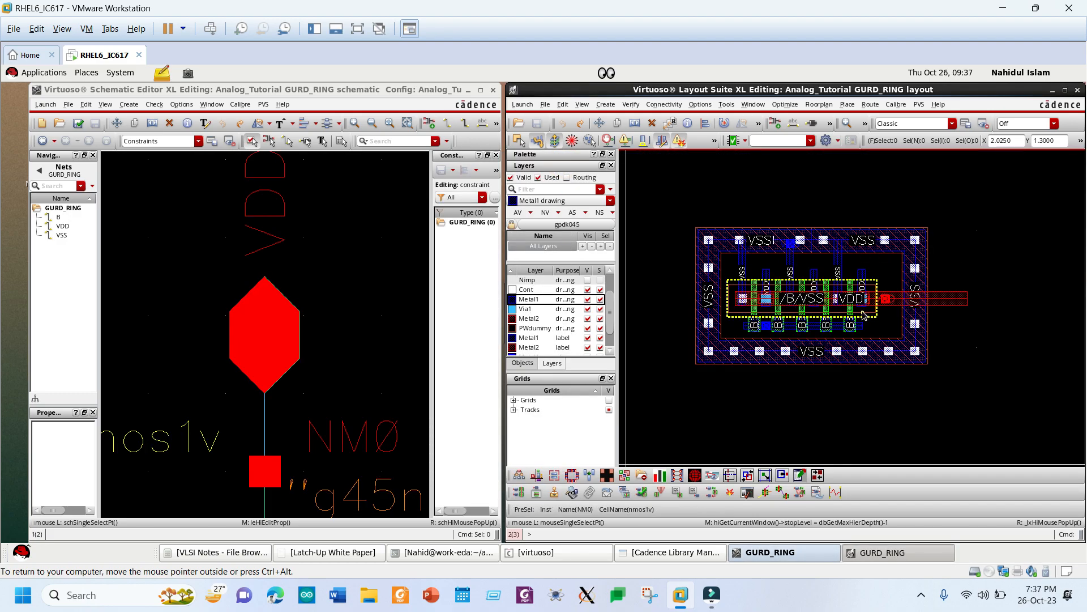
left_click(859, 311)
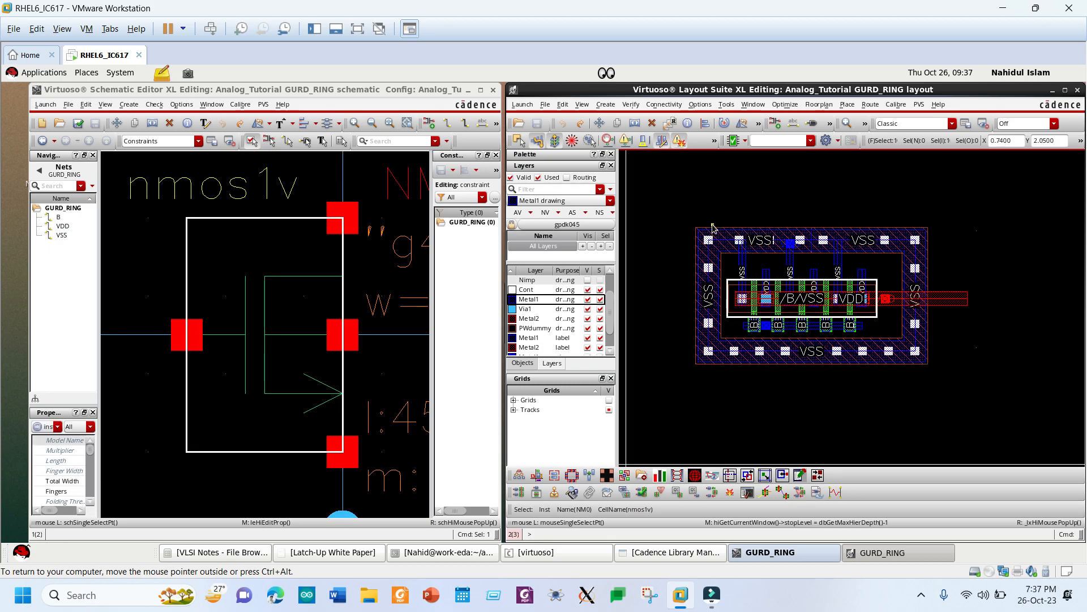
scroll(781, 308, "down", 1)
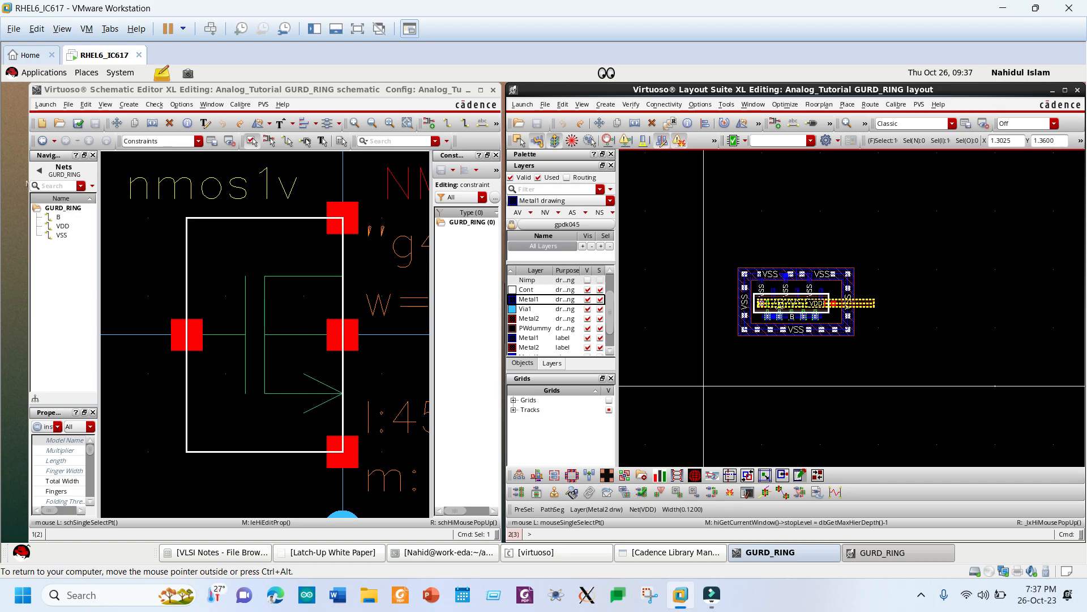
key("c")
left_click(781, 310)
left_click(955, 323)
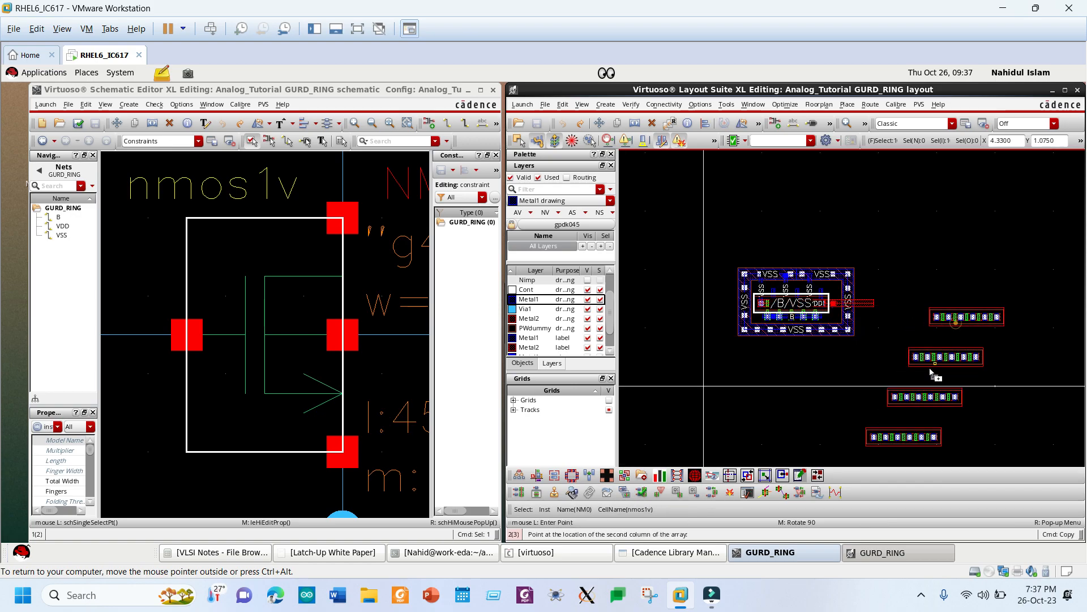
left_click(929, 369)
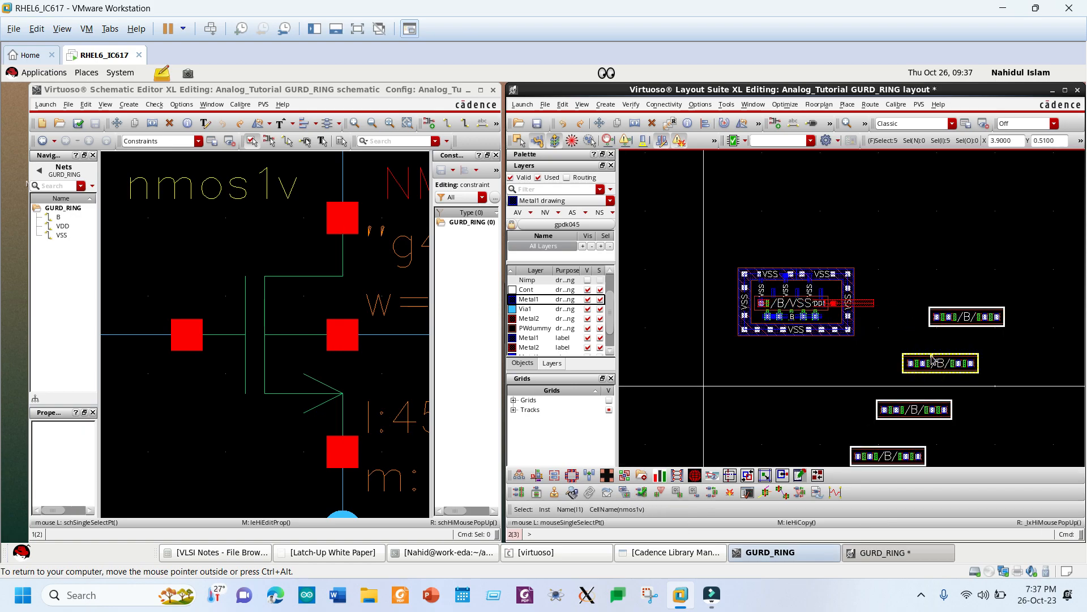
key("u")
- Reset the Copy options to their defaults and place a single copy of the NMOS device beside the guard-ringed device
left_click(792, 310)
key("c")
left_click(791, 310)
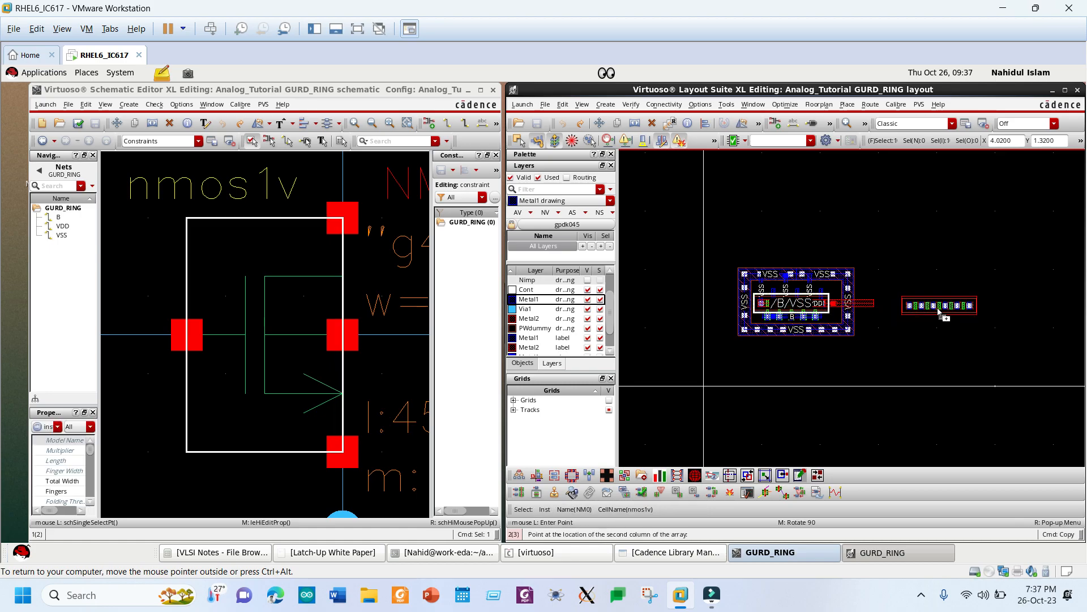
key("F3")
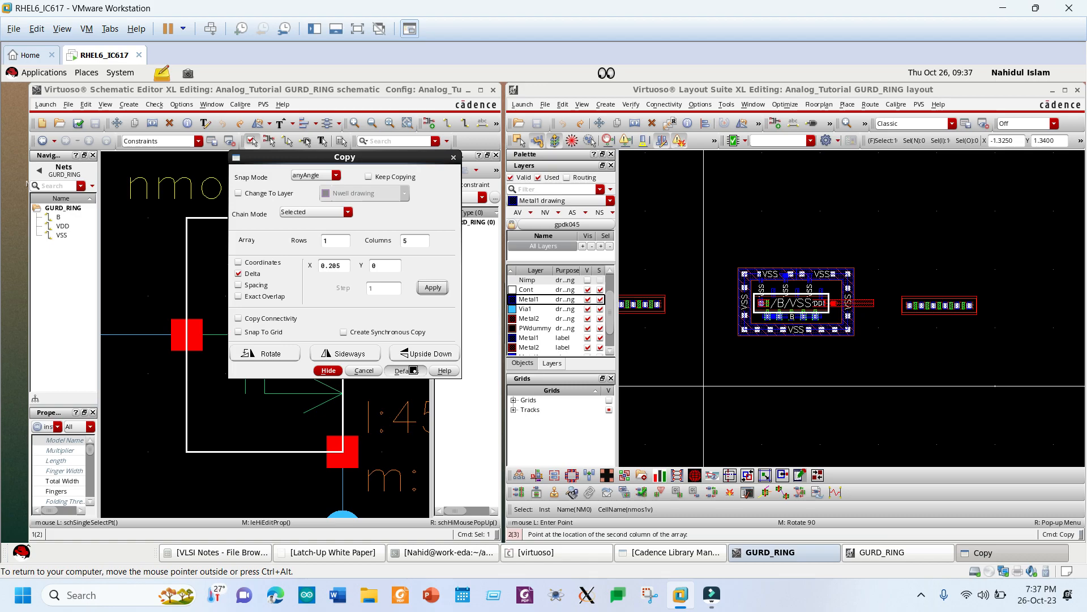
left_click(932, 354)
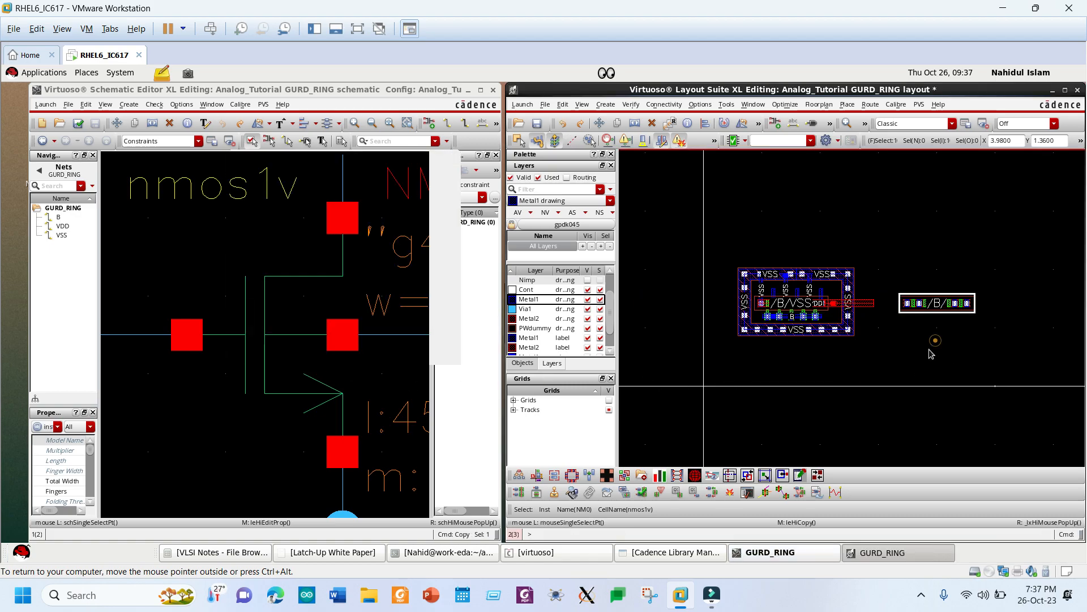
left_click(929, 350)
- Create a rectangular N-Tap guard ring around the copied NMOS device with net name VSS and an enclosure of 0.25
left_click_drag(888, 273, 995, 338)
key("shift")
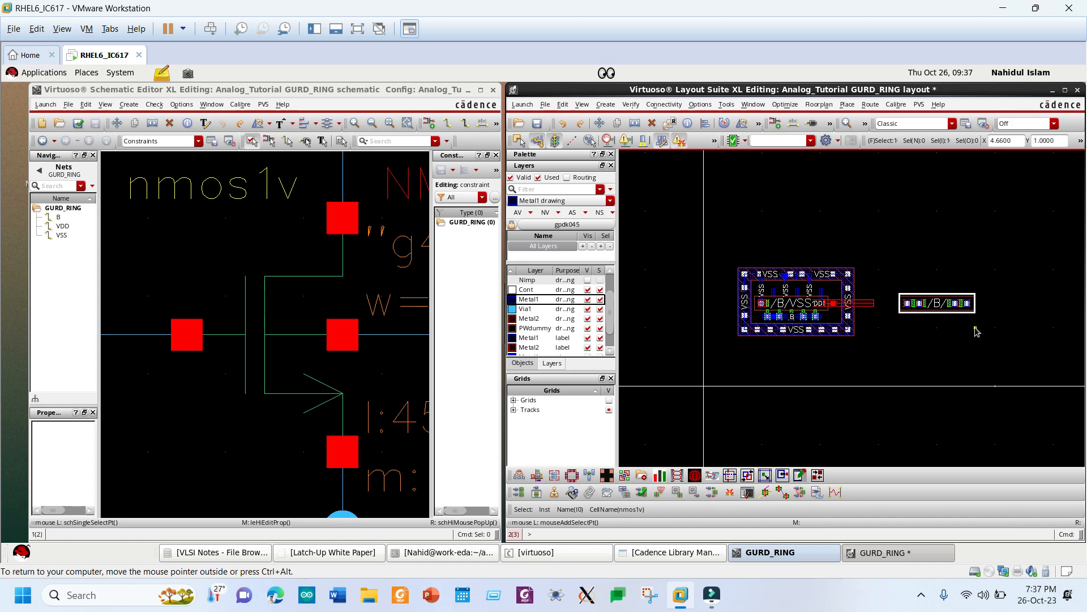
key("shift+g")
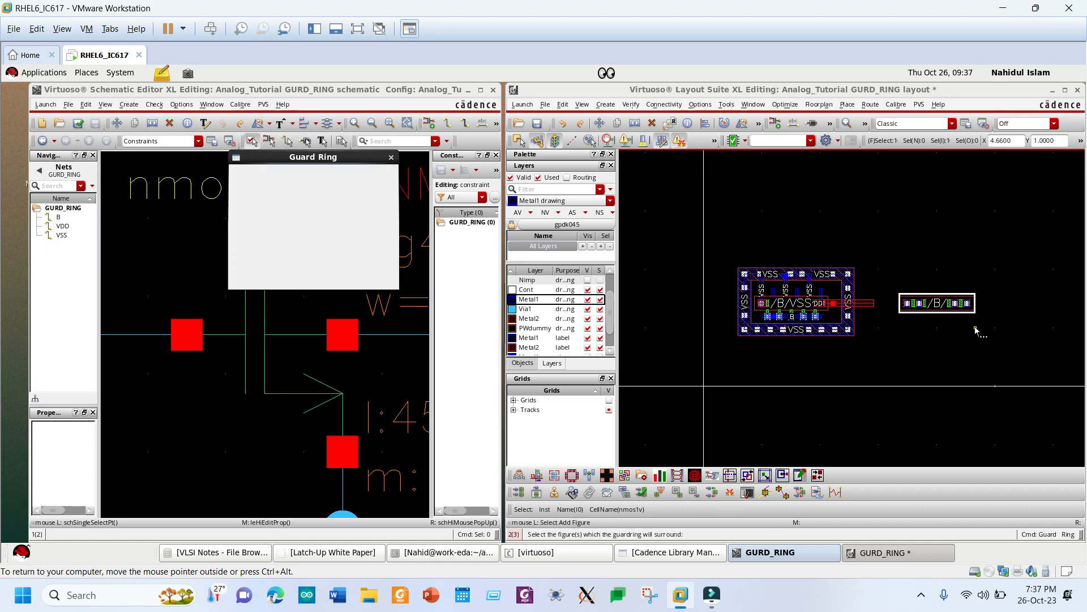
left_click(391, 183)
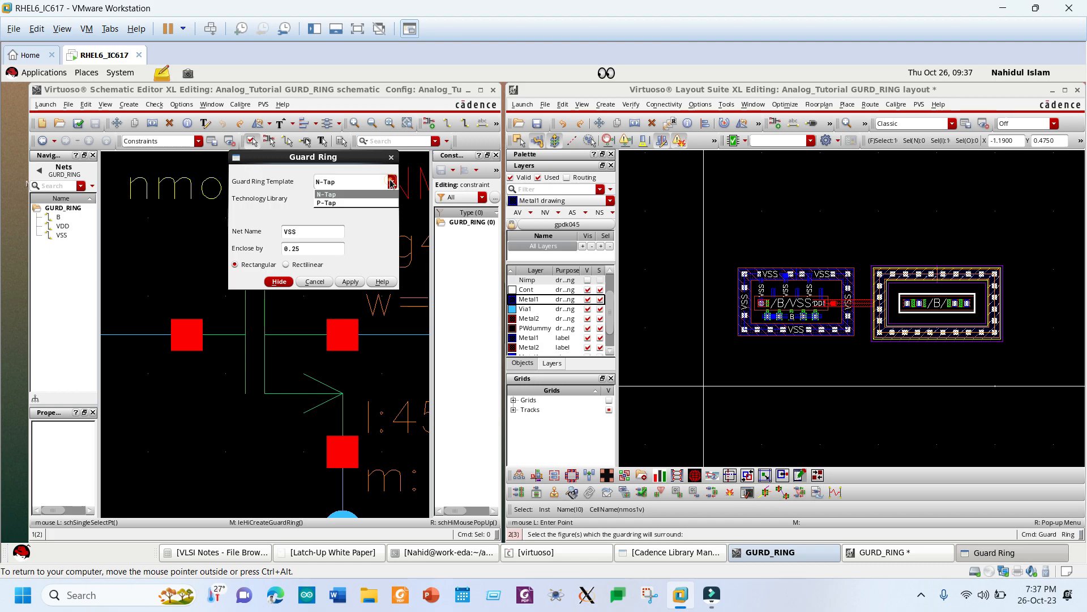
left_click(351, 200)
double_click(289, 232)
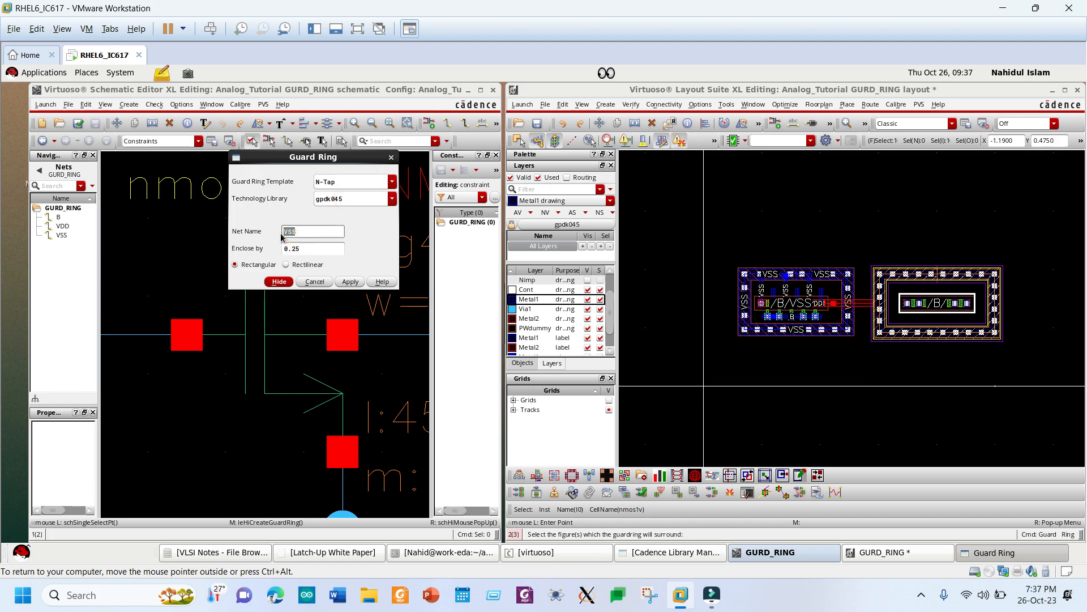
left_click(341, 285)
scroll(907, 274, "up", 1)
scroll(908, 273, "up", 2)
scroll(908, 272, "down", 2)
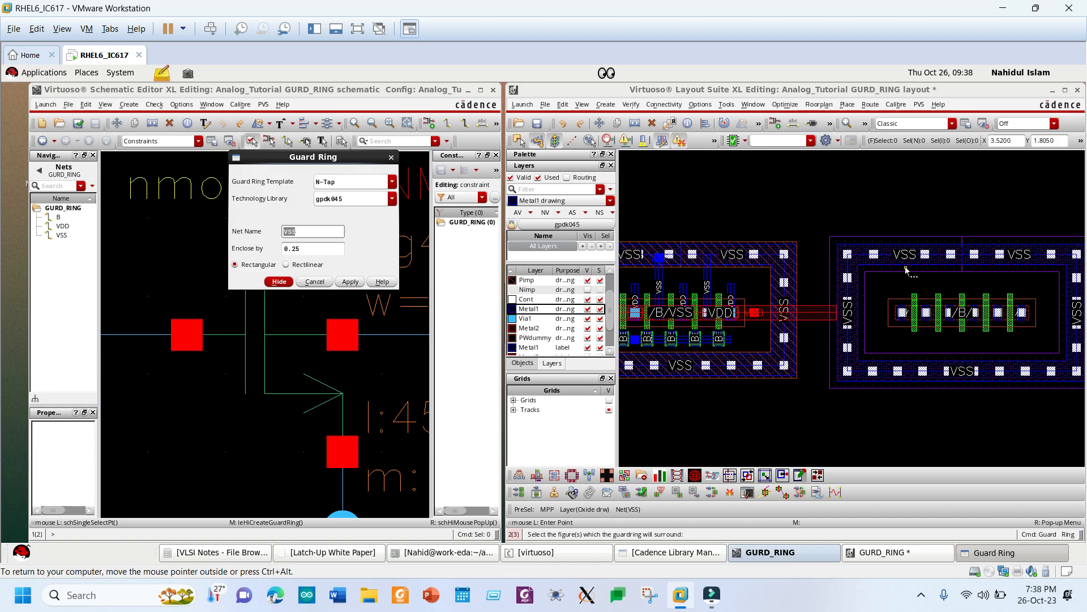
key("Escape")
- Delete the copied NMOS device together with its guard ring
scroll(908, 274, "down", 1)
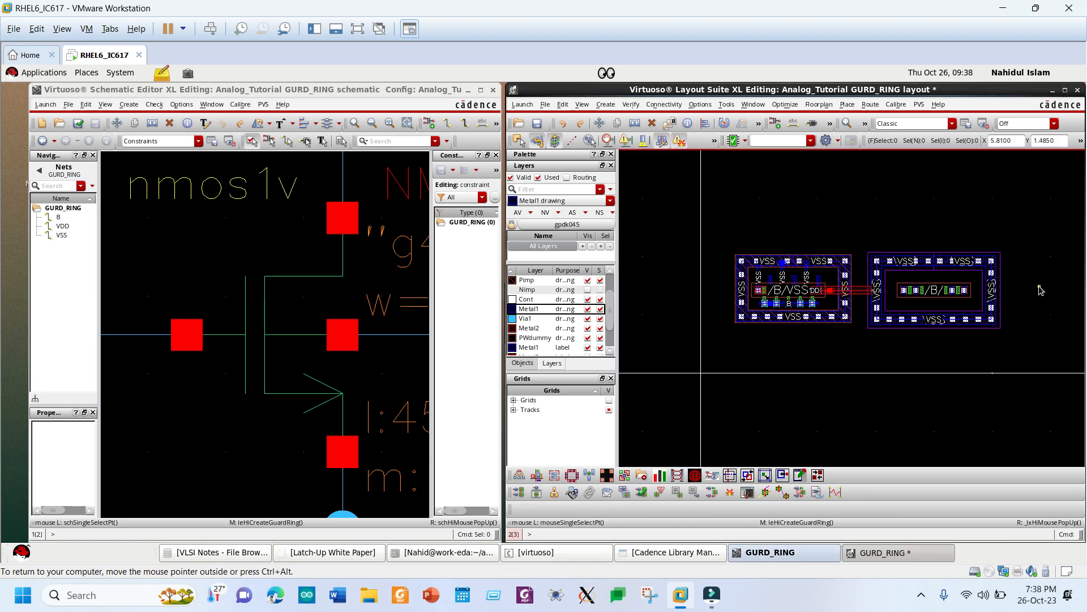
left_click_drag(1029, 242, 860, 351)
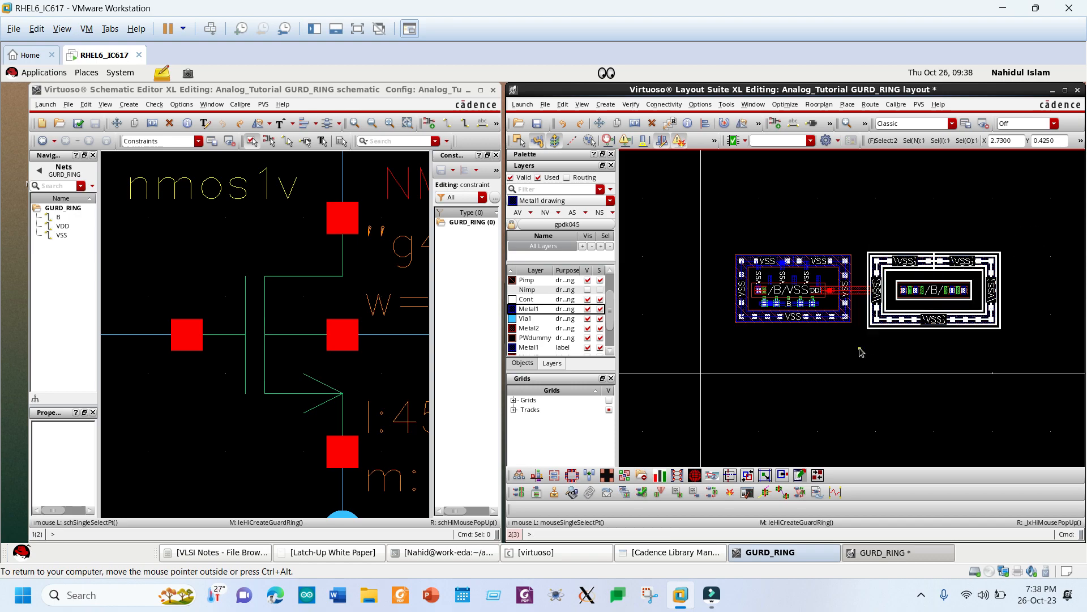
key("Delete")
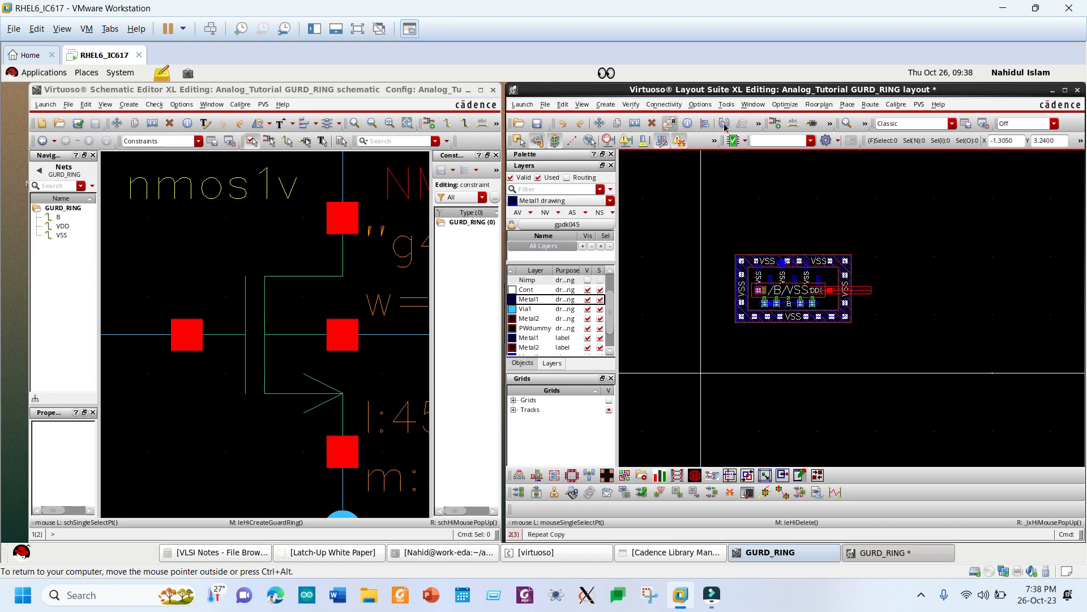
- Show the virtual machine in full screen and bring up the Library Manager with the schematic window minimized
left_click(335, 30)
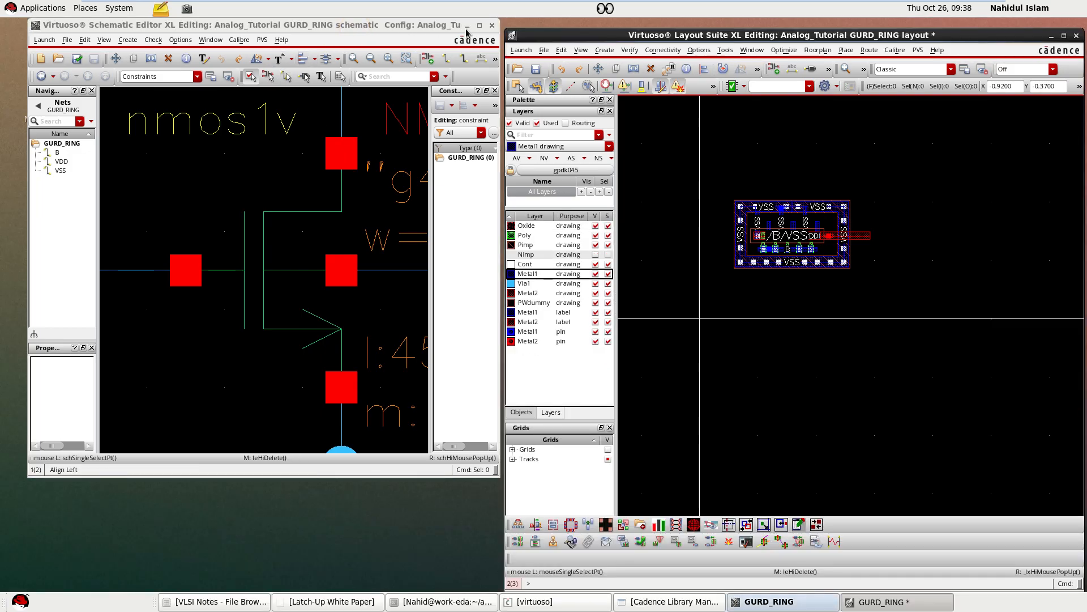
left_click(468, 26)
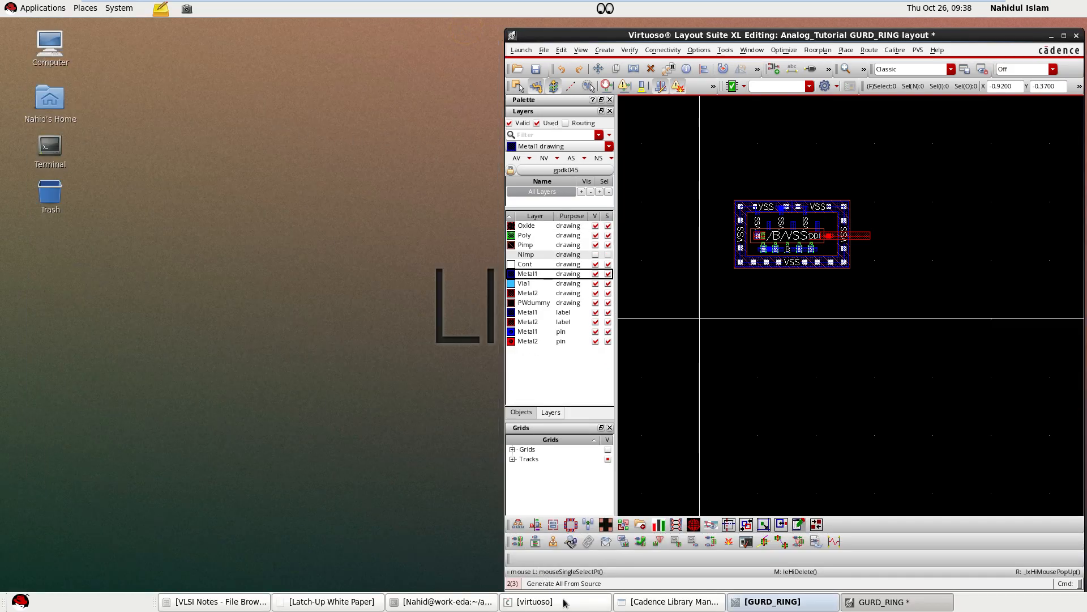
left_click(563, 604)
left_click(560, 602)
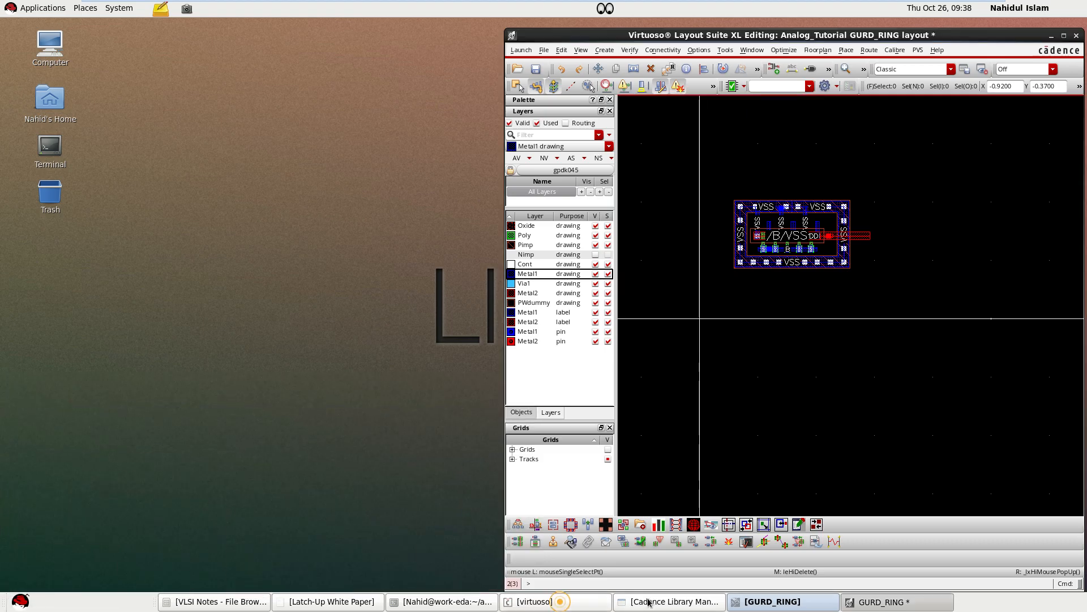
left_click(647, 602)
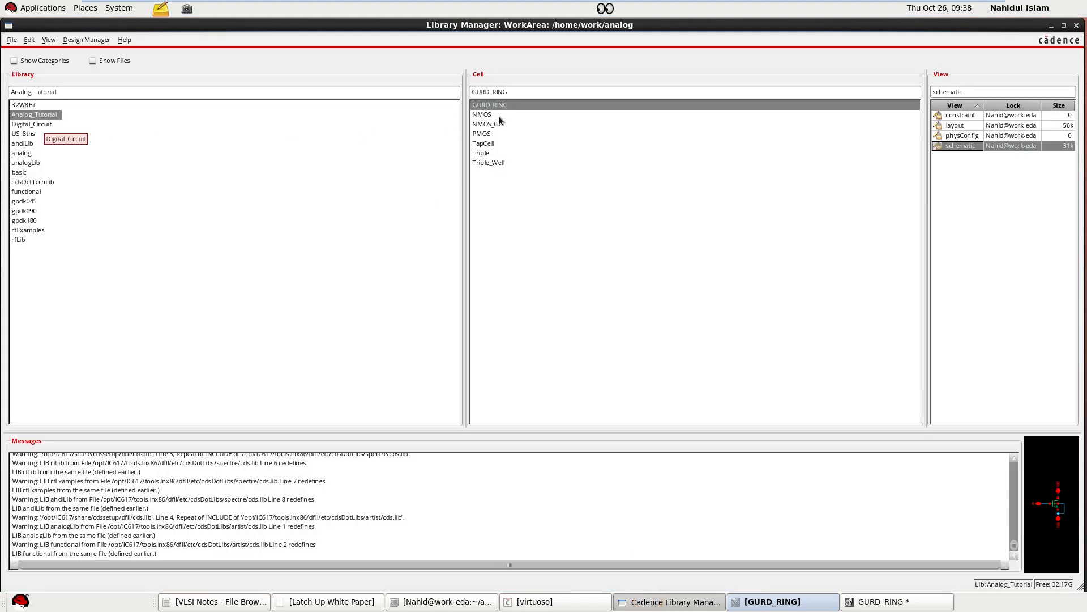
- Browse the Digital_Circuit, Analog_Tutorial and functional libraries and select the analog library
left_click(44, 125)
left_click(44, 125)
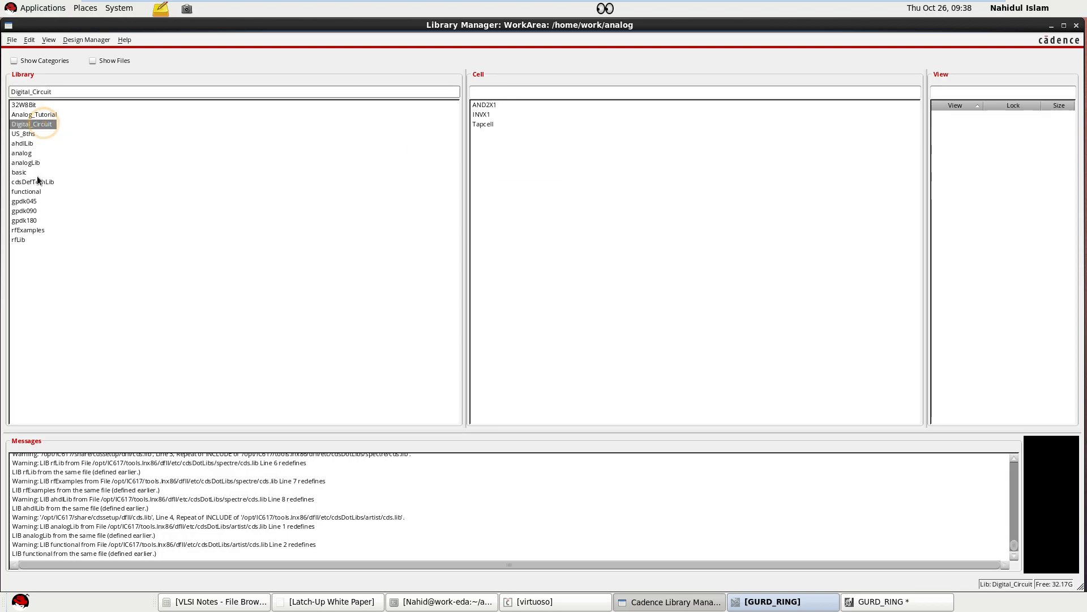
left_click(28, 115)
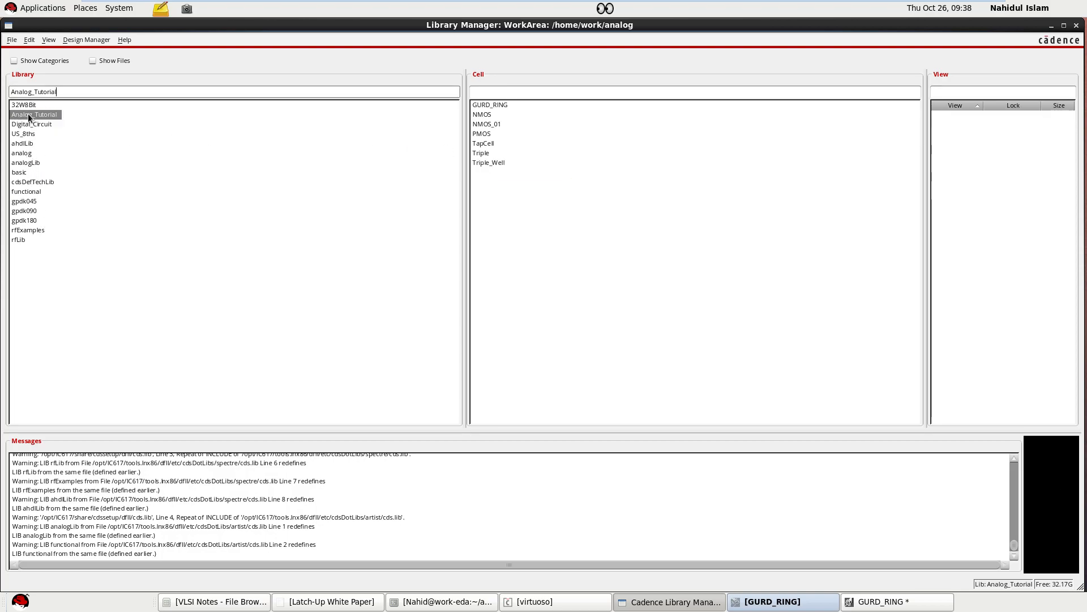
left_click(25, 192)
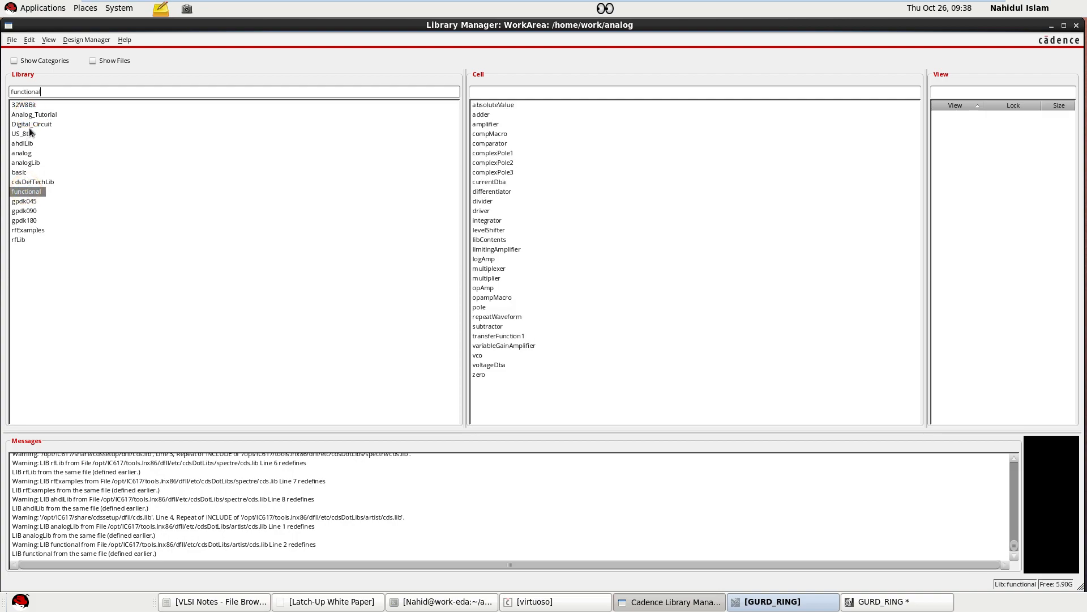
left_click(25, 153)
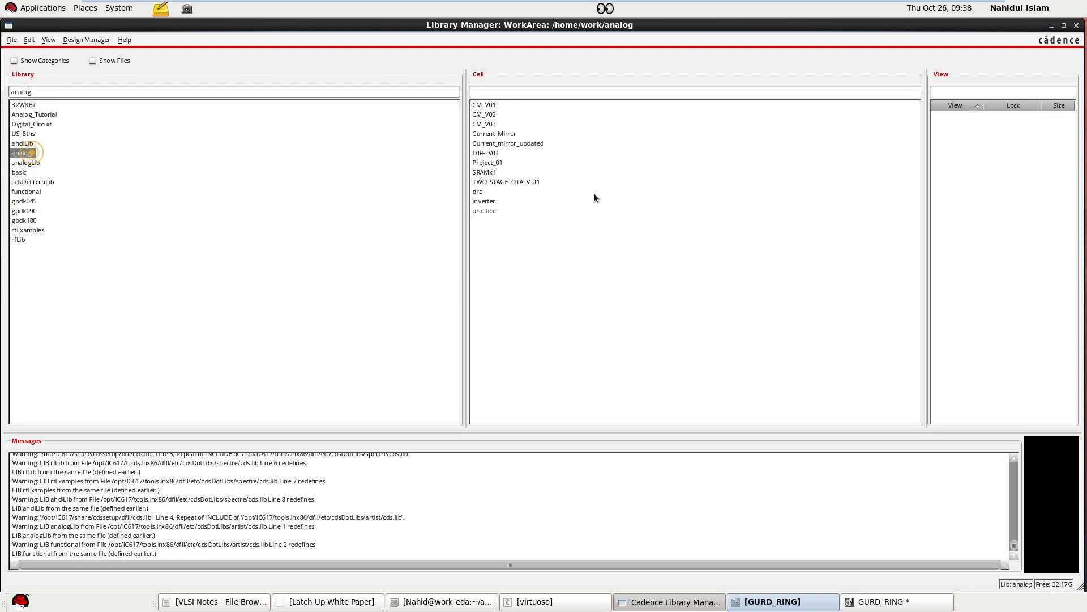
- Open the layout view of the Current_Mirror cell as read-only and bring its window to the front
left_click(500, 135)
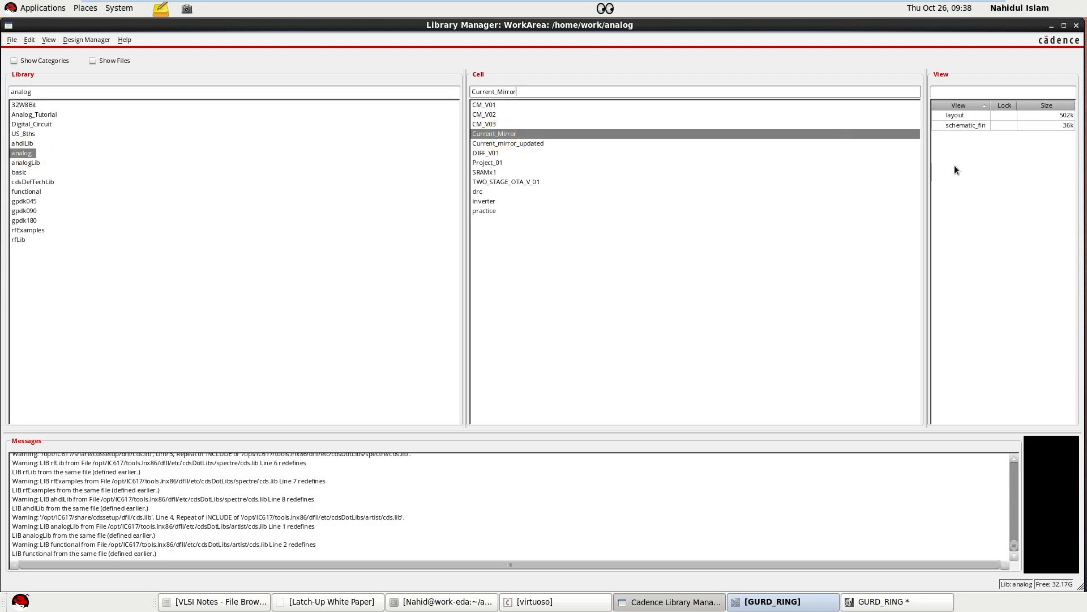
left_click(959, 115)
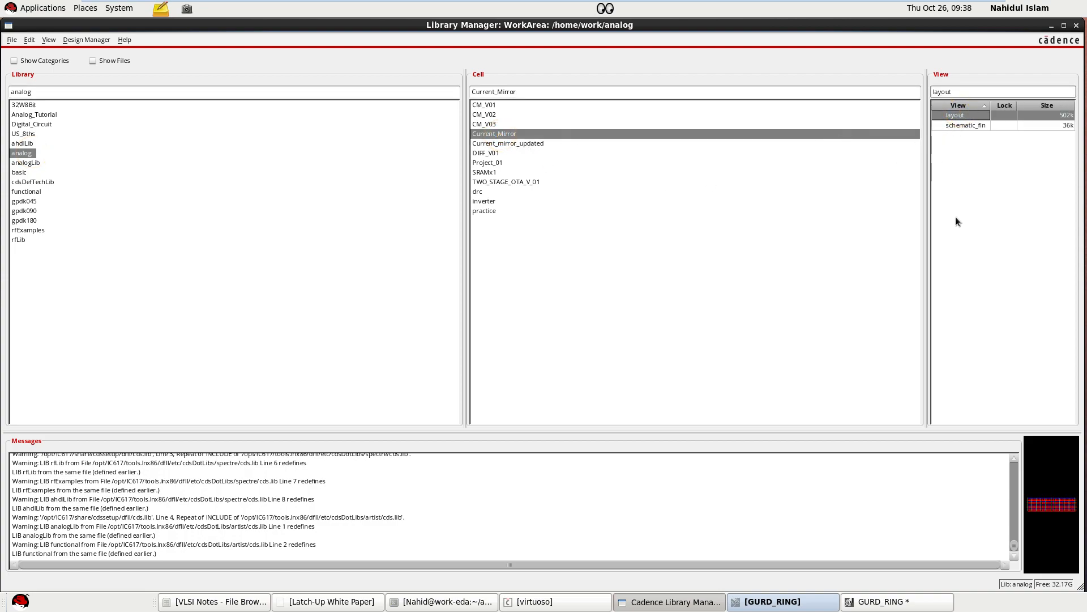
left_click(960, 124)
left_click(961, 114)
right_click(961, 113)
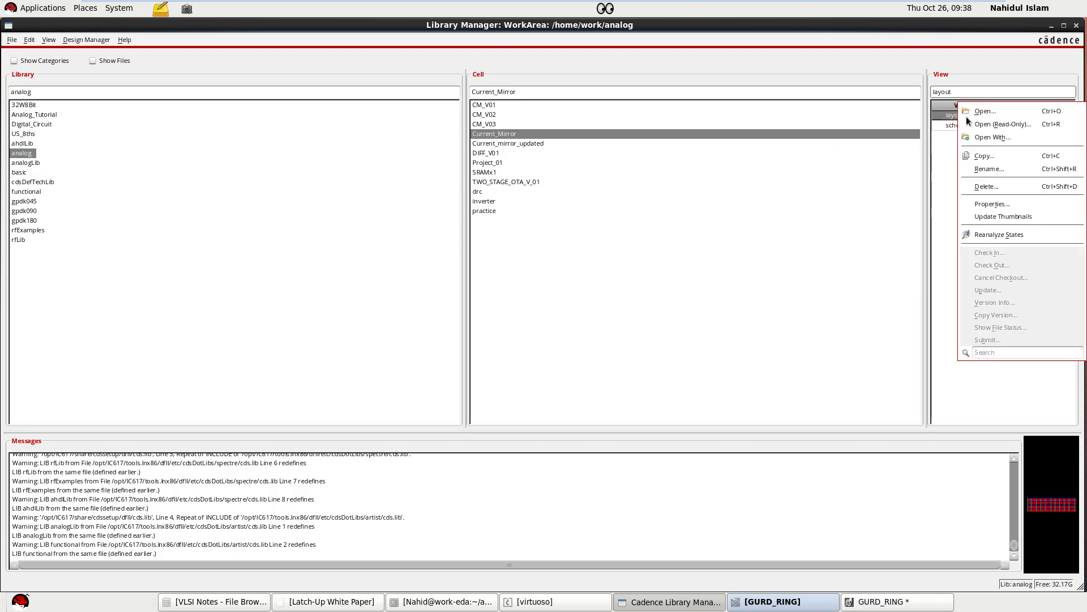
left_click(990, 126)
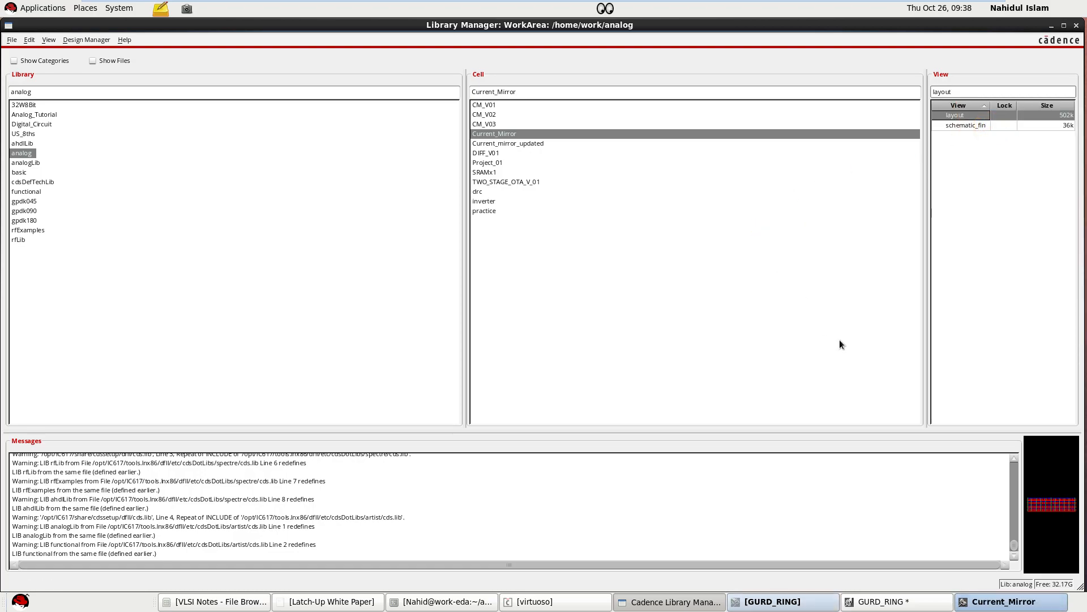
left_click(990, 605)
- Examine the device array in the Current_Mirror layout and close the layout window
scroll(271, 250, "up", 2)
scroll(270, 249, "down", 2)
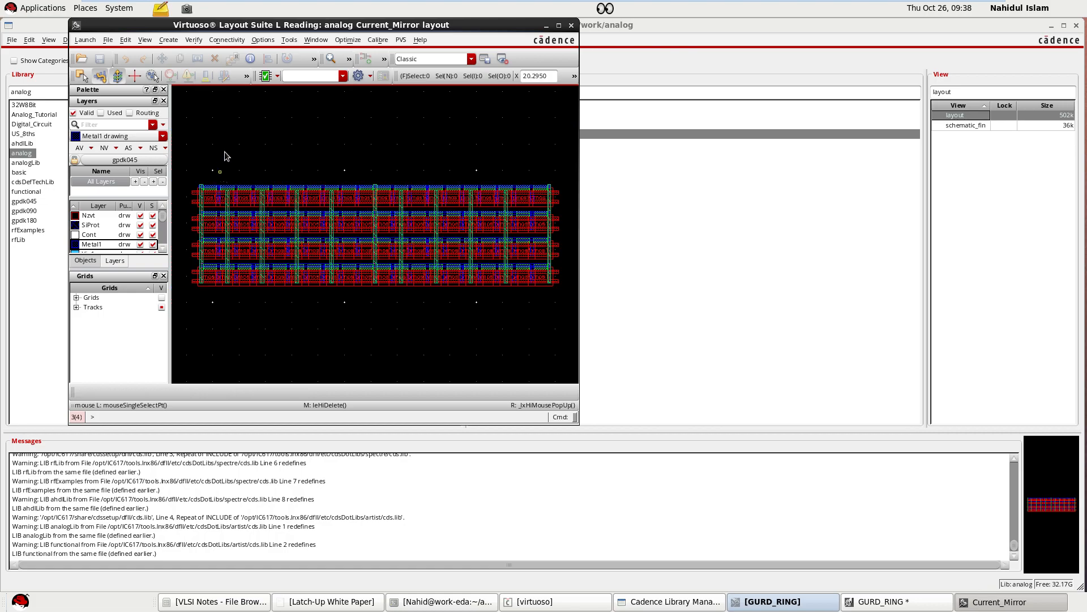
left_click(571, 25)
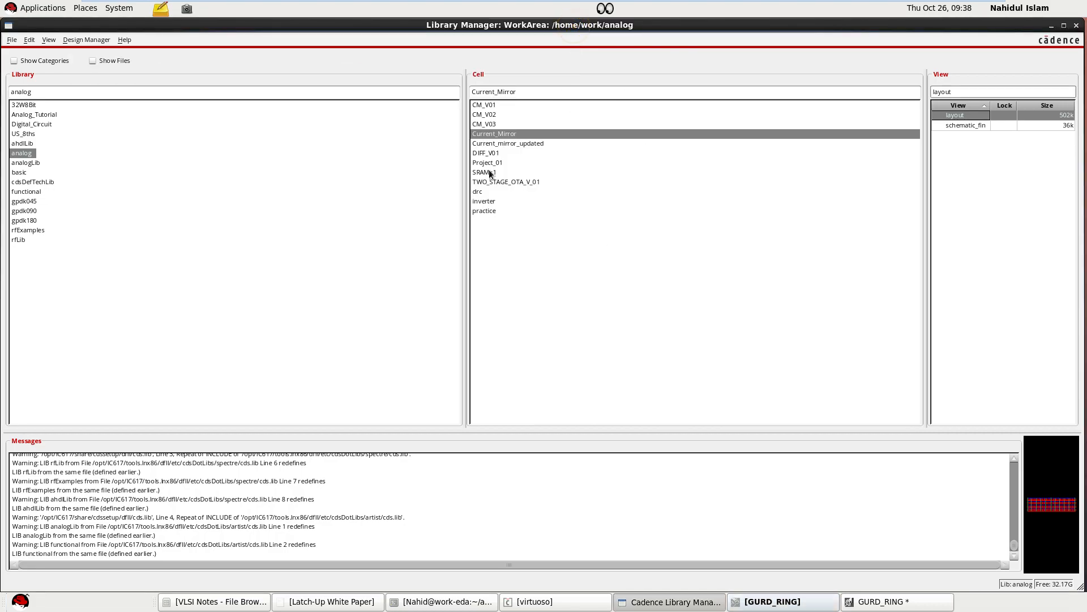
- Preview the layout and schematic views of the DIFF_V01, Project_01, CM_V02 and CM_V01 cells in the analog library
left_click(497, 144)
left_click(488, 153)
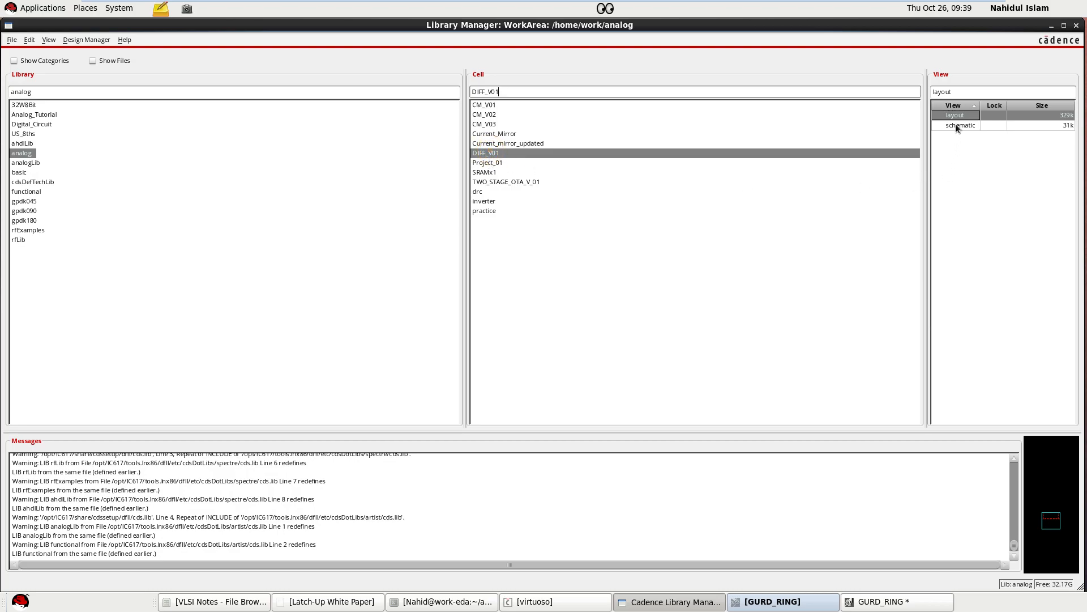
left_click(956, 126)
left_click(481, 163)
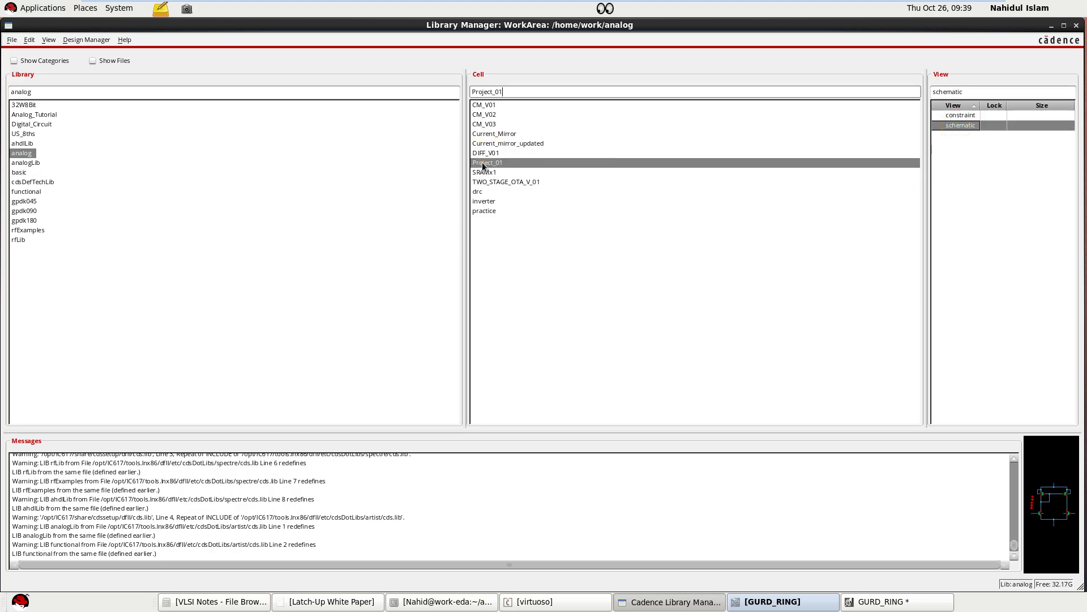
left_click(485, 115)
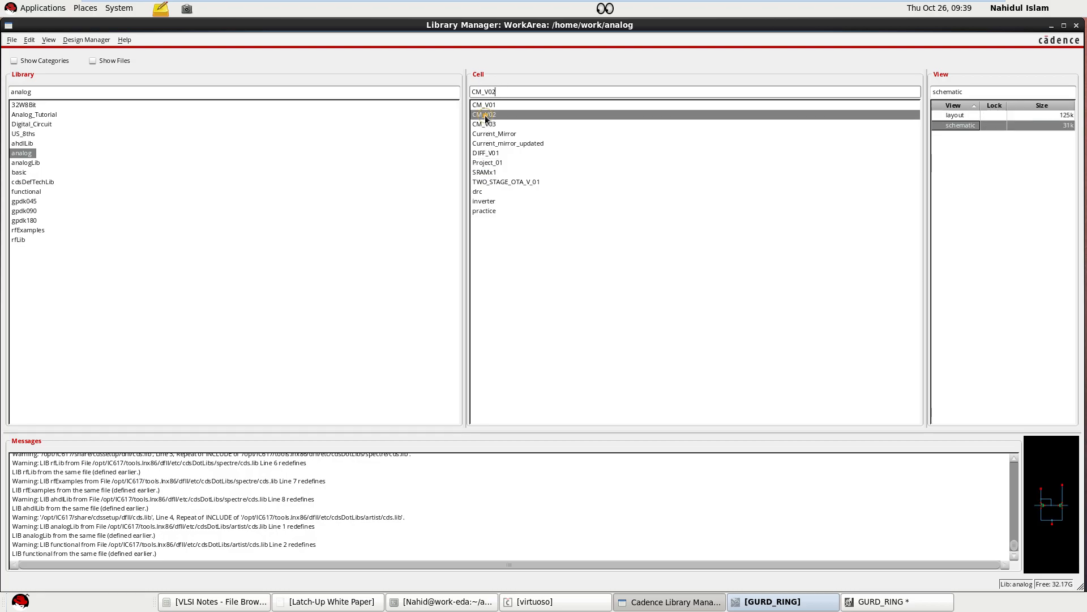
left_click(956, 115)
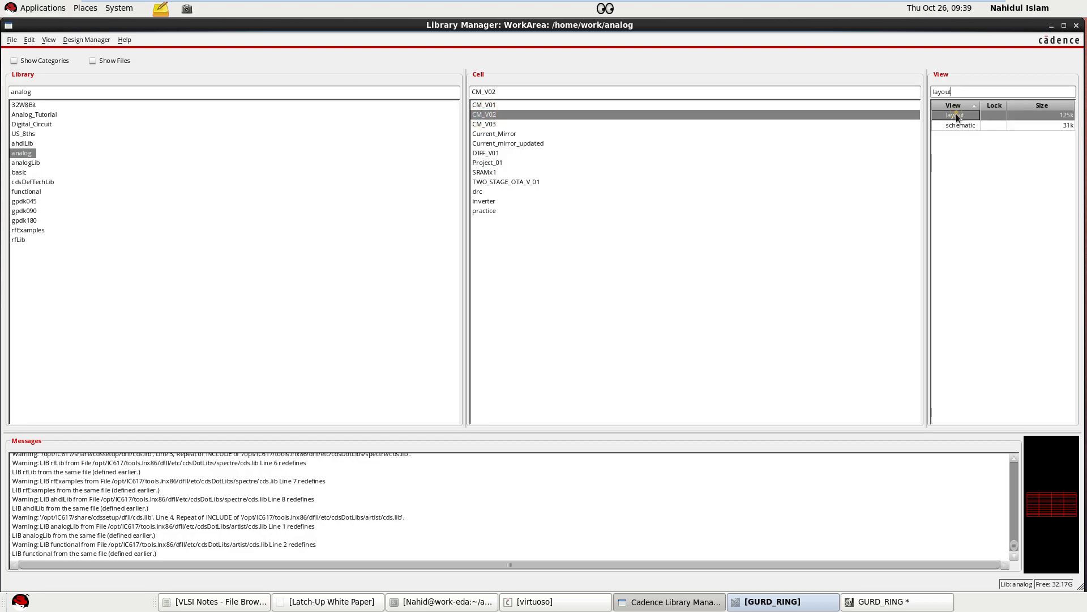
left_click(489, 106)
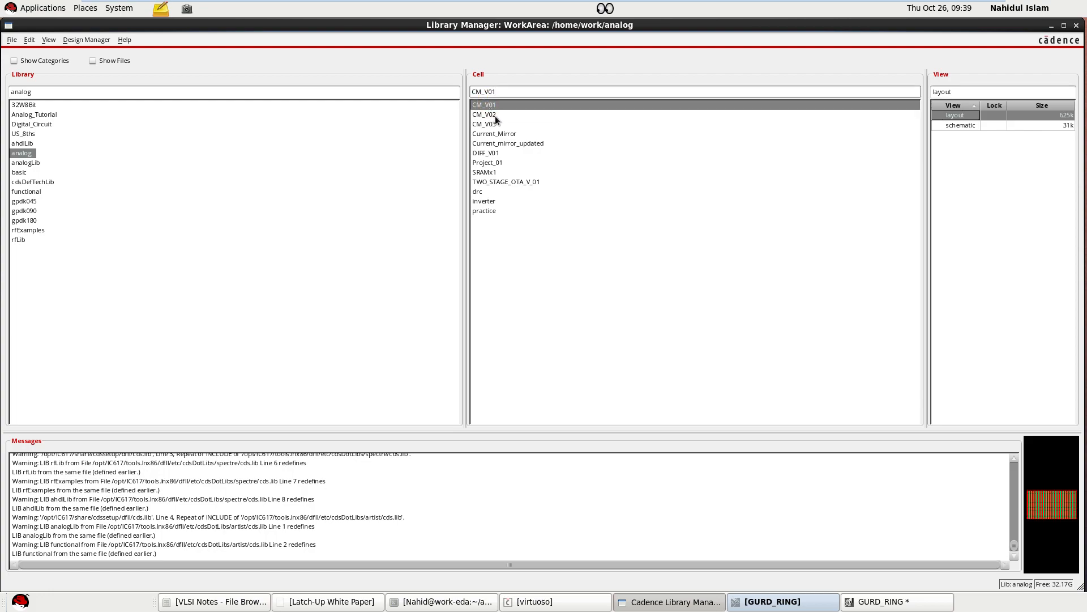
left_click(966, 127)
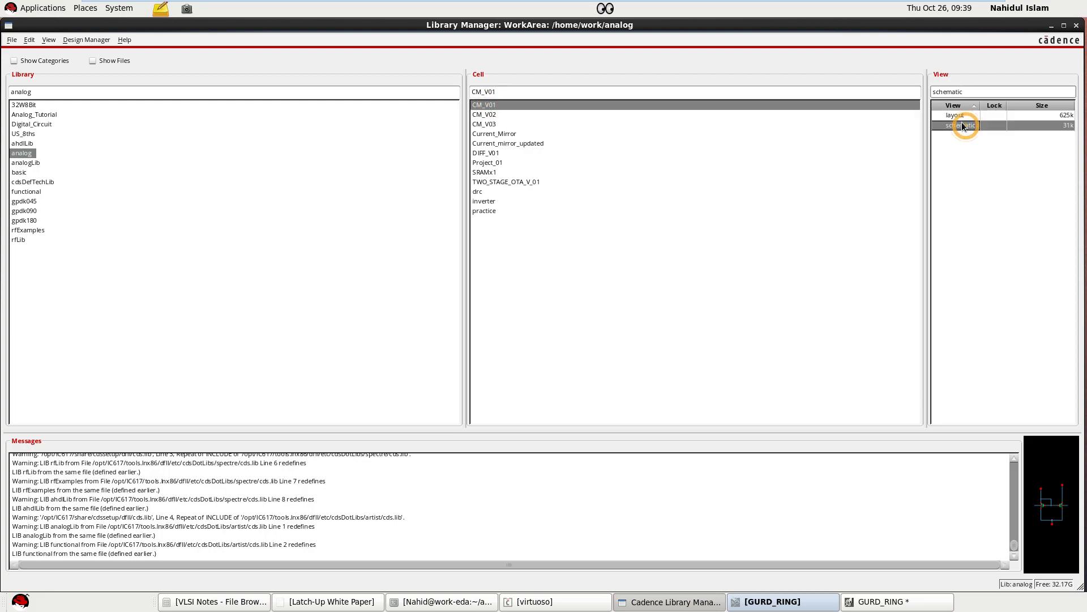
left_click(960, 116)
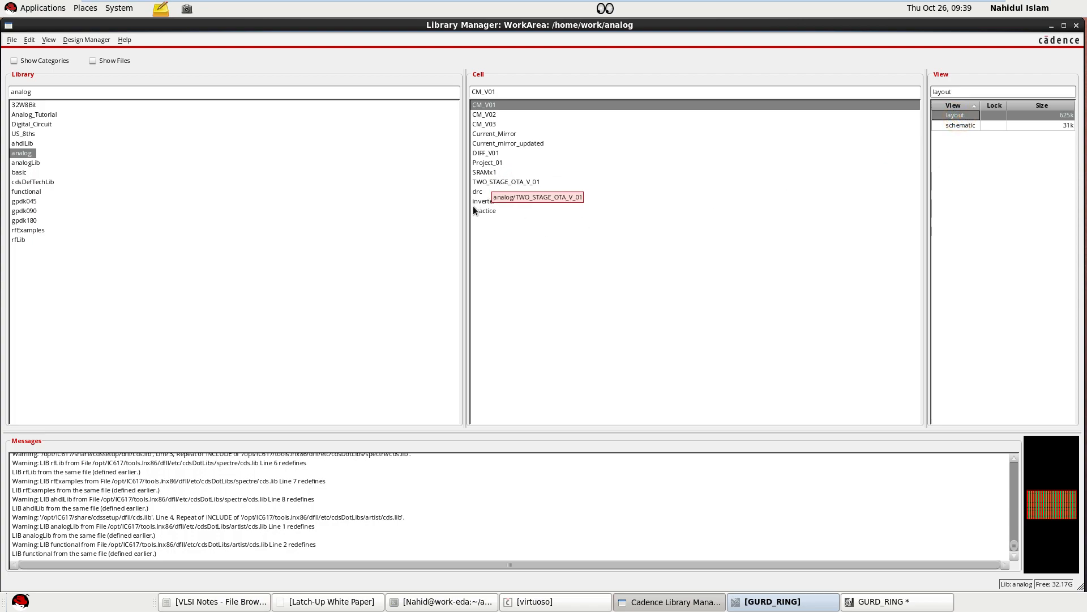
- Open the layout view of the DIFF_V01 cell as read-only
left_click(490, 154)
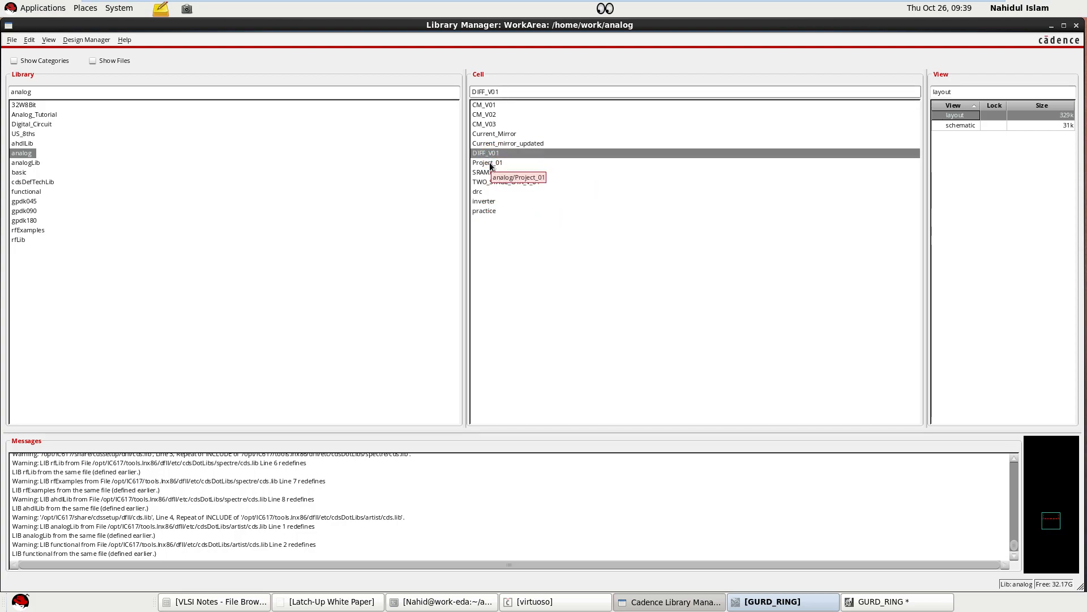
left_click(964, 127)
left_click(954, 116)
right_click(955, 117)
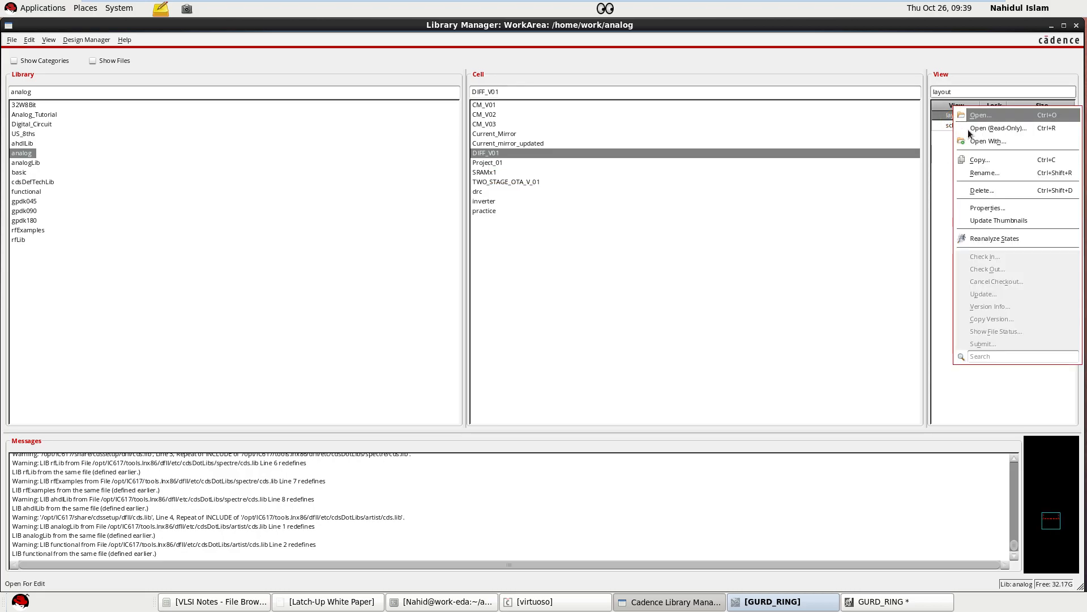
left_click(974, 134)
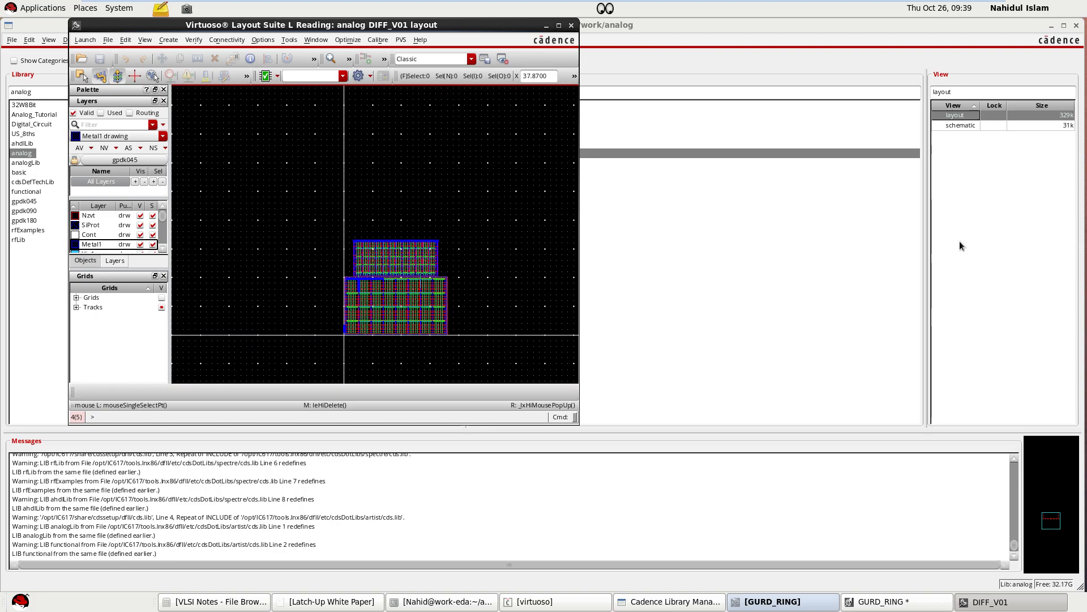
- Open the DIFF_V01 schematic and examine its PMOS pair and NMOS pair
double_click(964, 126)
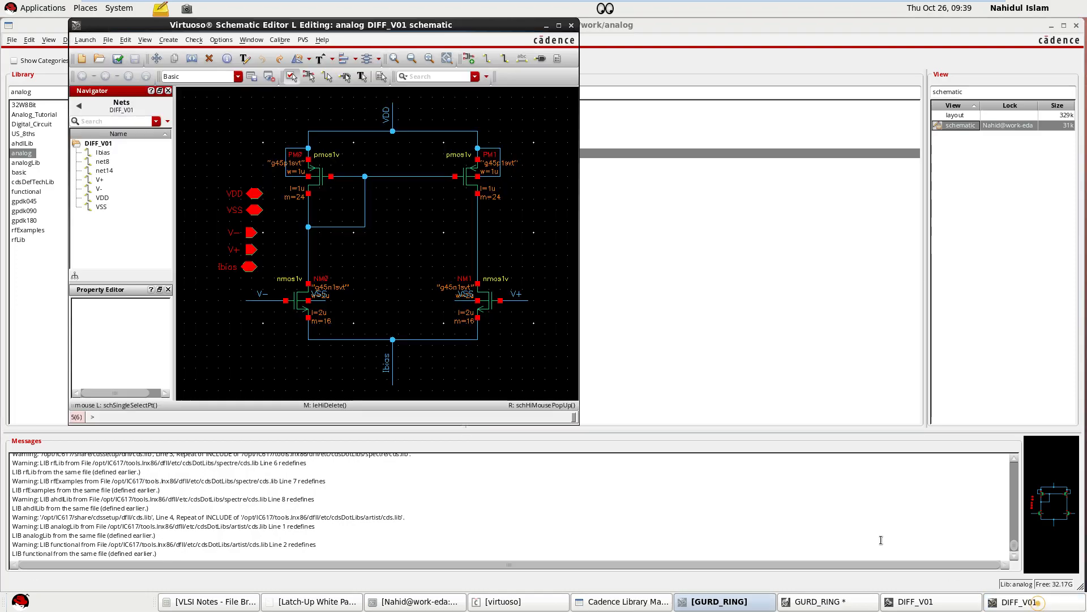
scroll(306, 165, "down", 1)
scroll(315, 177, "up", 1)
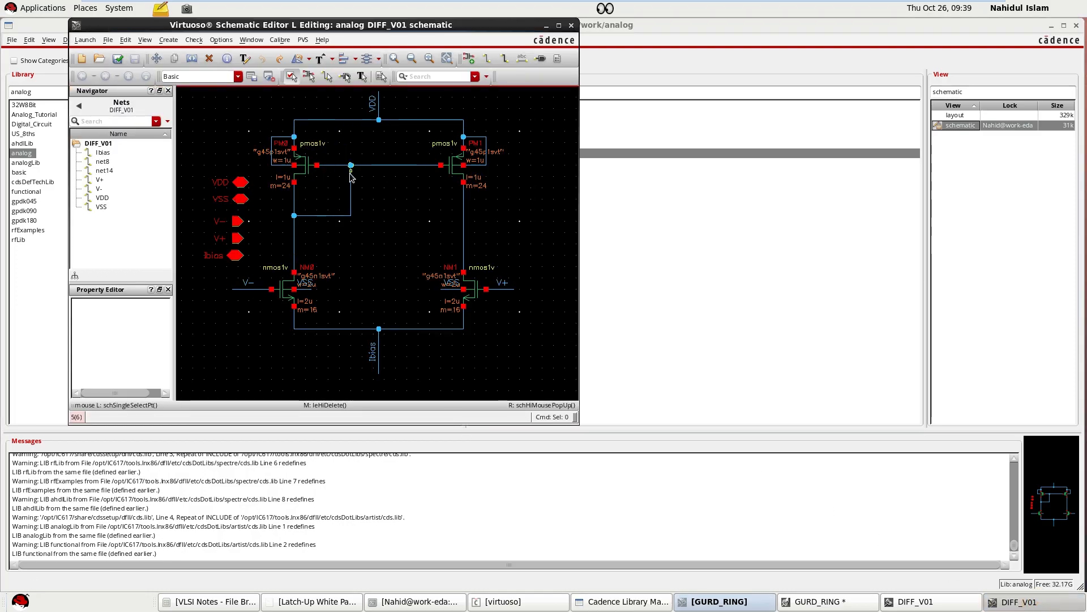
scroll(348, 170, "up", 2)
scroll(347, 170, "down", 2)
left_click_drag(294, 125, 444, 201)
scroll(444, 202, "up", 1)
scroll(444, 202, "down", 1)
scroll(390, 168, "up", 1)
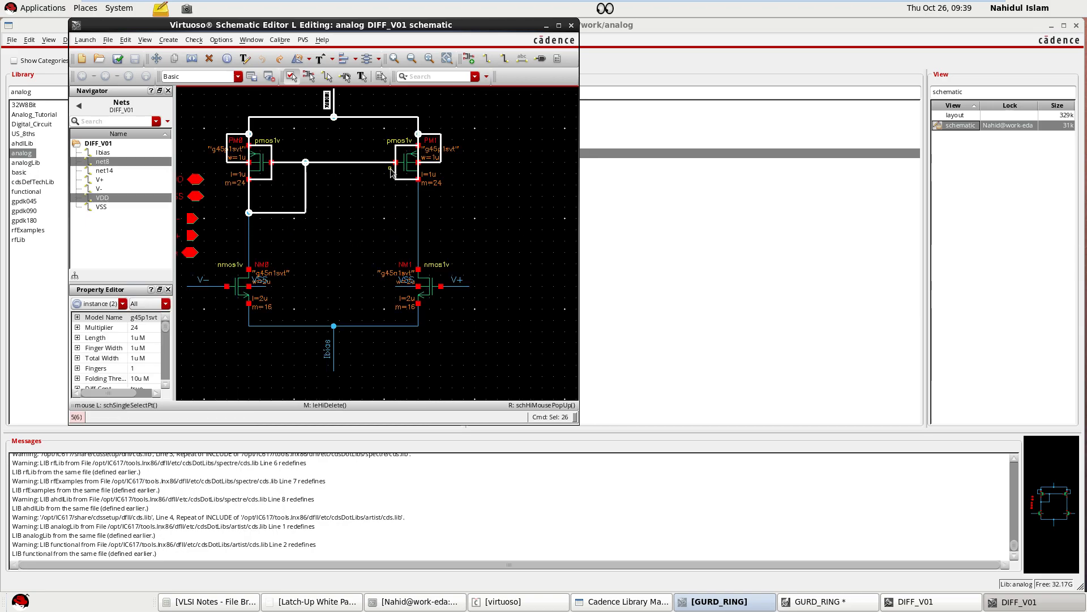
scroll(390, 170, "down", 2)
left_click_drag(242, 315, 447, 206)
left_click(449, 249)
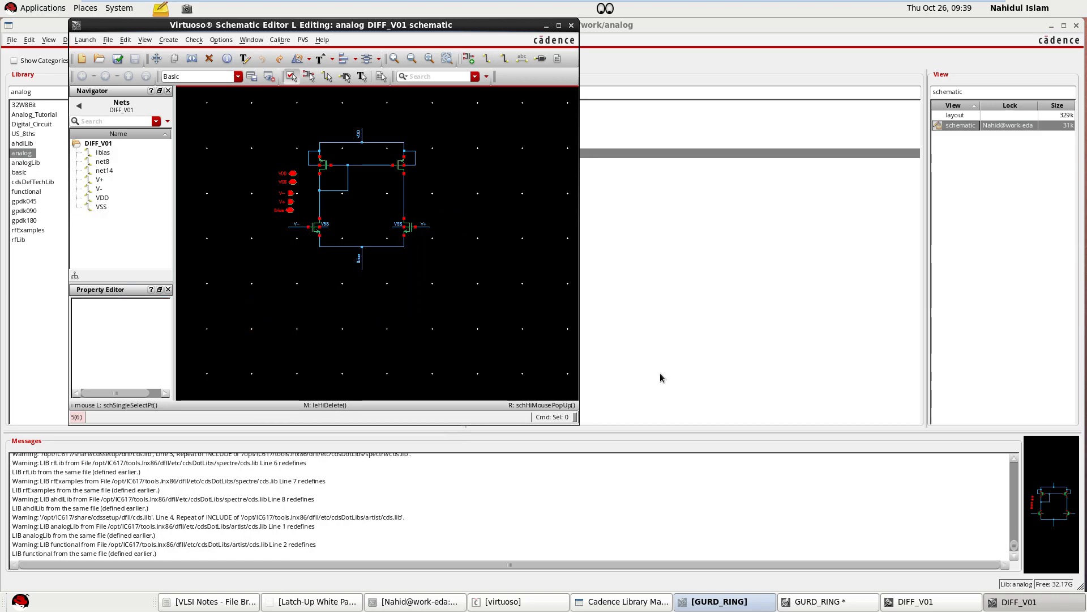
- Bring the DIFF_V01 layout window to the front and maximize it
left_click(1009, 609)
left_click(1009, 605)
left_click(929, 601)
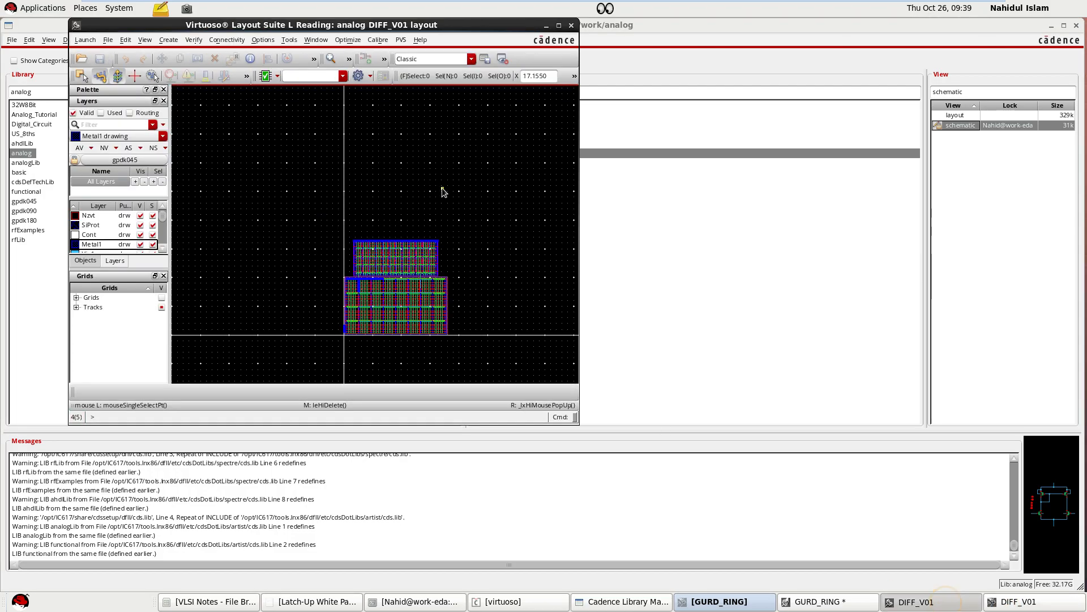
left_click(559, 26)
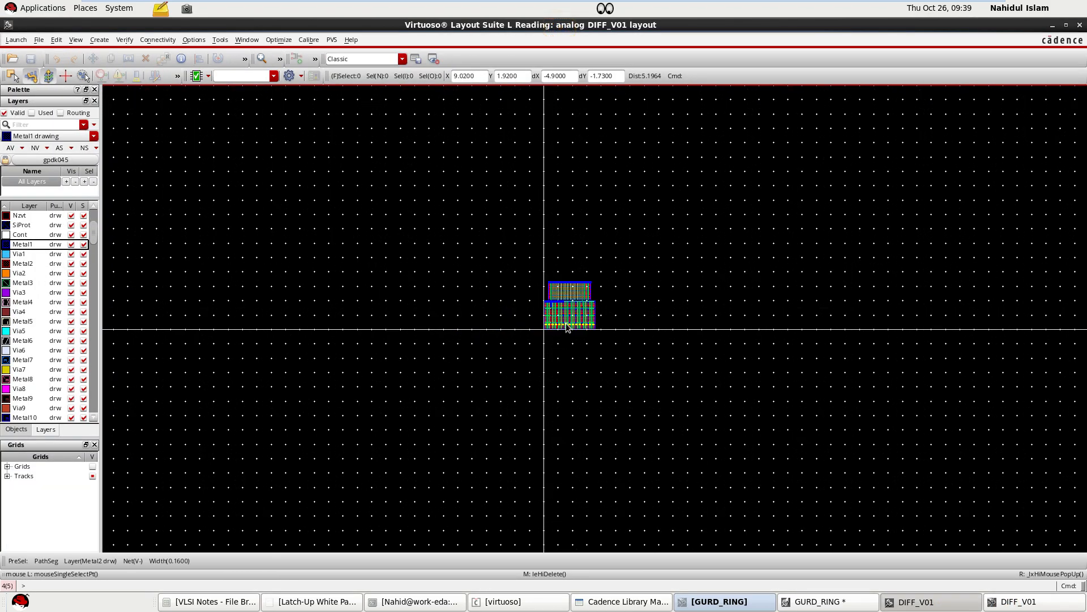
- Display all hierarchy levels of the DIFF_V01 layout and examine its two stacked device arrays
scroll(649, 244, "up", 10, "ctrl")
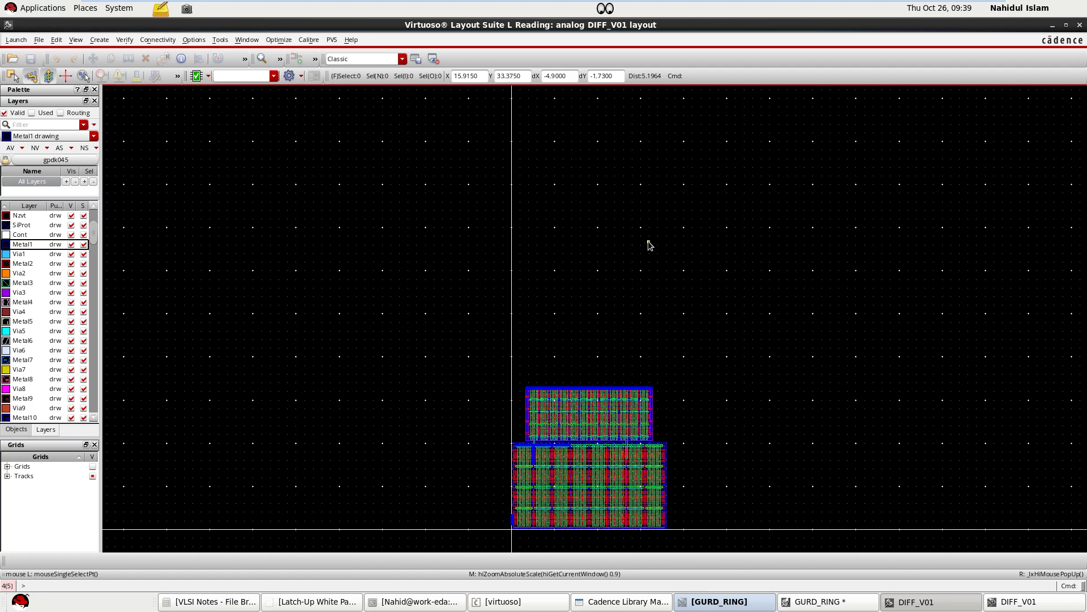
scroll(521, 418, "up", 15, "ctrl")
scroll(522, 417, "down", 6, "ctrl")
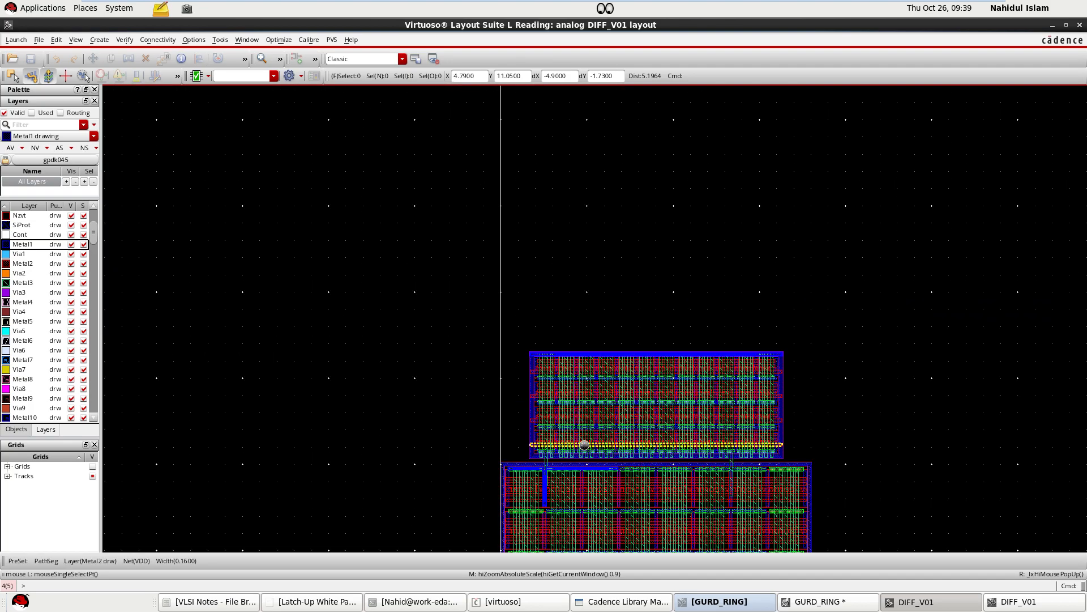
scroll(546, 391, "up", 4, "ctrl")
key("shift+f")
scroll(533, 277, "down", 2)
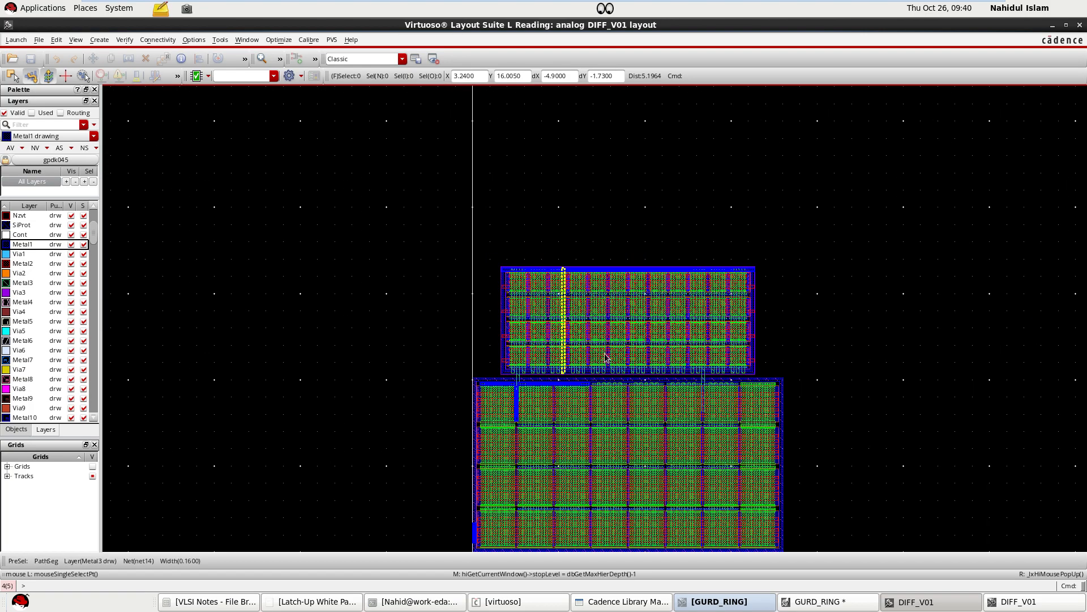
scroll(608, 354, "up", 2)
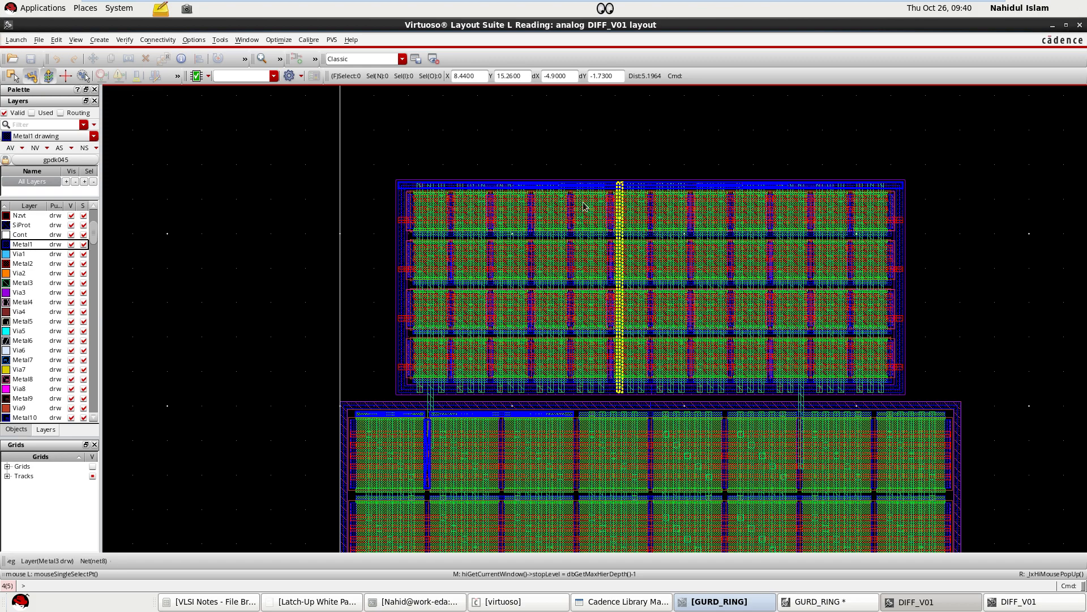
scroll(574, 204, "down", 1)
scroll(611, 281, "up", 1)
scroll(522, 227, "down", 1)
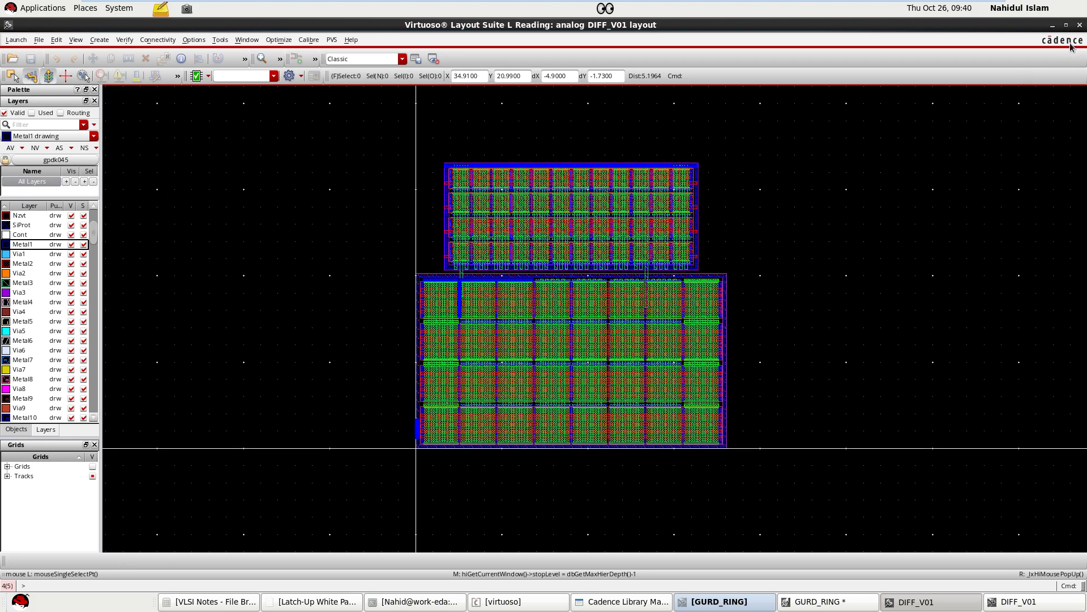
- Restore the DIFF_V01 layout window, then move and enlarge it beside the schematic so both are visible
left_click(1066, 26)
left_click_drag(432, 33, 858, 141)
scroll(610, 266, "down", 1)
left_click_drag(695, 134, 645, 51)
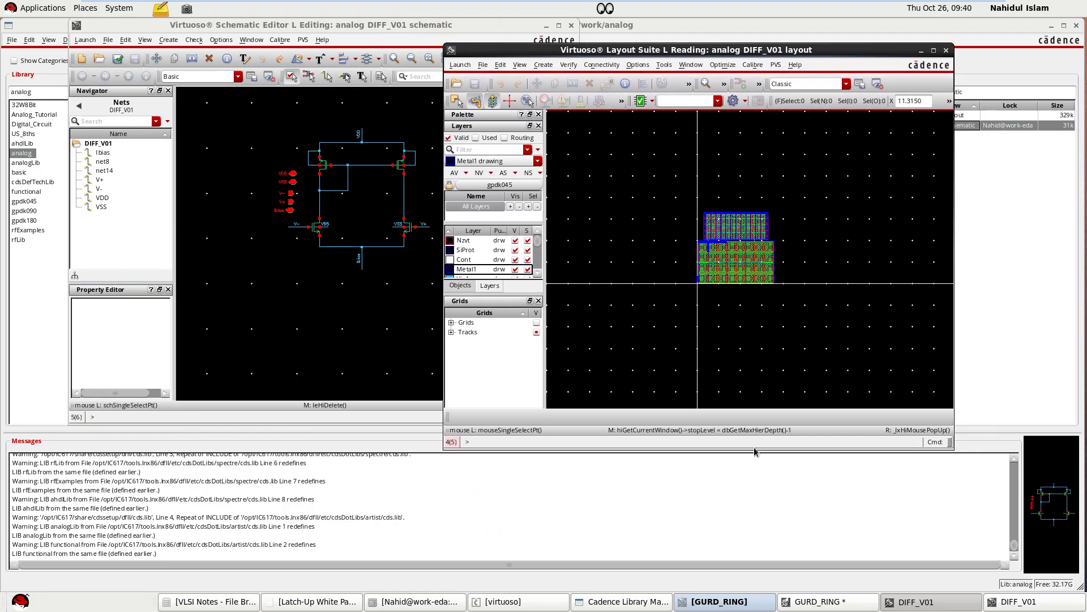
left_click_drag(767, 460, 761, 591)
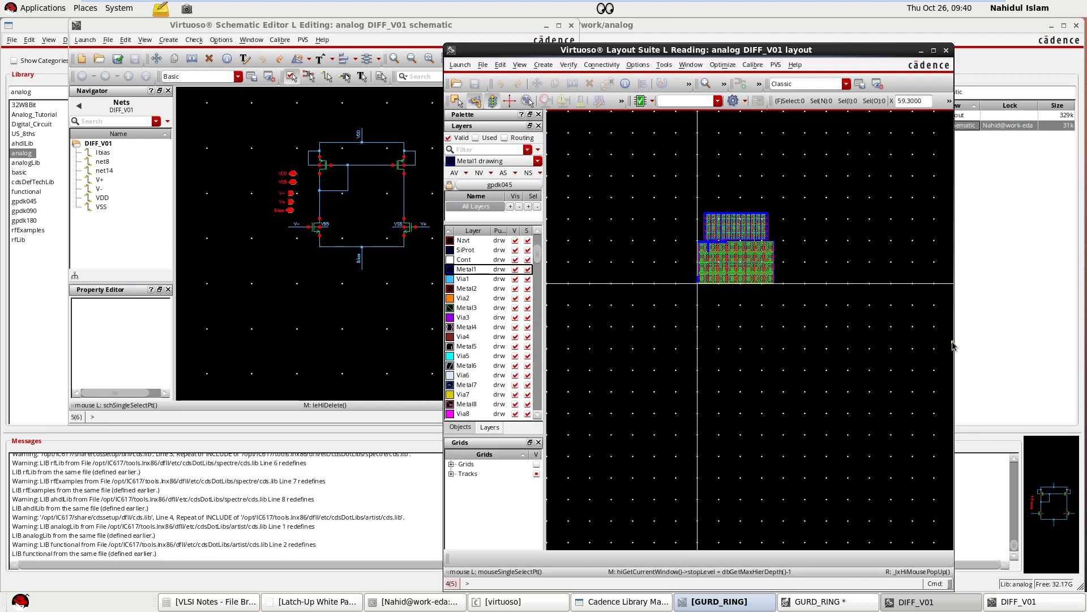
left_click_drag(950, 340, 1053, 342)
scroll(741, 238, "up", 3, "ctrl")
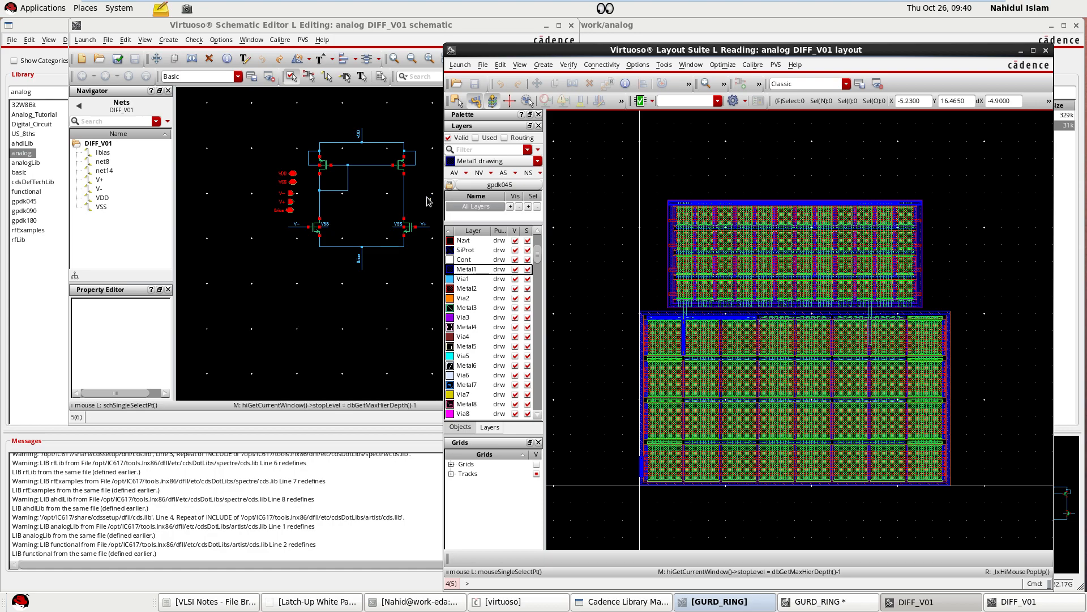
- Select the PM0 transistor in the schematic and compare it with the upper device array in the layout
scroll(319, 188, "down", 1)
scroll(384, 167, "up", 1)
scroll(253, 196, "up", 2)
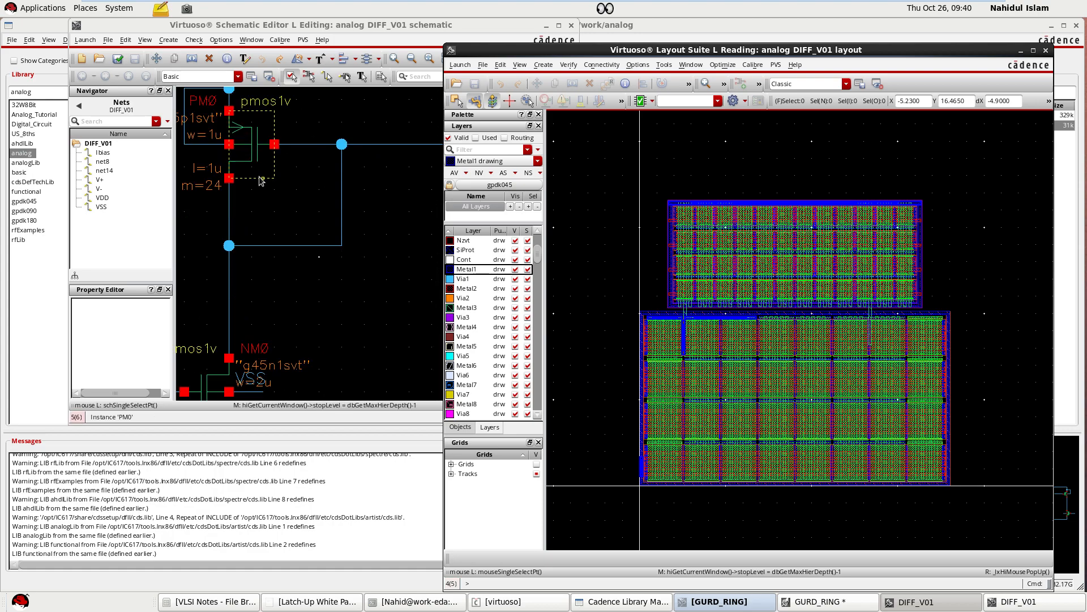
left_click(251, 148)
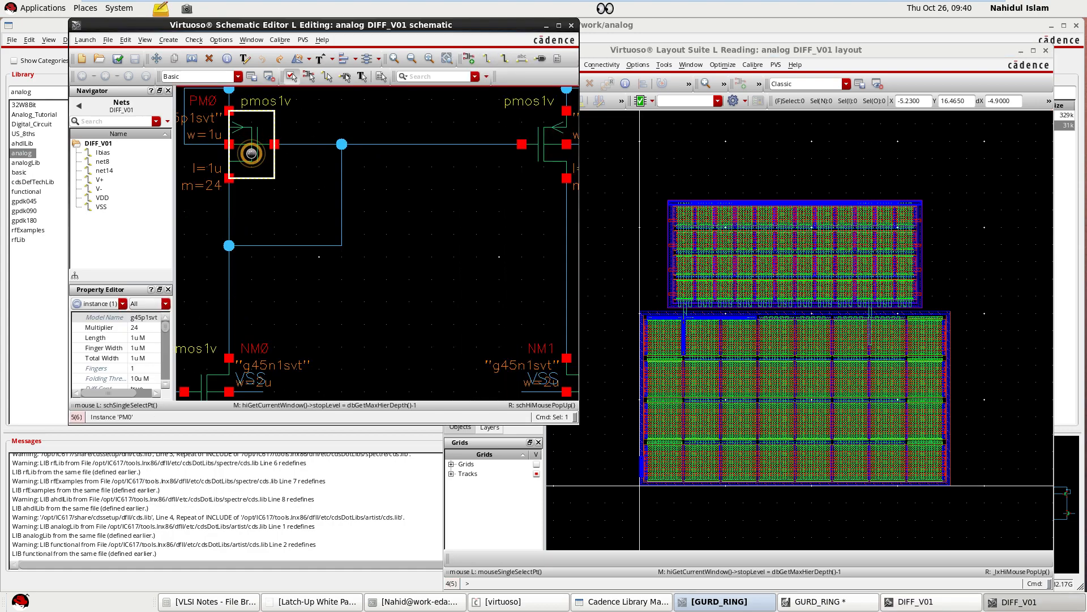
scroll(251, 153, "down", 2)
scroll(702, 281, "up", 2)
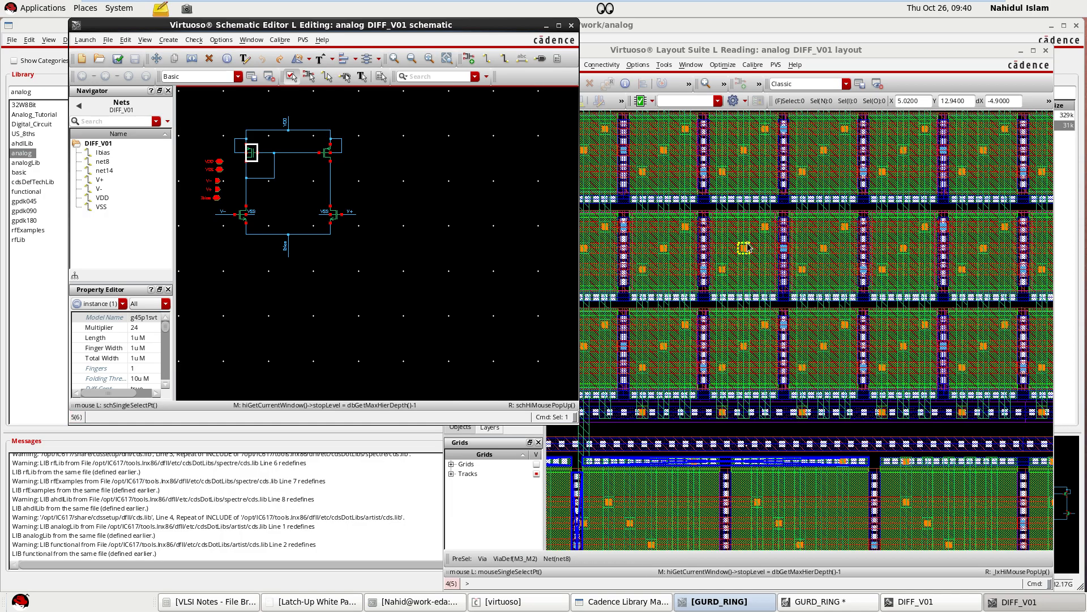
scroll(744, 246, "up", 1)
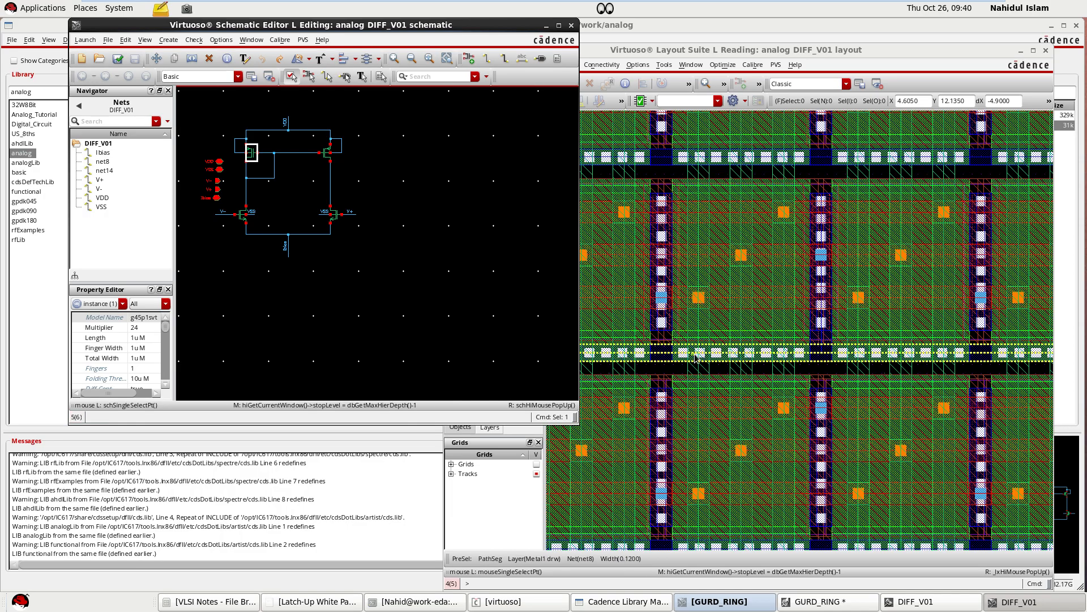
scroll(693, 358, "down", 3)
left_click(686, 167)
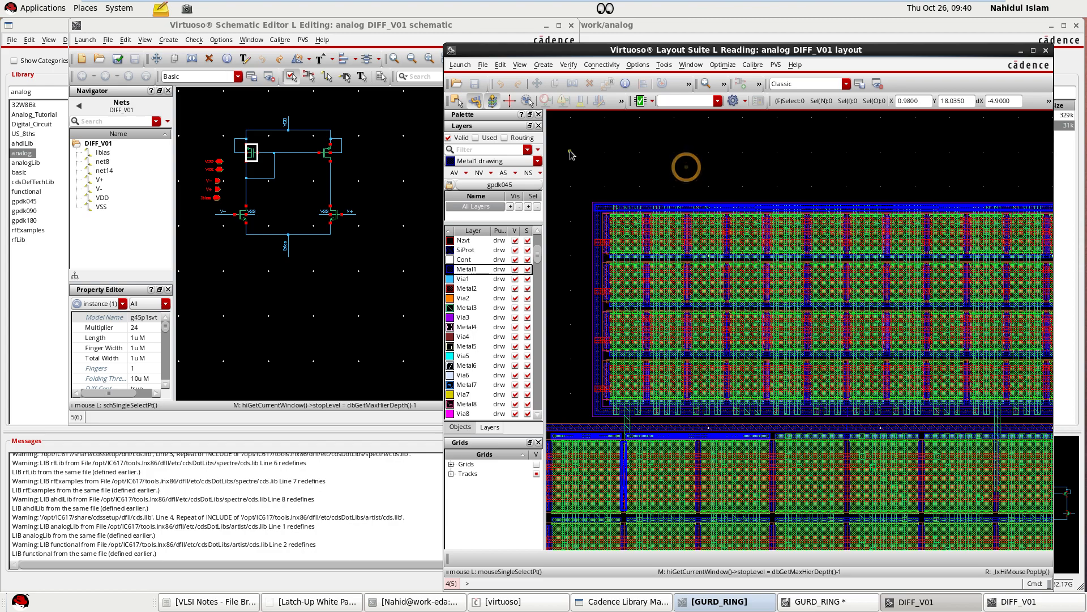
scroll(571, 154, "down", 1)
scroll(578, 312, "up", 1)
scroll(658, 324, "down", 1)
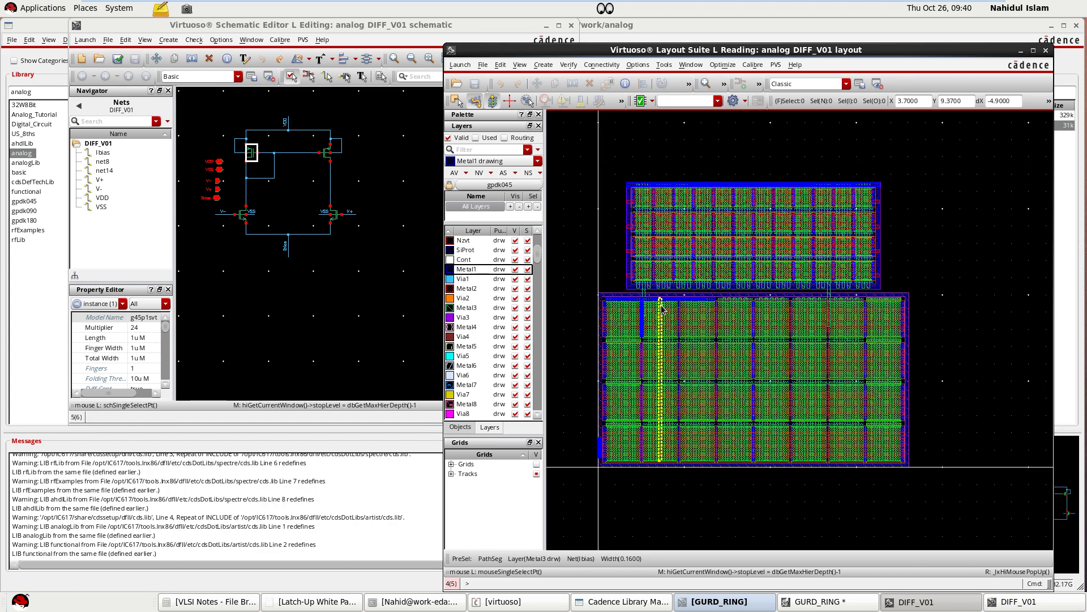
- Maximize the layout window, list only the used layers and show only the Oxide drawing layer
left_click(1033, 52)
scroll(678, 279, "down", 1)
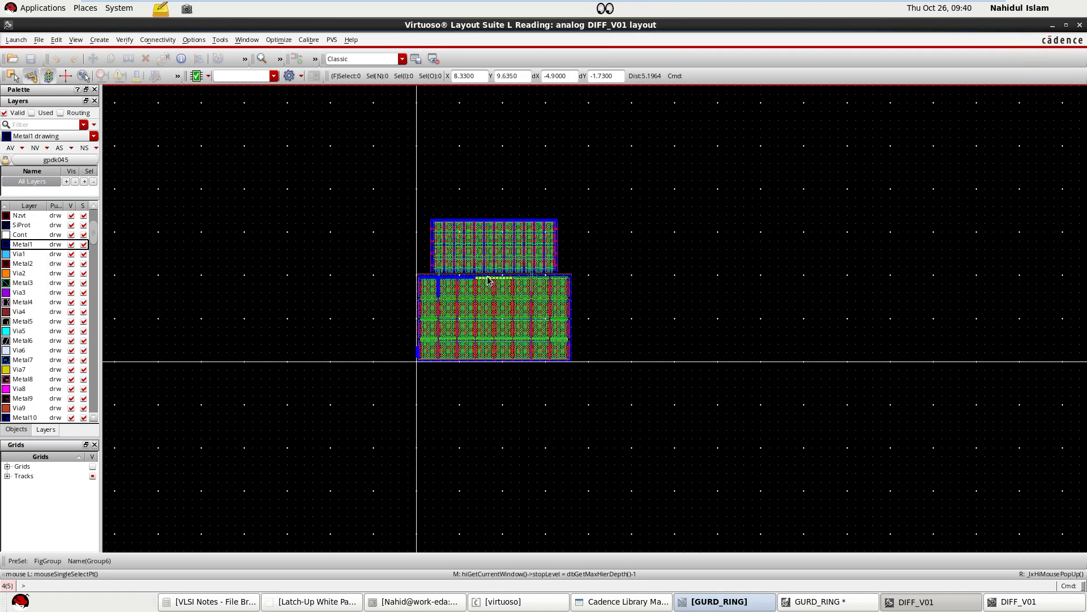
scroll(465, 278, "up", 1)
left_click(31, 113)
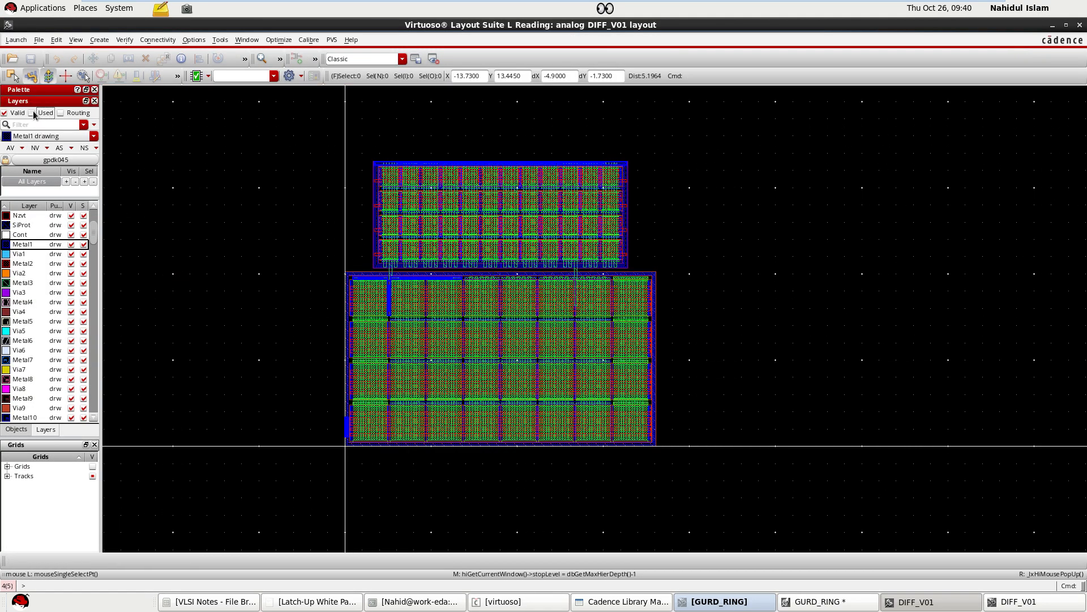
left_click(23, 225)
left_click(35, 148)
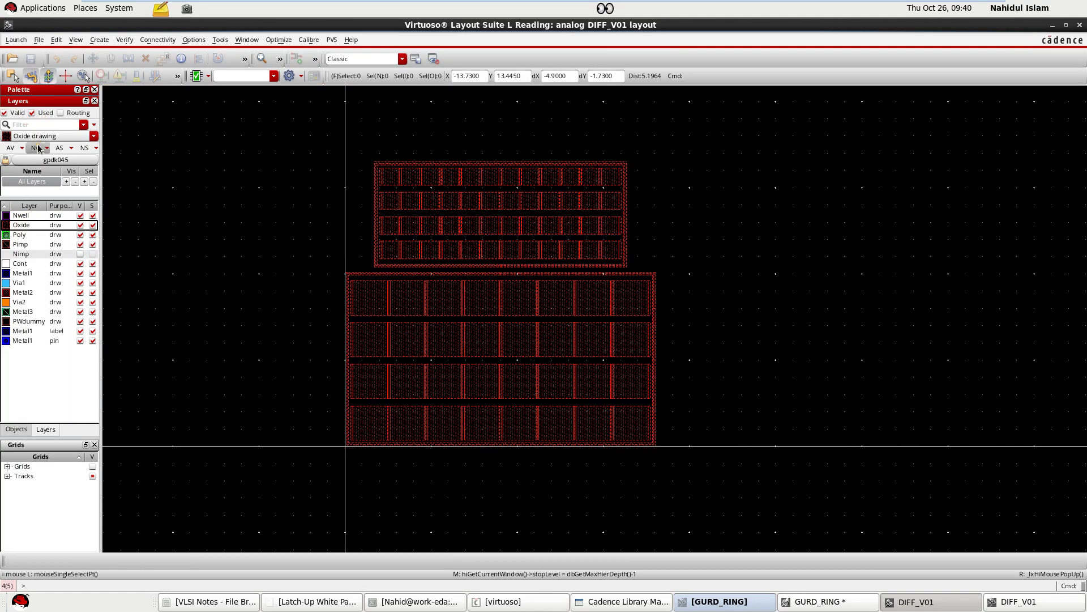
- Select the first pmos1v instance in the bottom row of the upper array and open its instance properties
scroll(403, 248, "up", 1)
left_click(388, 246)
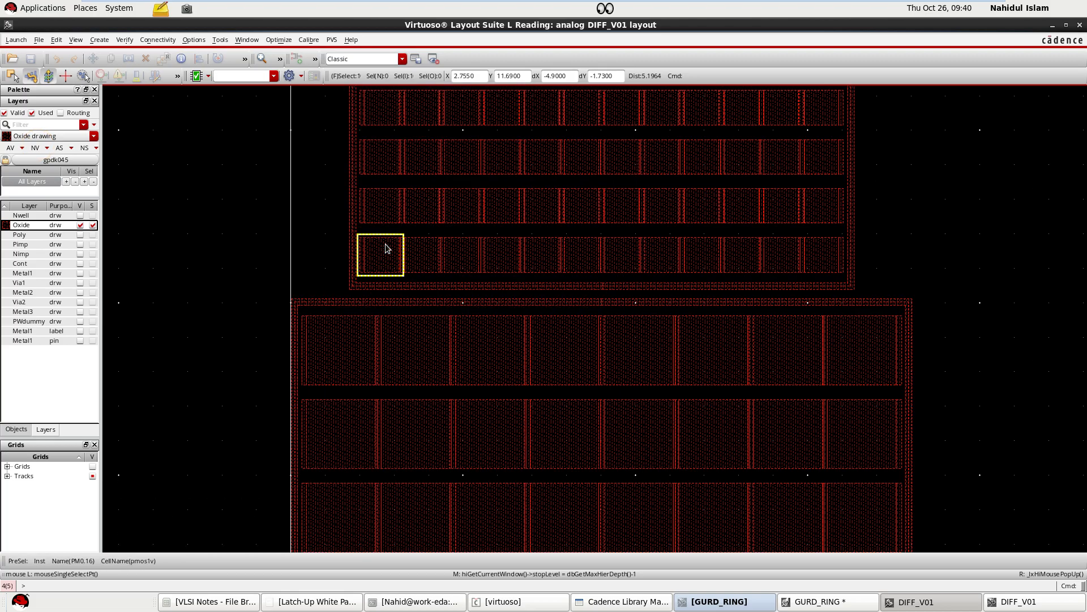
key("q")
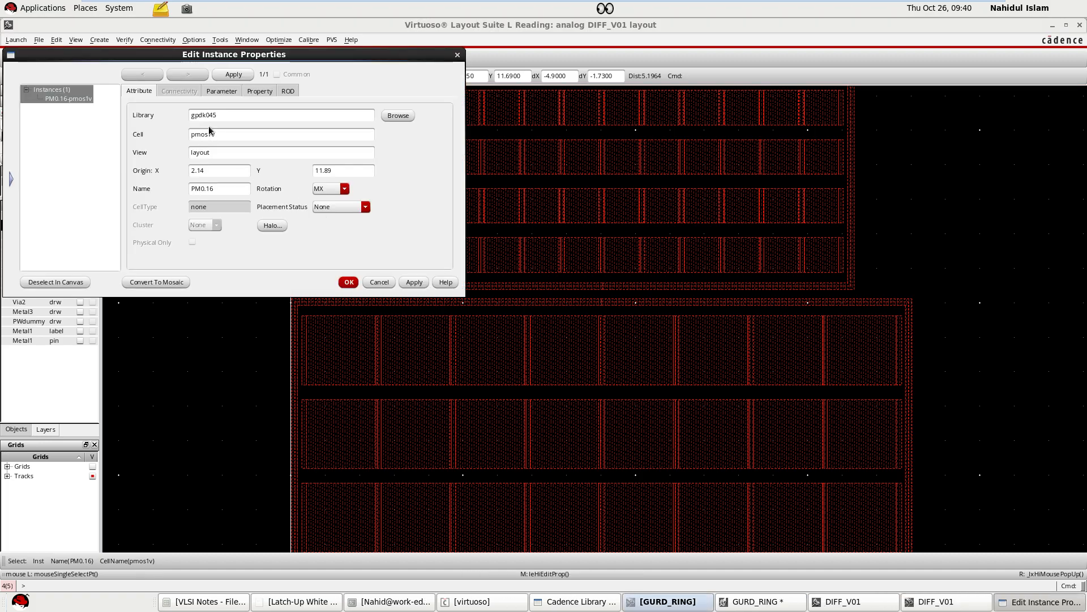
- Close the instance properties without changes and select the Oxide guard ring around the upper device array
left_click(379, 283)
left_click(796, 291)
left_click(380, 181)
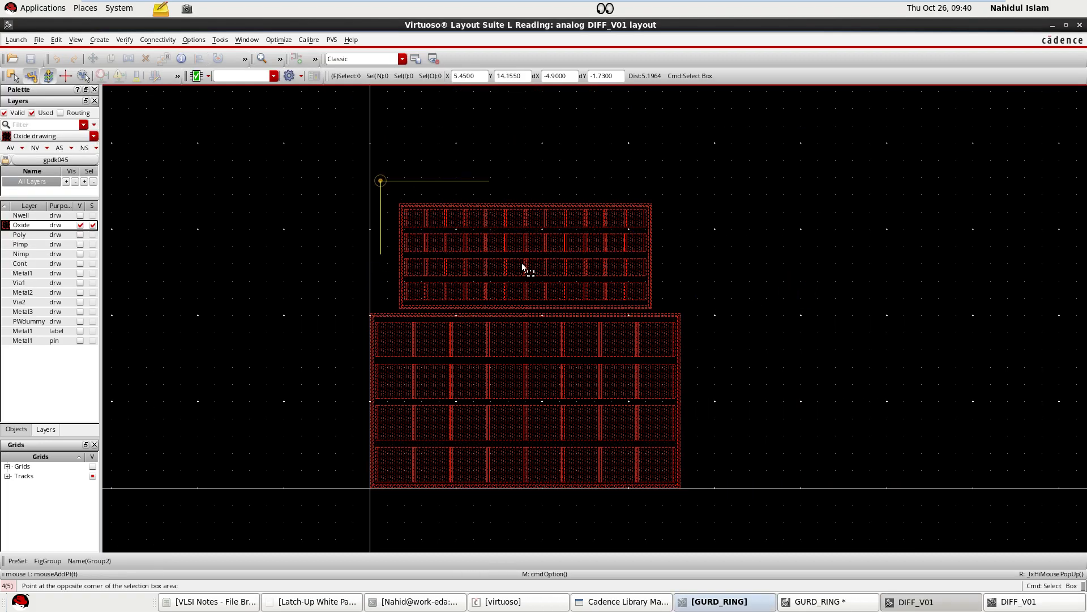
left_click(682, 313)
left_click(774, 314)
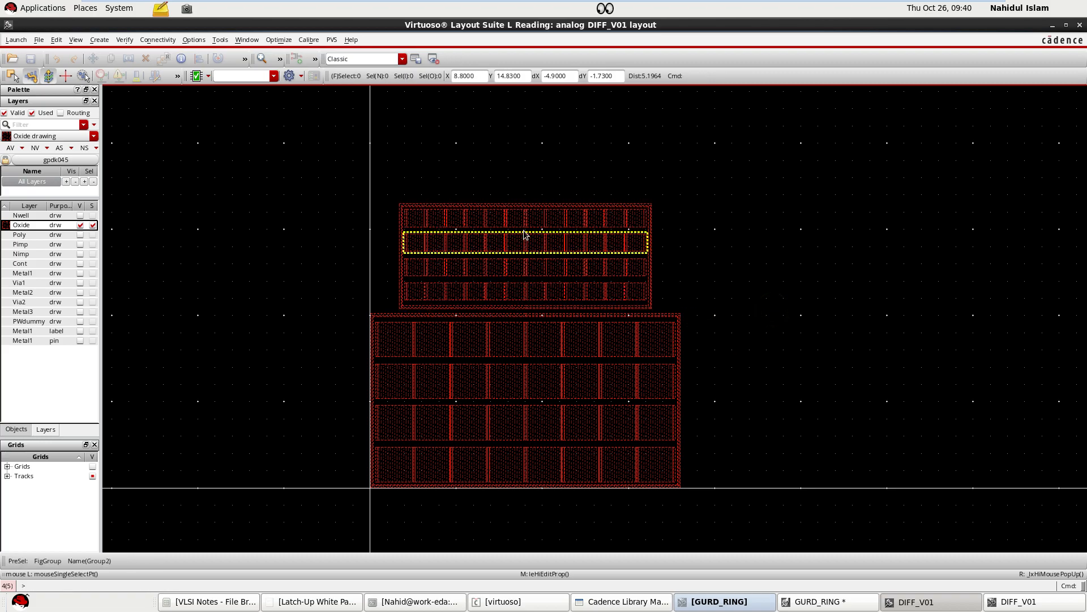
scroll(413, 227, "up", 1, "ctrl")
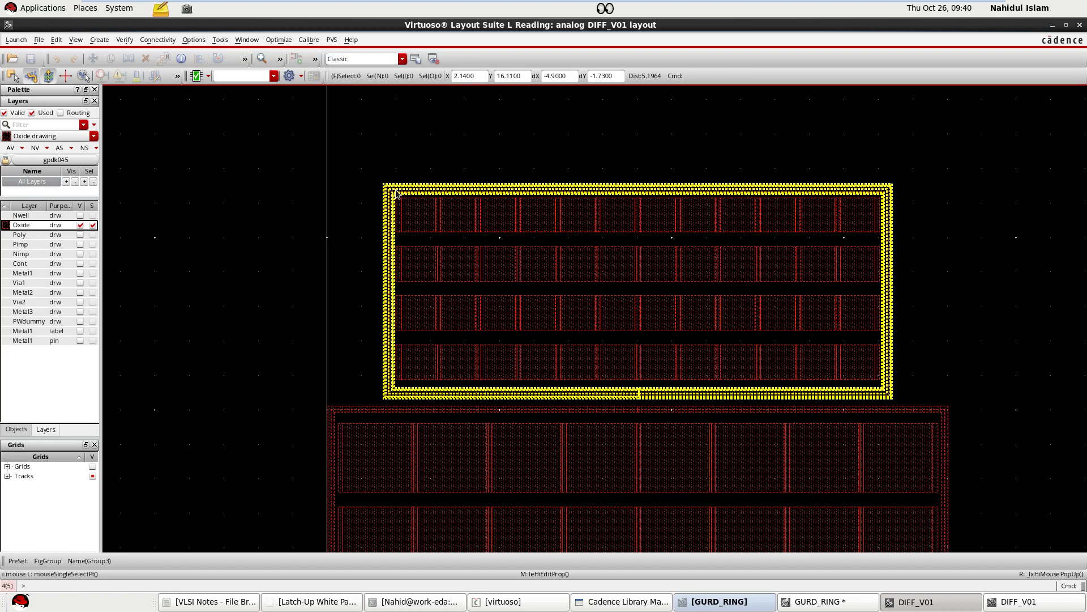
left_click(394, 199)
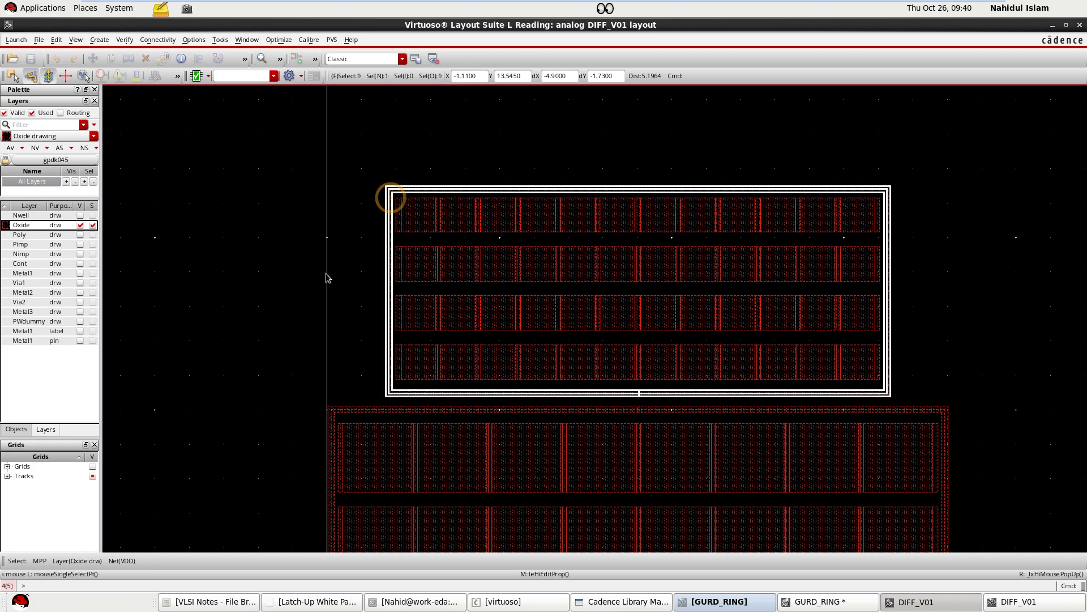
- Show the Nwell and Pimp drawing layers together with Oxide and clear the guard ring selection
left_click(79, 216)
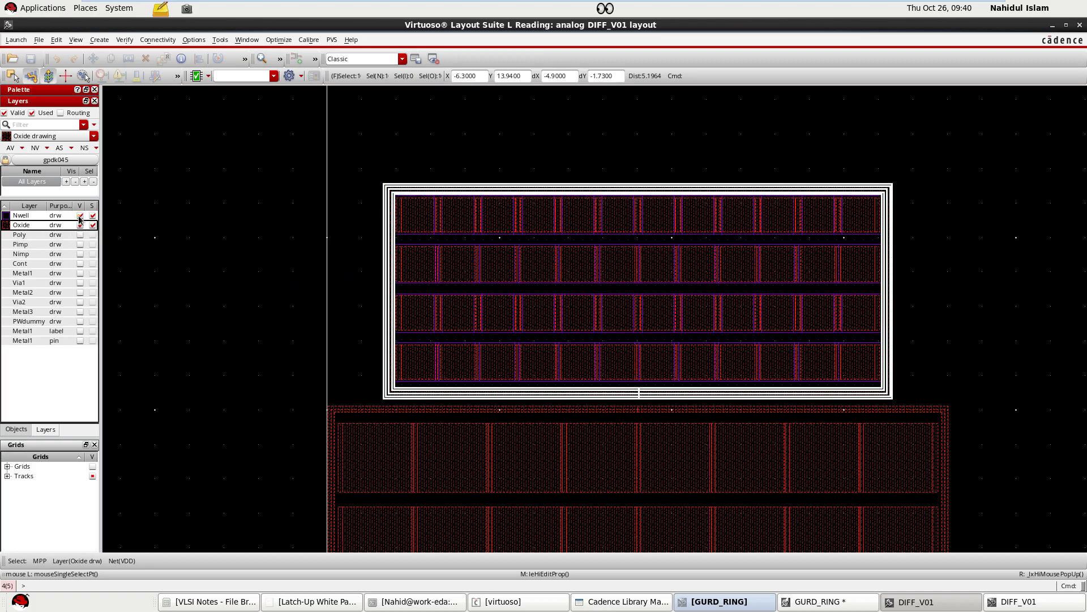
left_click(357, 230)
scroll(368, 230, "up", 2, "ctrl")
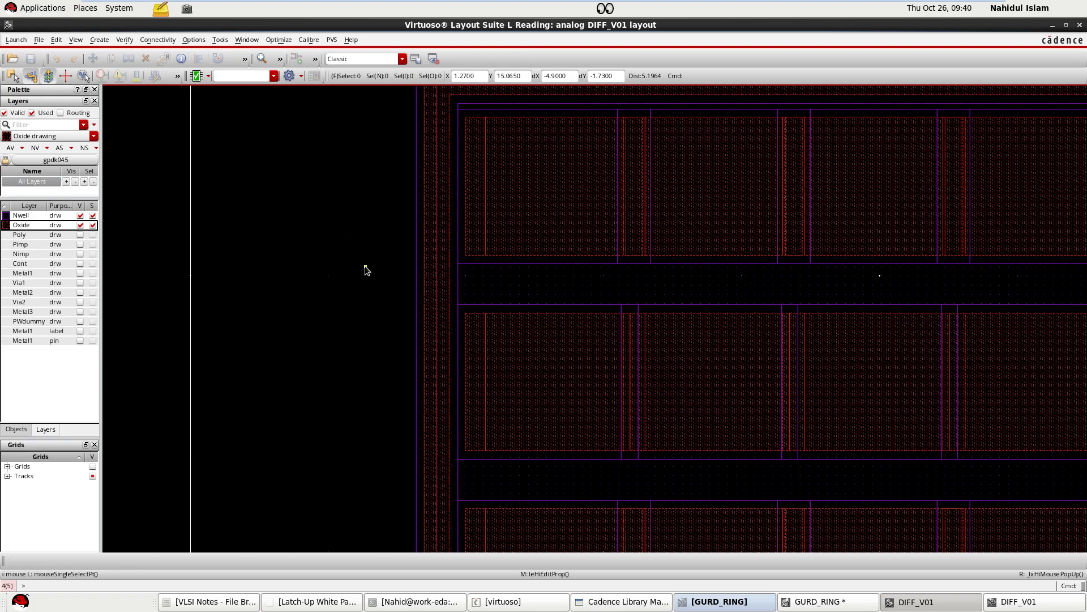
scroll(365, 269, "down", 2, "ctrl")
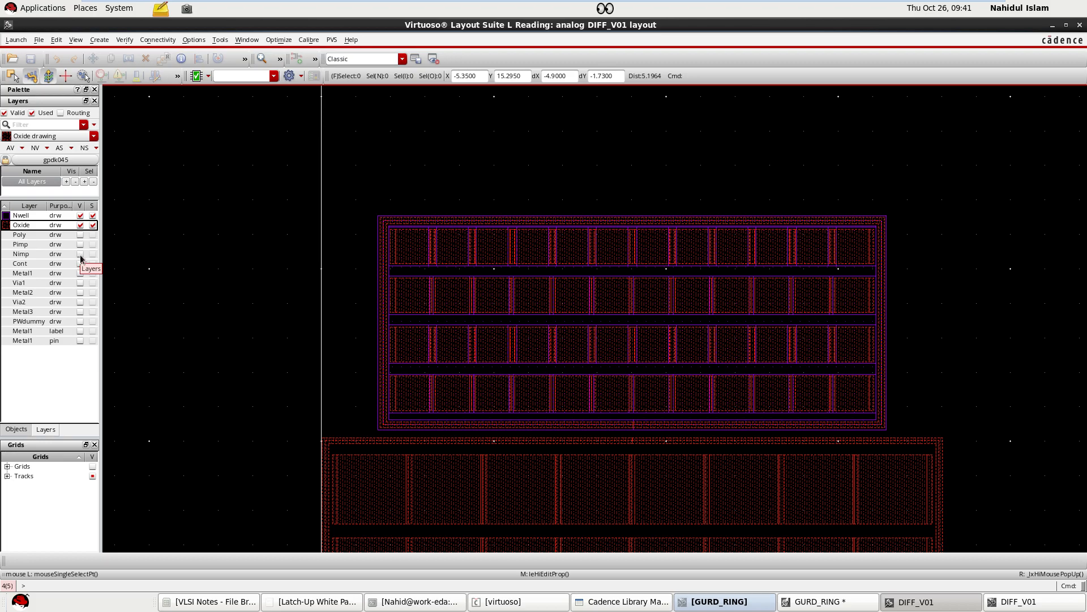
left_click(80, 244)
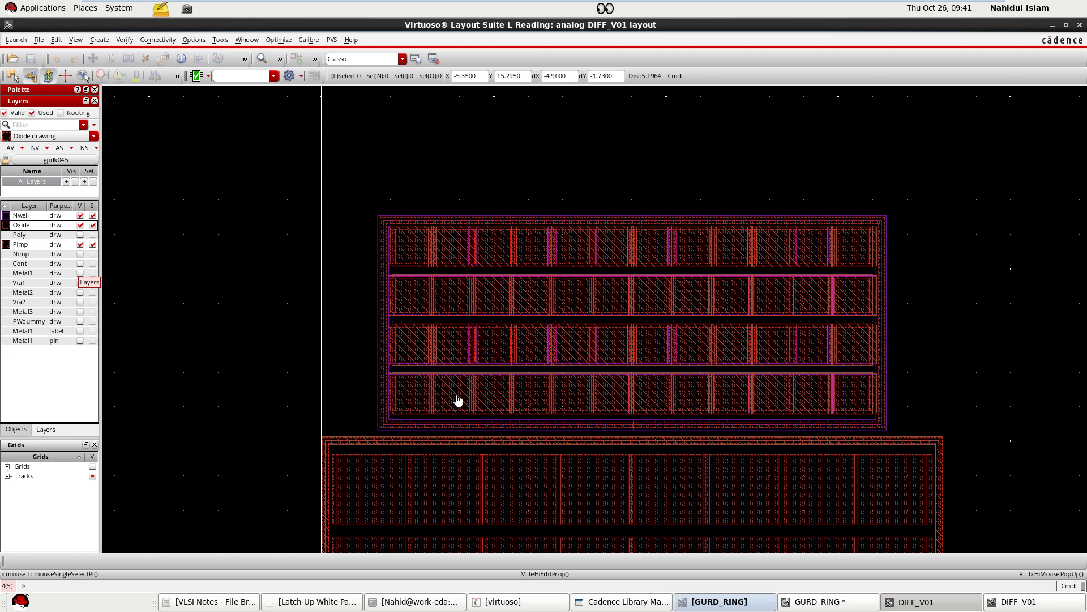
left_click(239, 293)
- Compare the Nwell, Oxide and Pimp shapes in the guard rings of the upper and lower device arrays
scroll(262, 328, "down", 1)
scroll(312, 359, "down", 1)
scroll(325, 452, "up", 1)
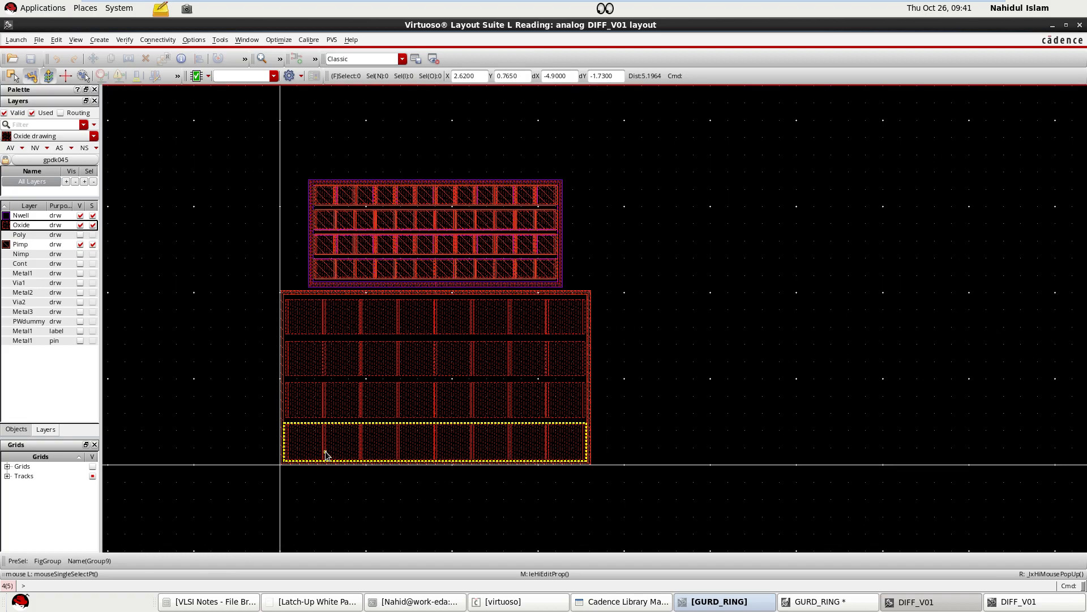
scroll(271, 300, "up", 1)
scroll(272, 298, "down", 1)
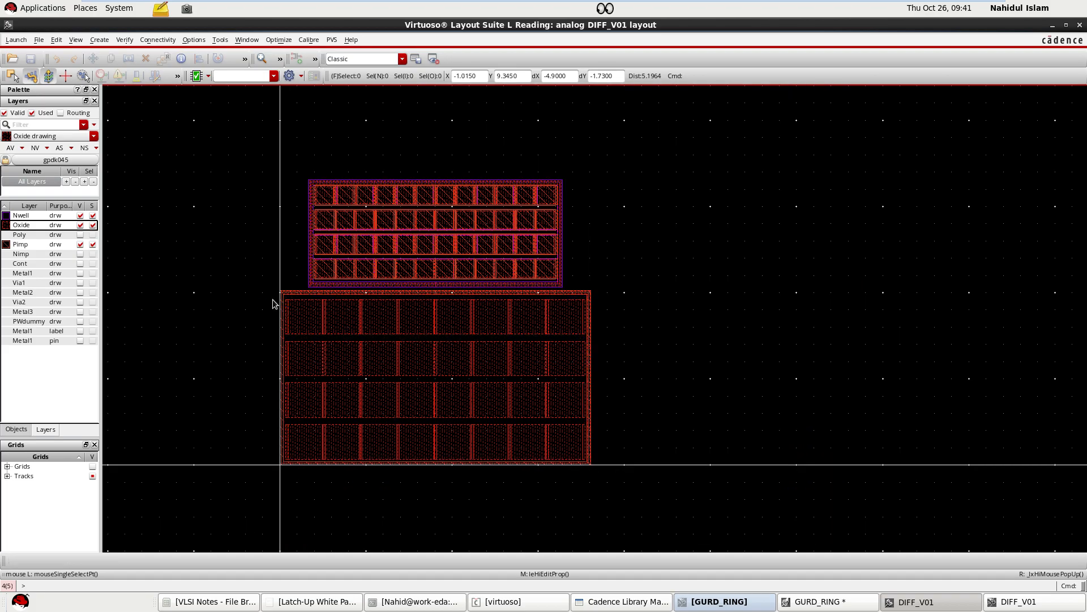
scroll(274, 303, "up", 1)
scroll(349, 346, "up", 2)
scroll(359, 316, "down", 1)
scroll(442, 359, "down", 1)
scroll(465, 374, "down", 1)
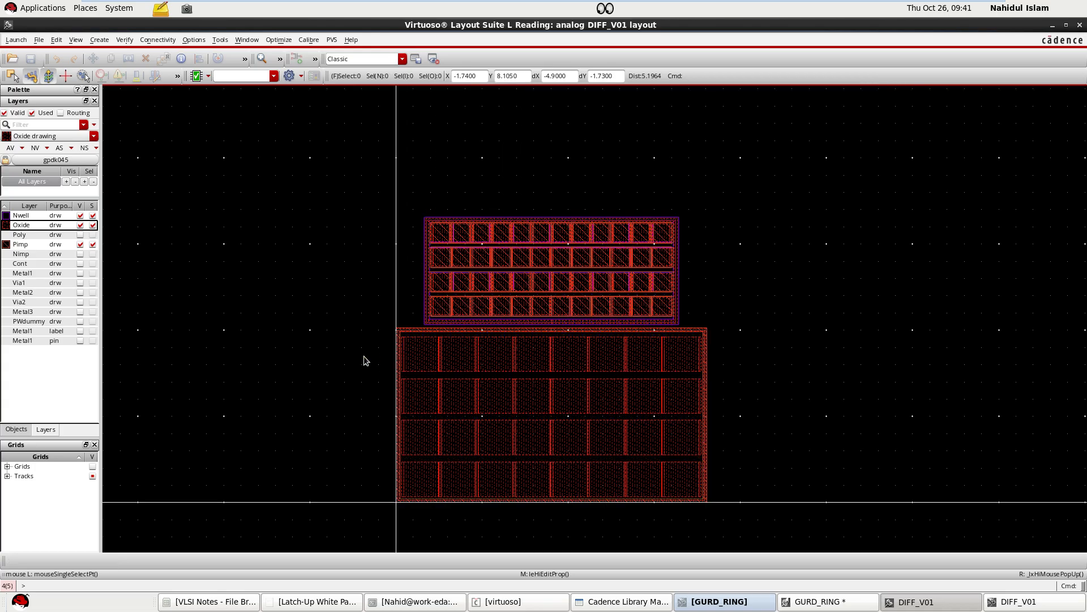
scroll(423, 342, "up", 2)
scroll(423, 342, "down", 1)
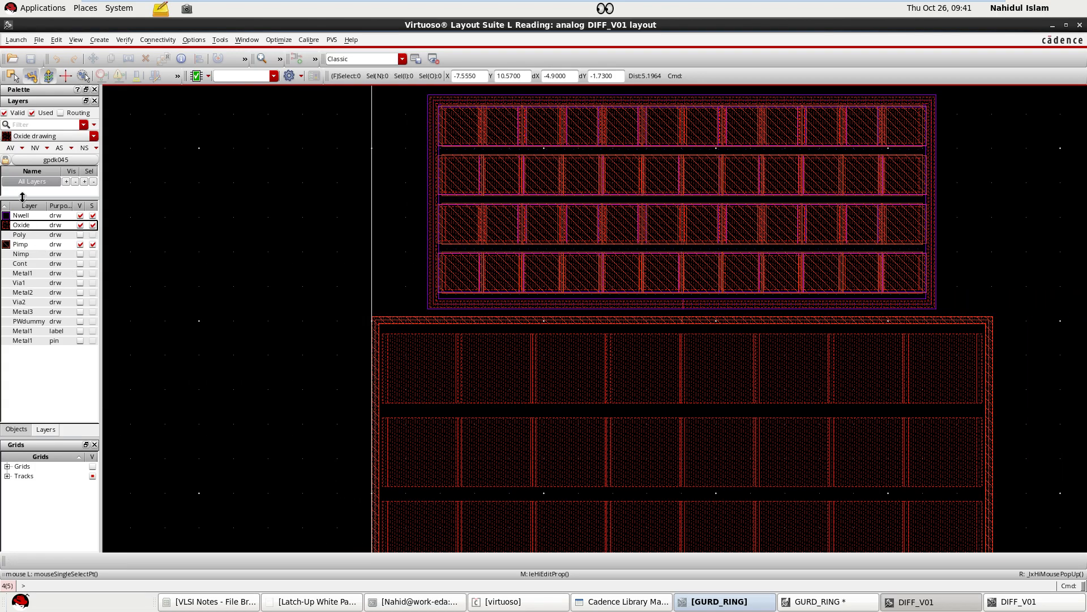
- Make all layers visible and inspect the guard rings, contacts and routing of the lower device array
left_click(9, 148)
scroll(510, 368, "down", 1)
scroll(525, 358, "up", 1)
scroll(526, 358, "down", 1)
scroll(599, 440, "up", 1)
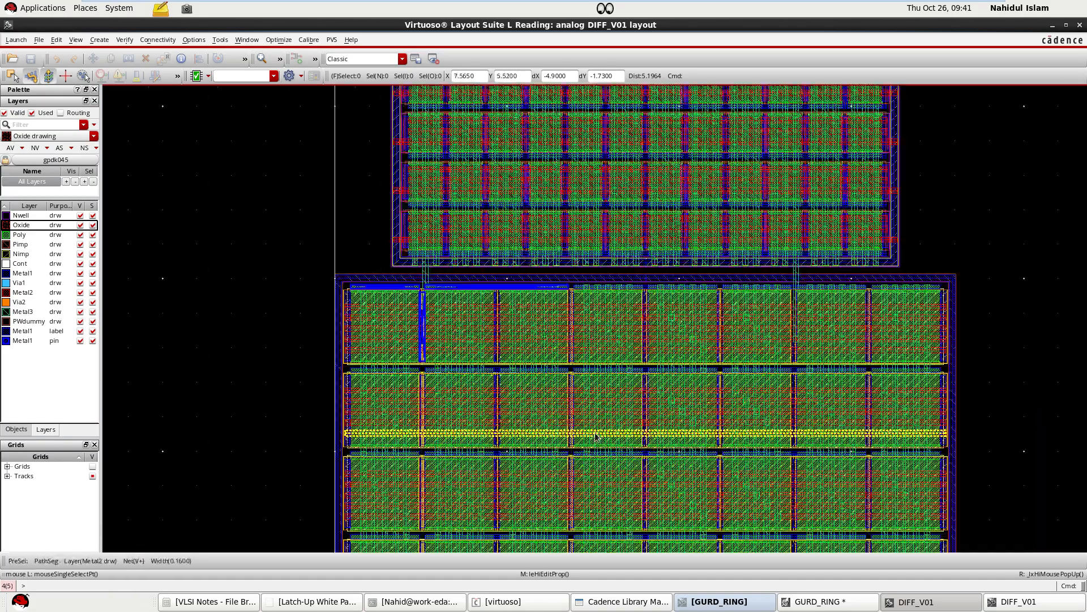
scroll(416, 371, "up", 1)
scroll(391, 364, "up", 1)
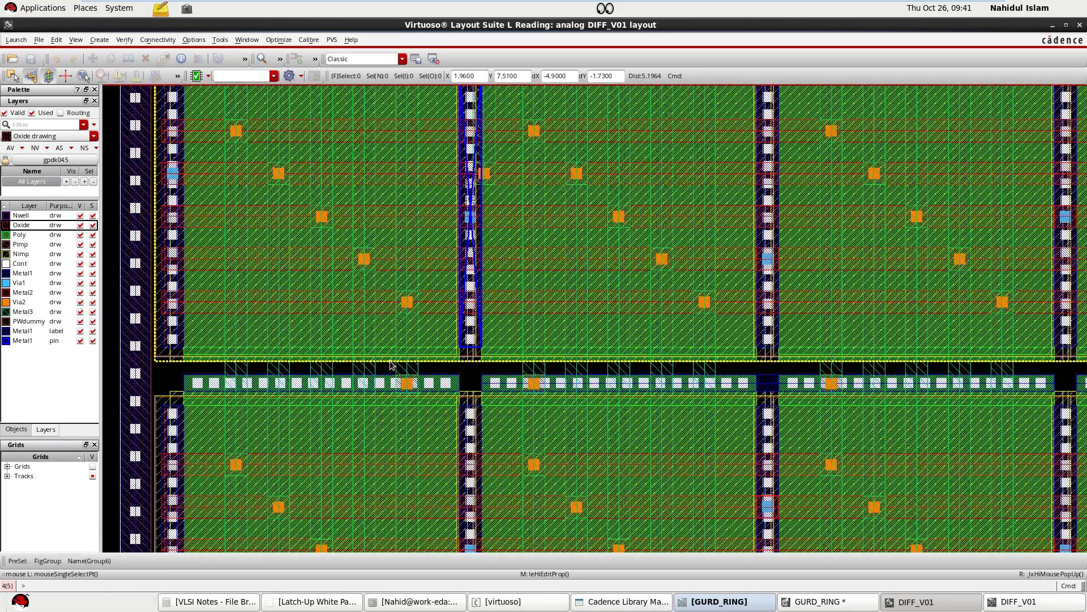
scroll(391, 361, "down", 1)
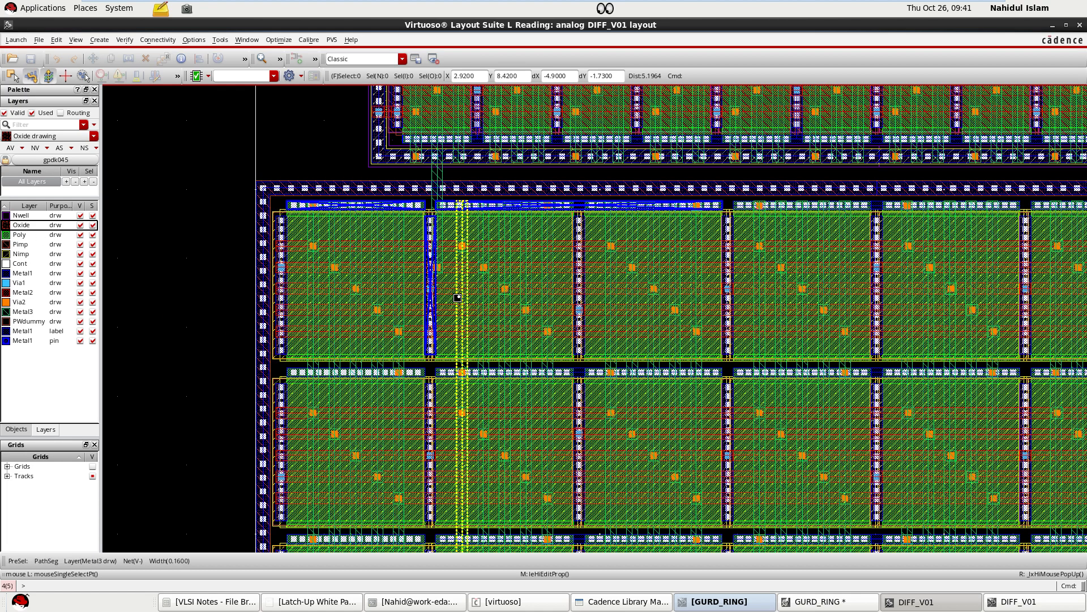
scroll(506, 321, "down", 2)
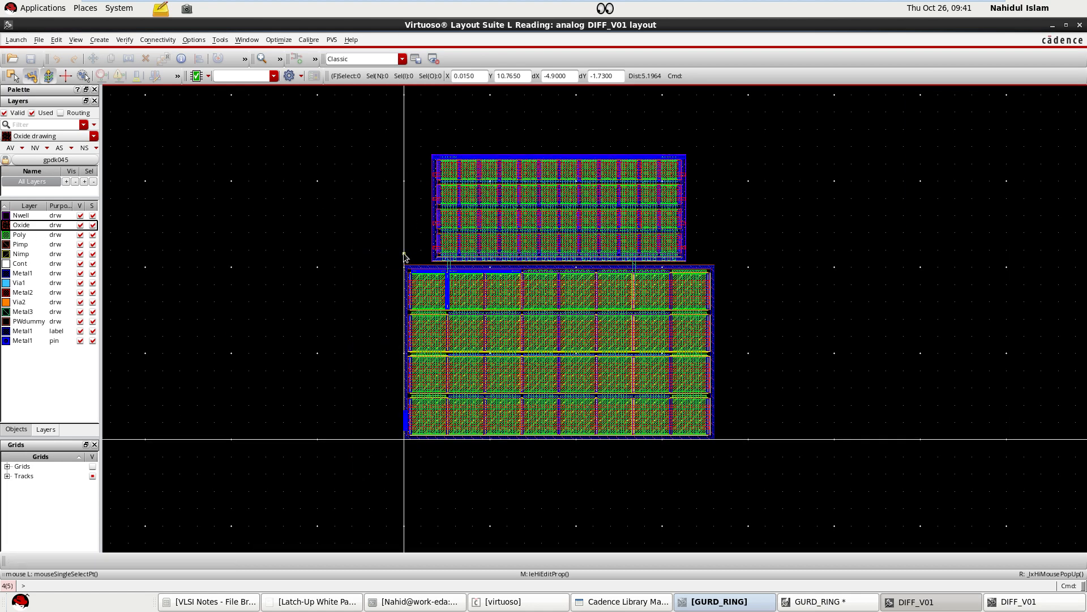
scroll(457, 413, "up", 1)
scroll(479, 427, "down", 1)
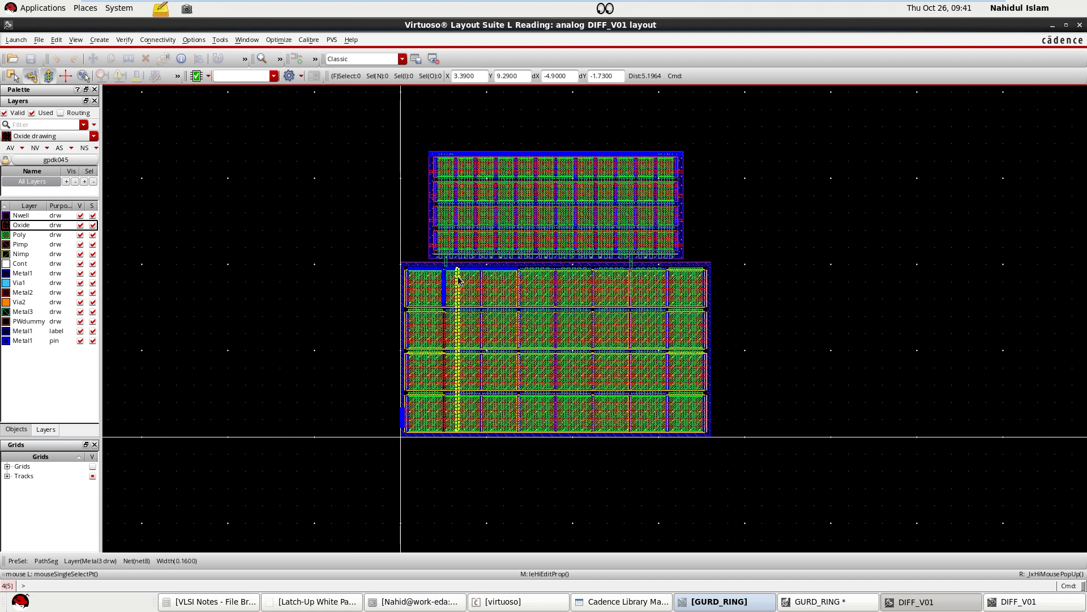
- Take the RHEL6_IC617 virtual machine out of full-screen view
left_click(781, 251)
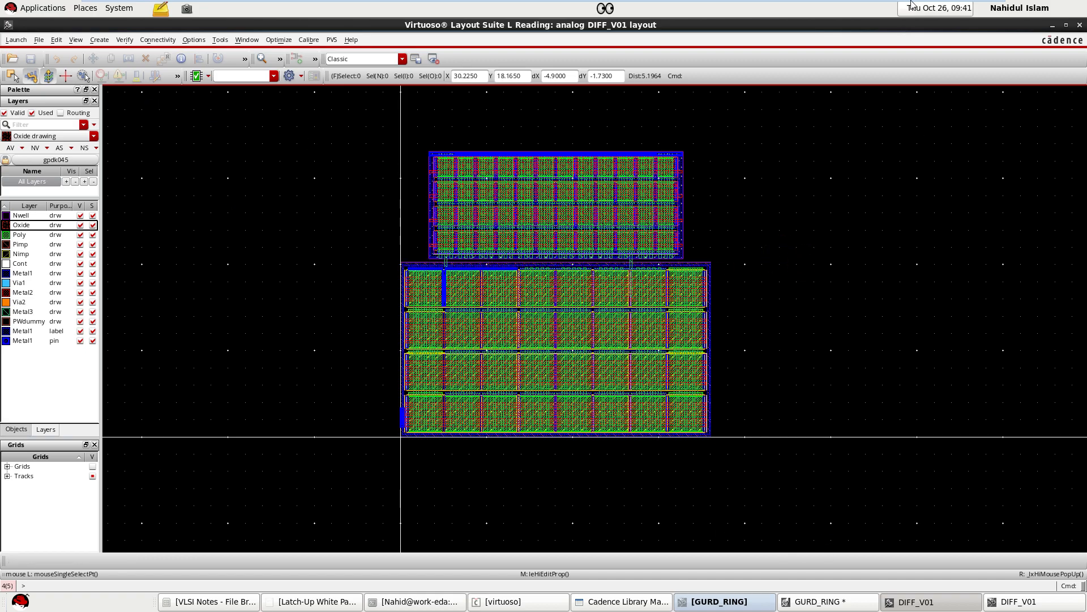
mouse_move(913, 5)
left_click(970, 10)
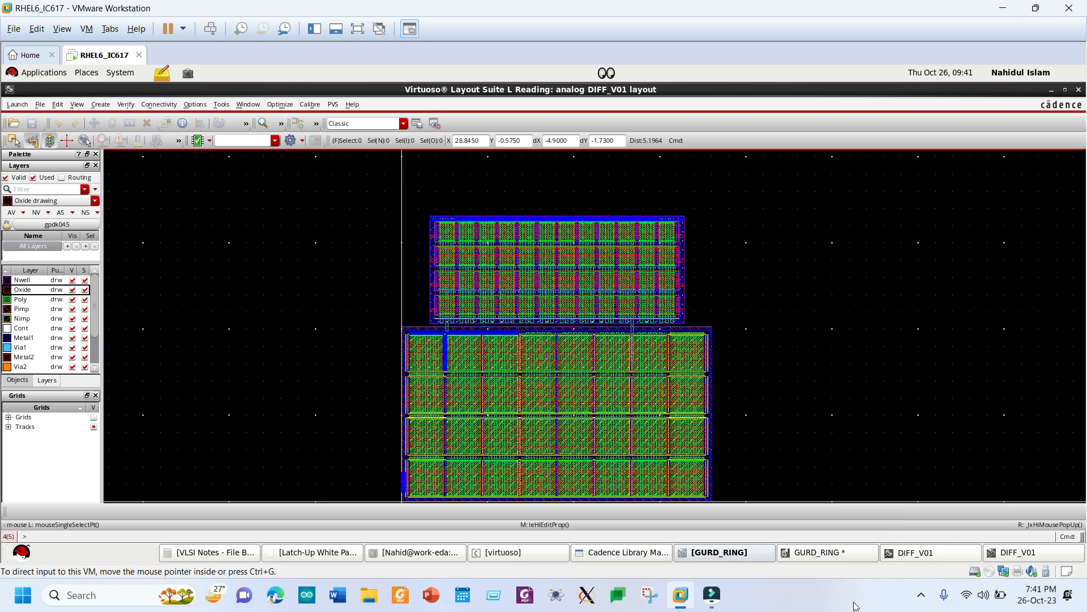